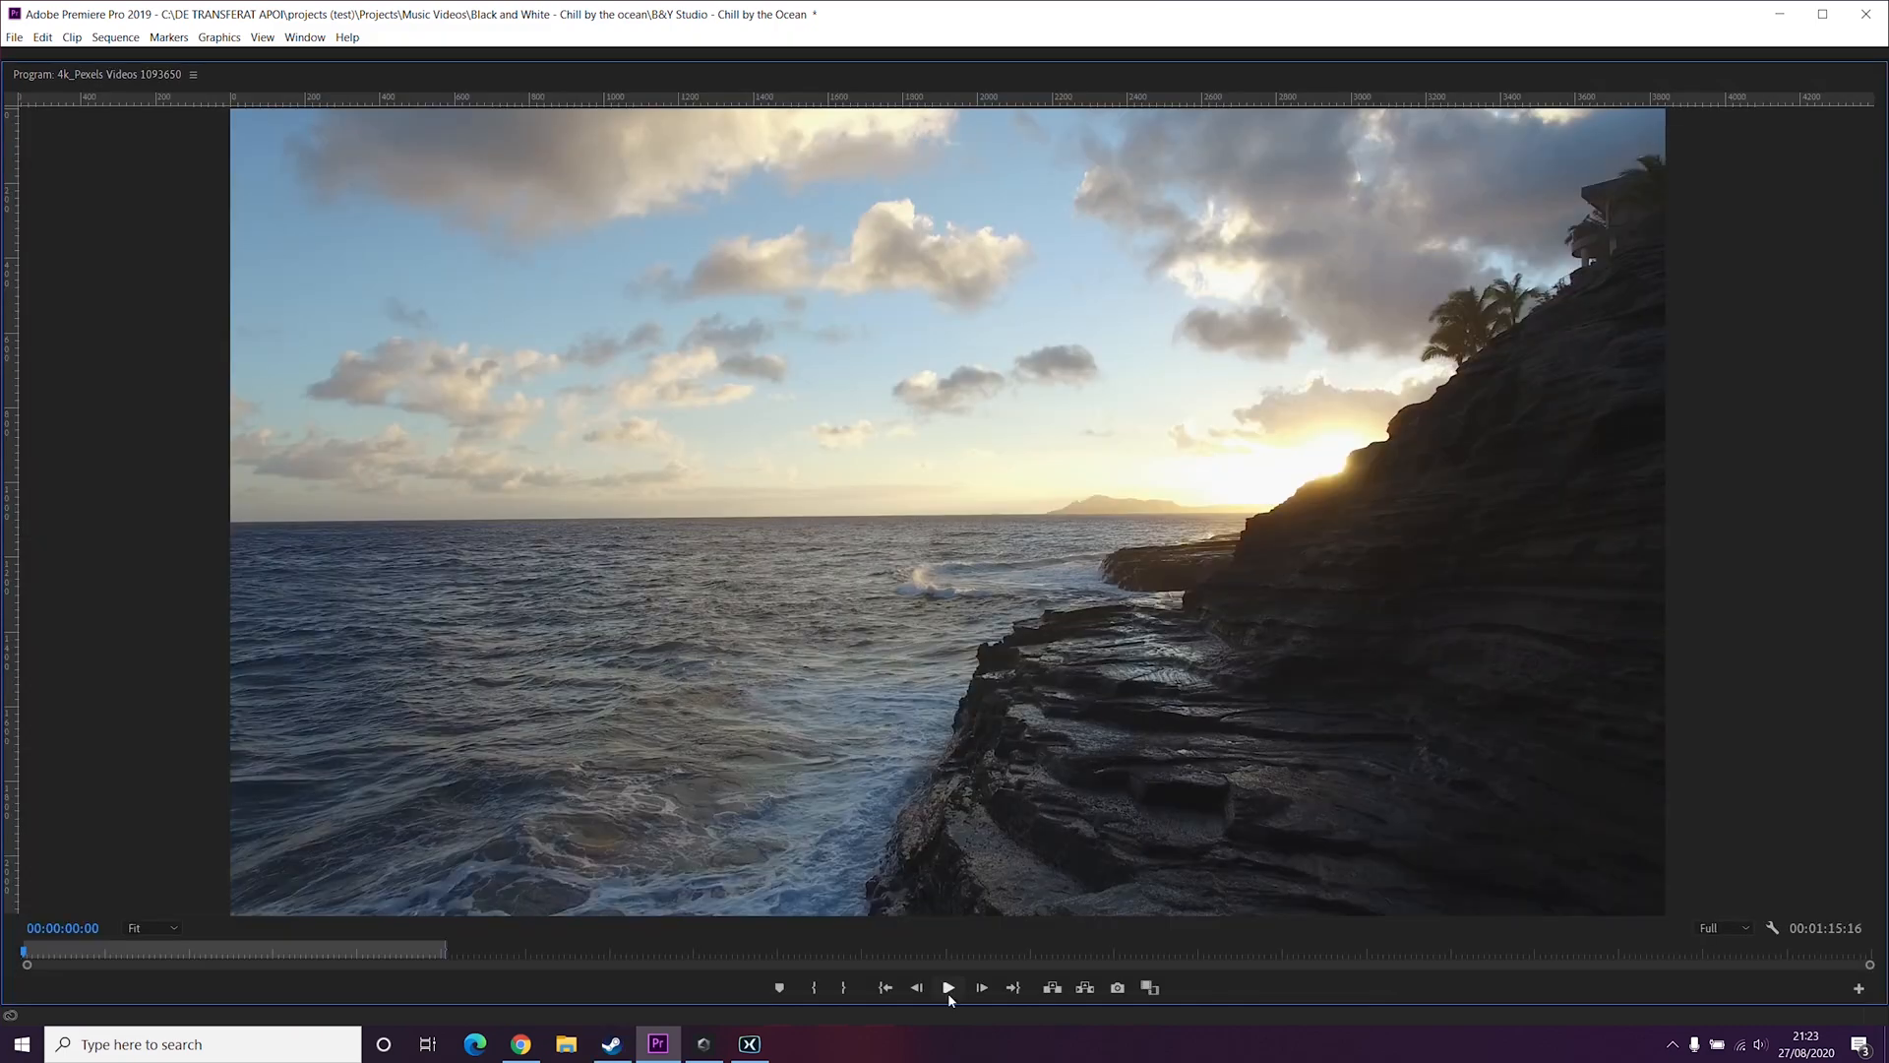
Step: Play back the sequence in the enlarged program monitor, step back a few frames to the confetti-blowing shot, and restore the full workspace
left_click(949, 988)
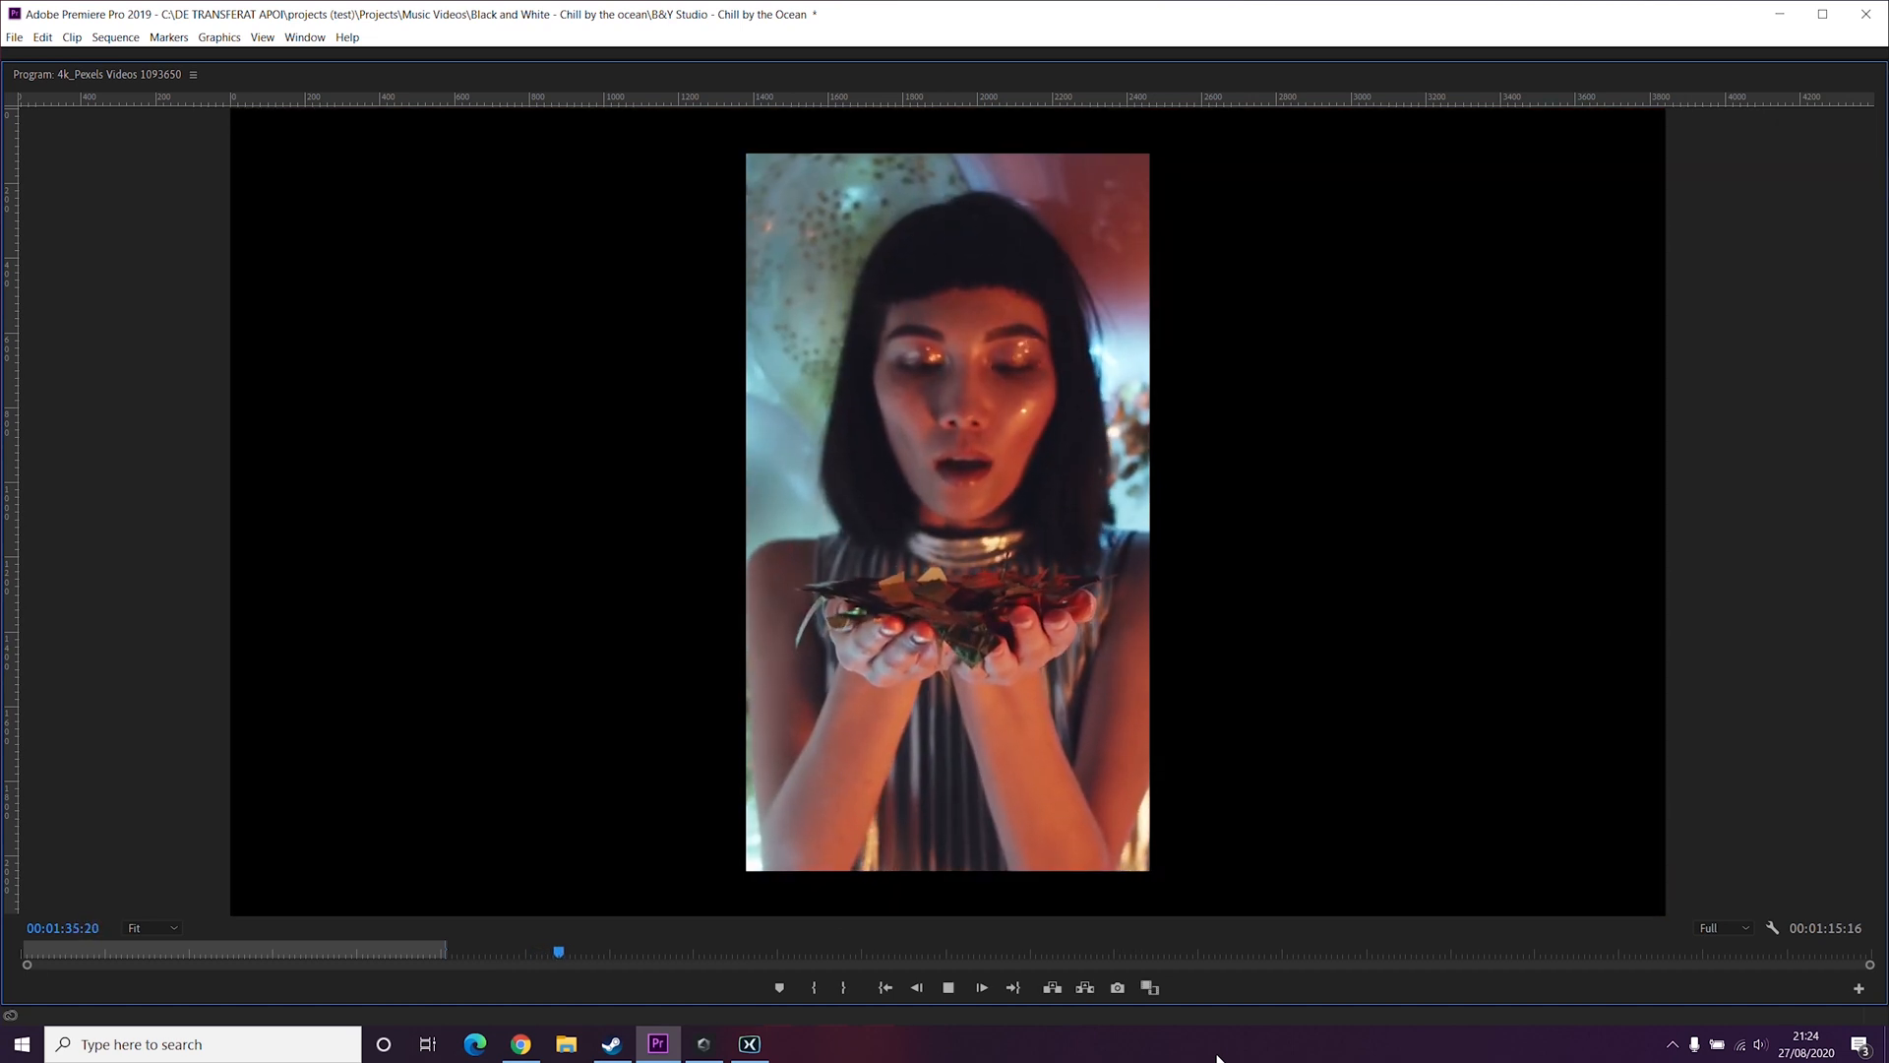
key("space")
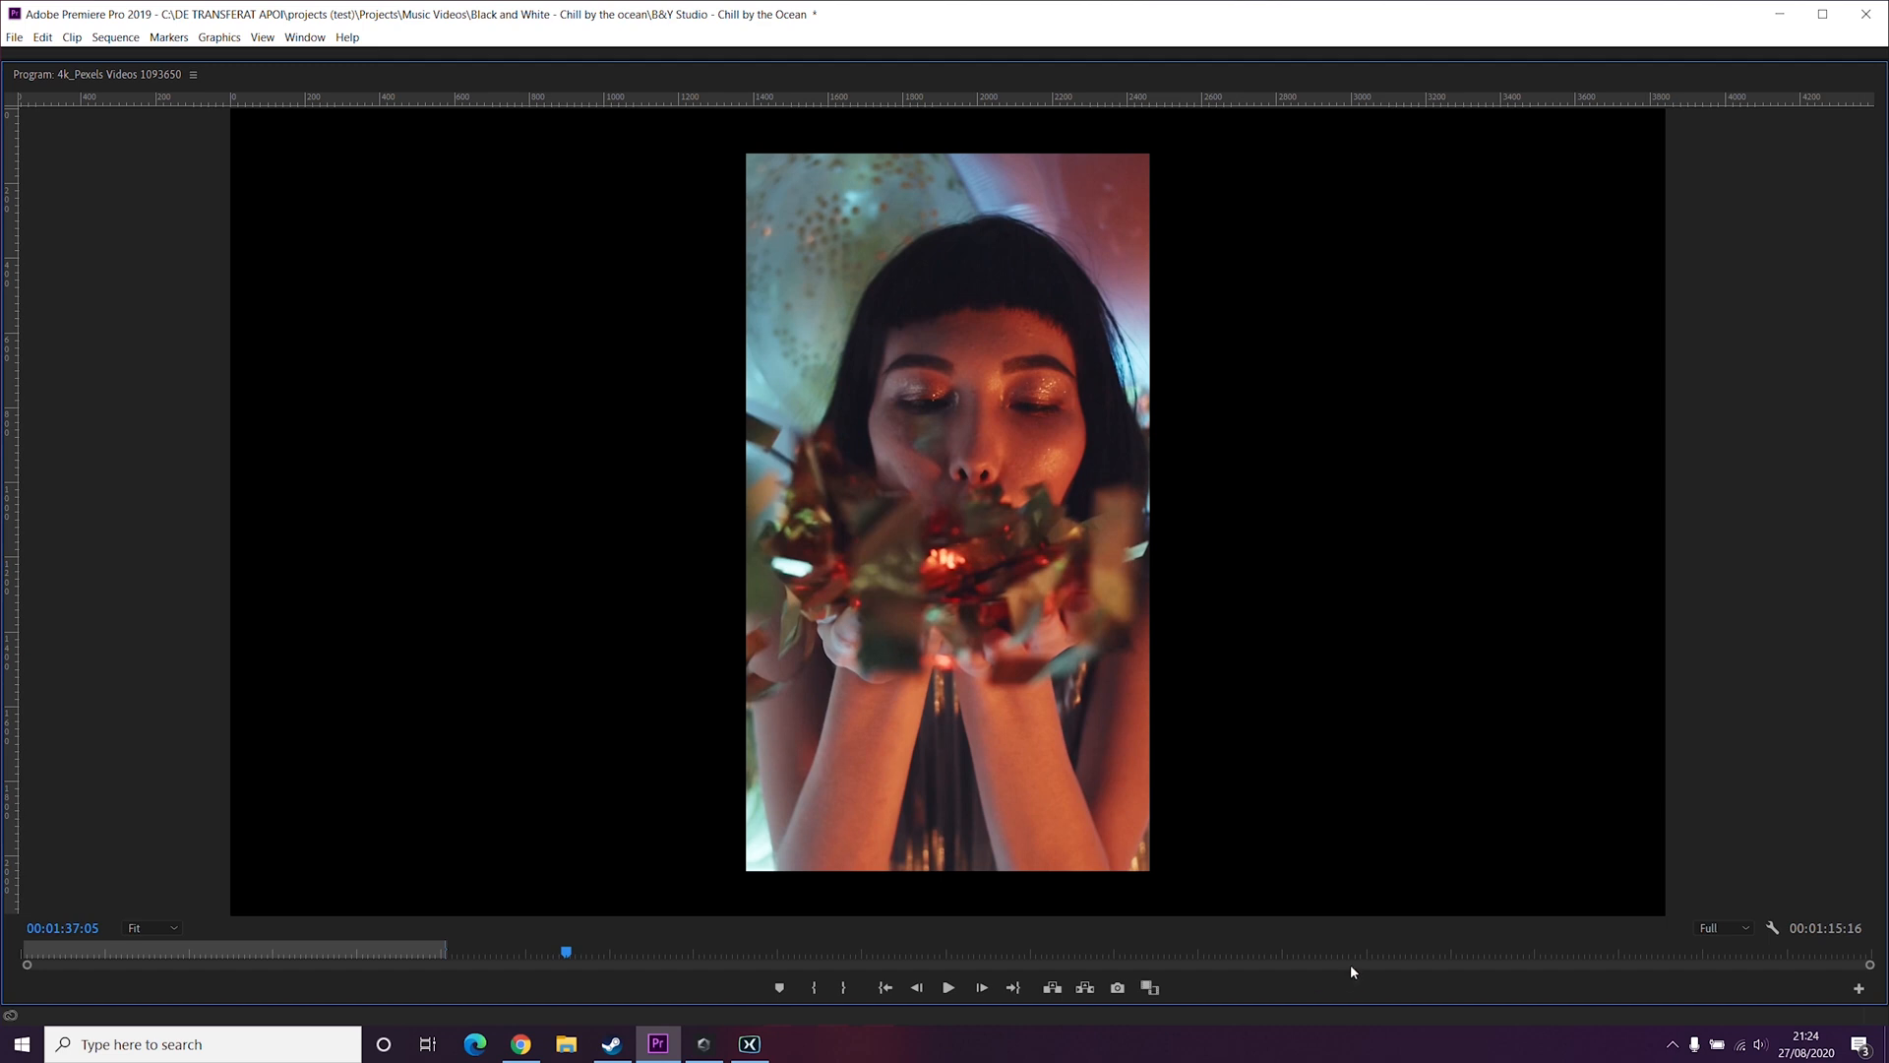
key("Left")
key("Left")
key("Left")
key("Left")
key("Left")
key("Left")
key("Left")
key("Left")
key("Left")
key("Left")
key("Left")
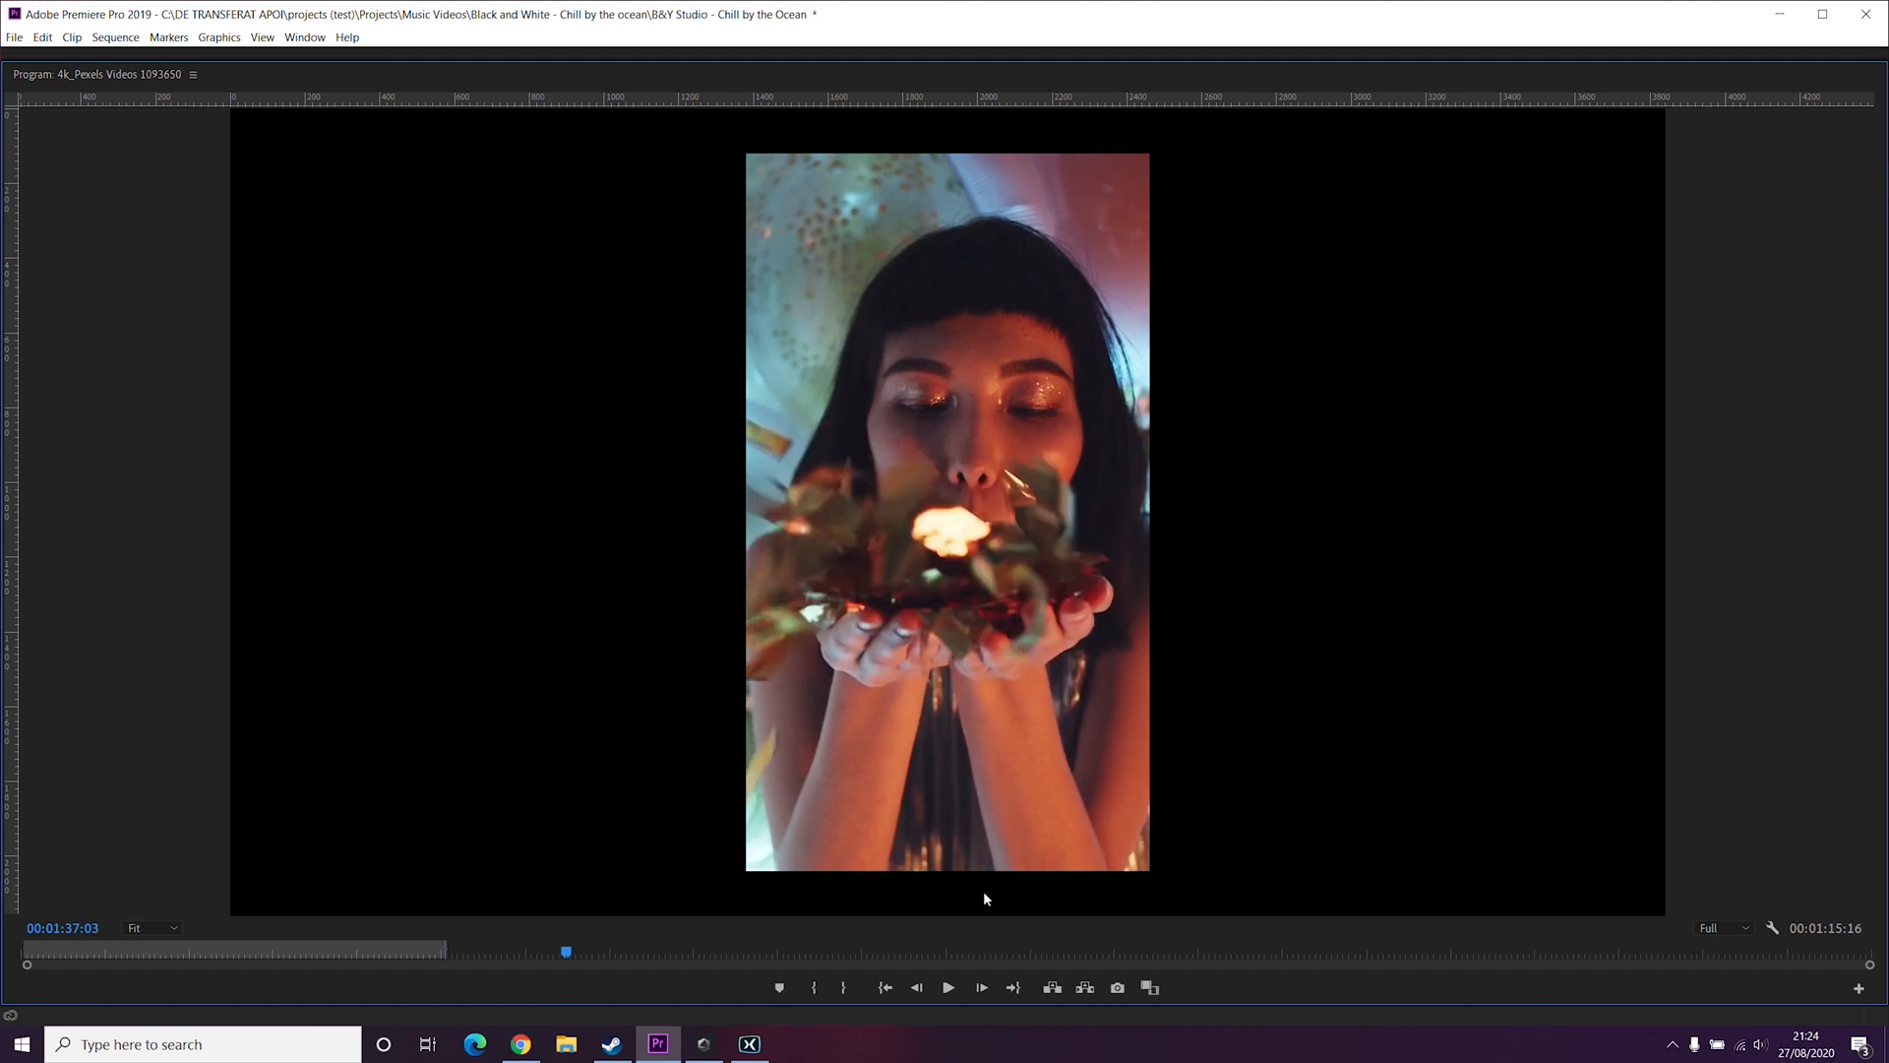
key("grave")
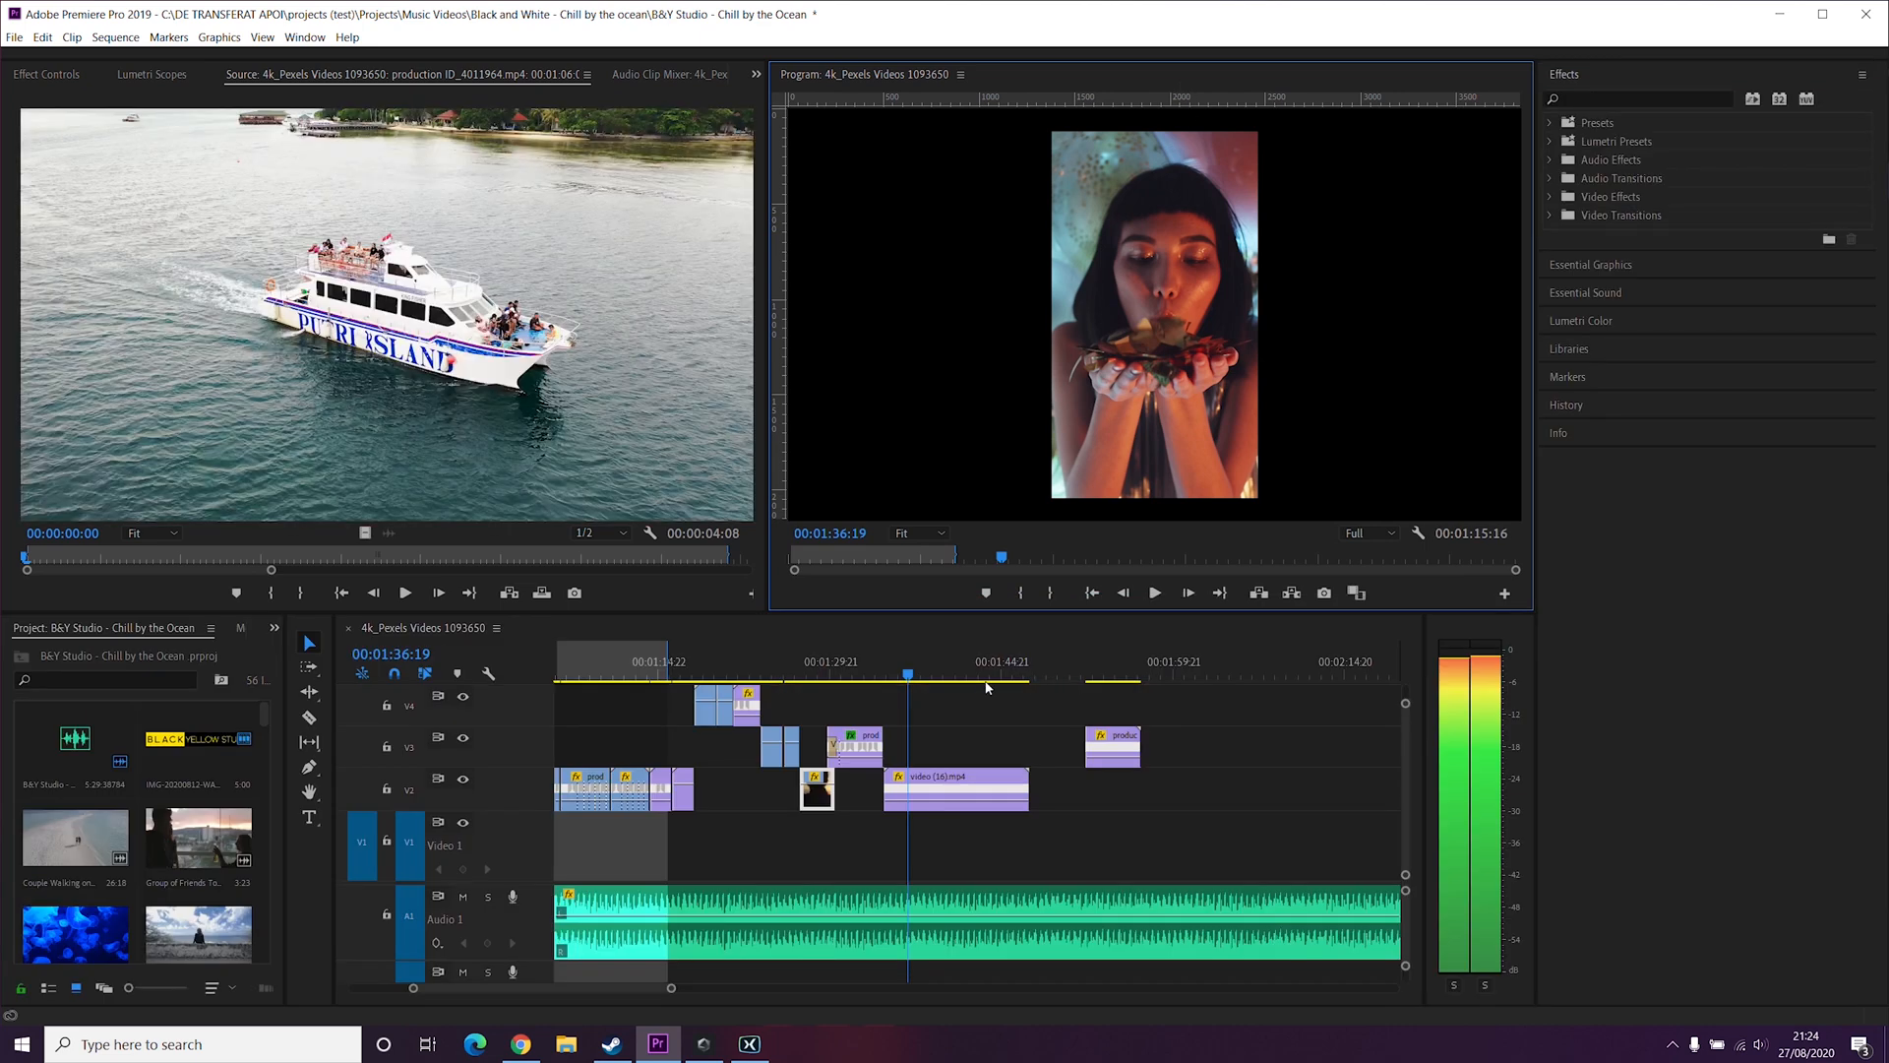
Step: Zoom into the timeline and scroll through the sequence to locate the confetti-blowing clip
key("equal")
key("equal")
key("equal")
key("equal")
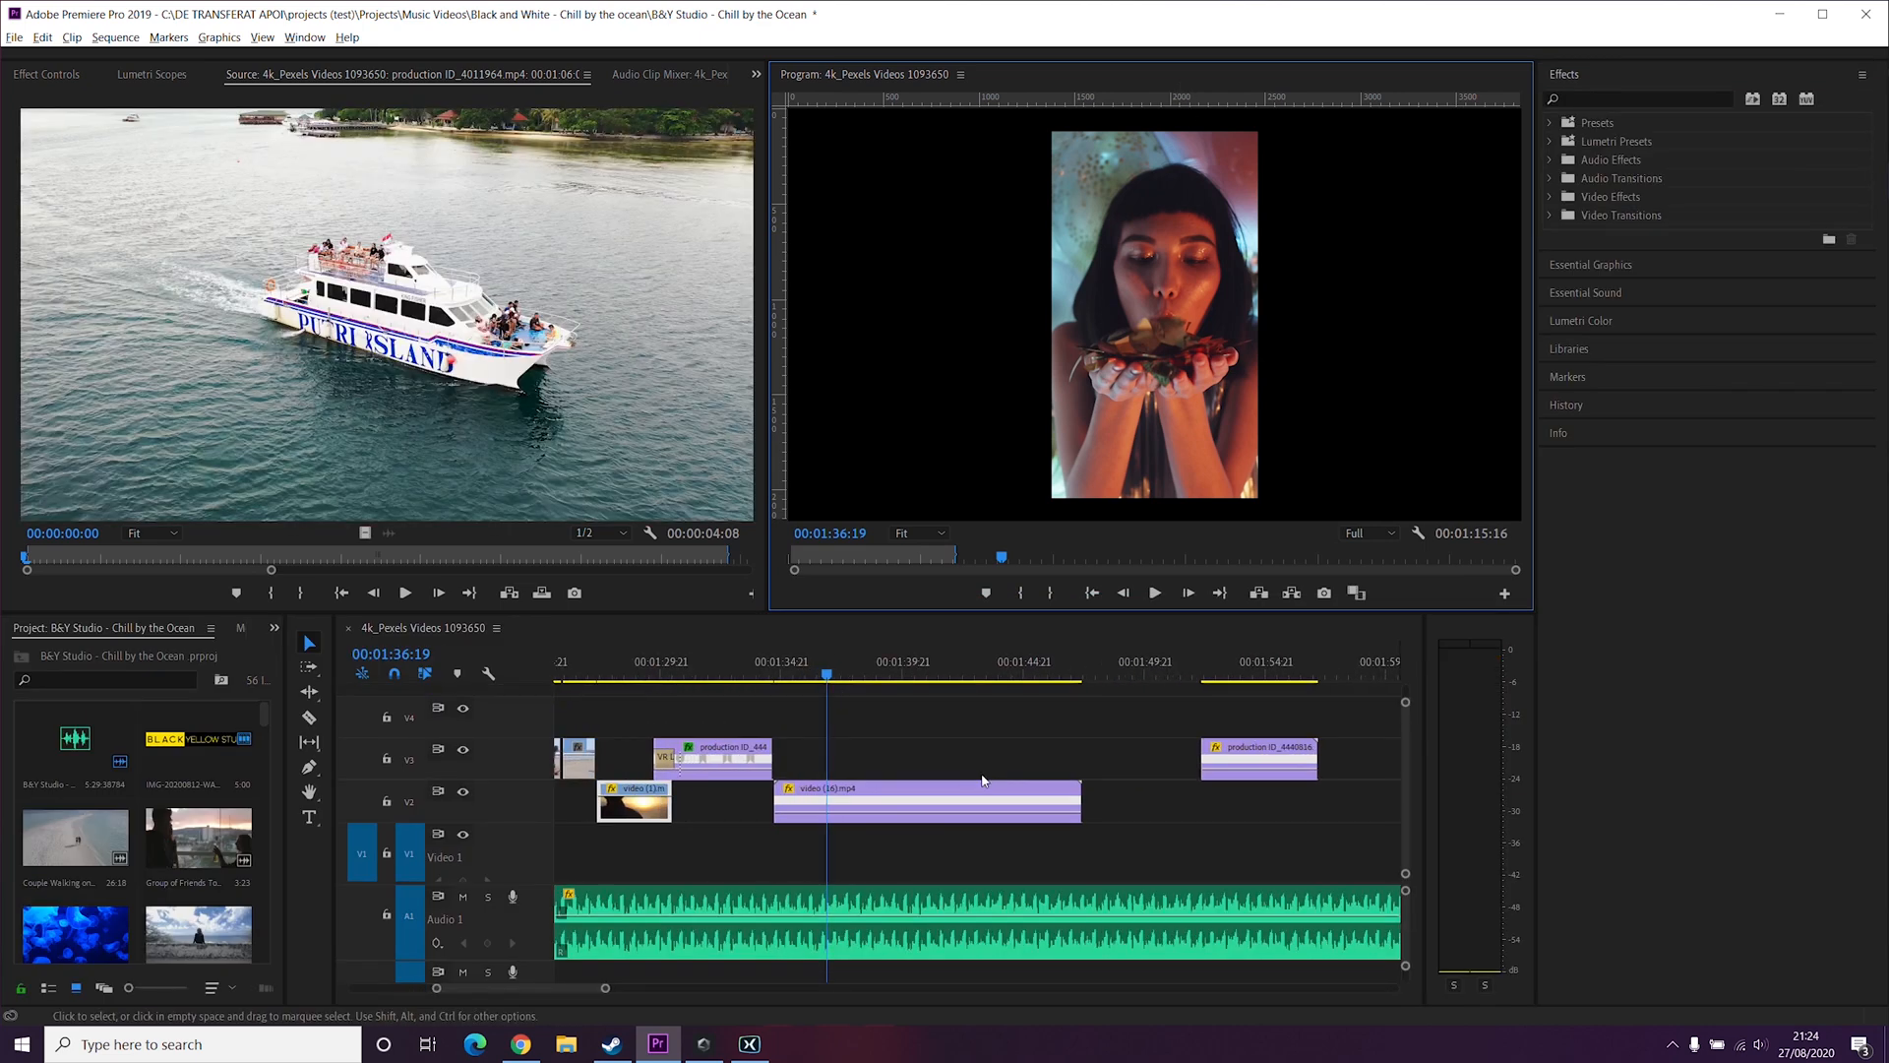
scroll(982, 780, "up", 10)
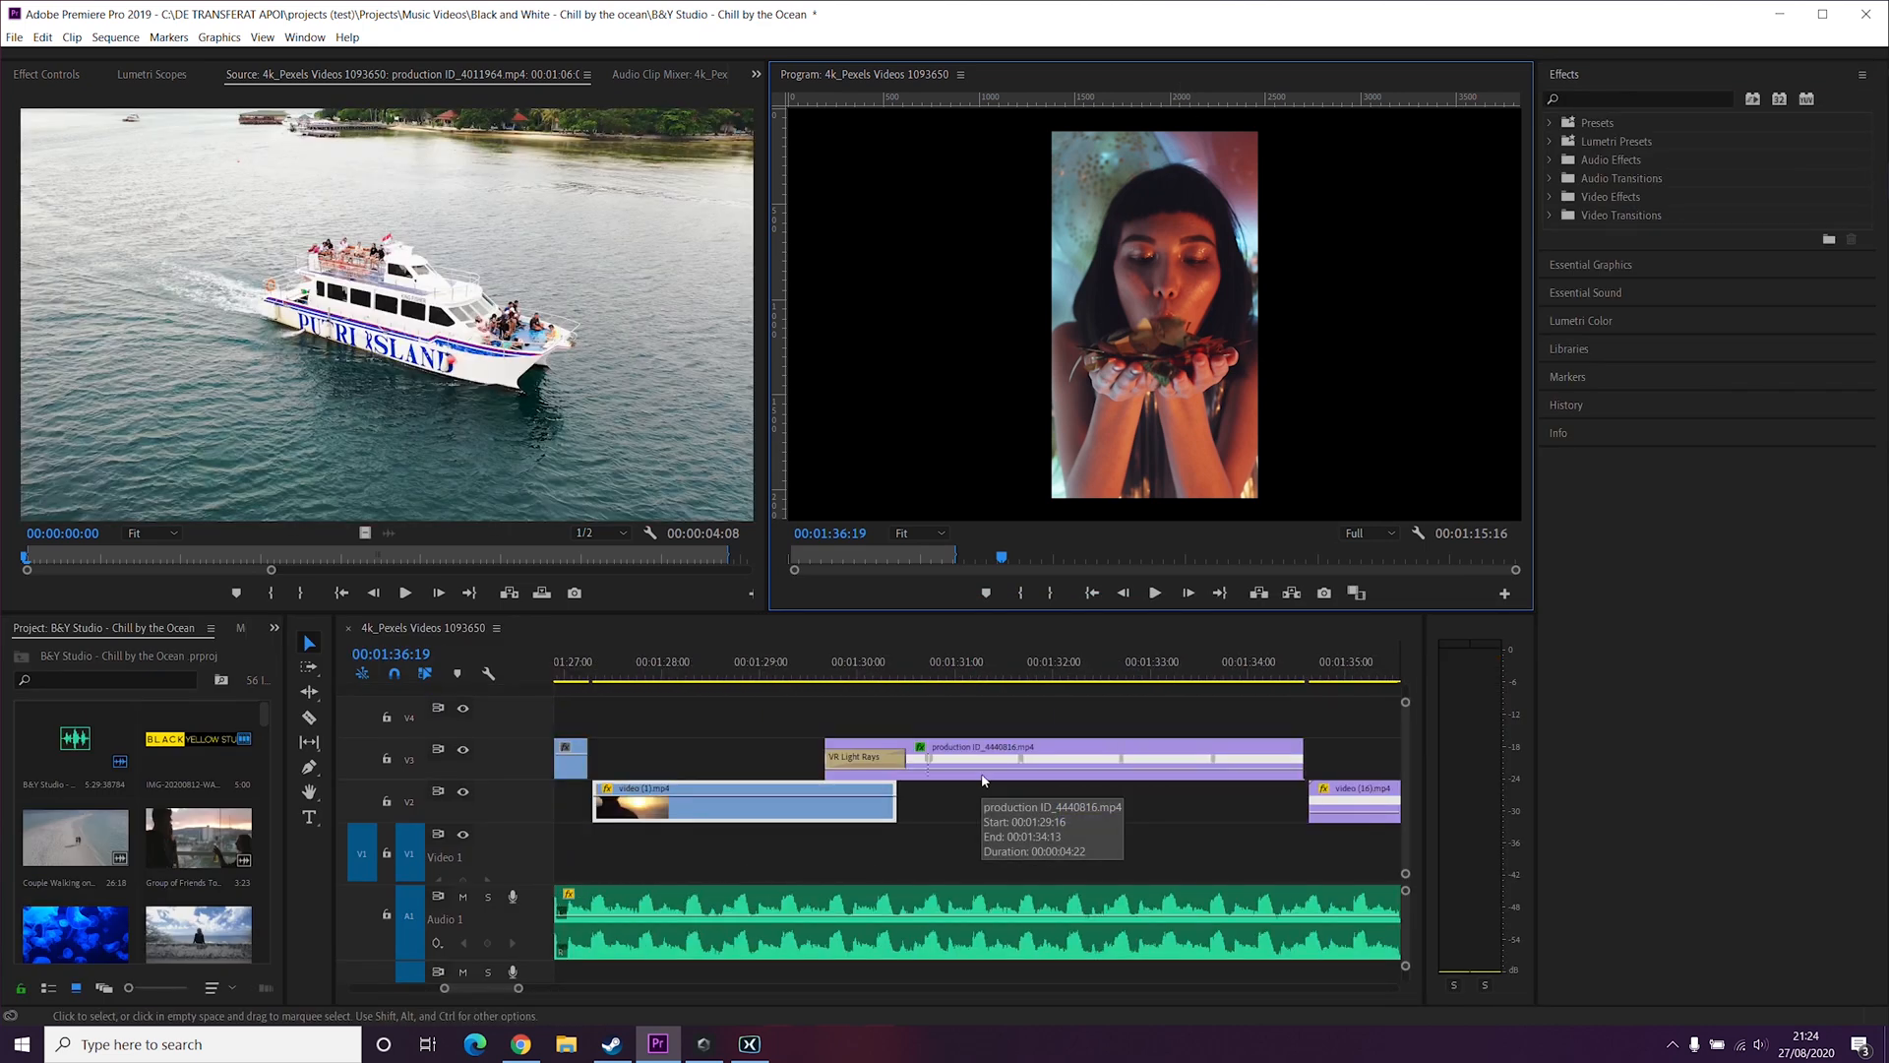
scroll(982, 781, "up", 10)
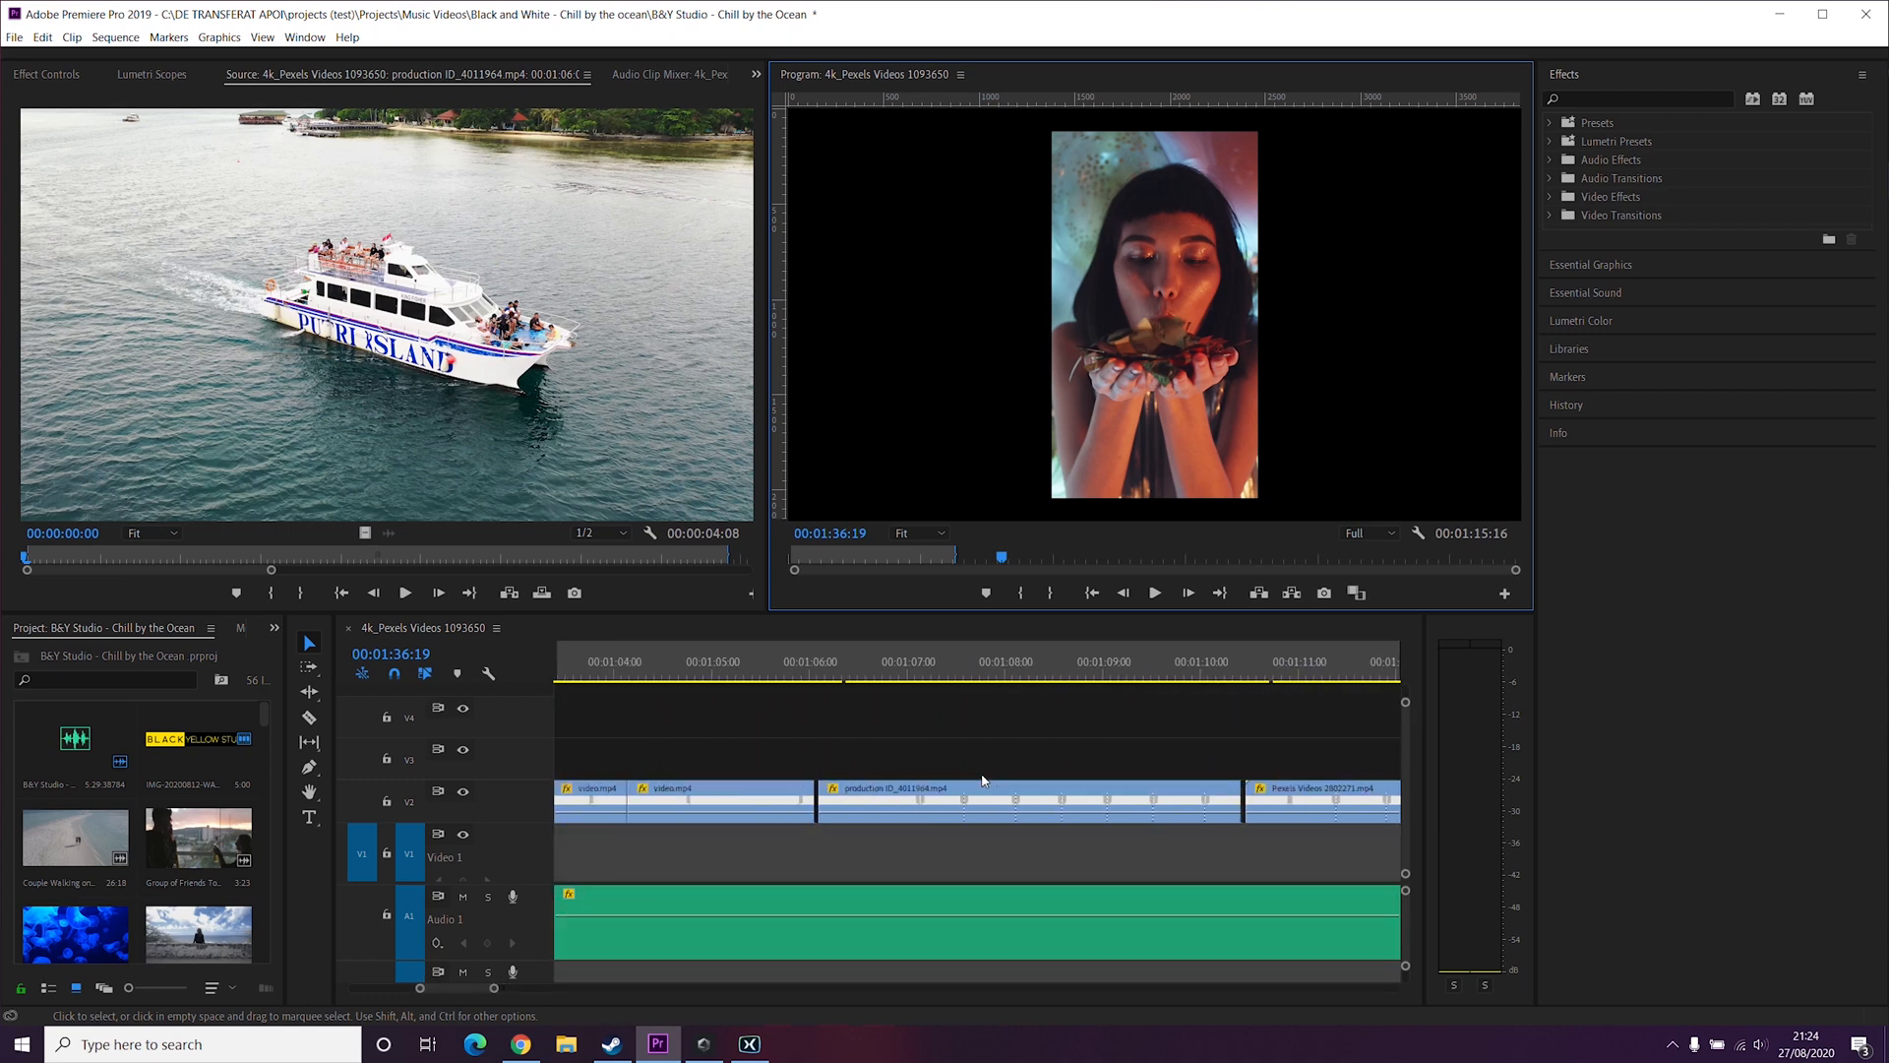
scroll(982, 780, "up", 12)
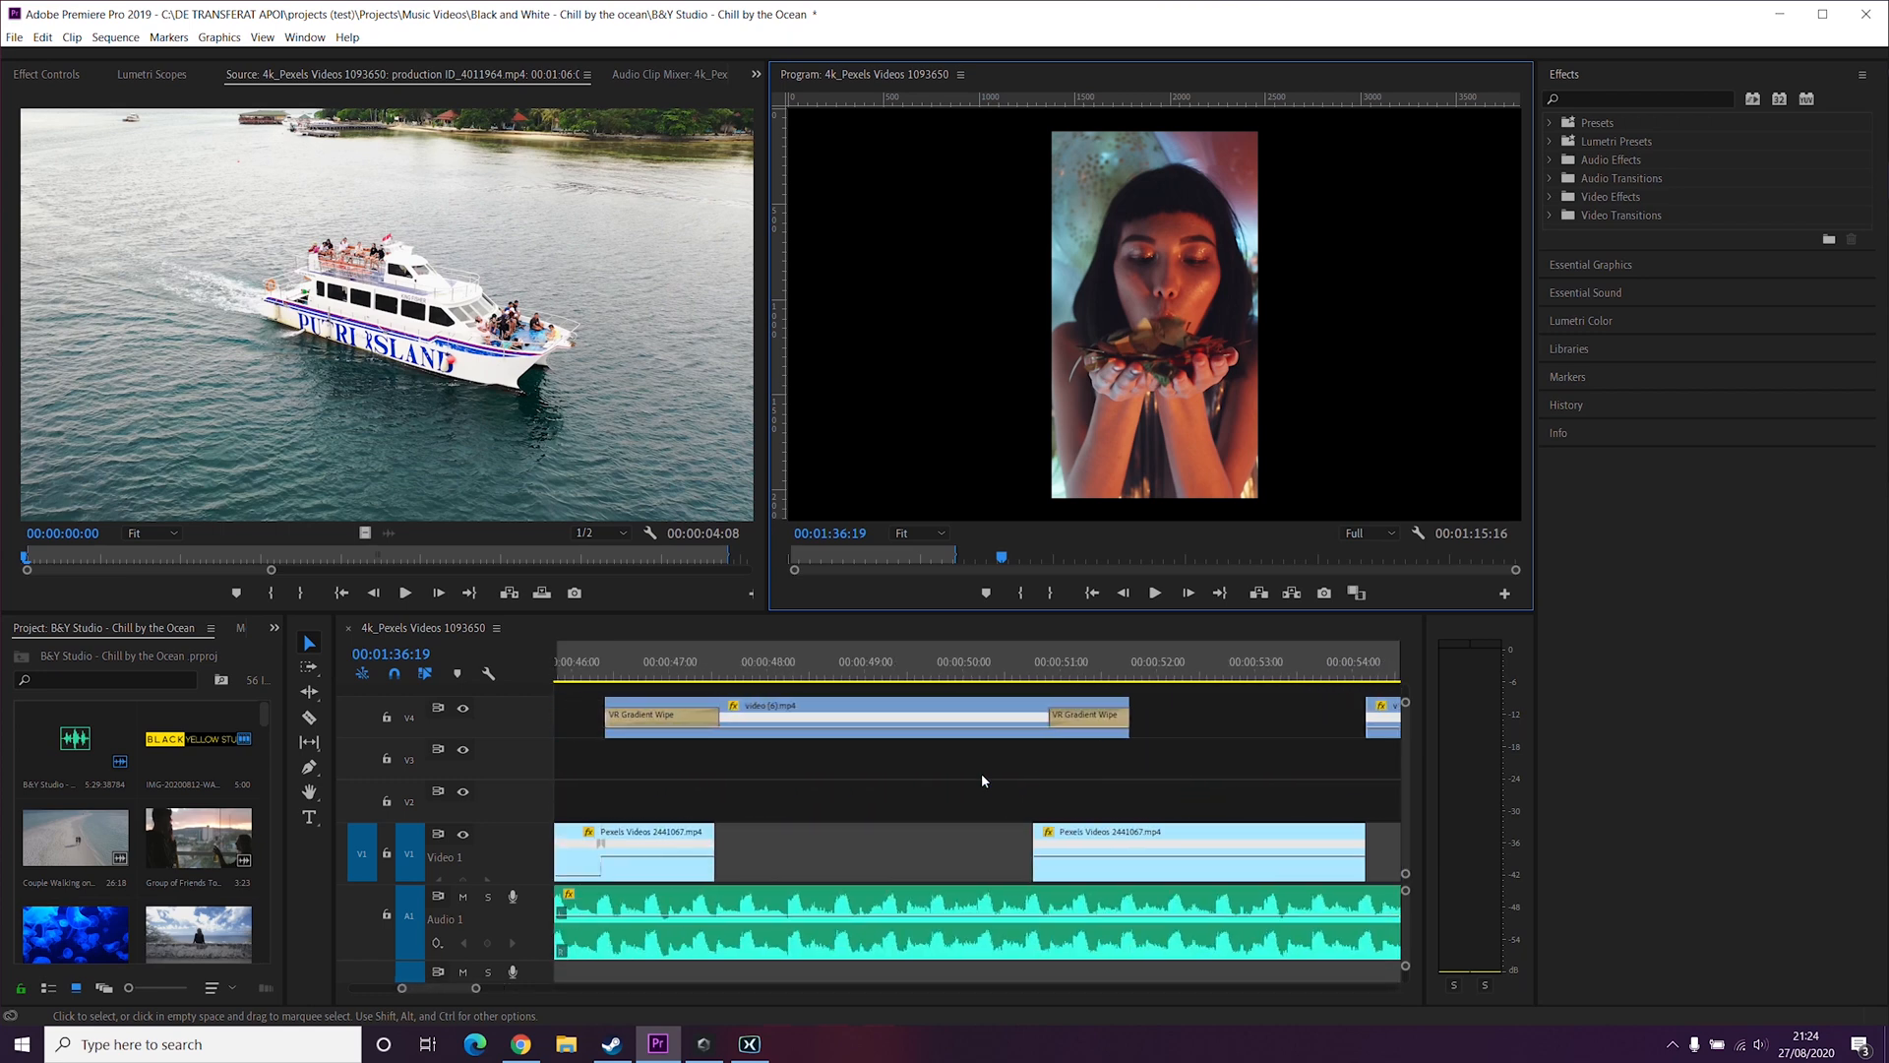
scroll(979, 775, "up", 9)
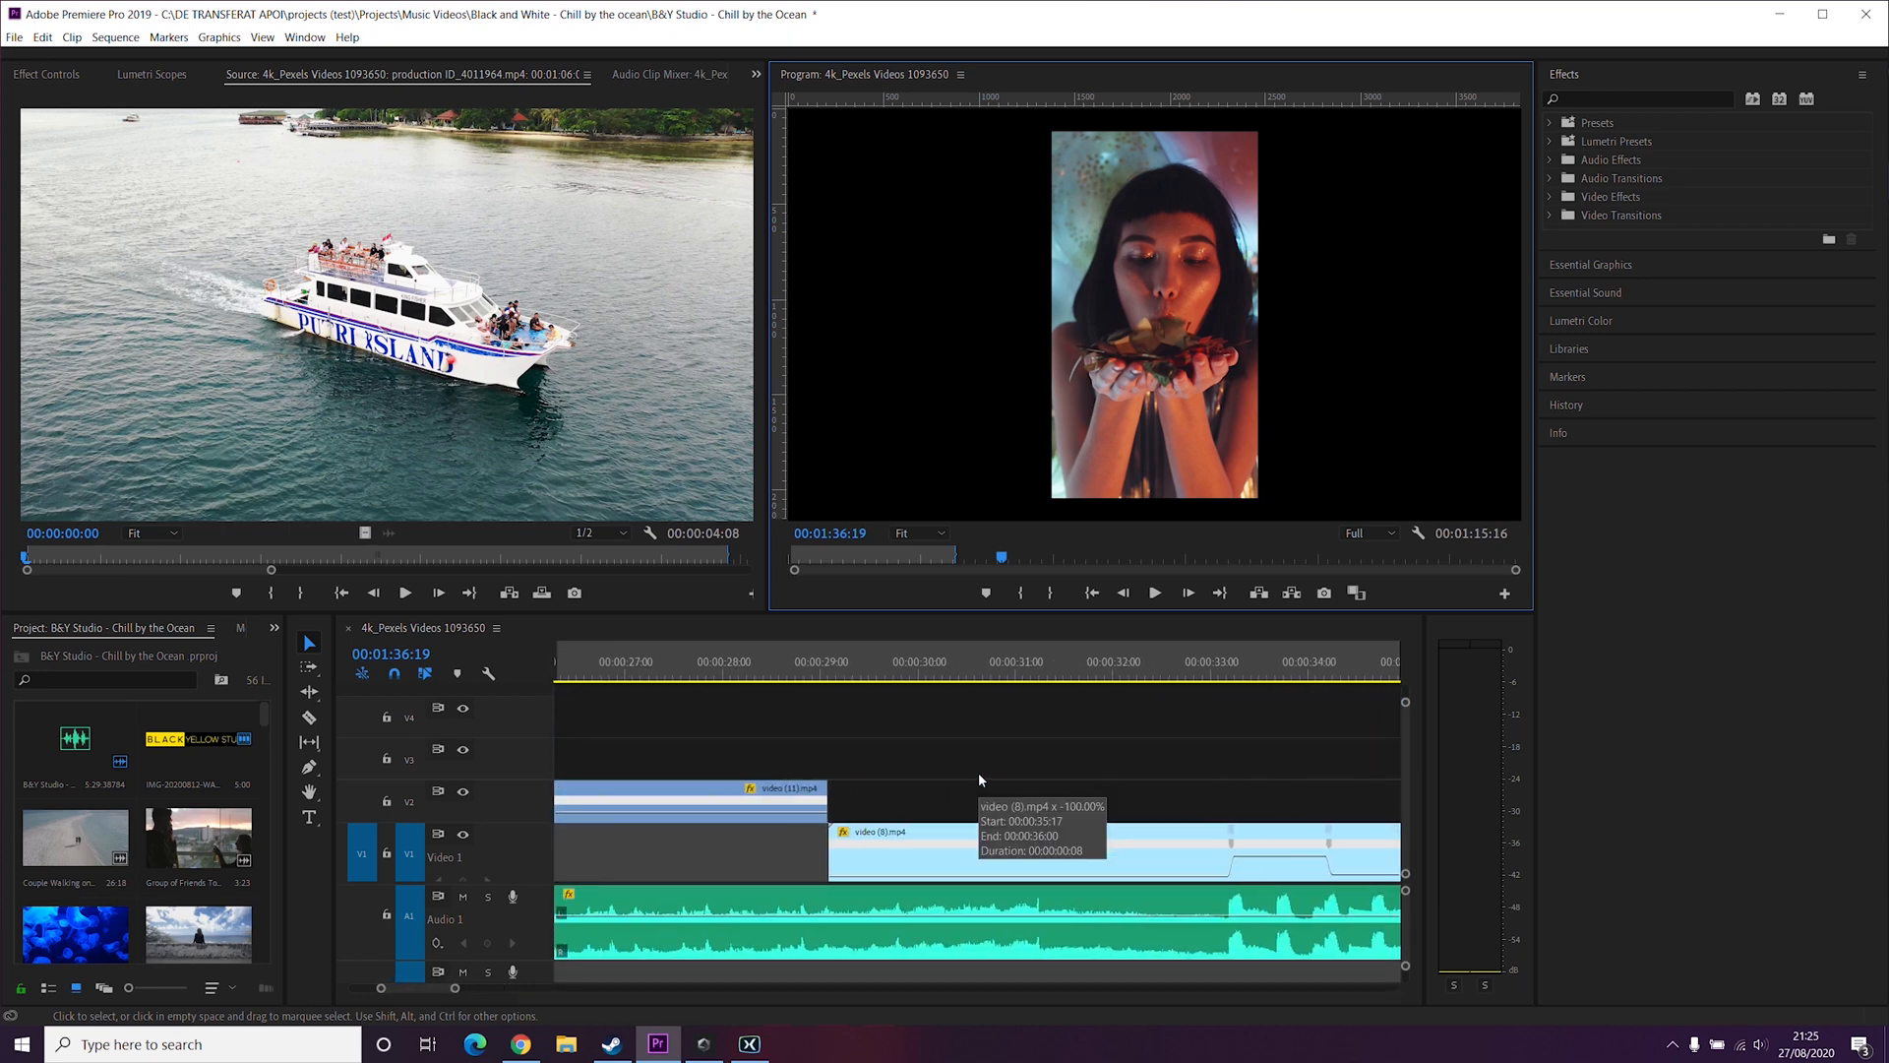
scroll(925, 764, "down", 3)
scroll(926, 765, "up", 8)
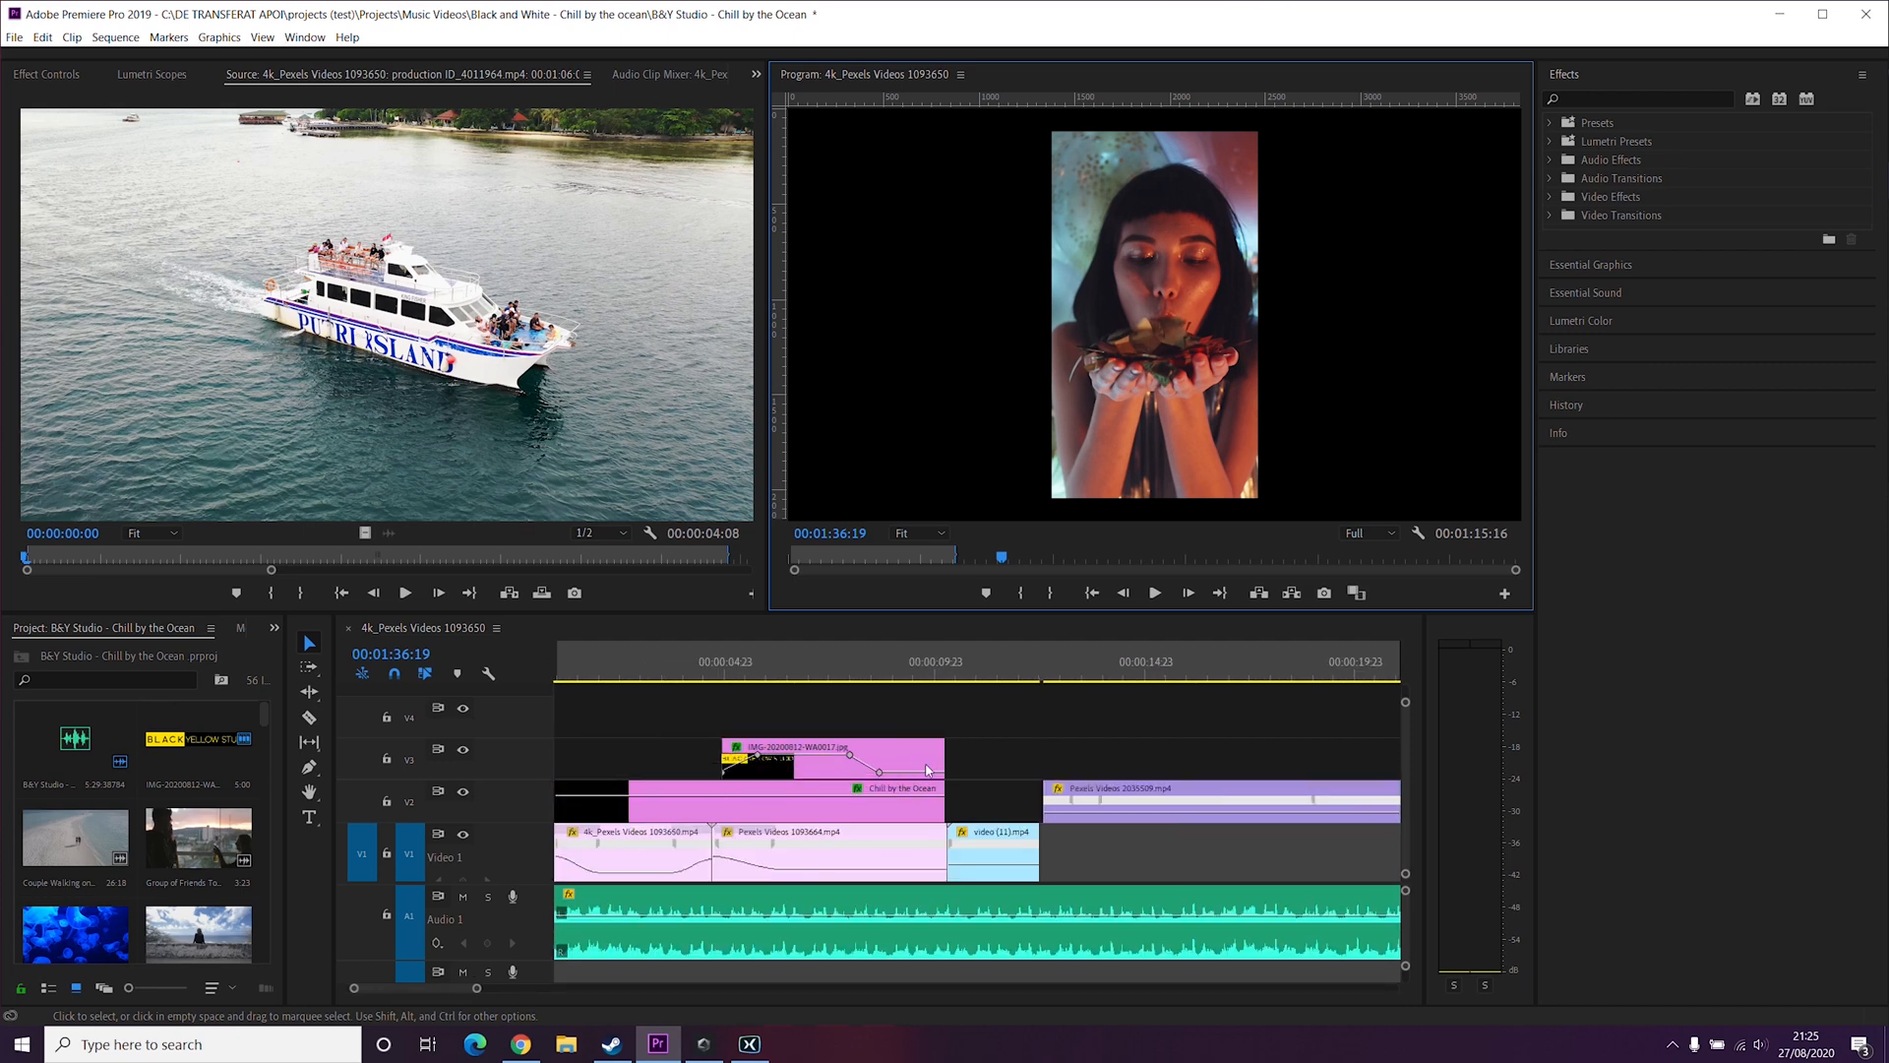
scroll(930, 767, "down", 9)
scroll(1142, 806, "down", 6)
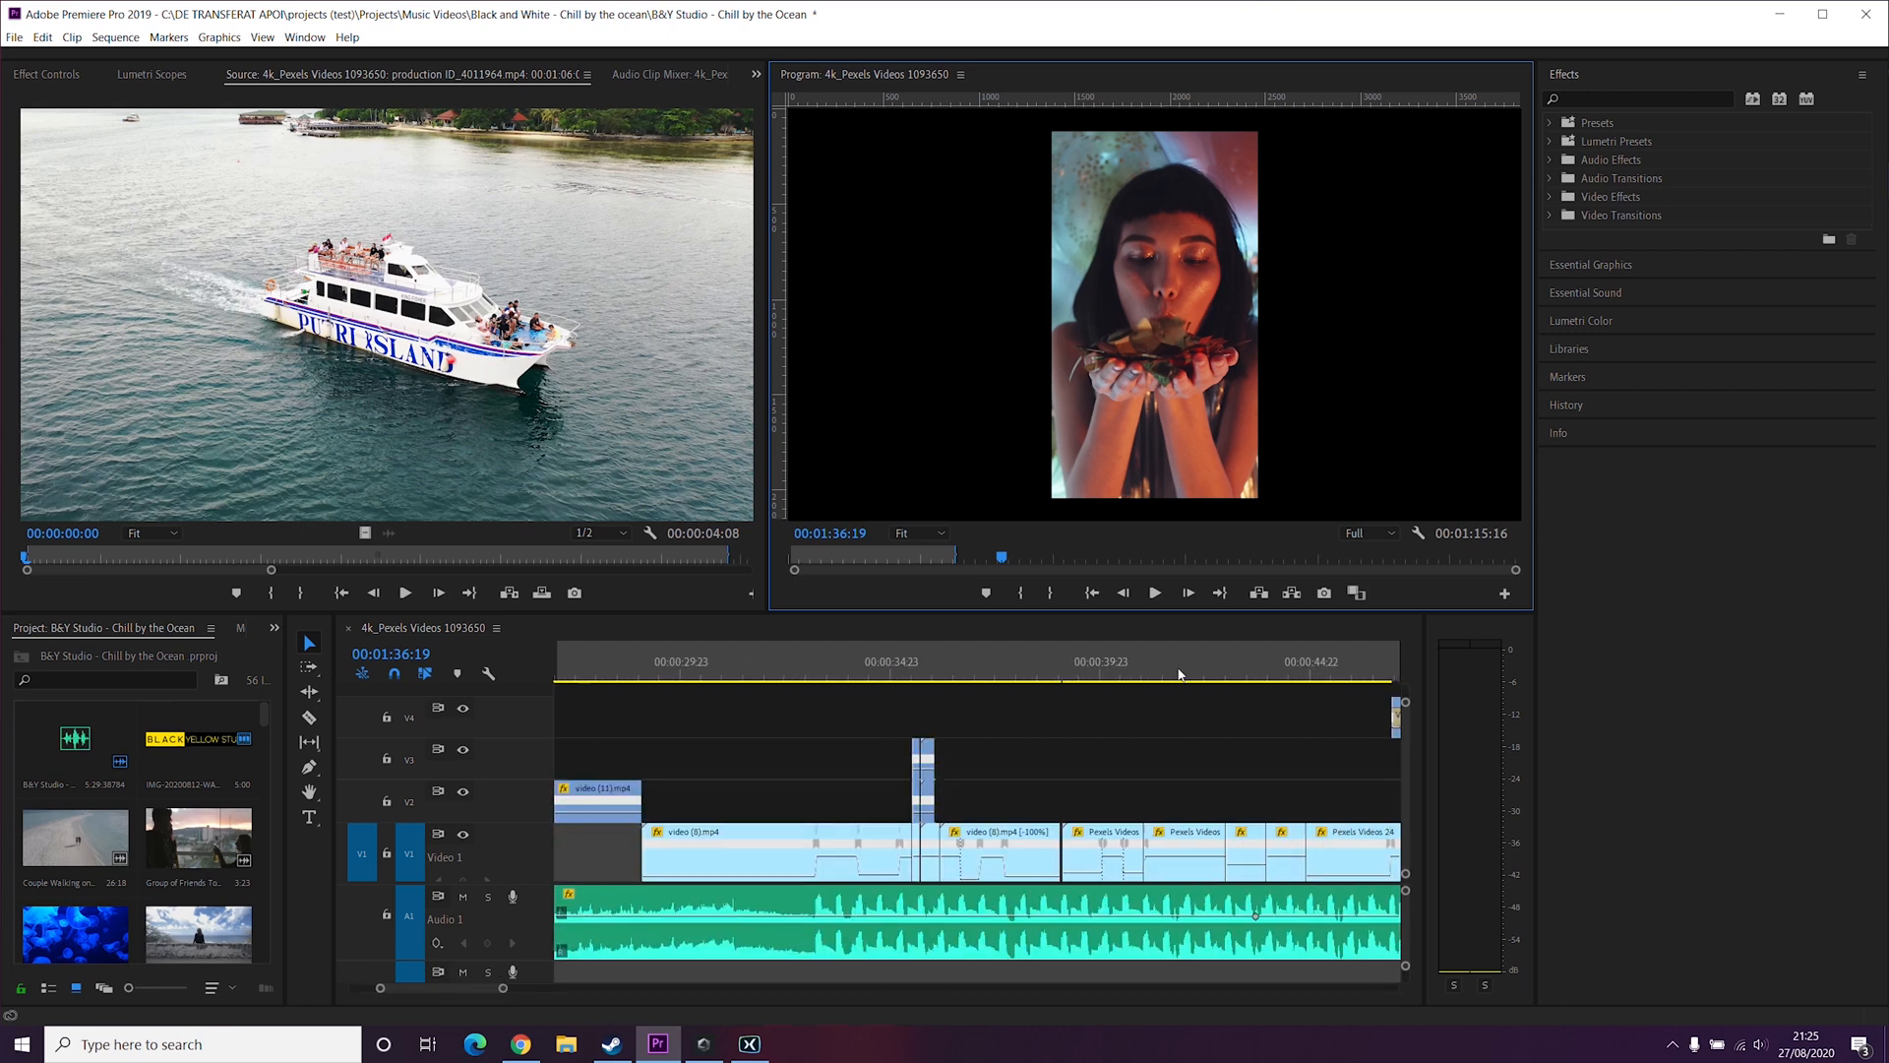
left_click(1139, 671)
scroll(1223, 737, "down", 3)
scroll(1215, 748, "down", 10)
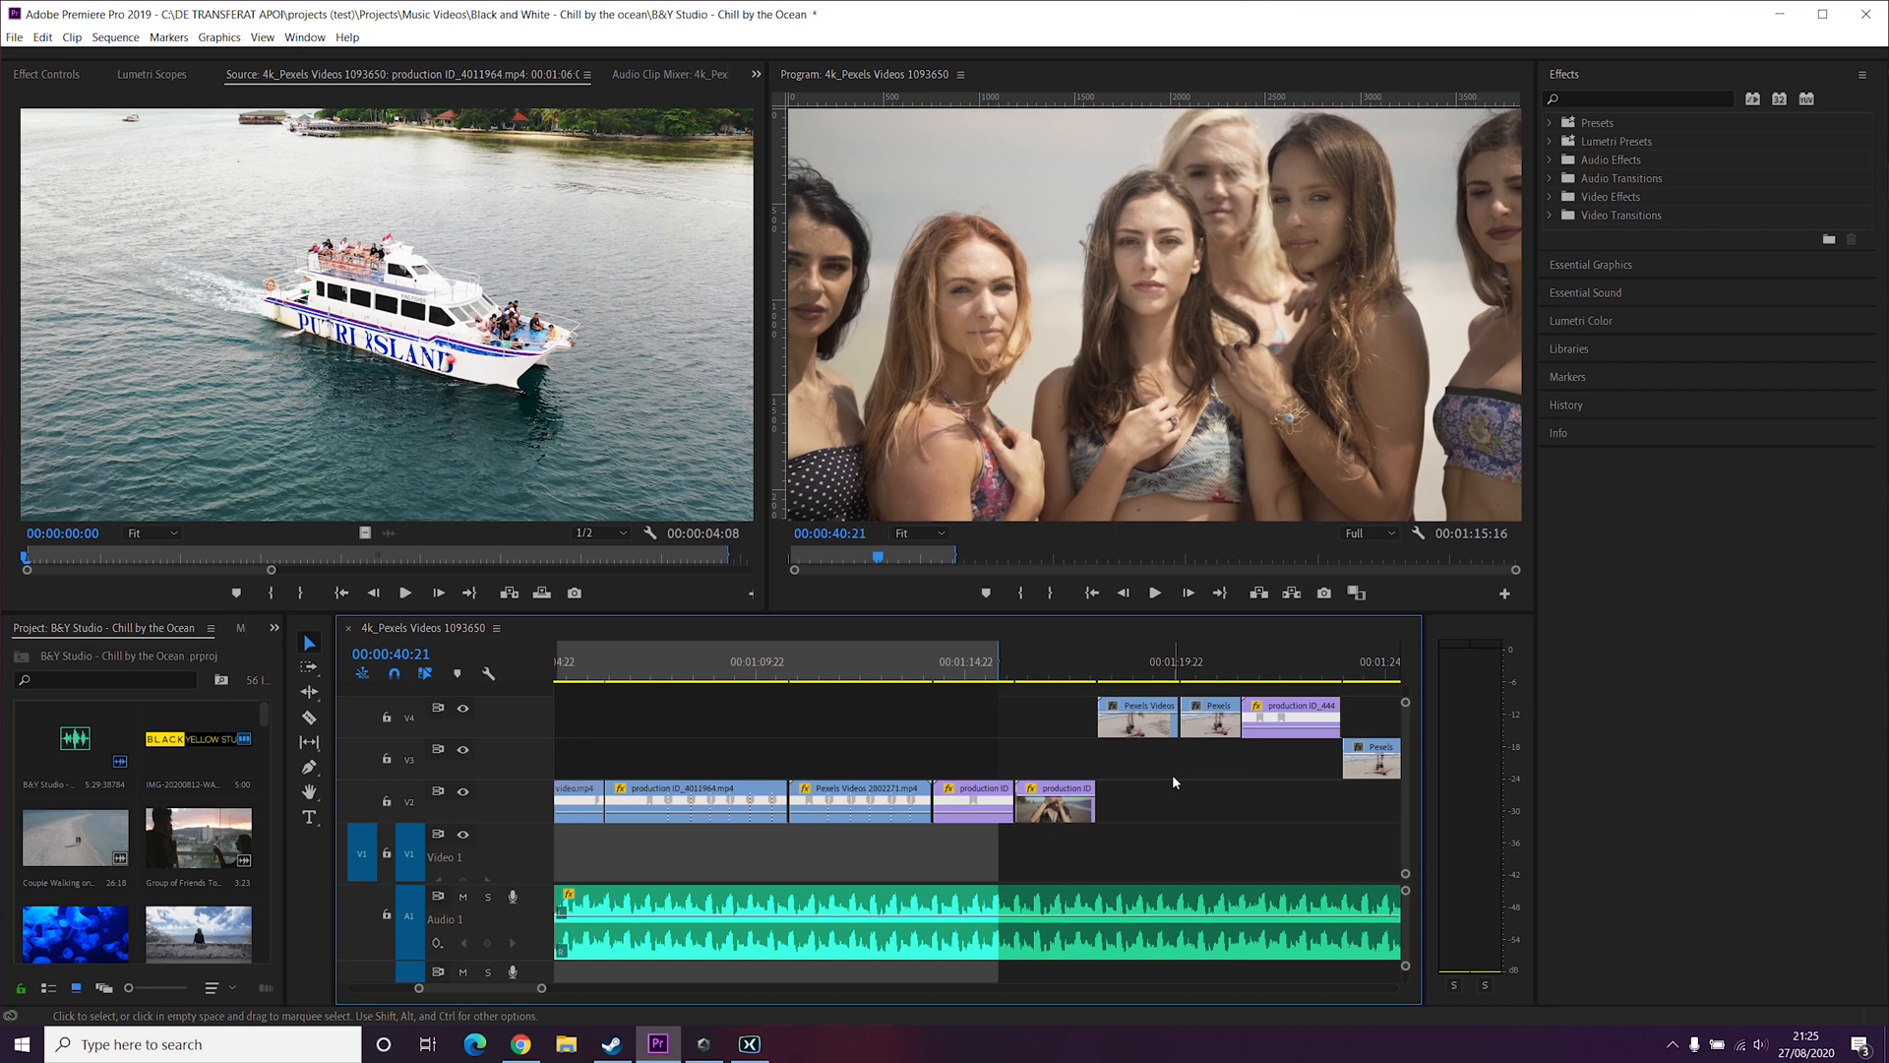
scroll(1172, 775, "down", 5)
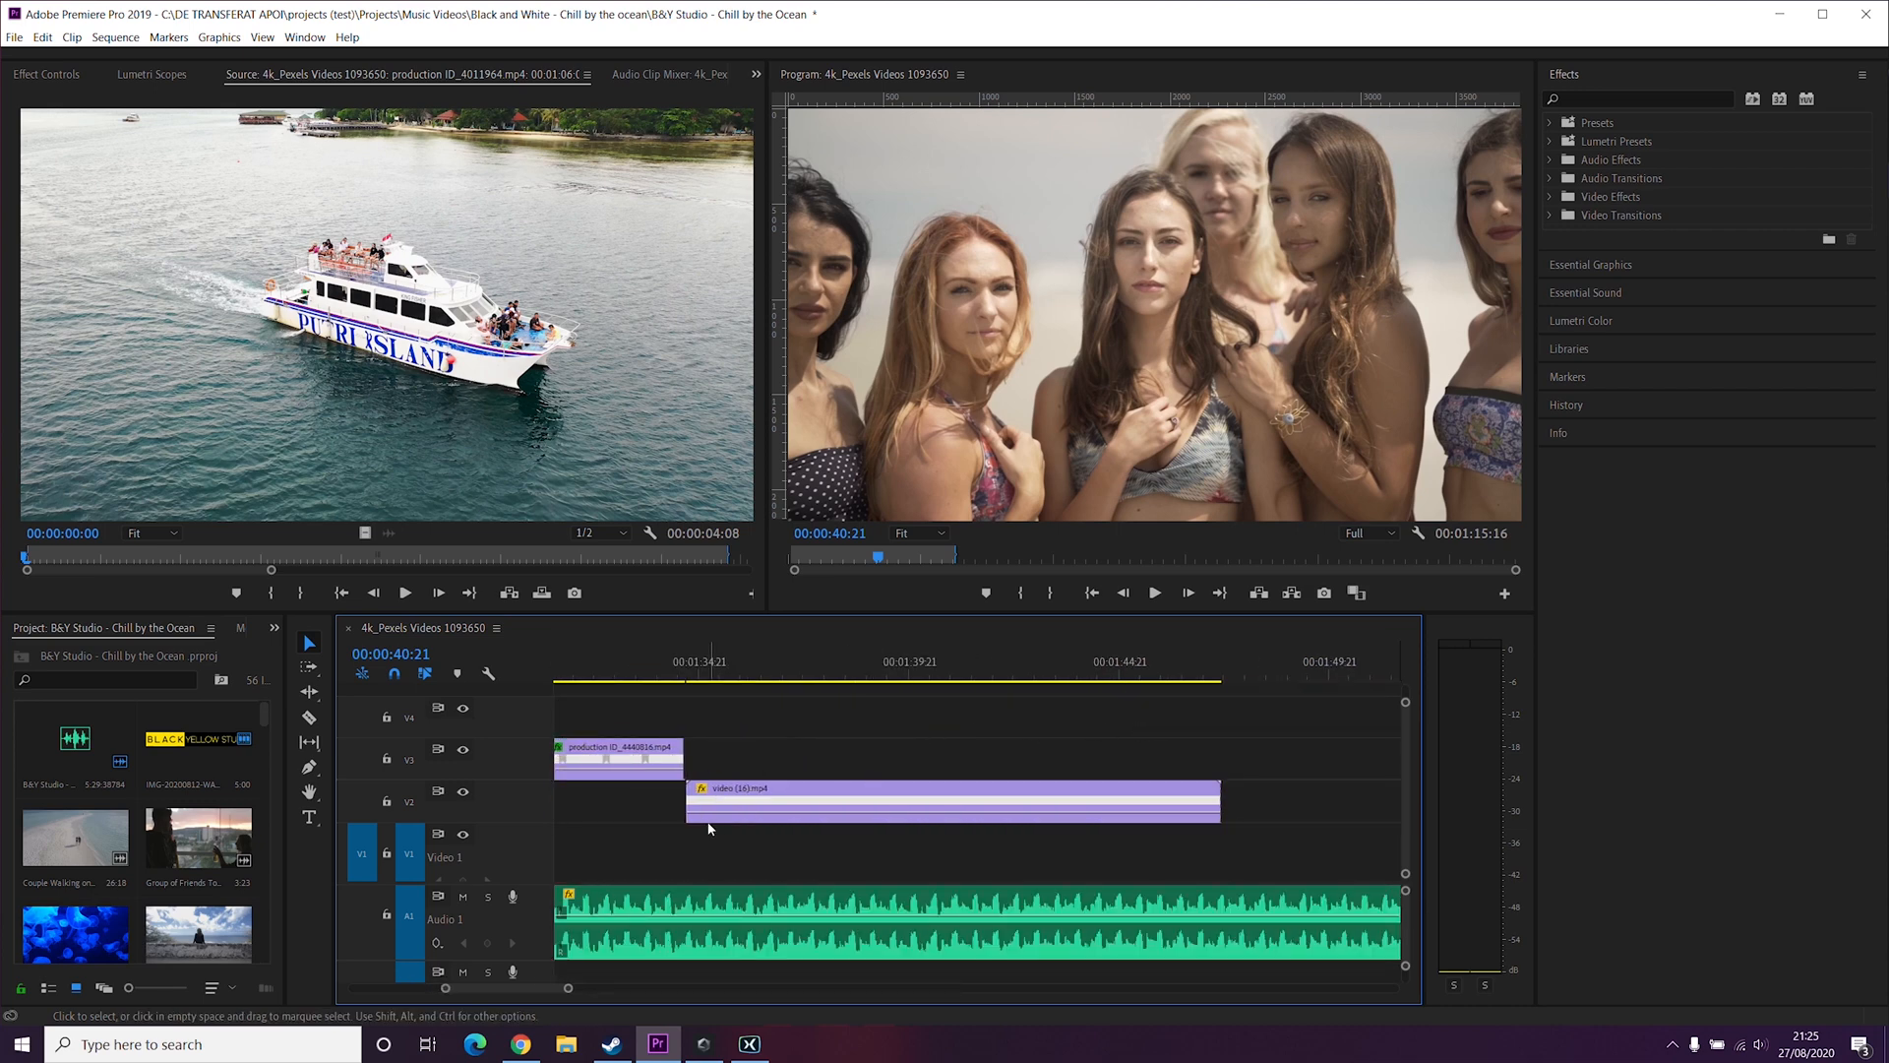
Step: Select the video (16).mp4 clip on V2, place the playhead near its start, and show its Time Remapping speed line
left_click(800, 796)
left_click_drag(673, 672, 693, 672)
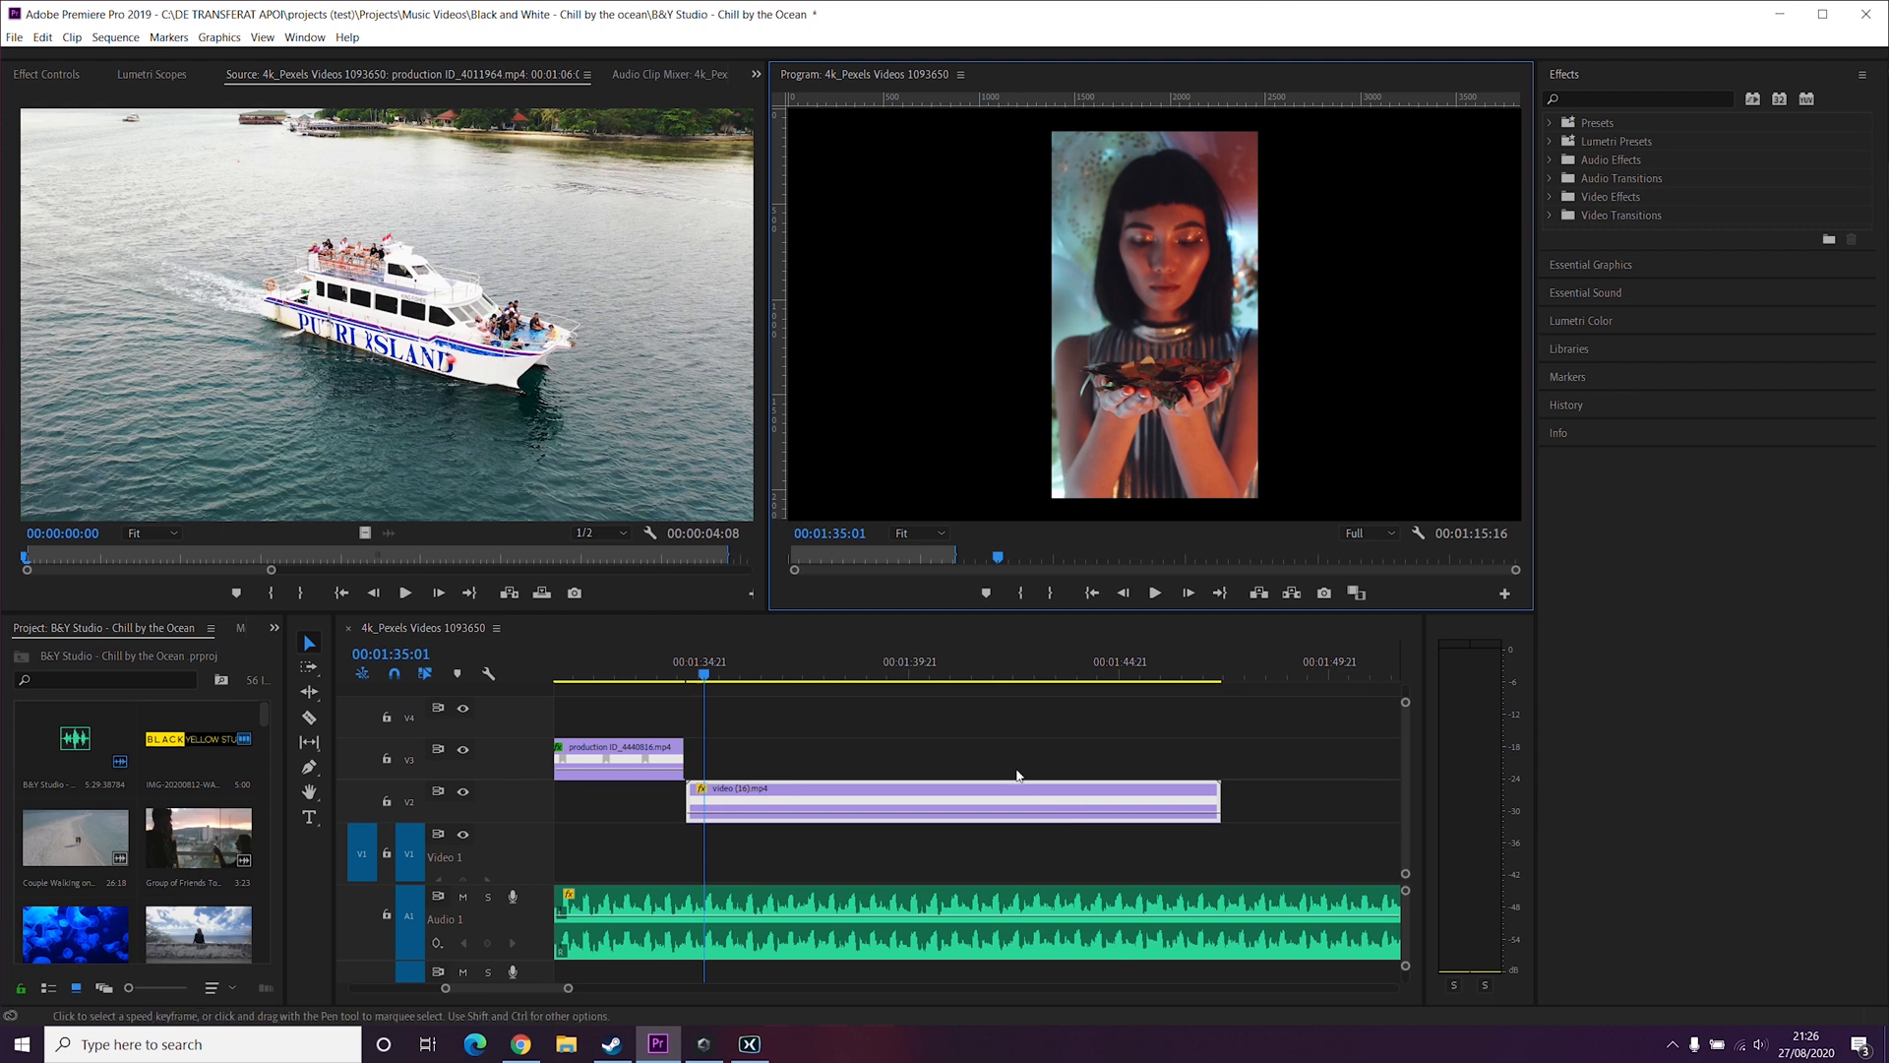
left_click(704, 793)
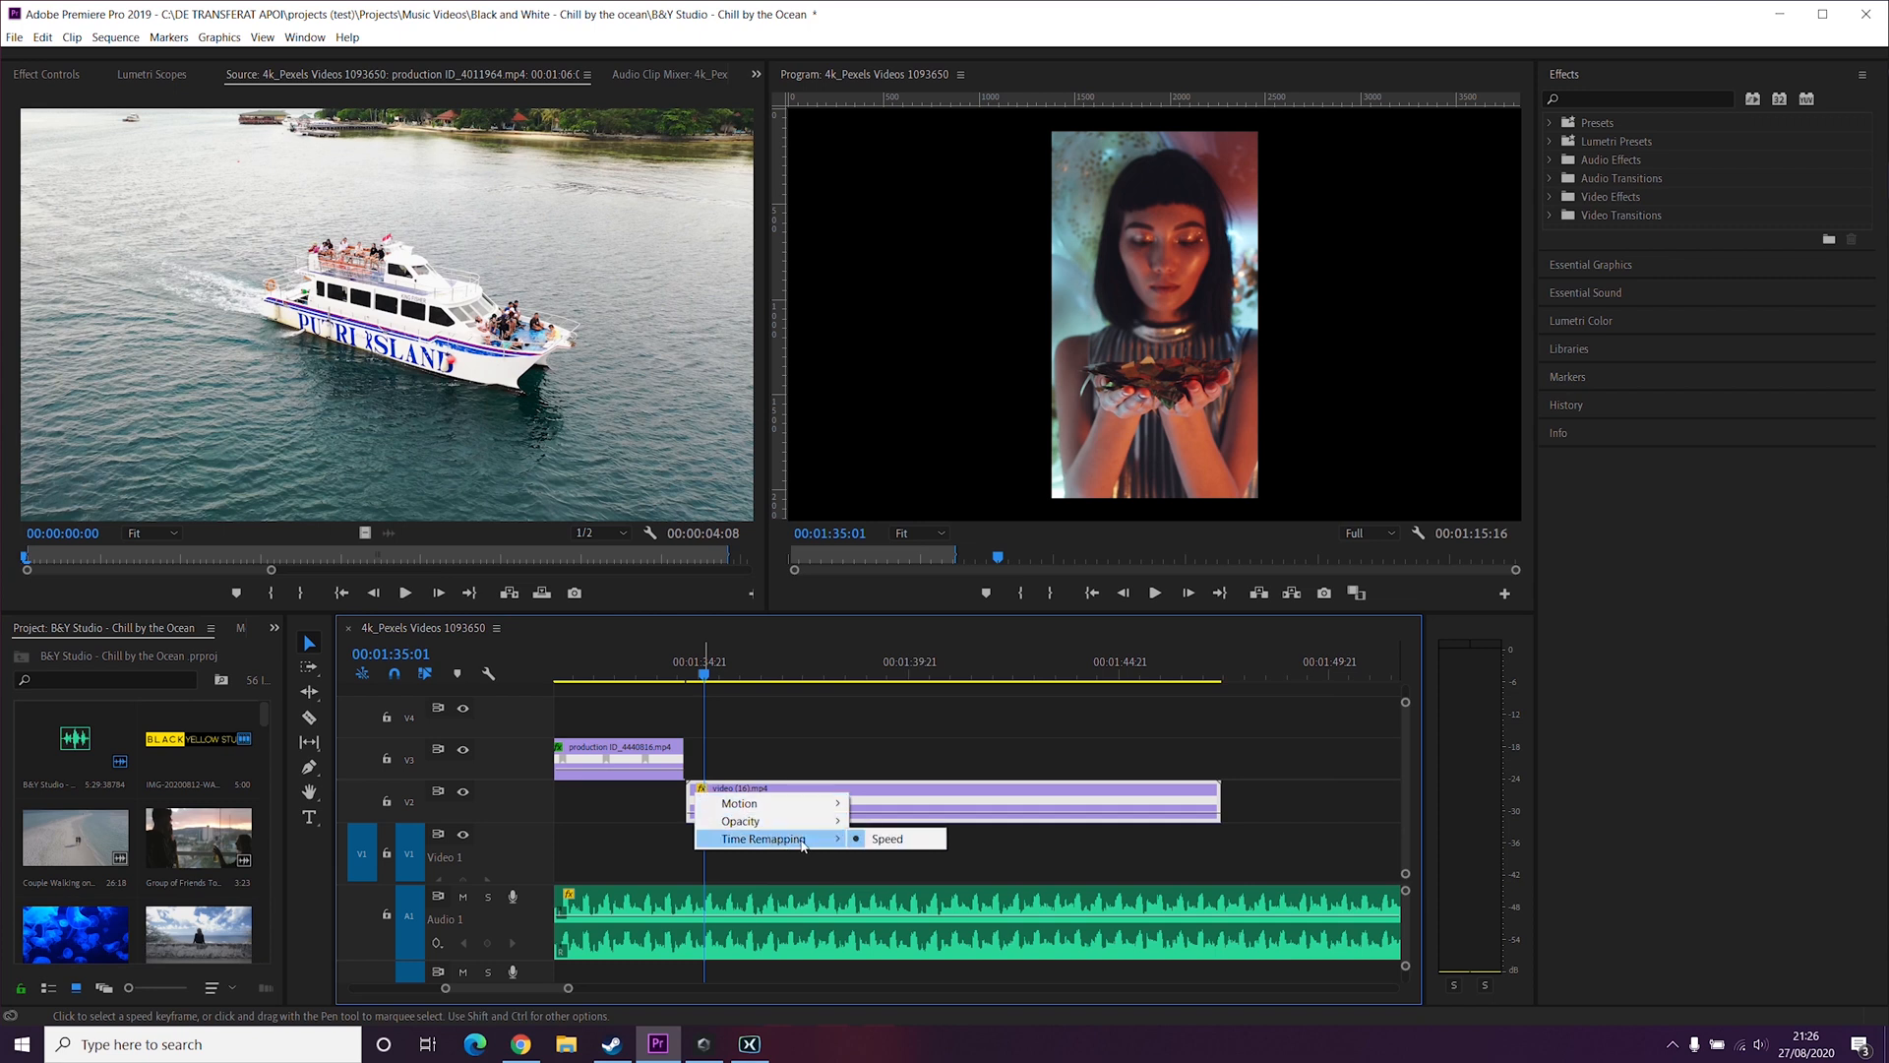
left_click(887, 838)
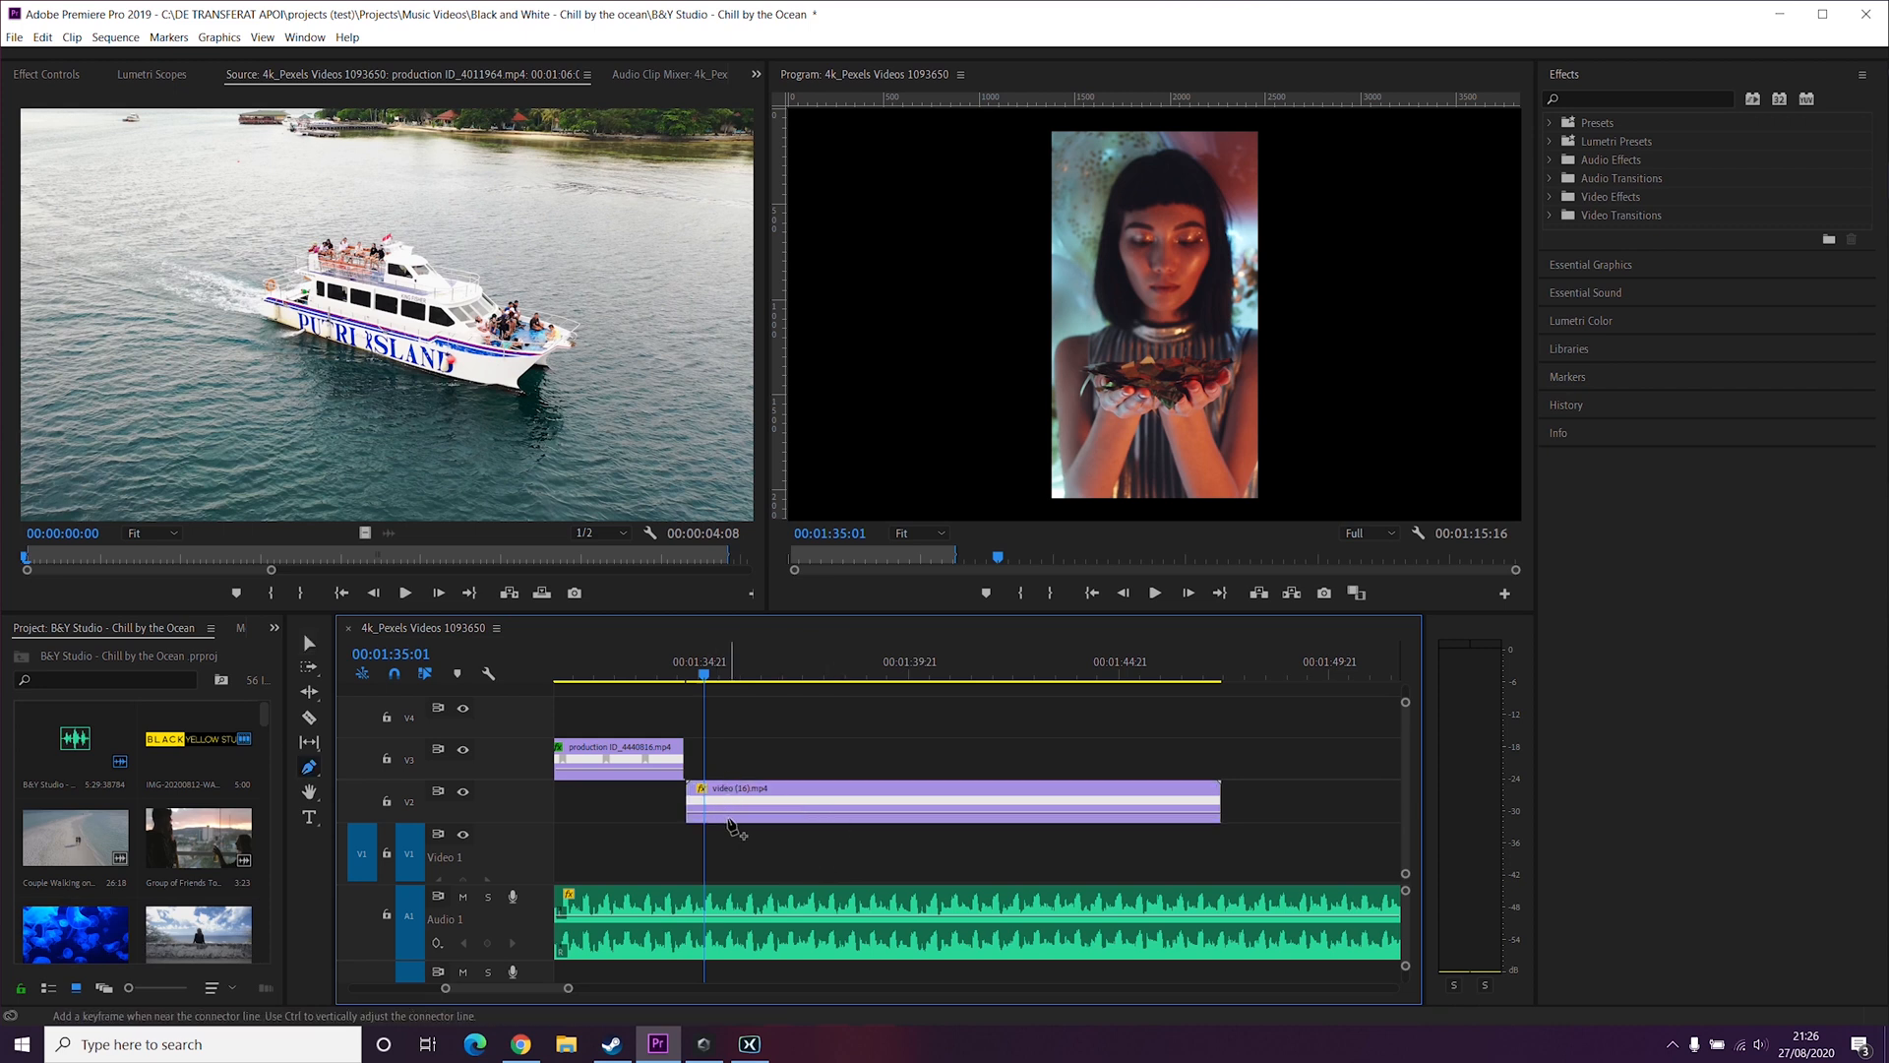
Step: Try adding speed keyframes along the clip's speed line with the Pen tool
left_click(736, 808)
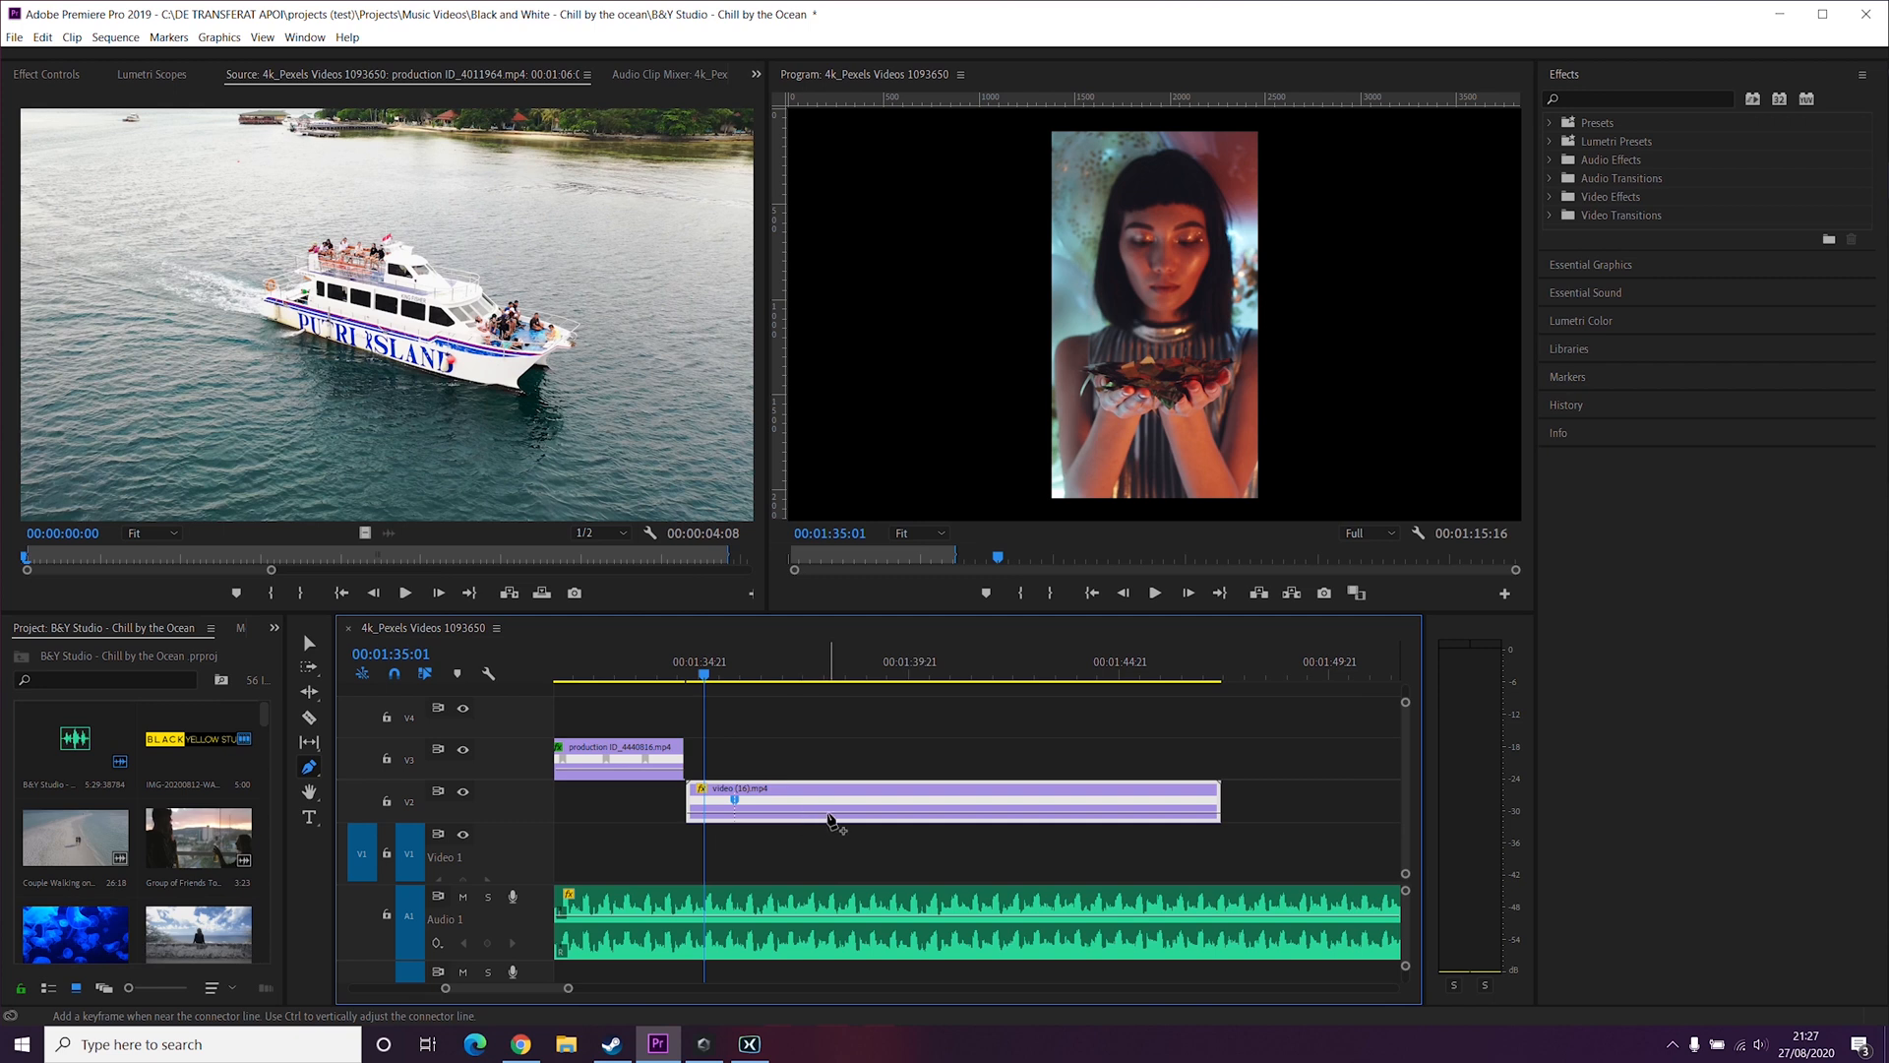
left_click(920, 809)
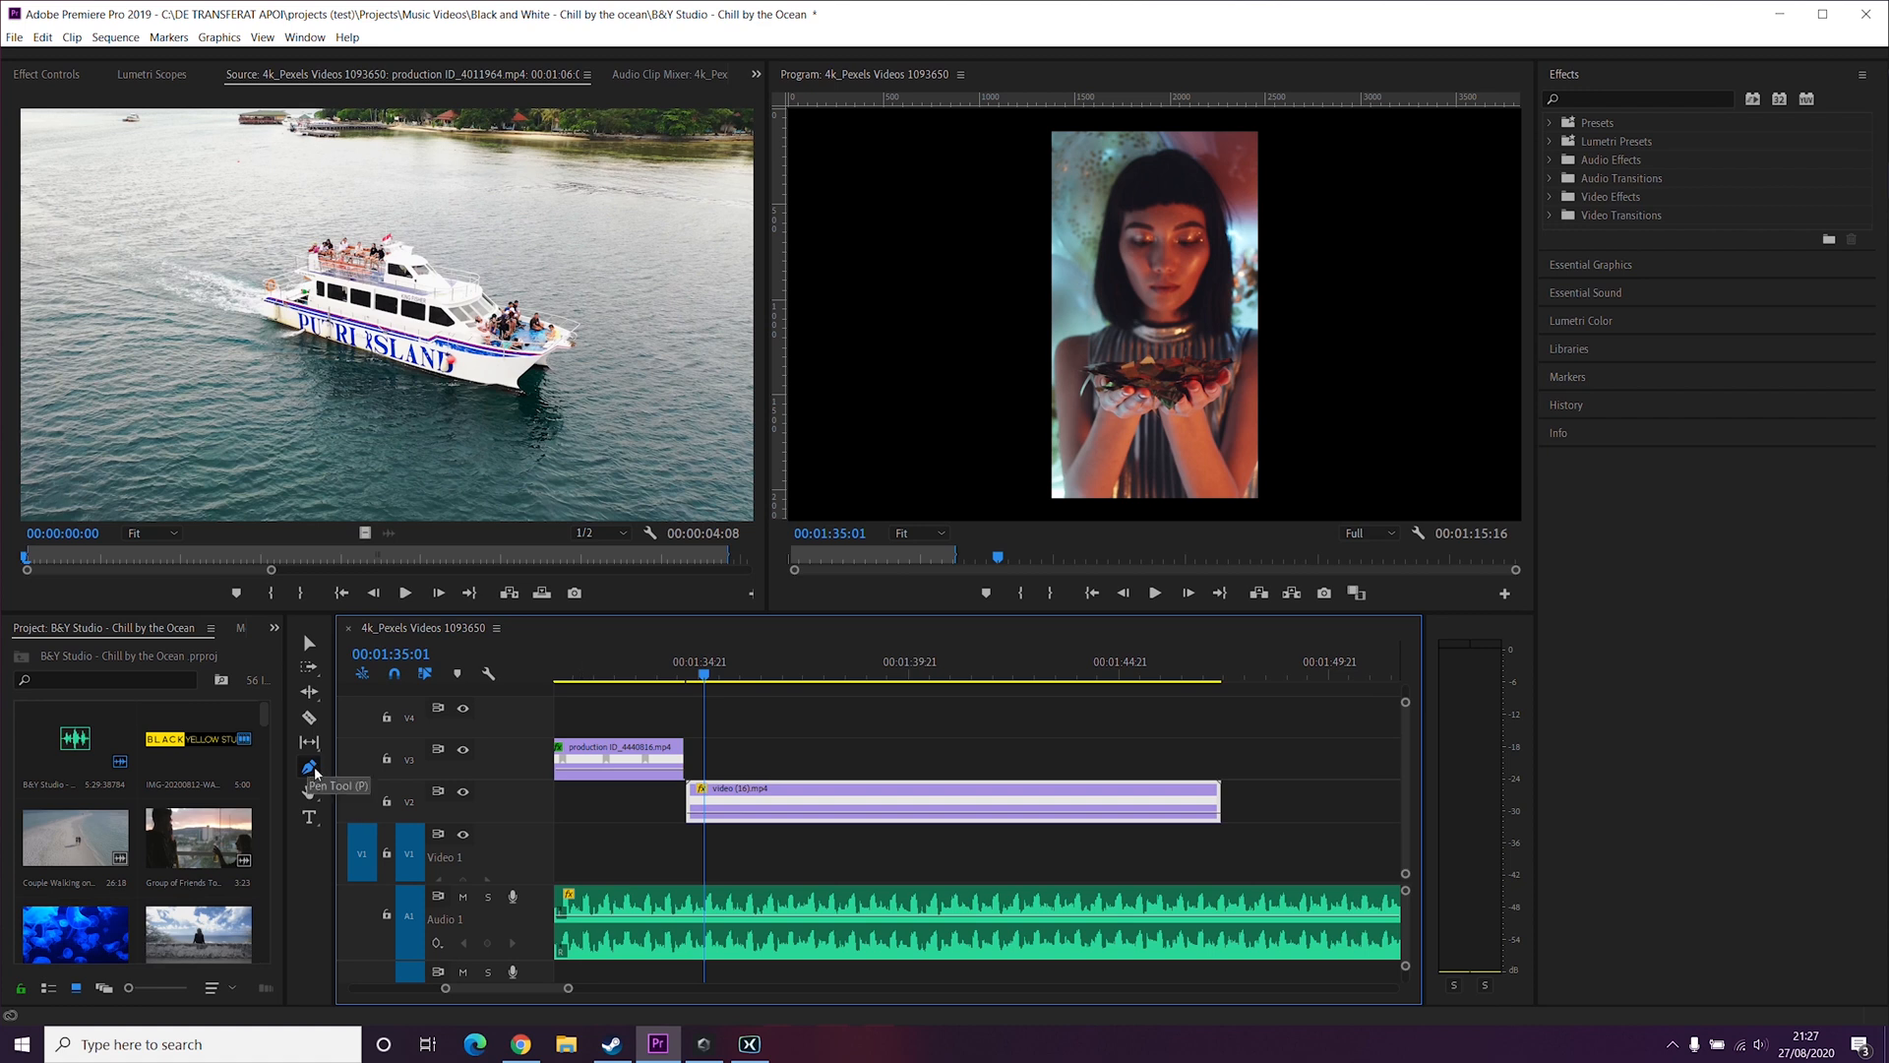
left_click(310, 767)
Step: Play back the confetti clip repeatedly and park the playhead at 00:01:36:19, just before she blows the confetti
left_click(622, 679)
key("space")
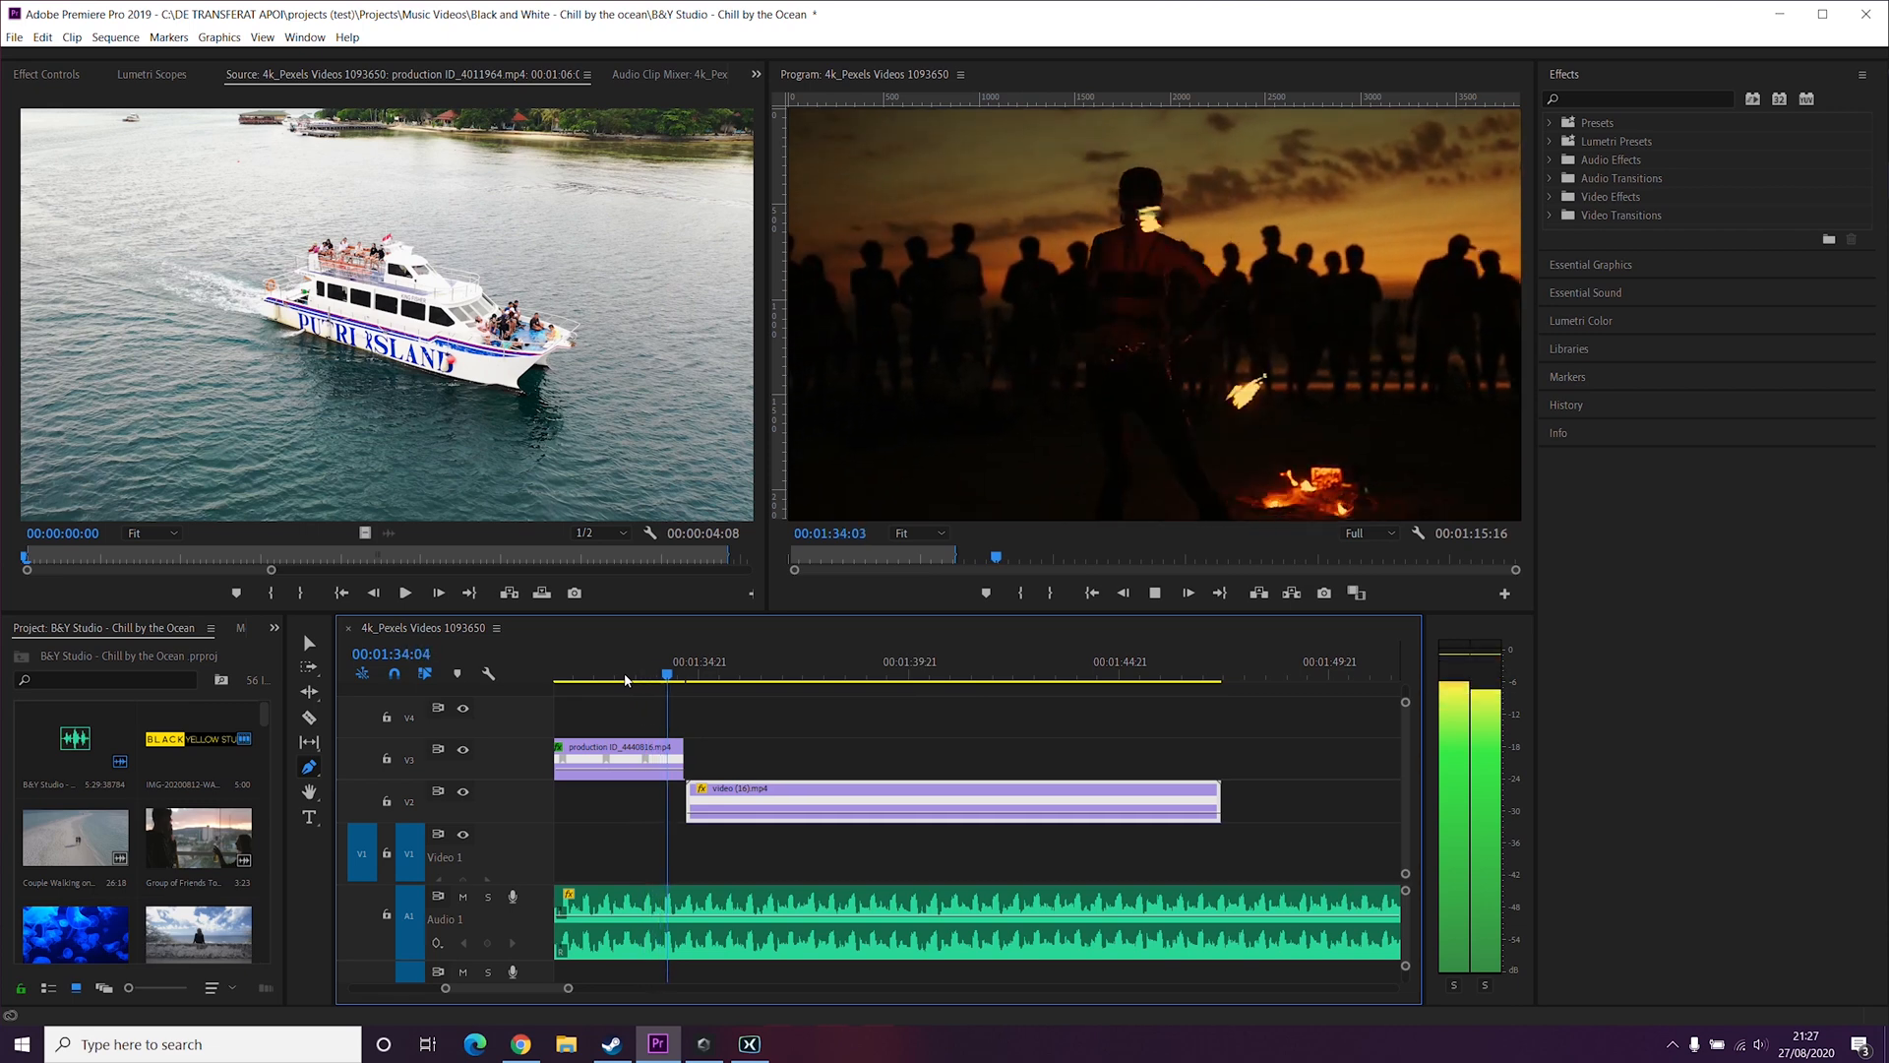
key("space")
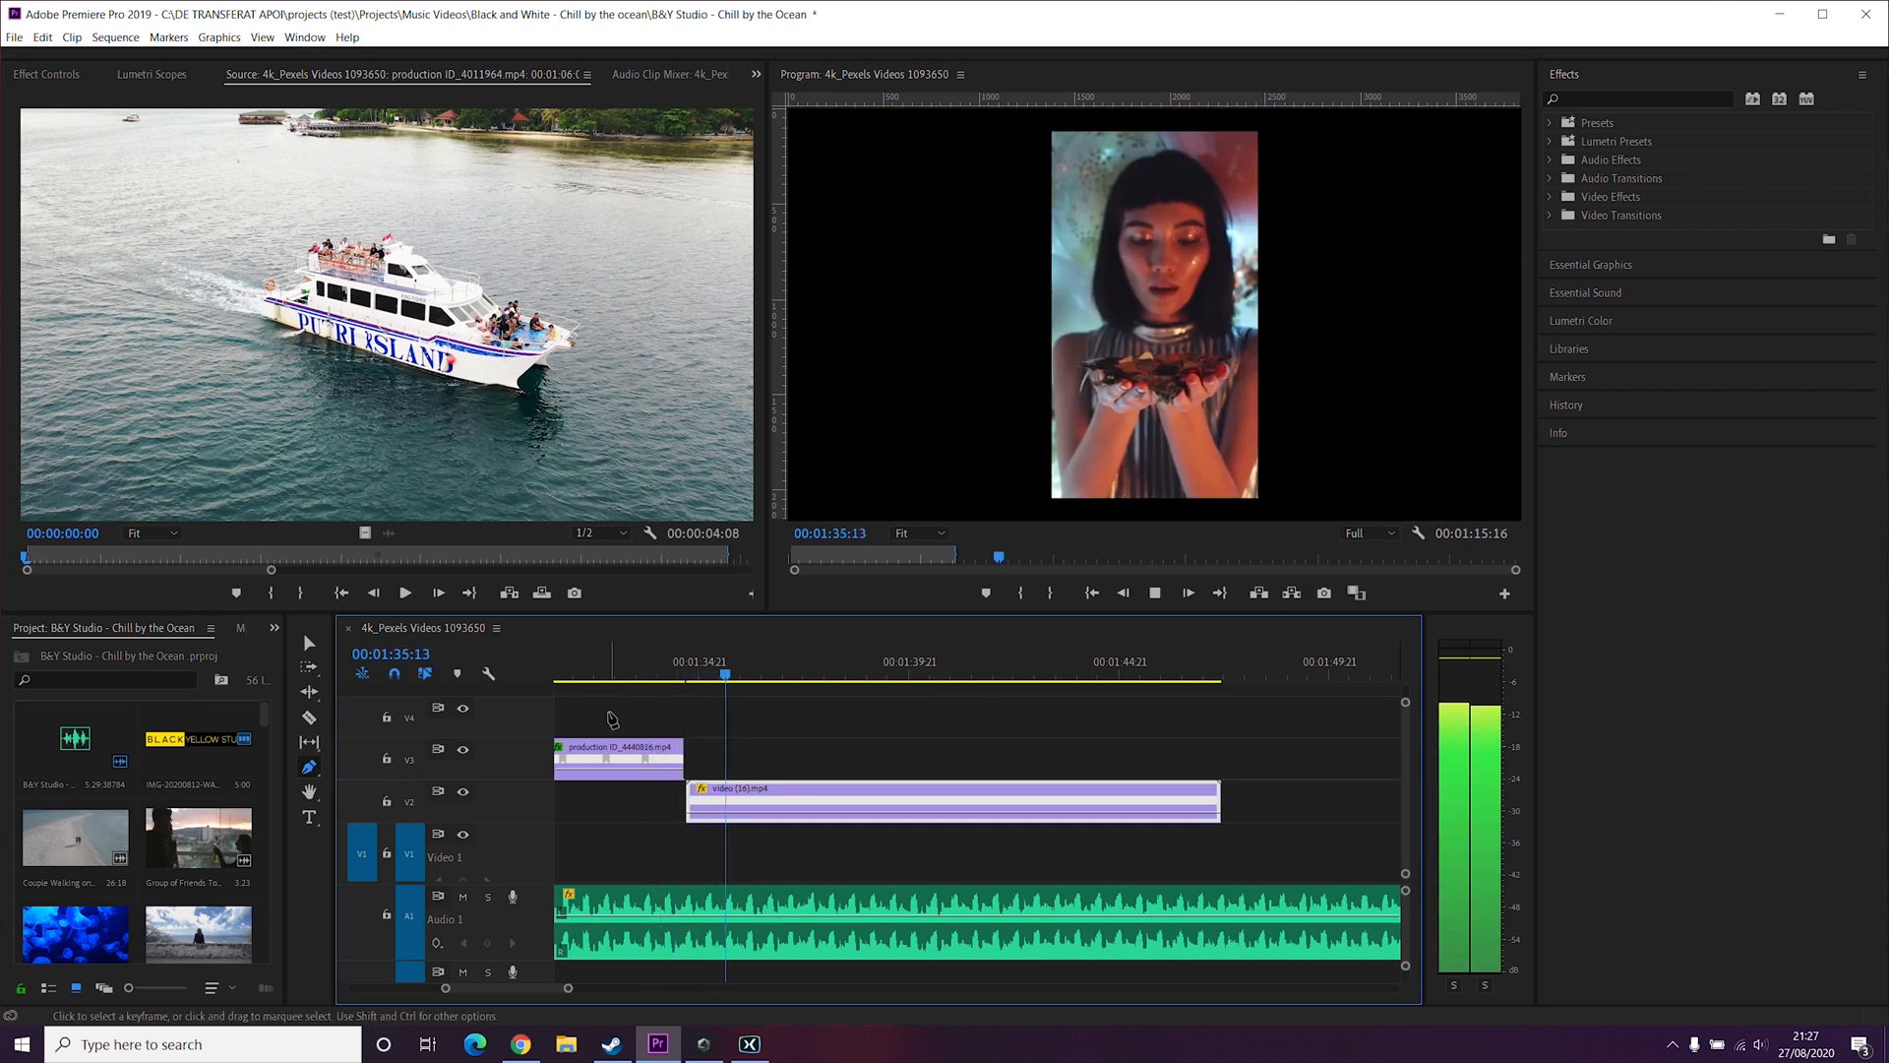
key("space")
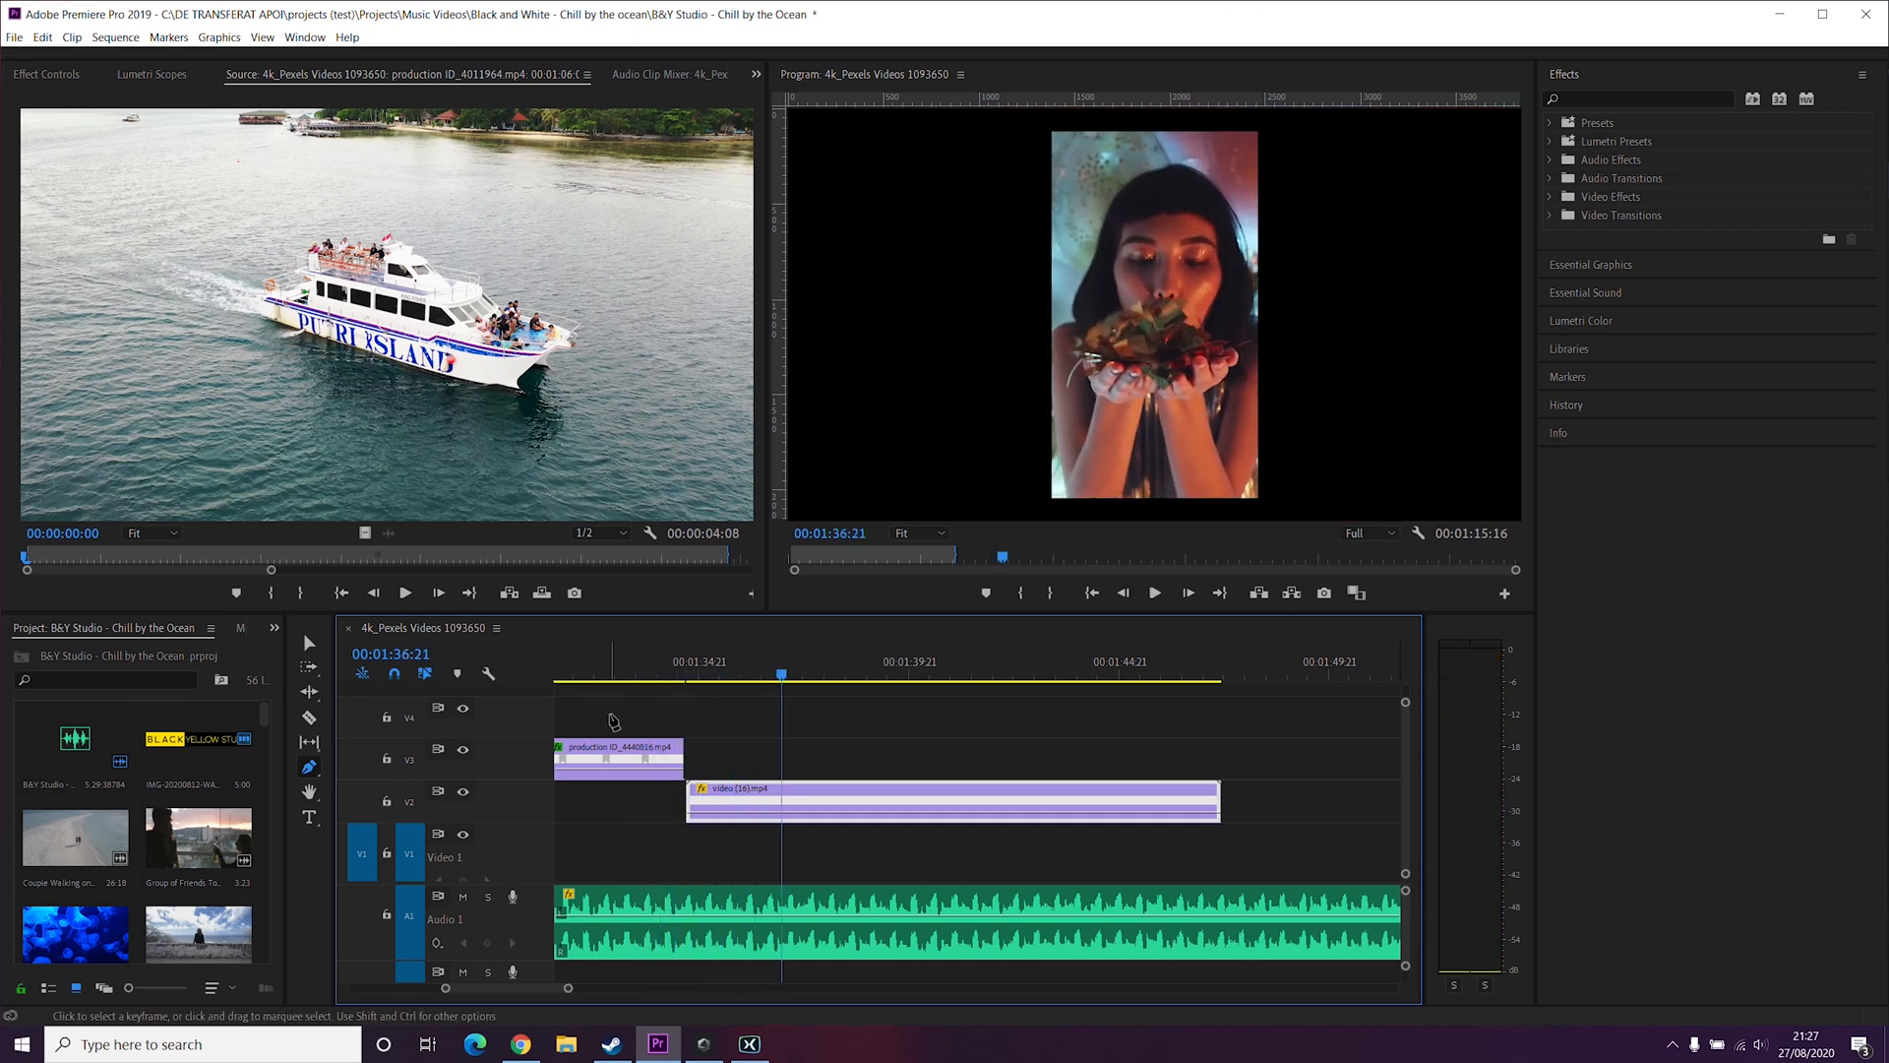
left_click(721, 671)
key("space")
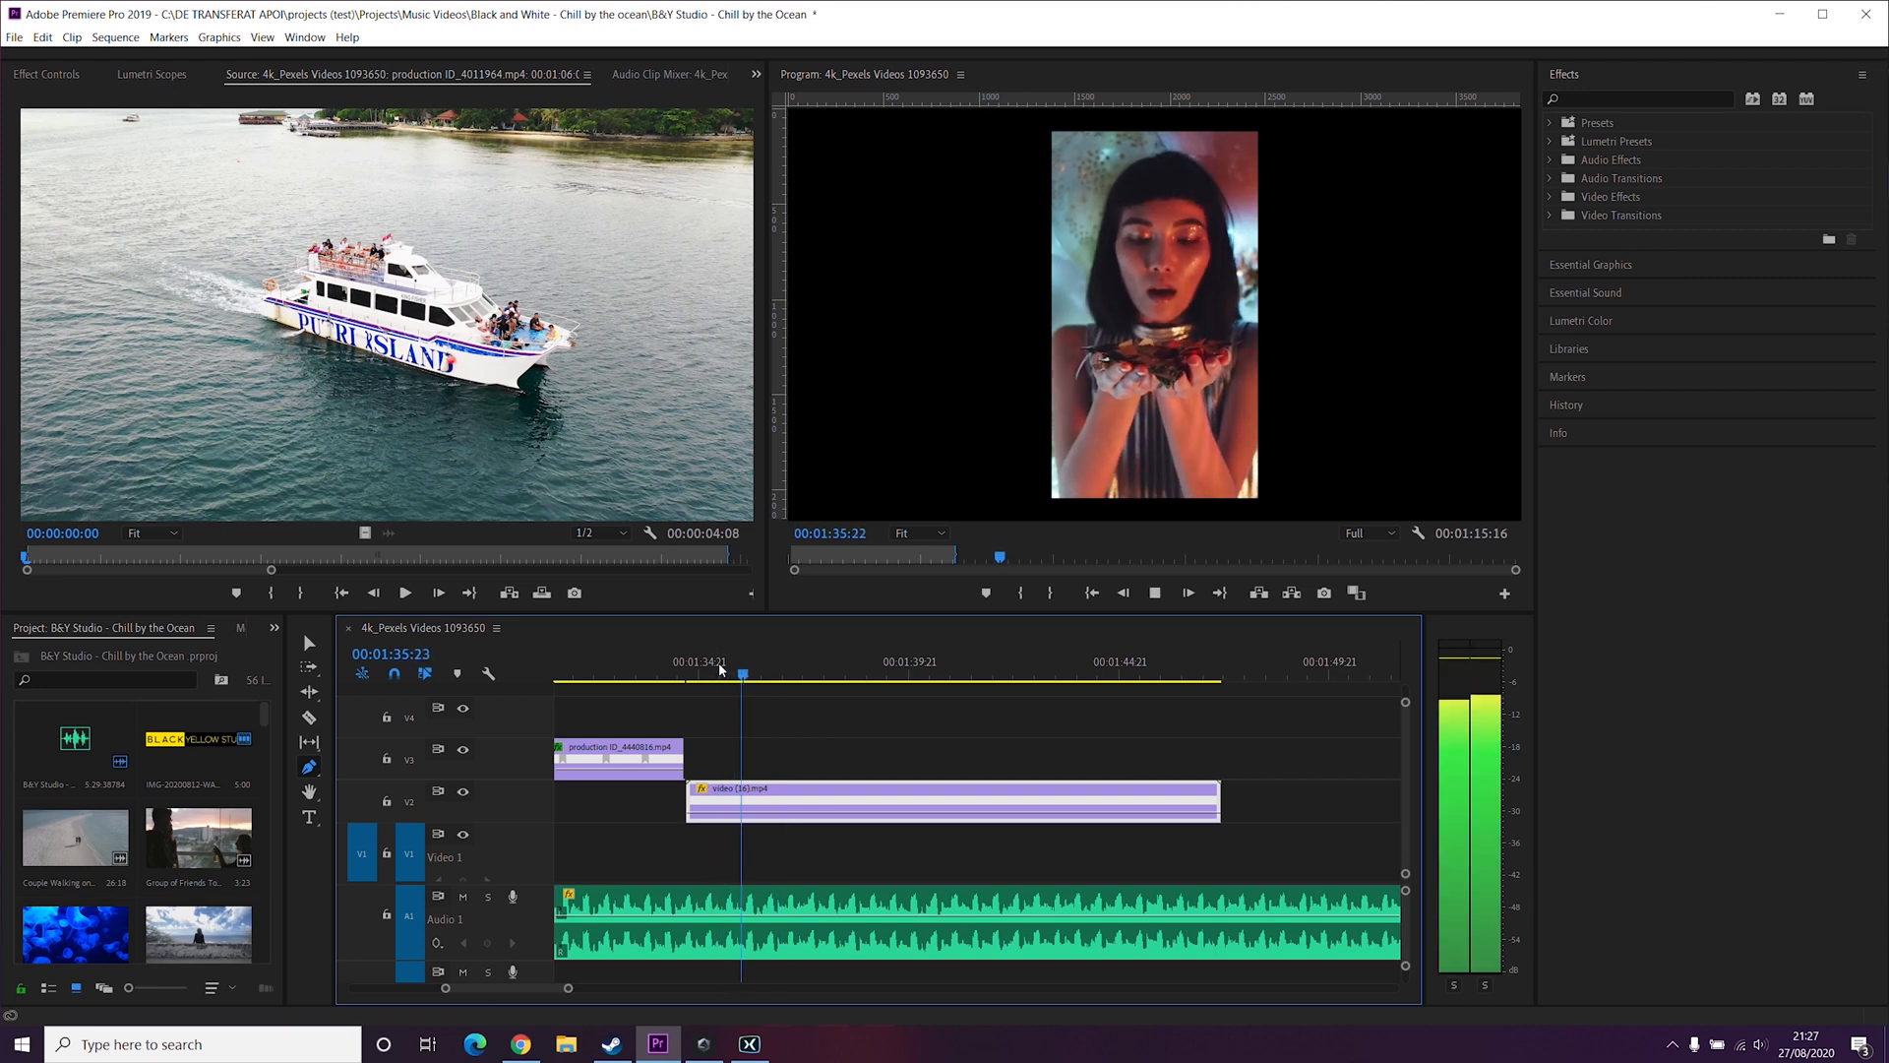
left_click(721, 671)
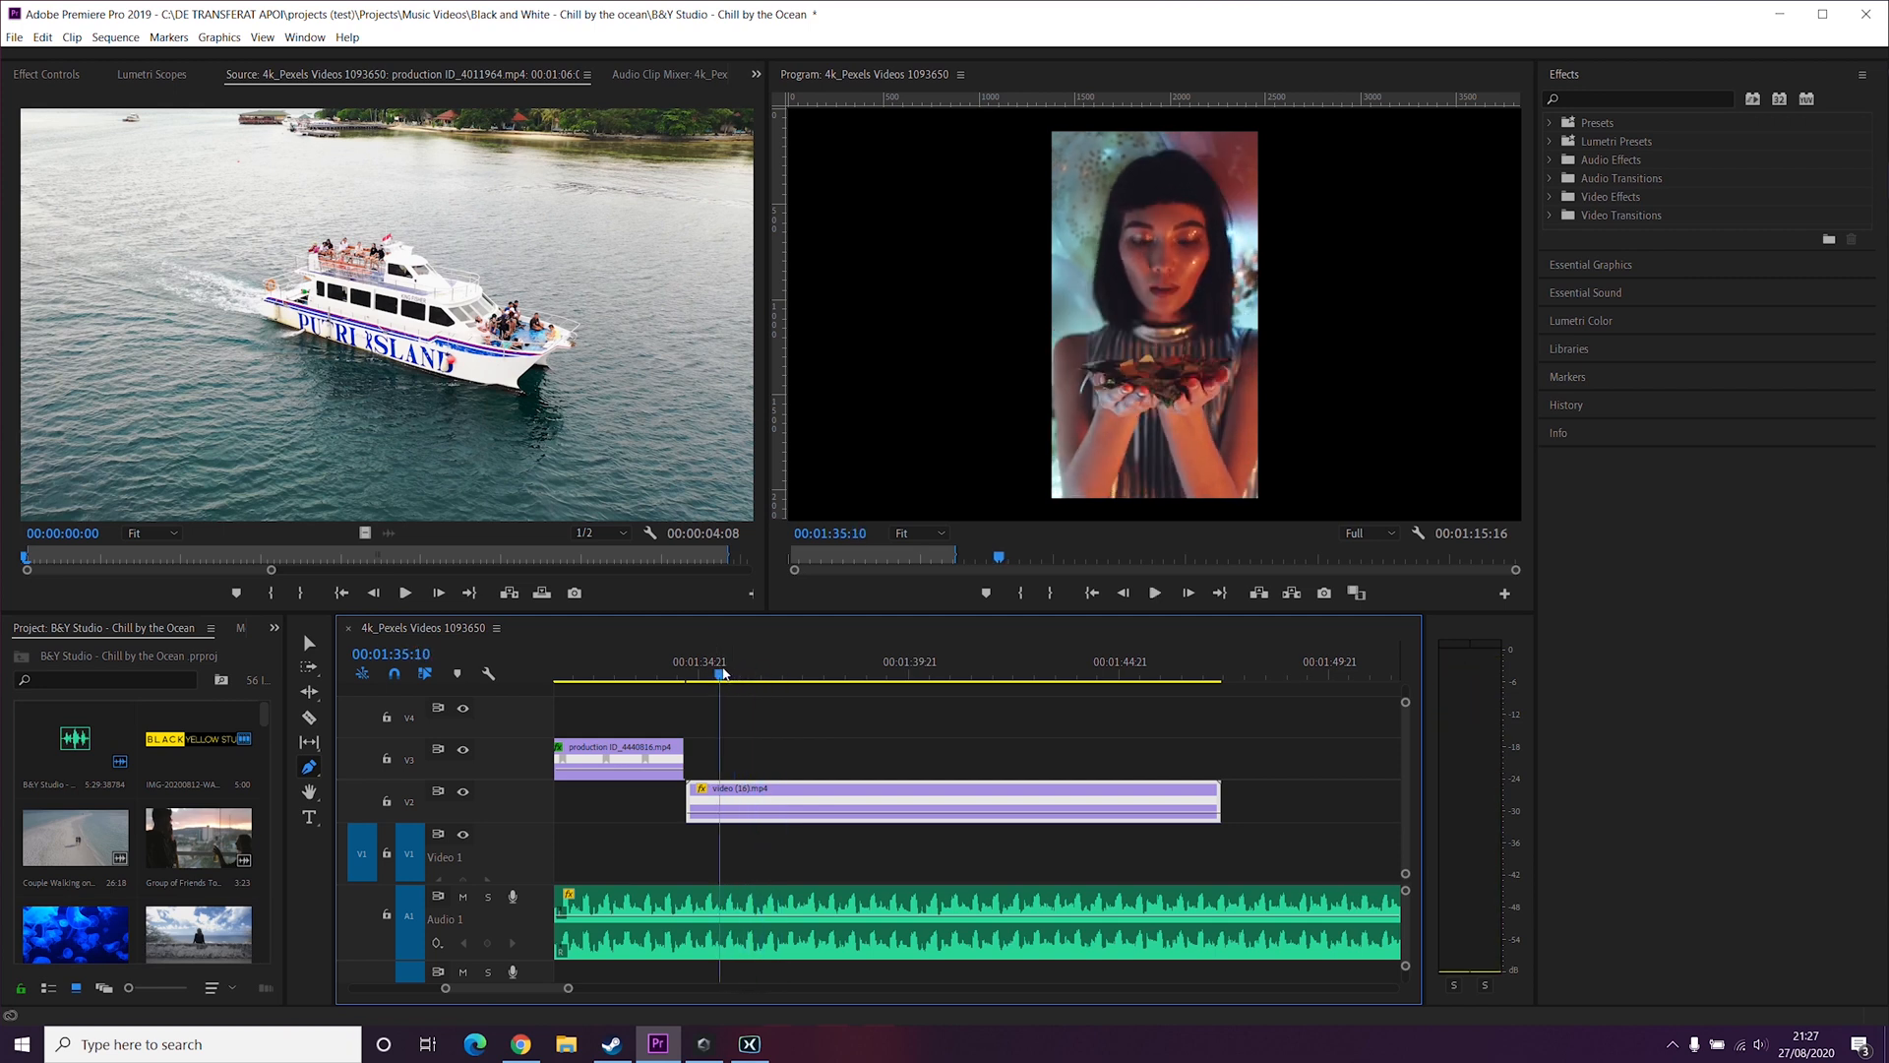
key("space")
key("space")
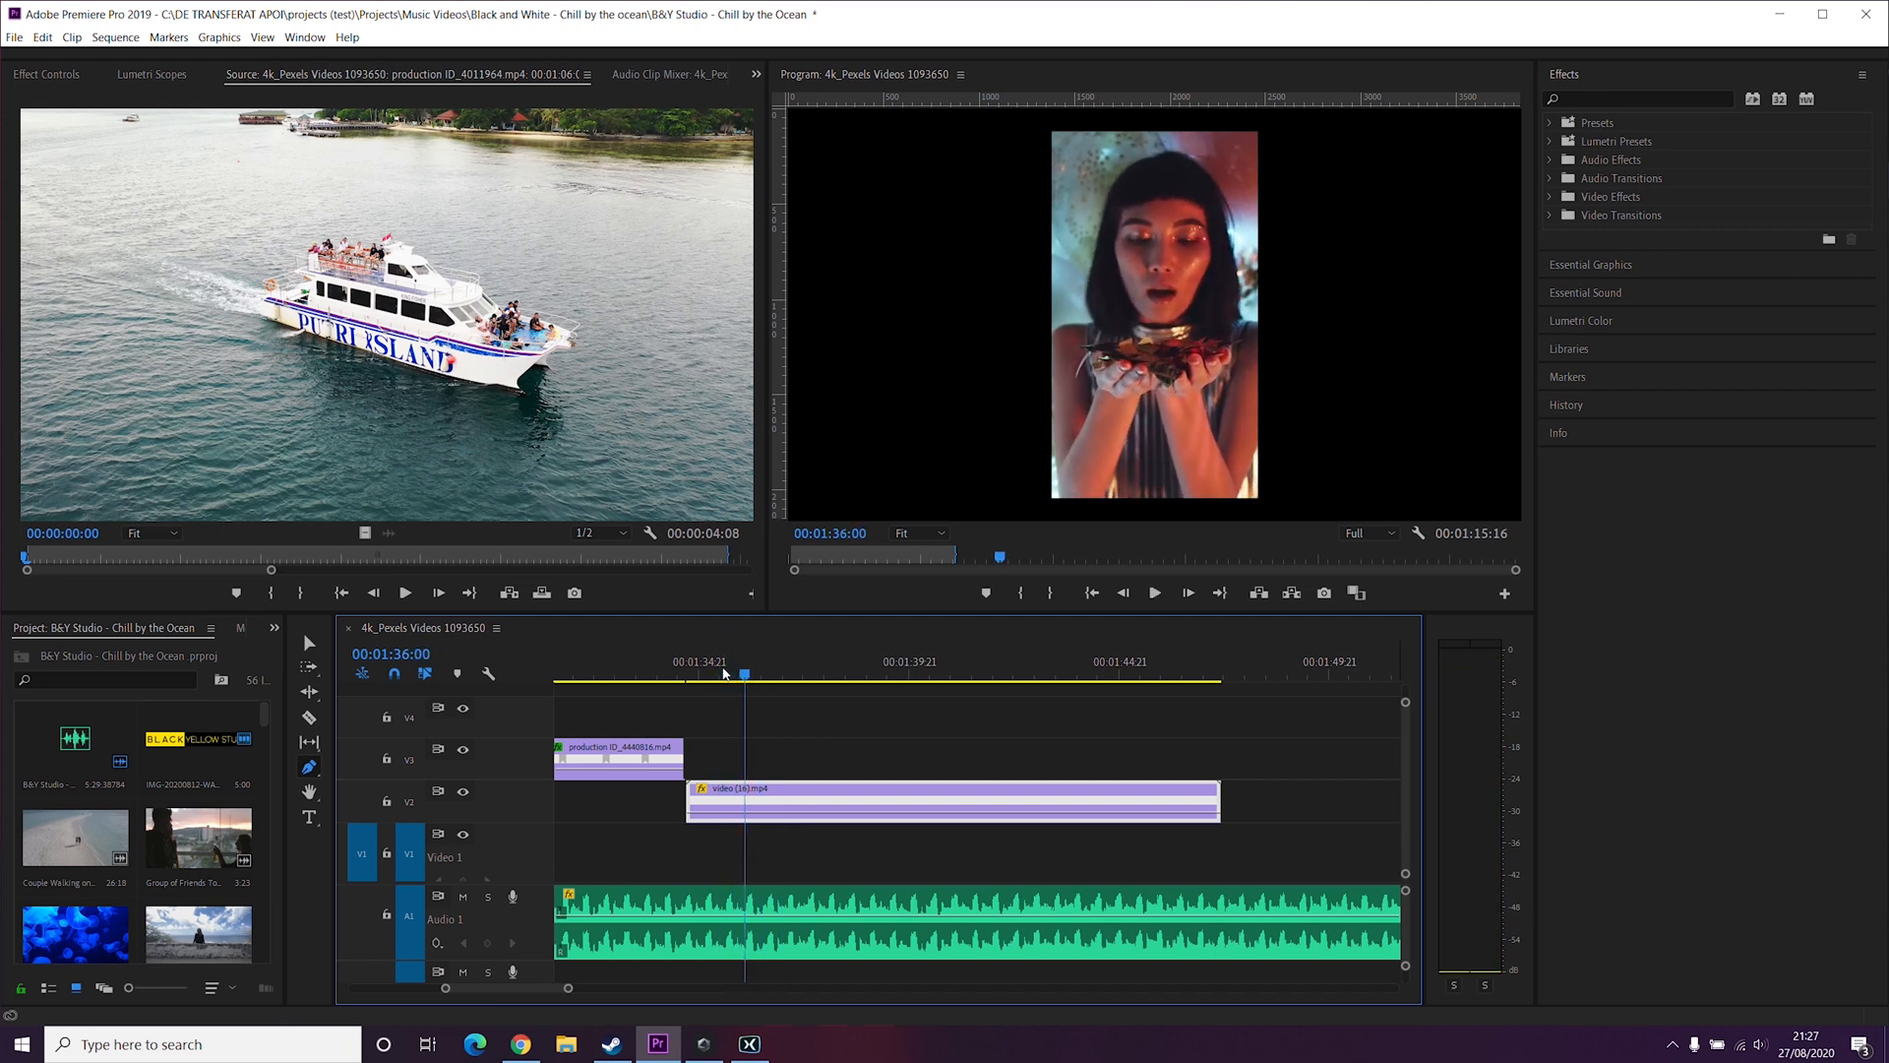
key("space")
key("space")
key("space")
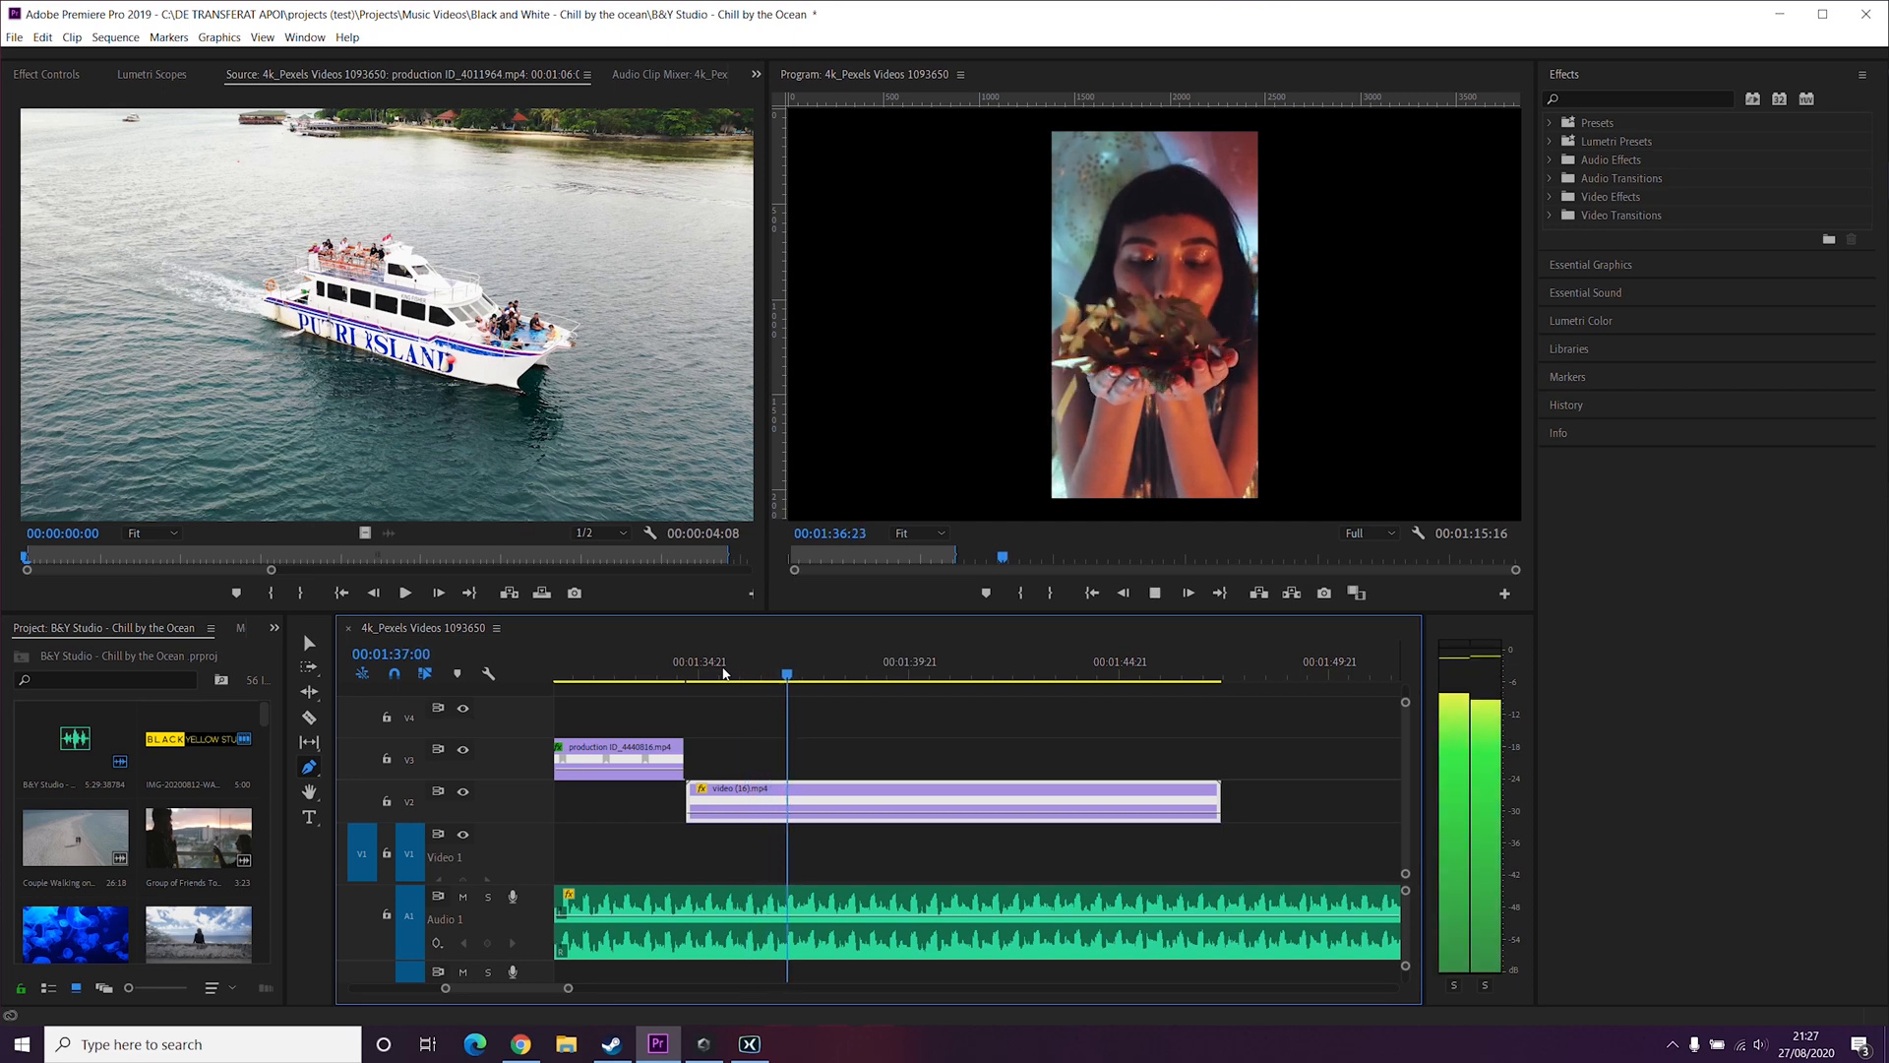
key("space")
key("space")
key("space")
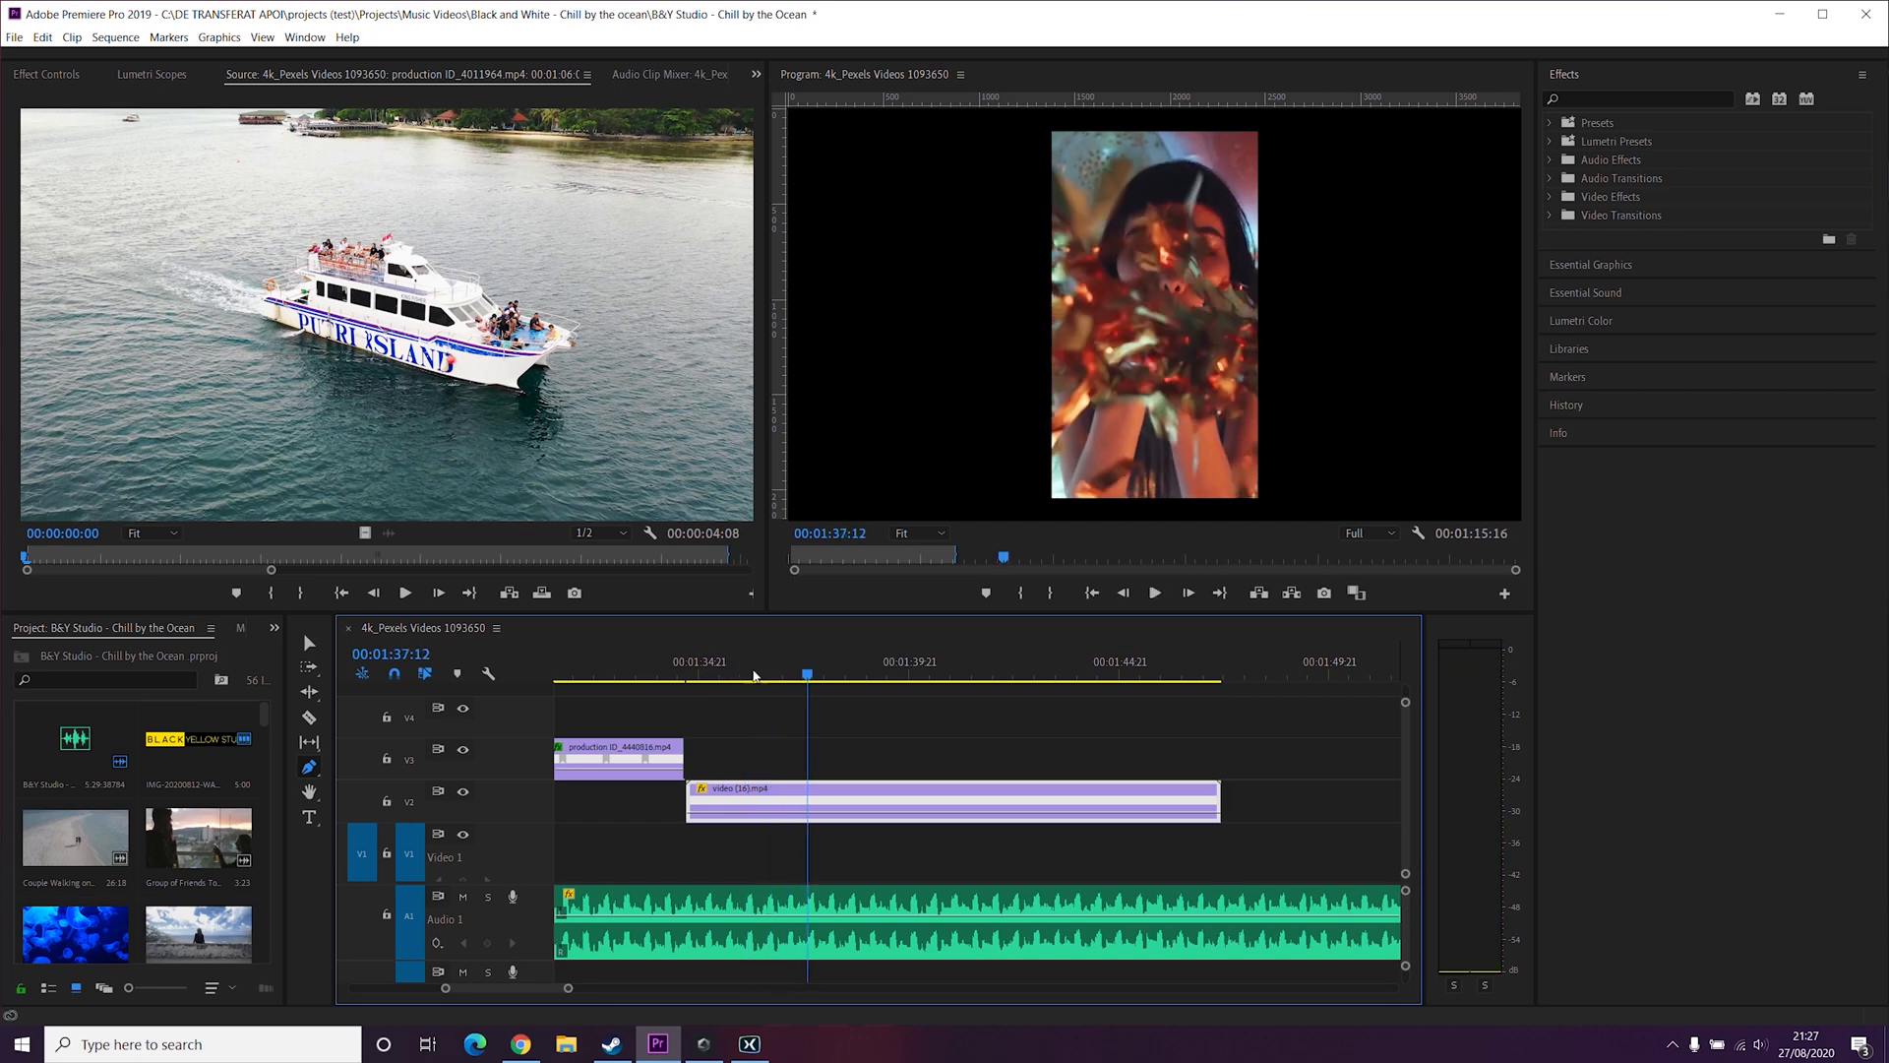
left_click_drag(808, 679, 782, 676)
left_click_drag(780, 675, 778, 676)
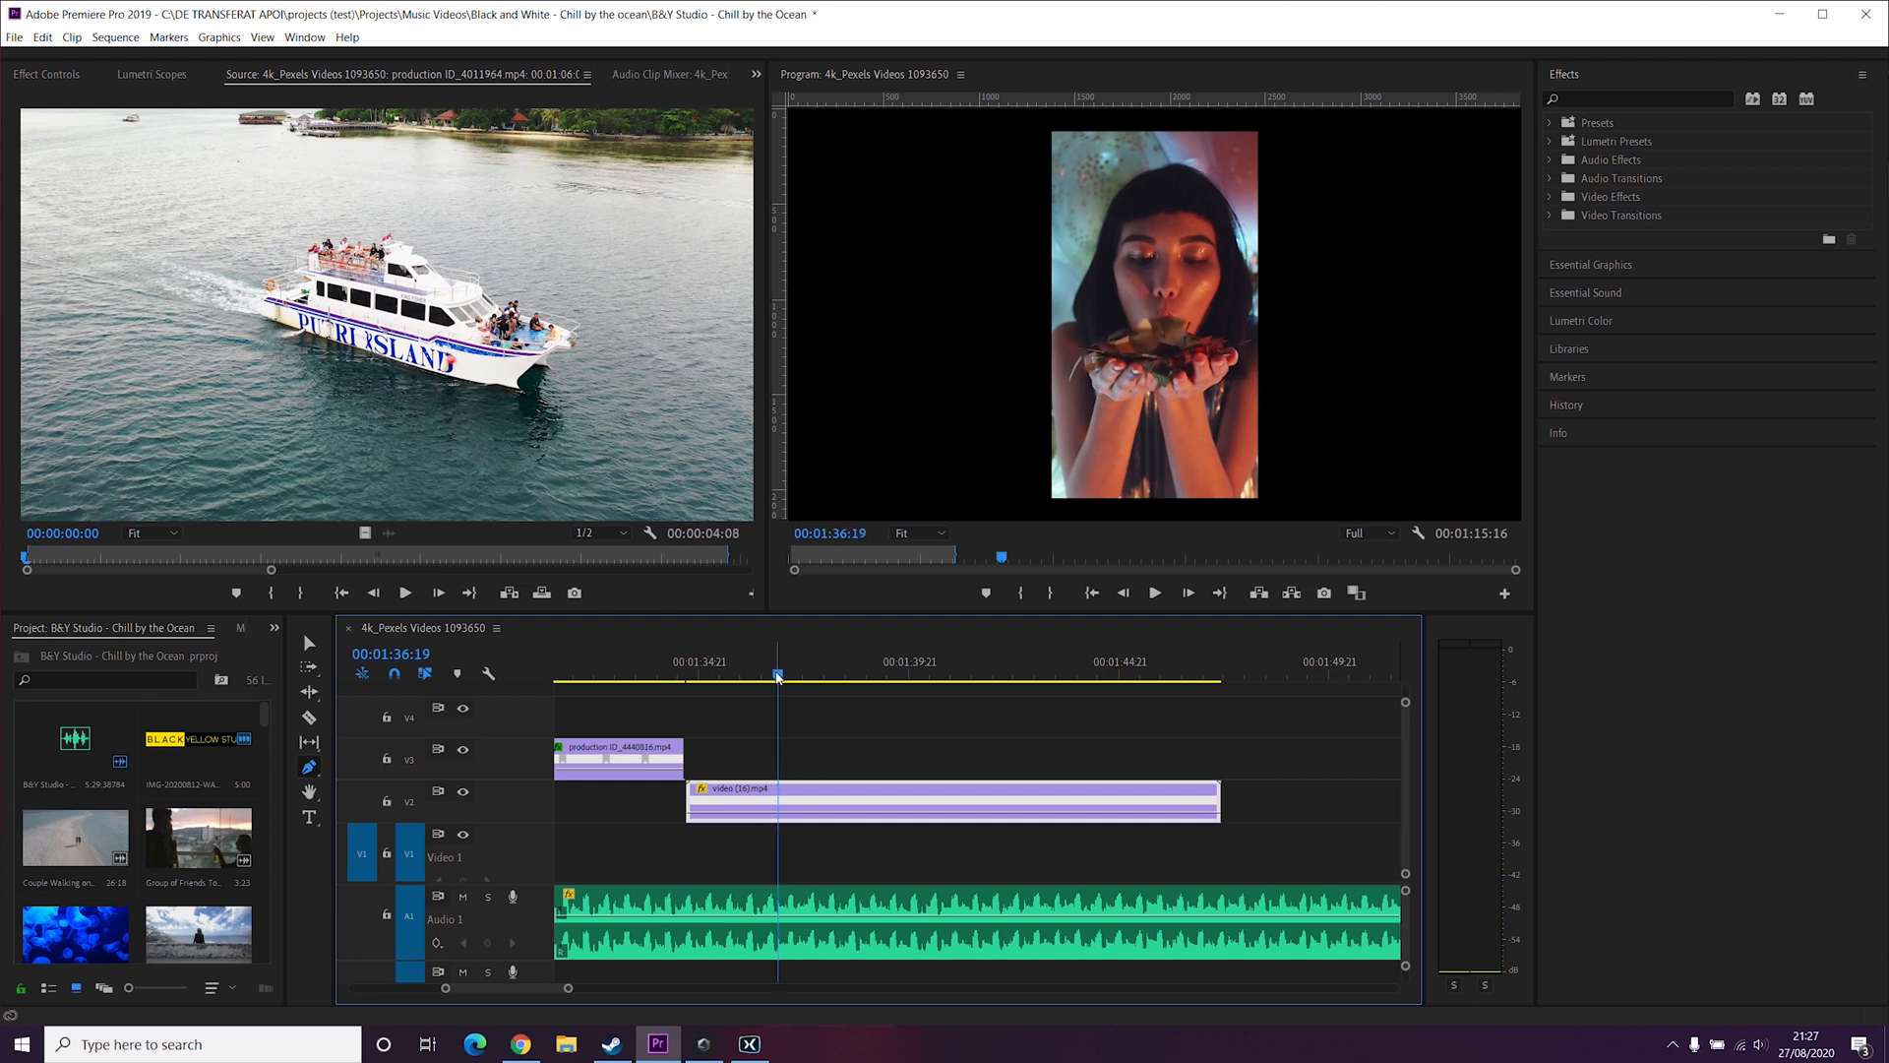
Step: Add a speed keyframe on the clip at the playhead with the Pen tool, then return to the Selection tool
left_click(782, 817)
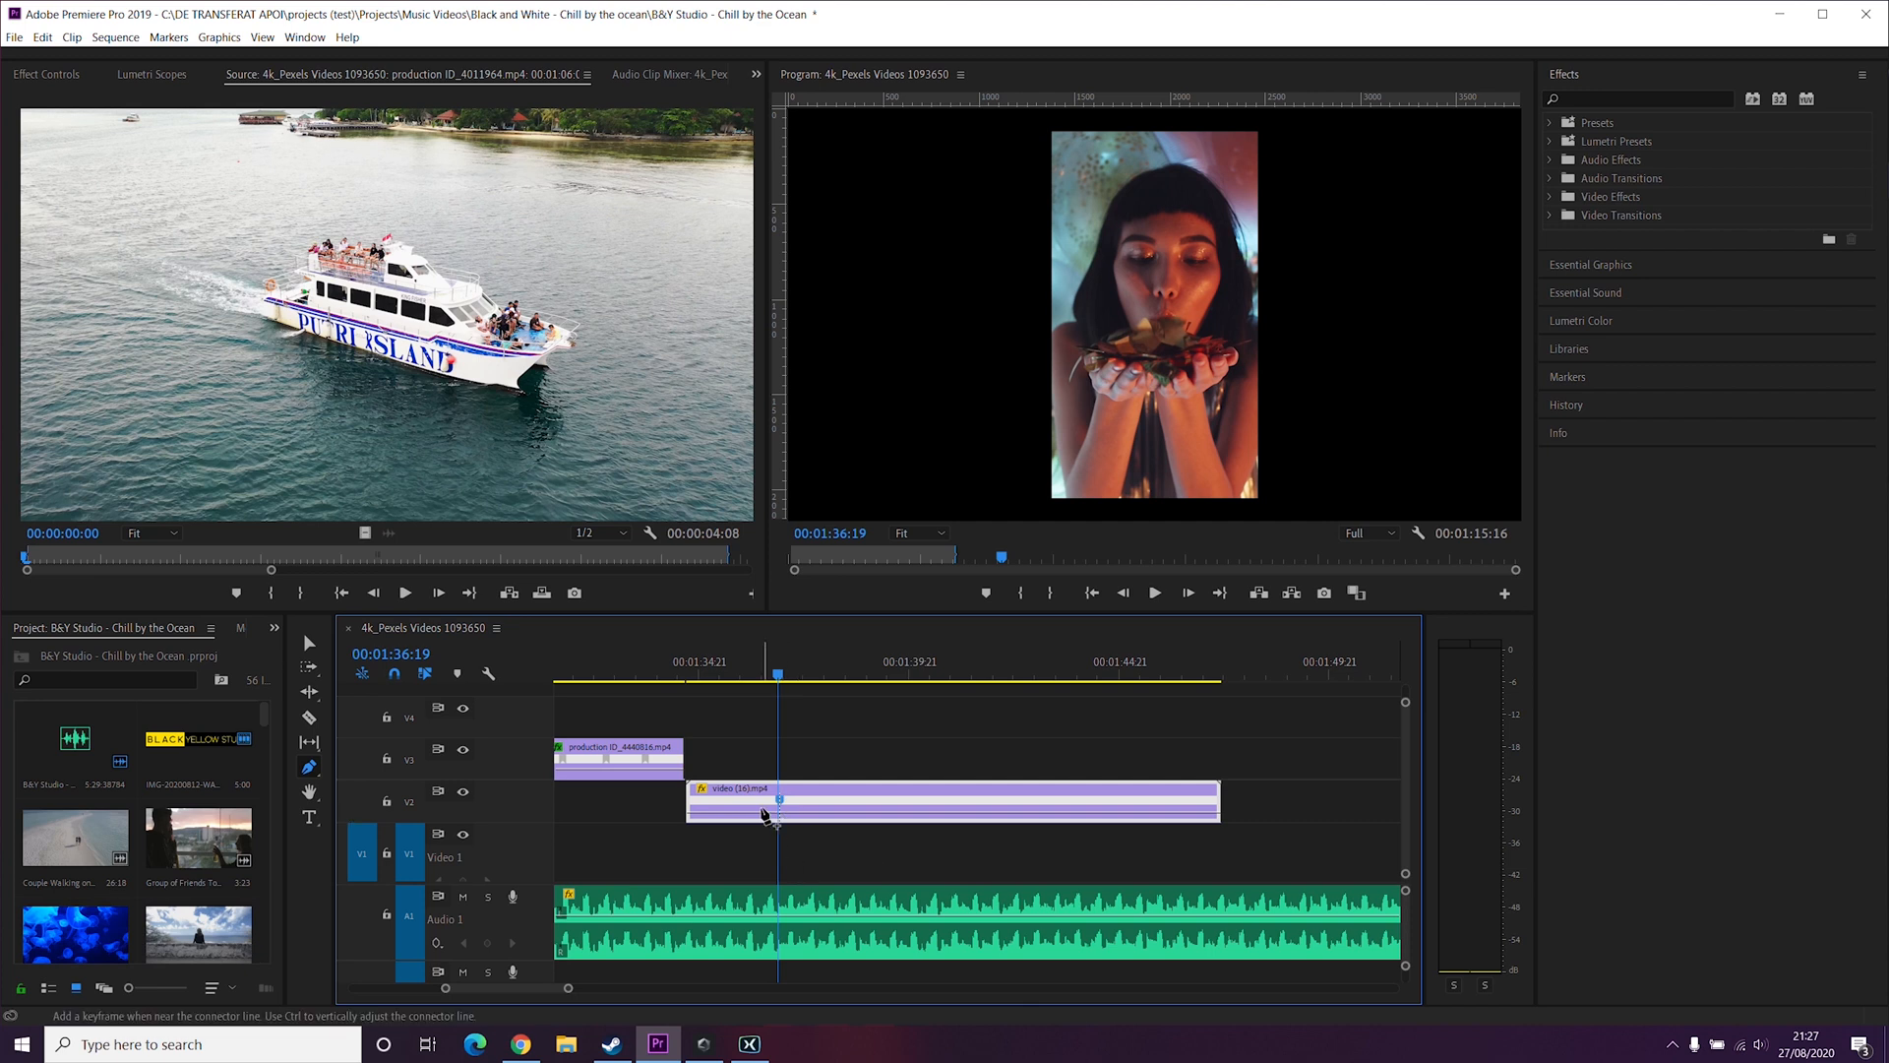
key("v")
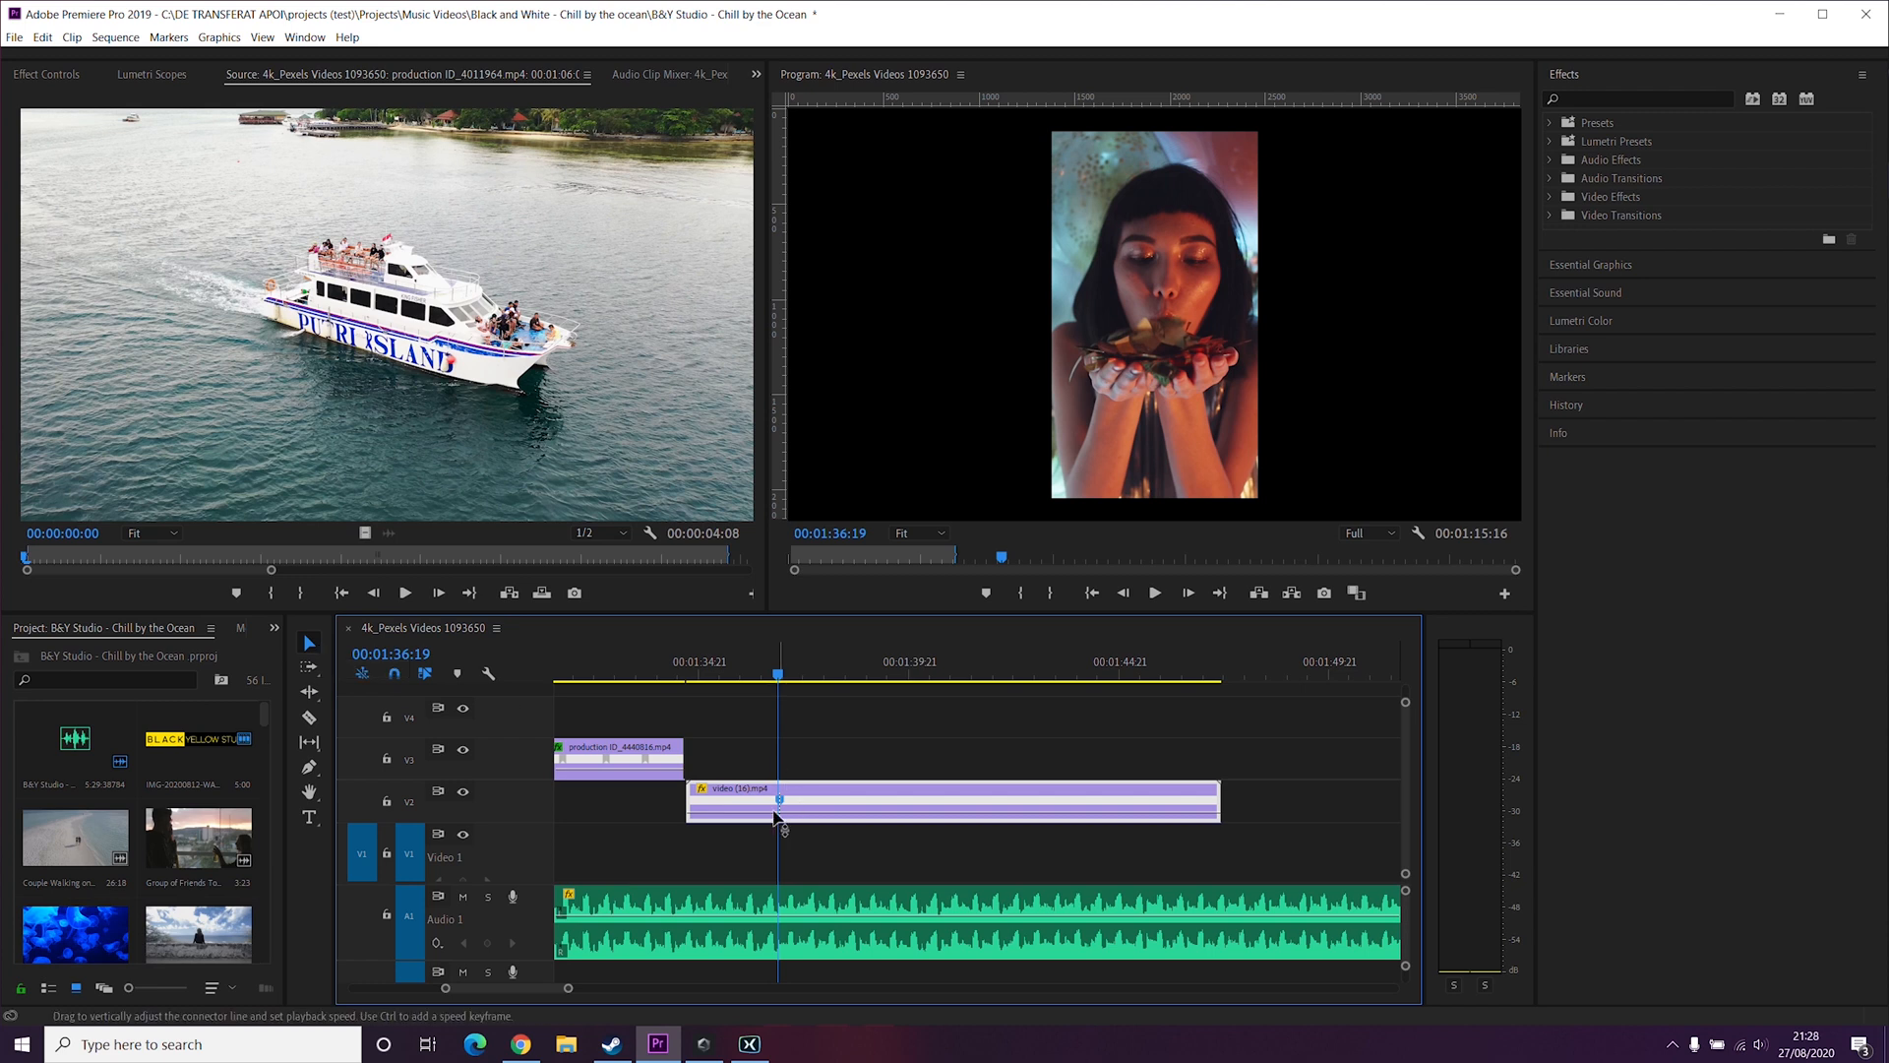
Step: Raise the speed of the clip segment before the keyframe and move the playhead back before the clip
left_click_drag(759, 813, 768, 798)
left_click_drag(769, 798, 768, 787)
left_click(606, 657)
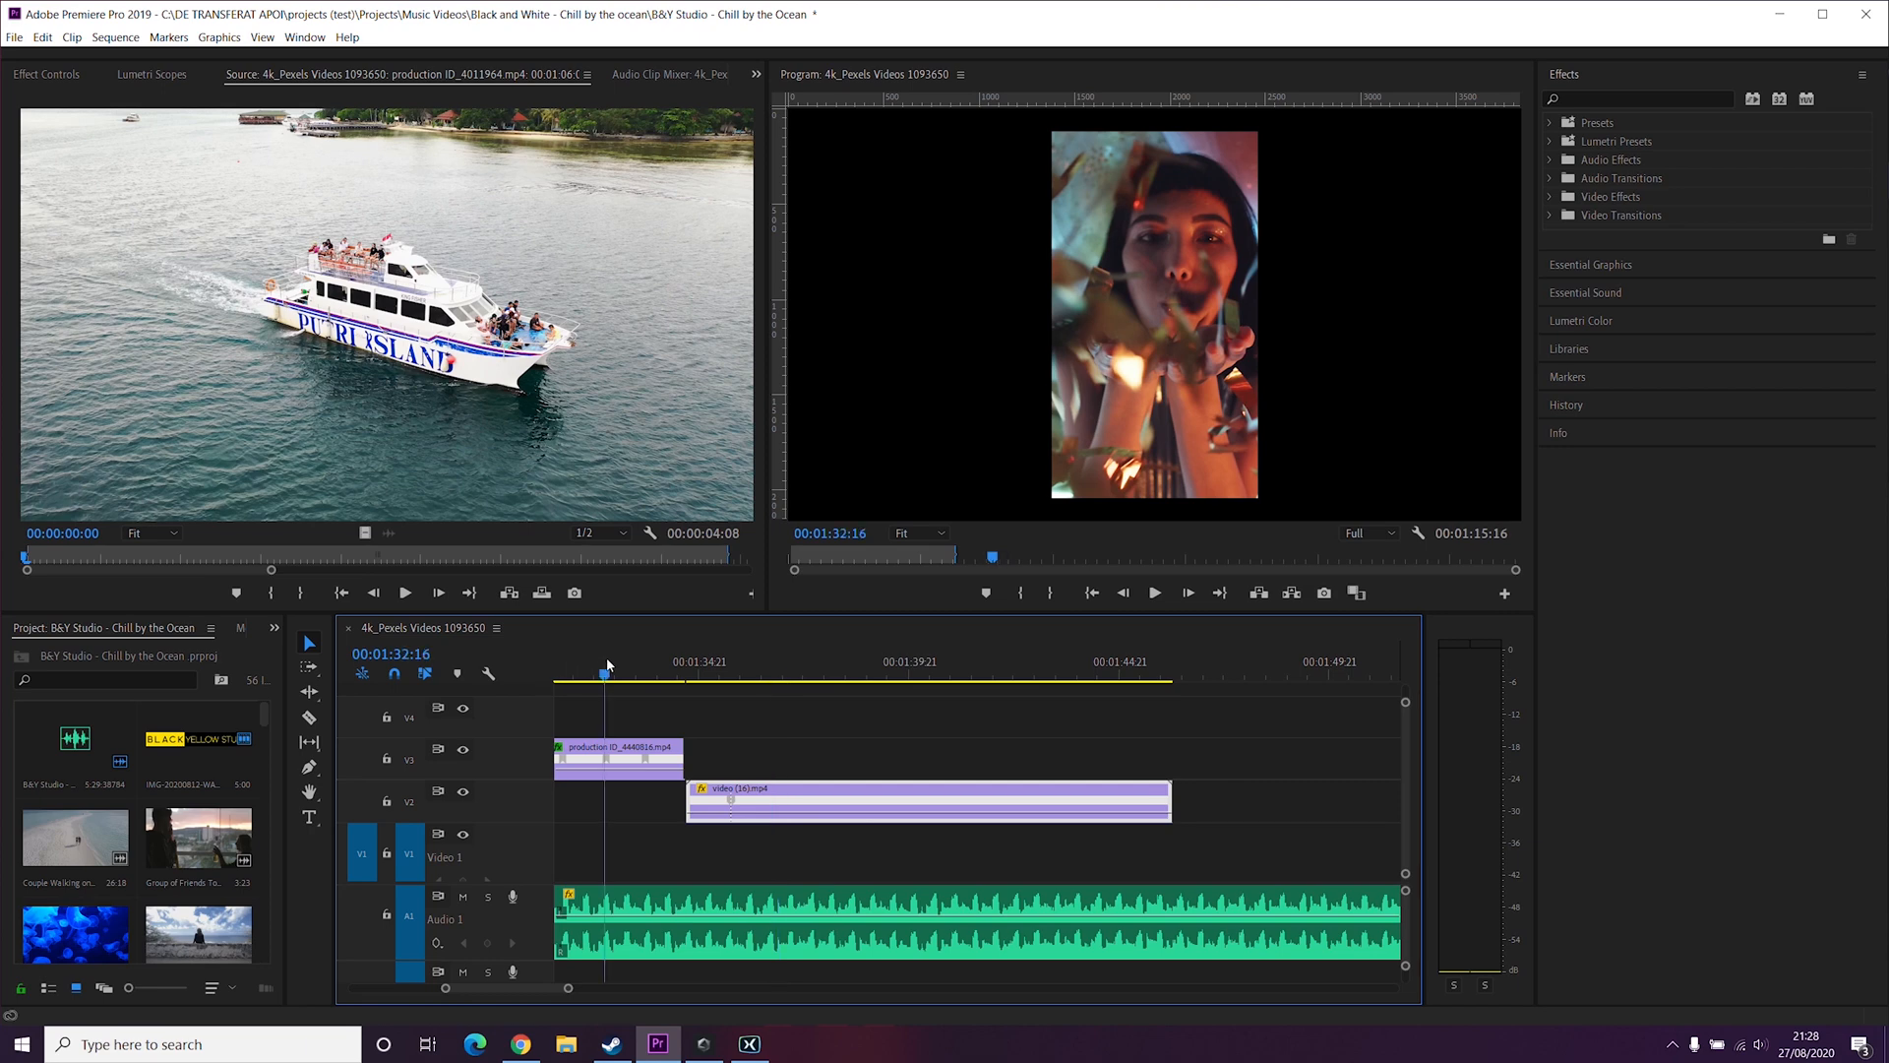
Step: Play back the clip to review the speed change around the keyframe
key("space")
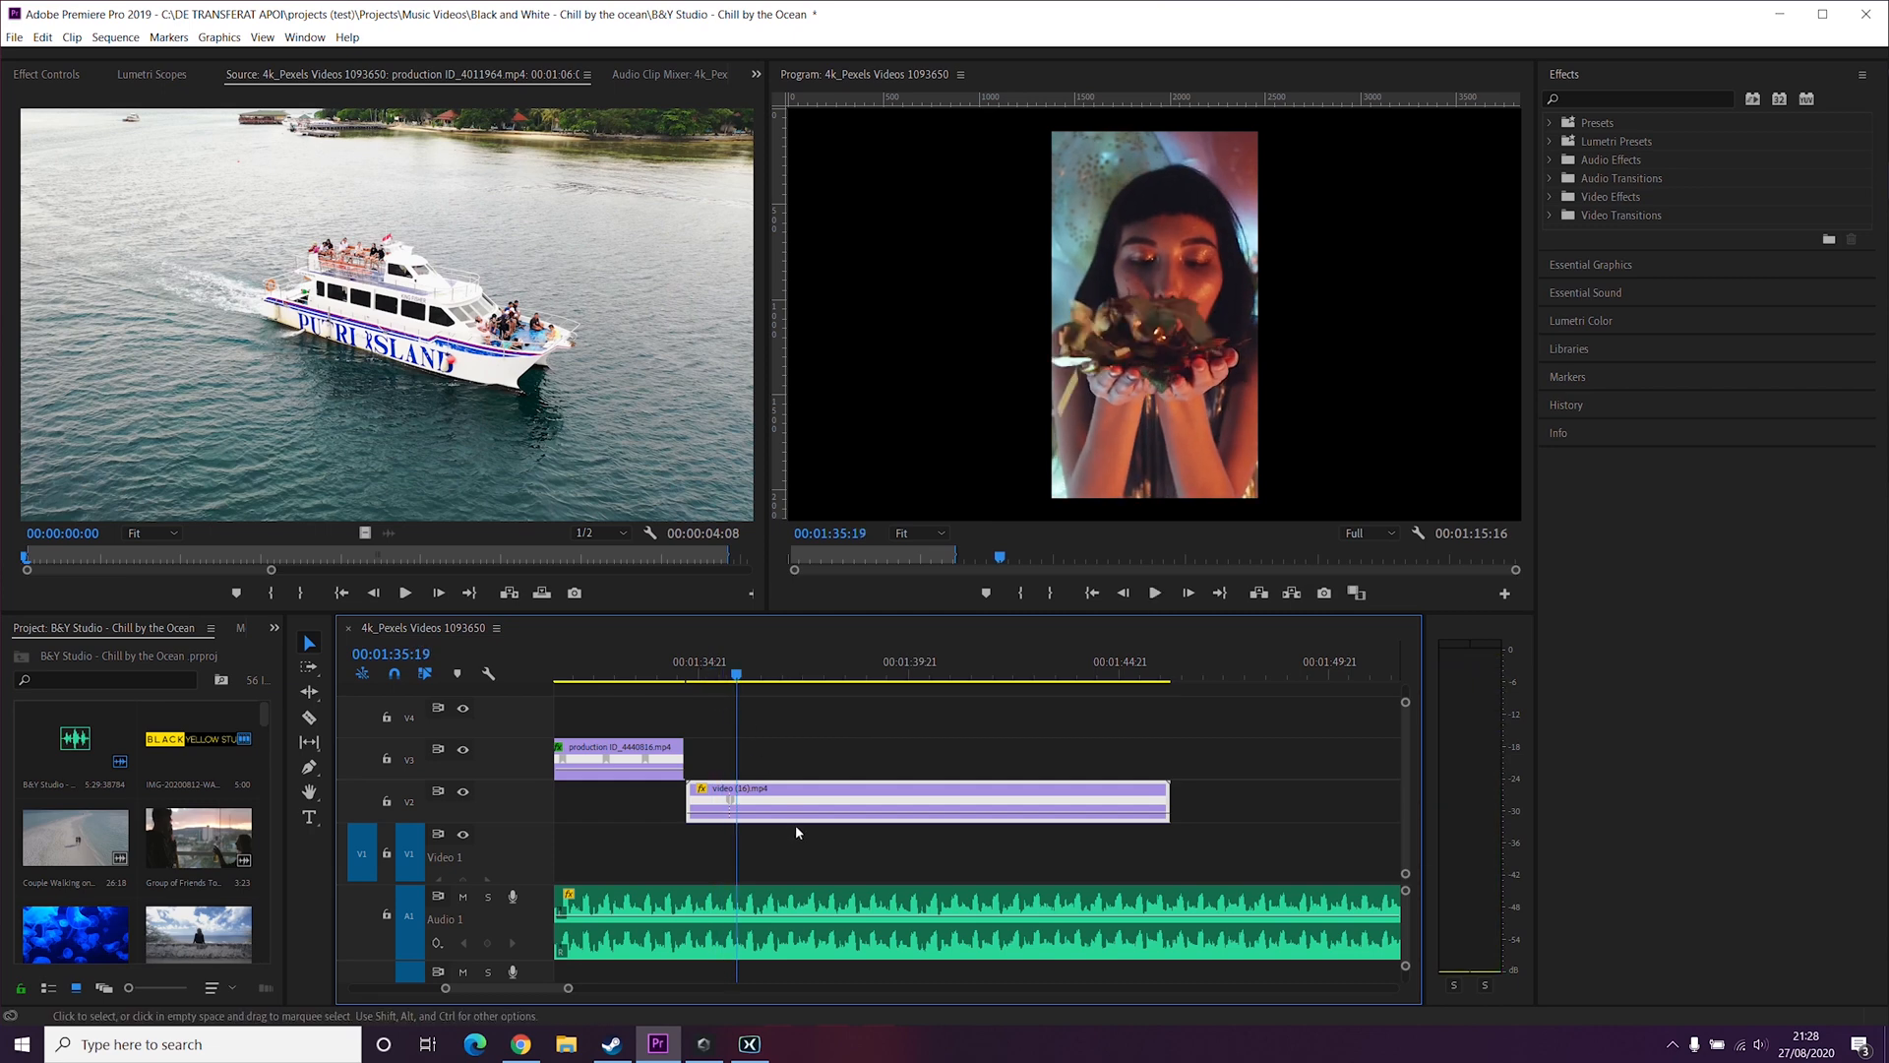
key("space")
left_click(676, 675)
key("space")
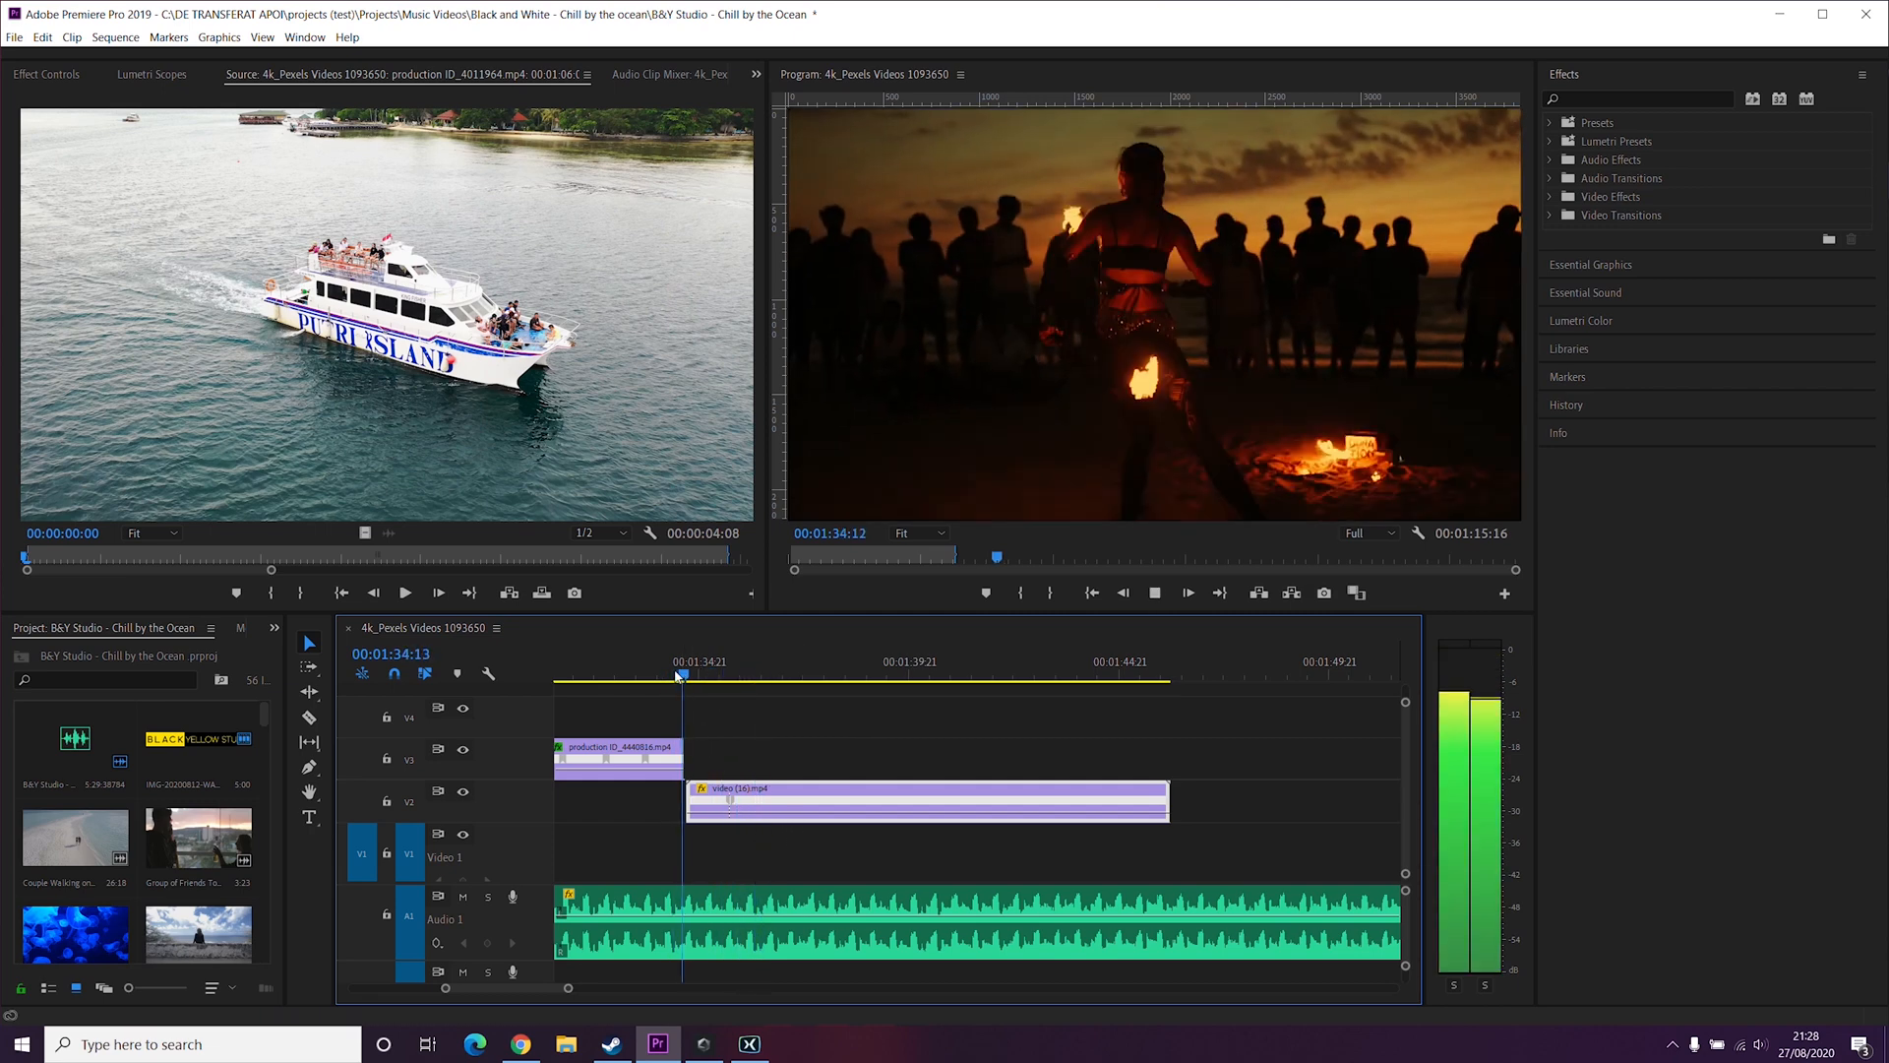
key("space")
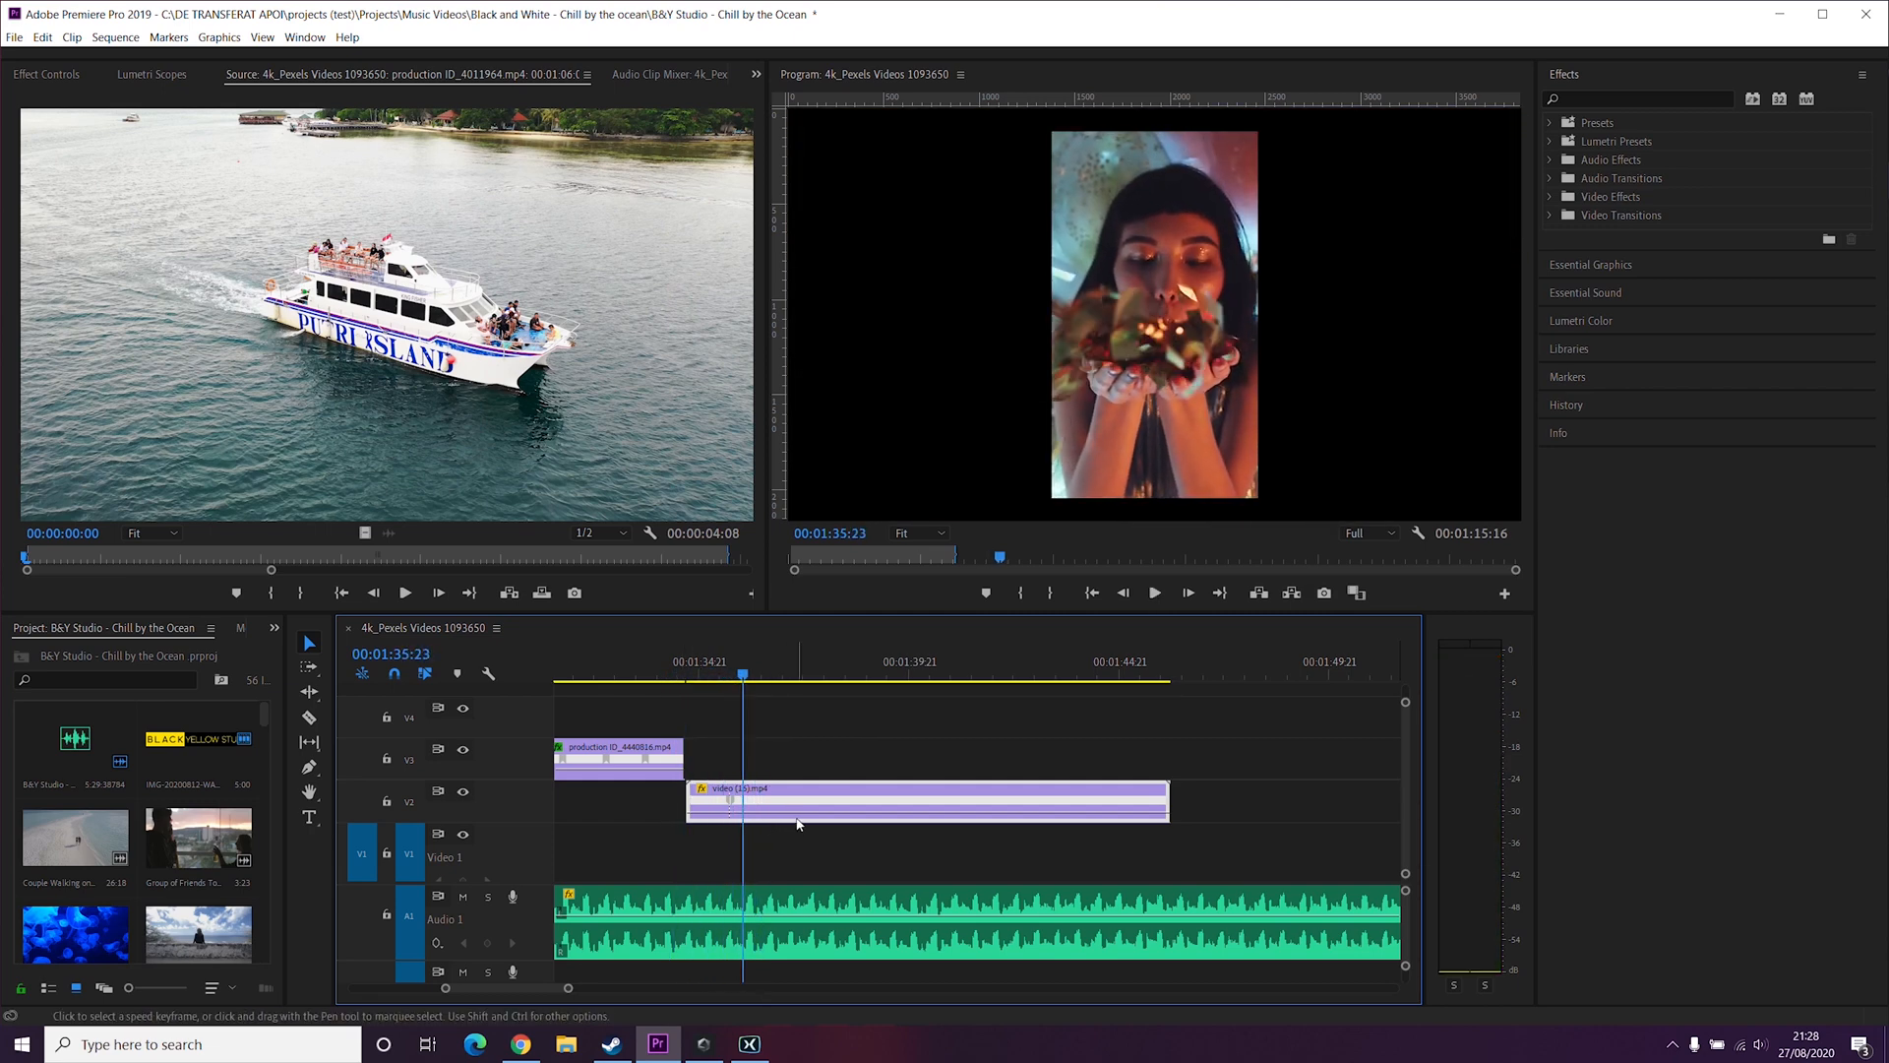
Step: Lower the speed of the segment after the keyframe to slow down the confetti blow
left_click_drag(788, 823, 787, 837)
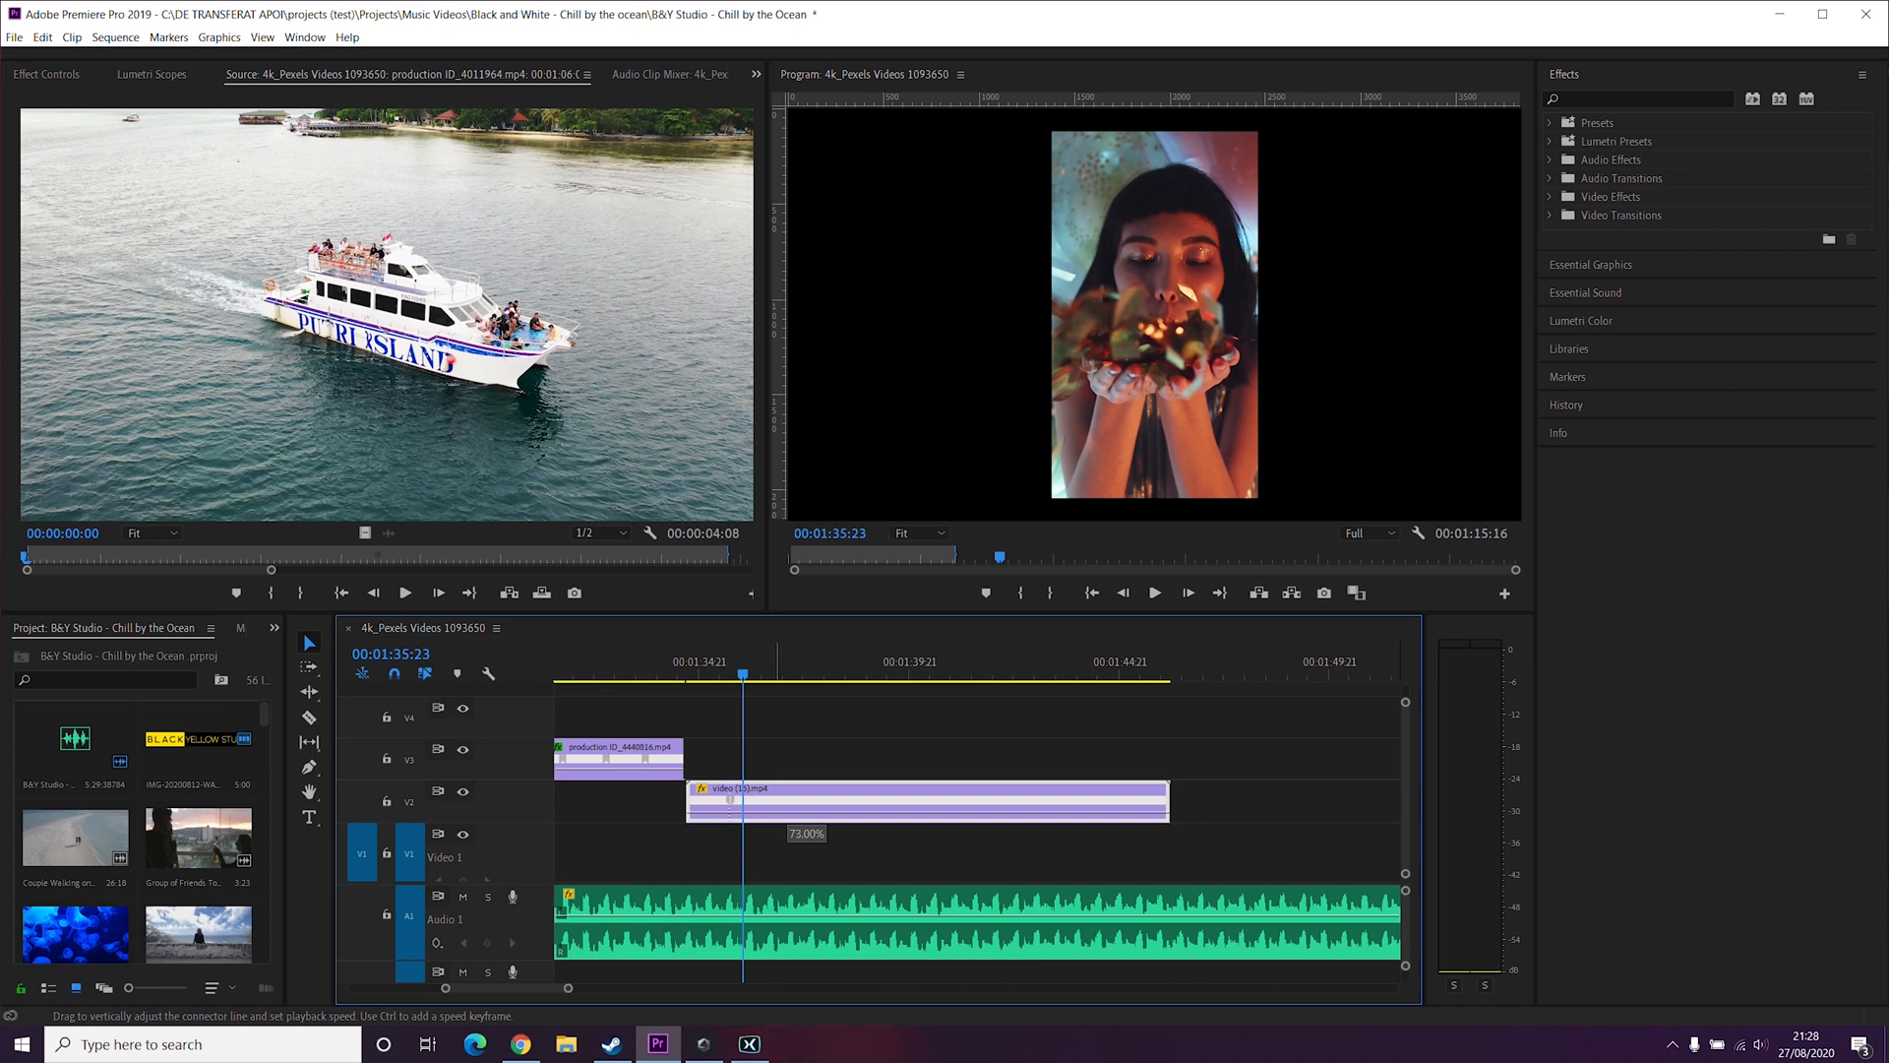
left_click_drag(787, 837, 787, 843)
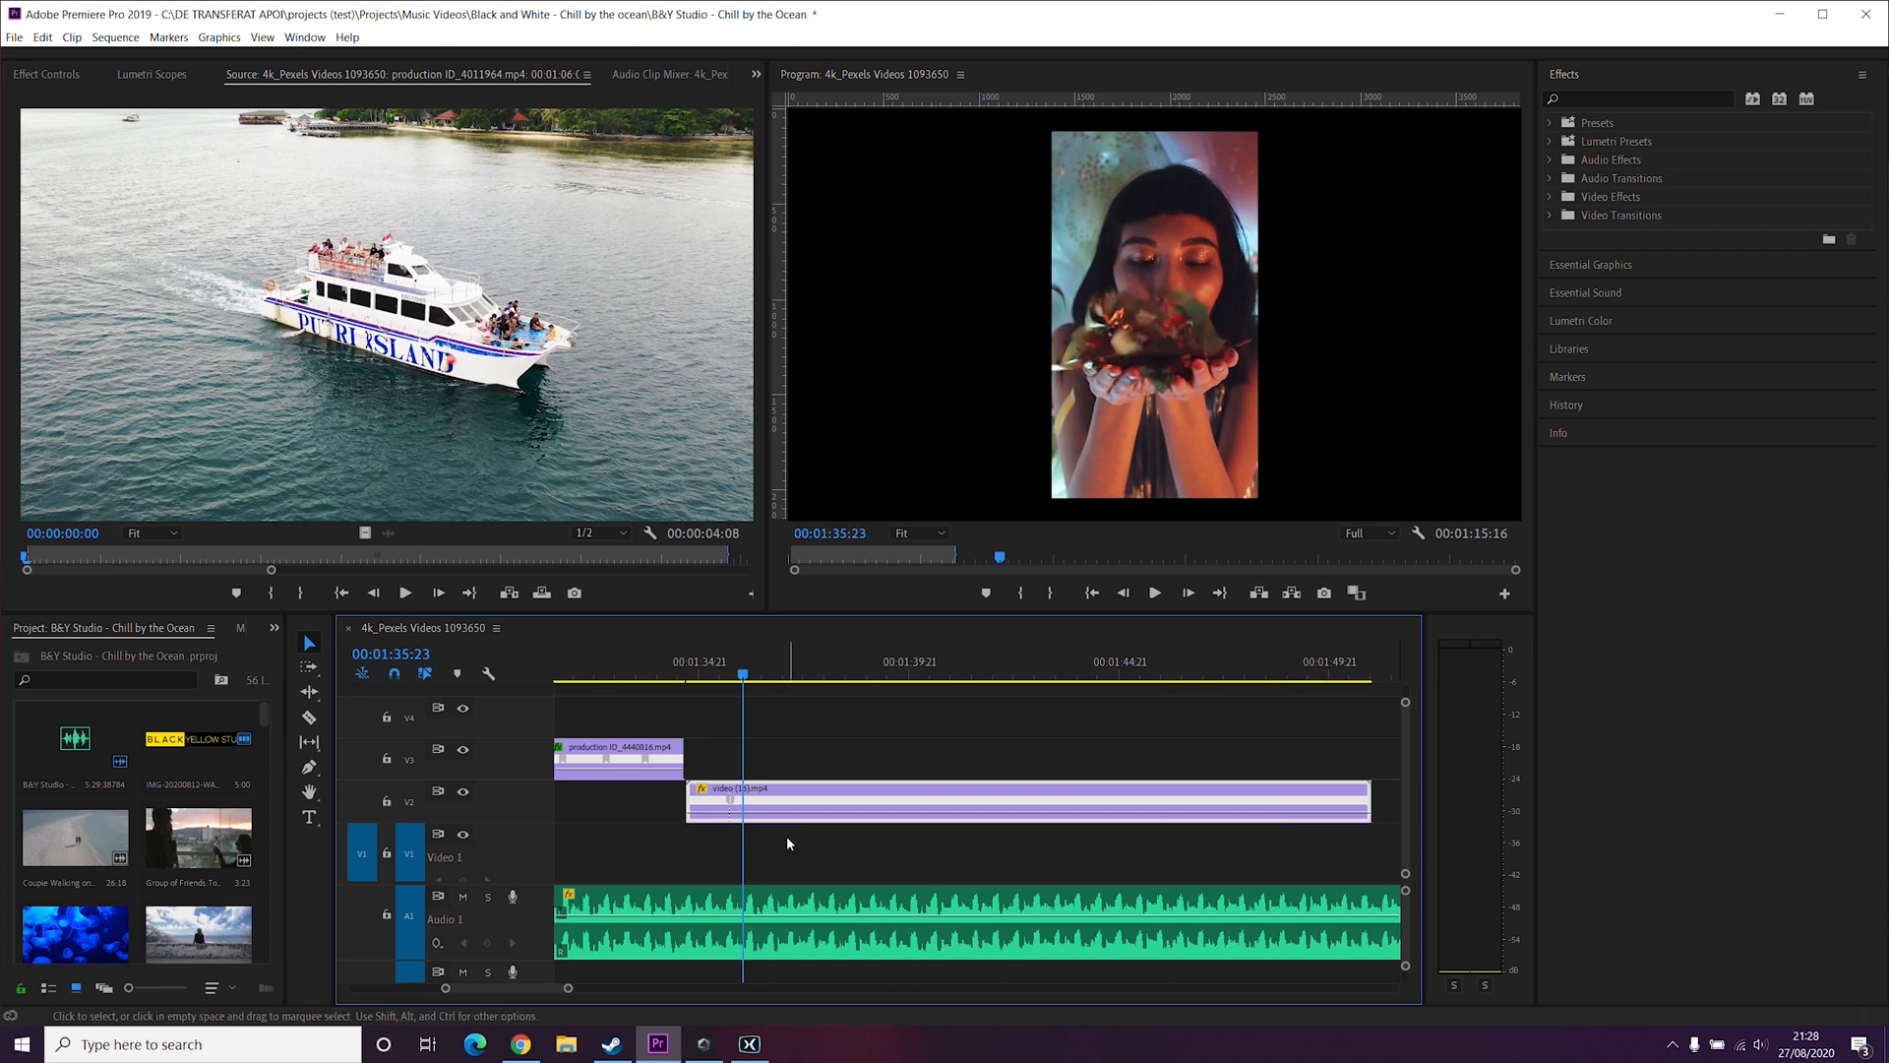
Step: Play back the clip from just before the keyframe to review the speed ramp
left_click(711, 665)
key("space")
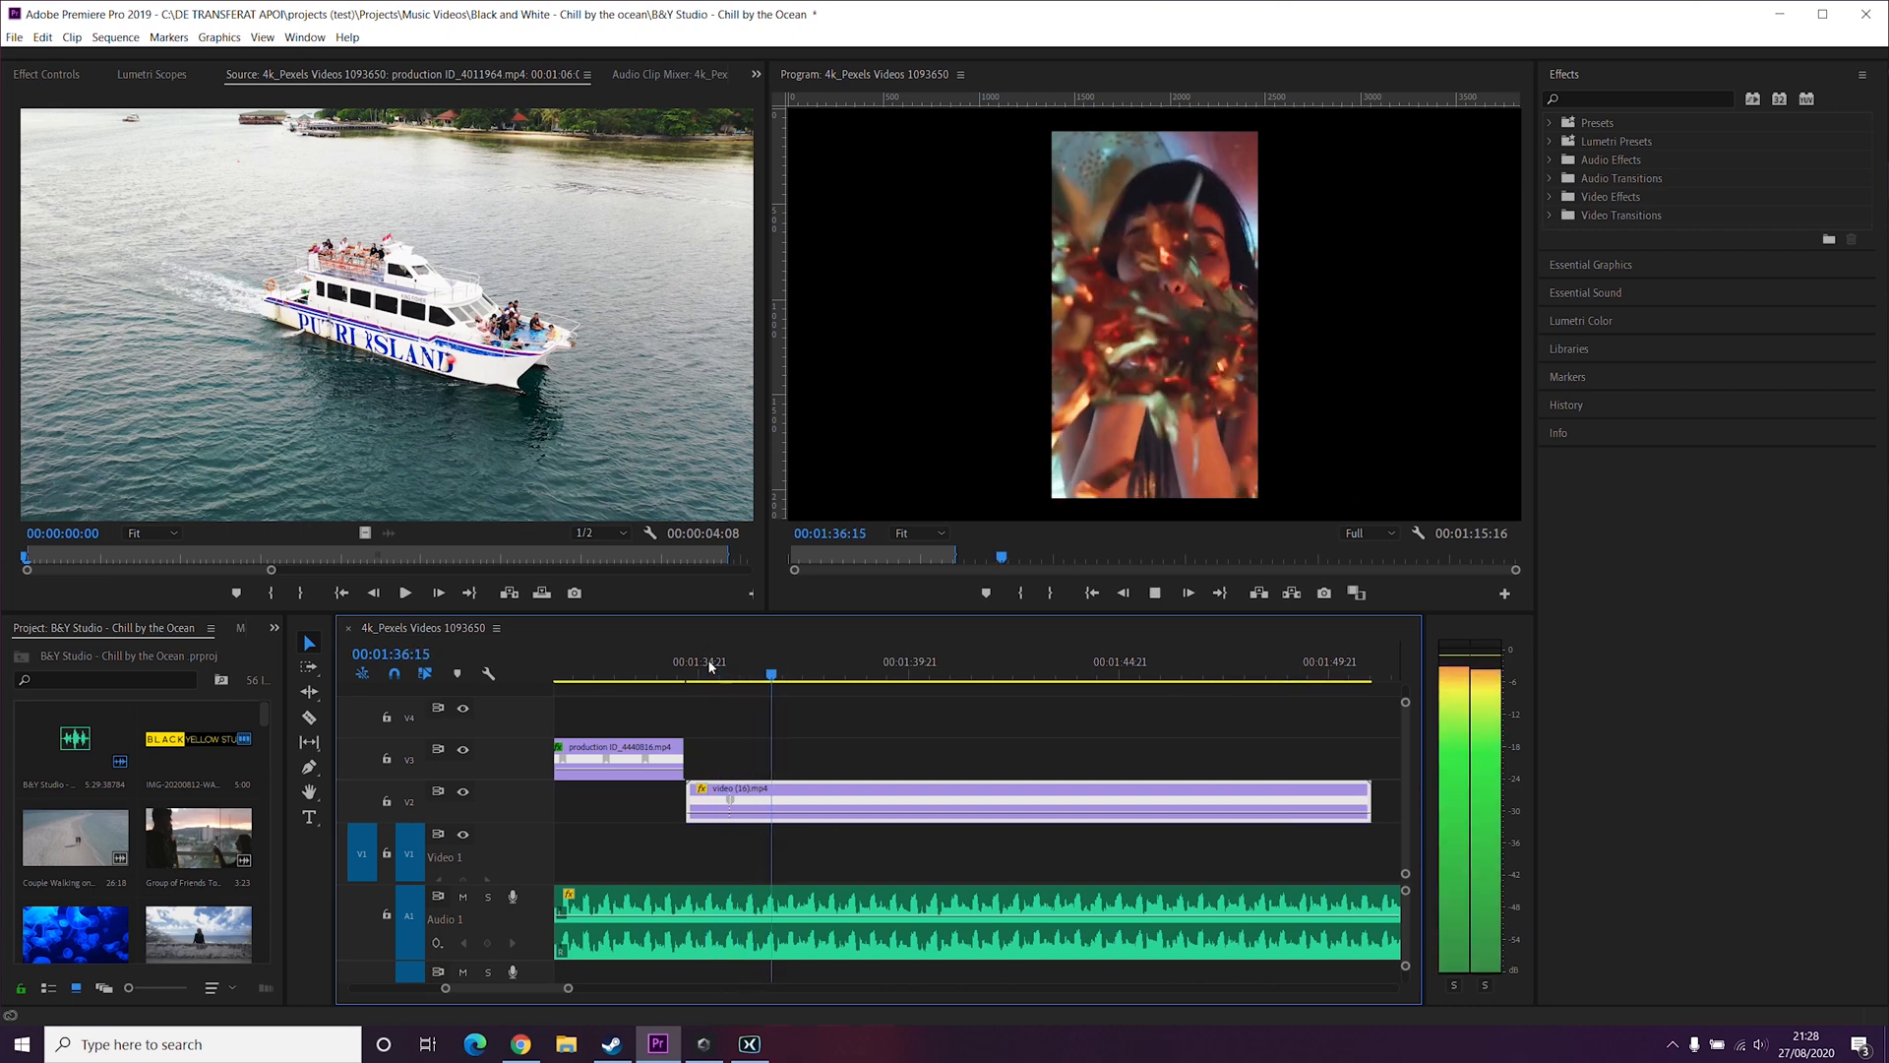
key("space")
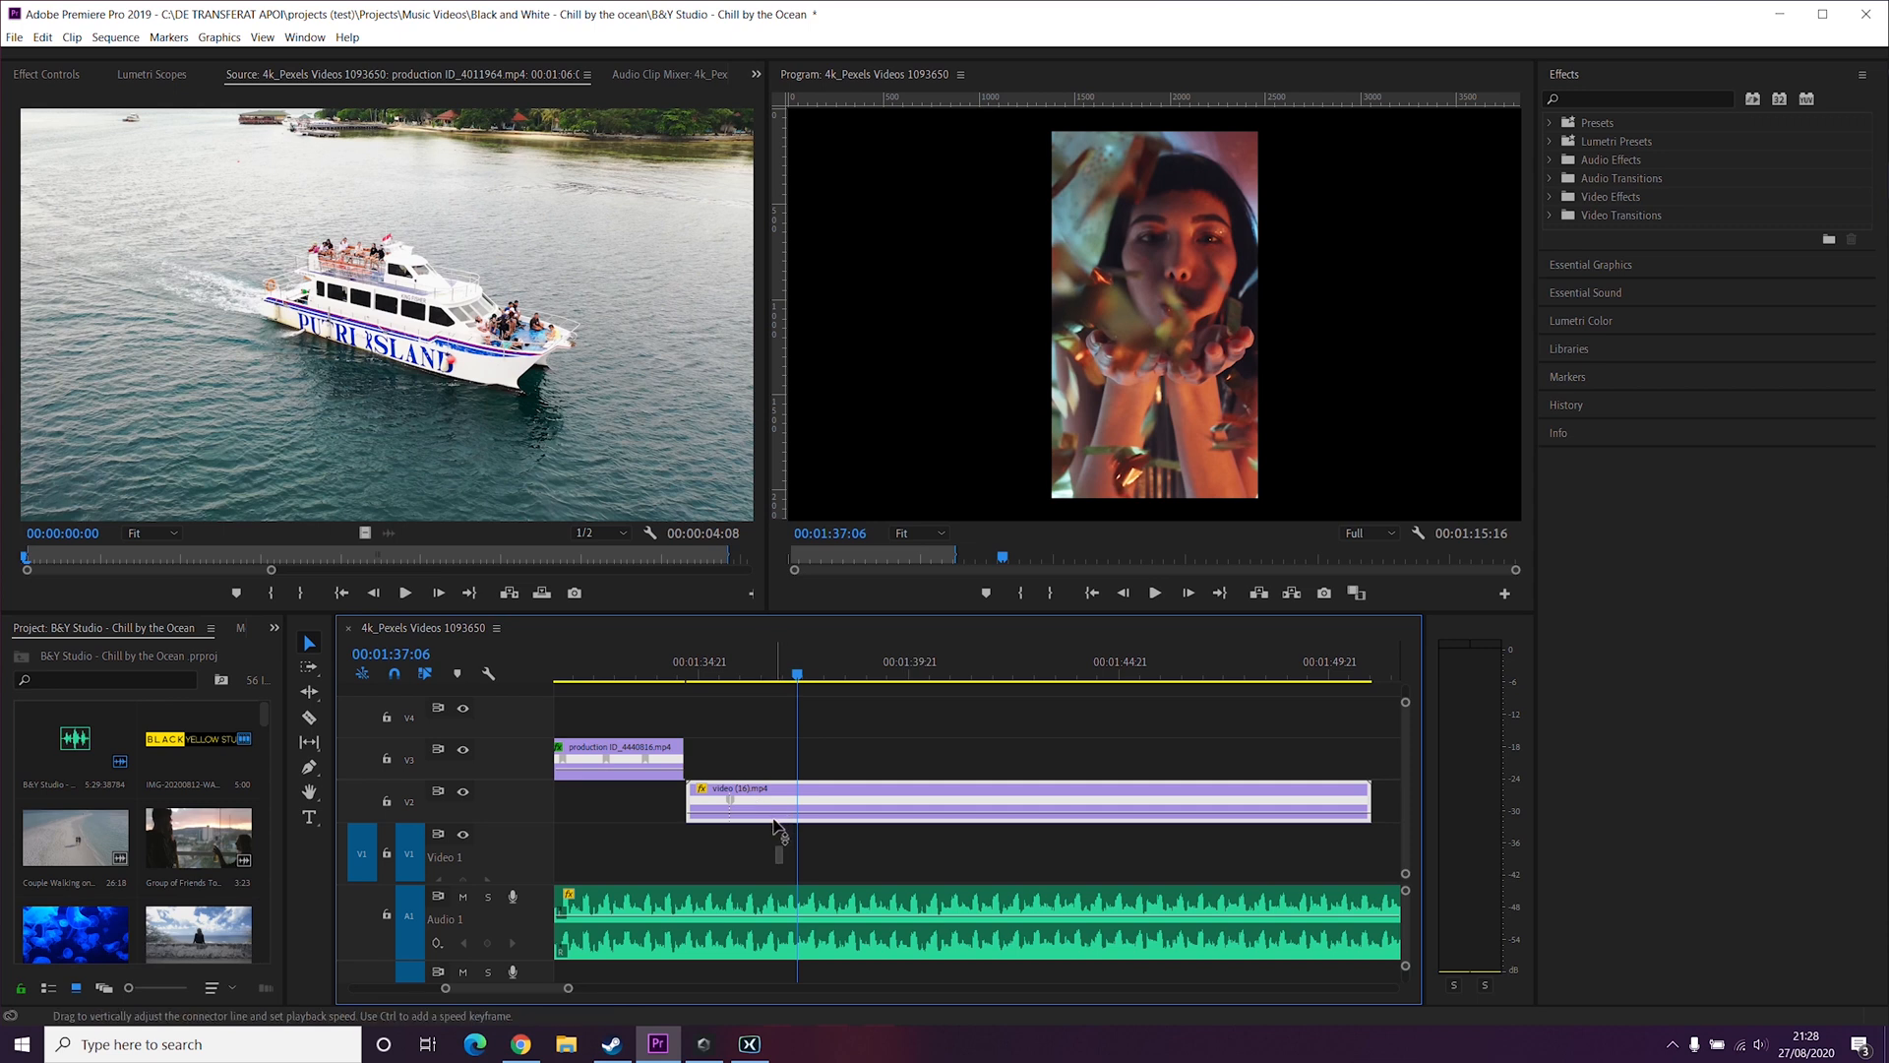
Step: Lower the speed after the keyframe a little further and replay the clip from before it
mouse_move(773, 821)
left_mouse_down()
mouse_move(774, 798)
mouse_move(776, 833)
left_mouse_up()
left_click(676, 672)
key("space")
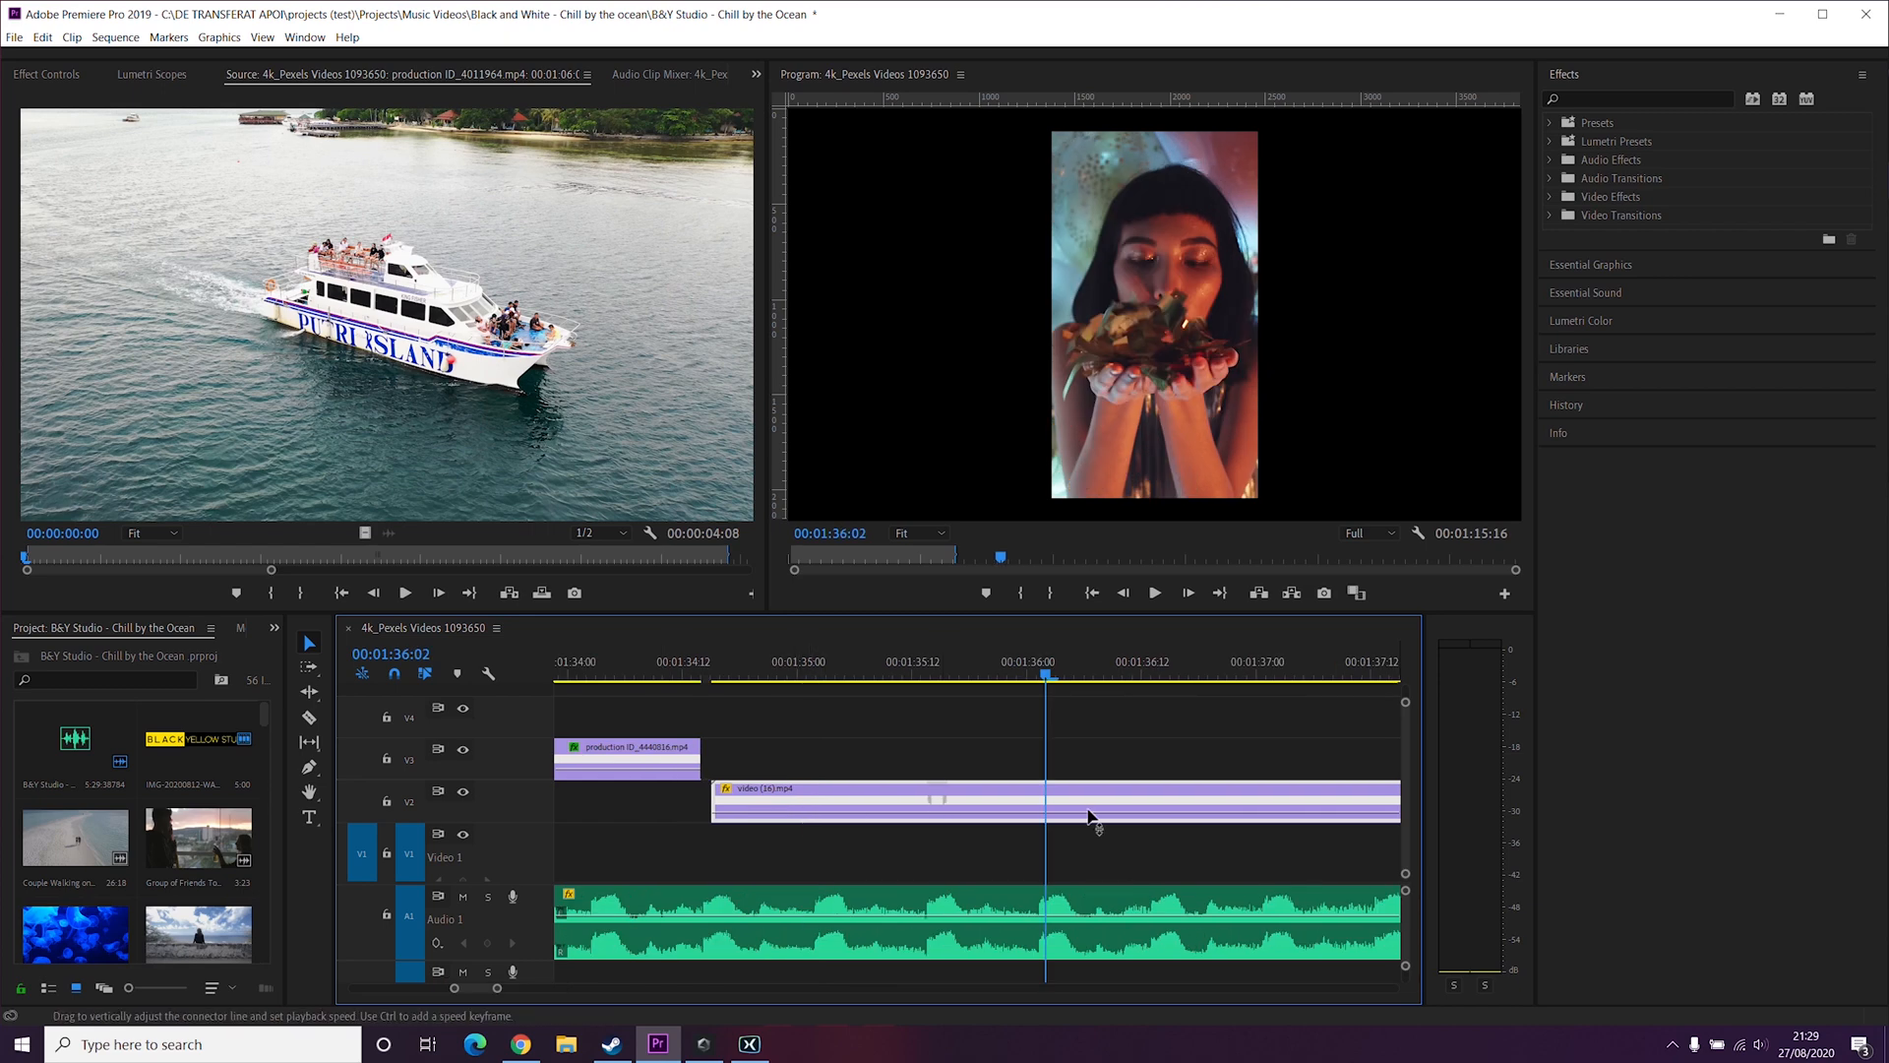
Step: Split the speed keyframe into a gradual speed transition and curve its ease with the transition handle
left_click_drag(942, 797, 975, 811)
left_click(956, 806)
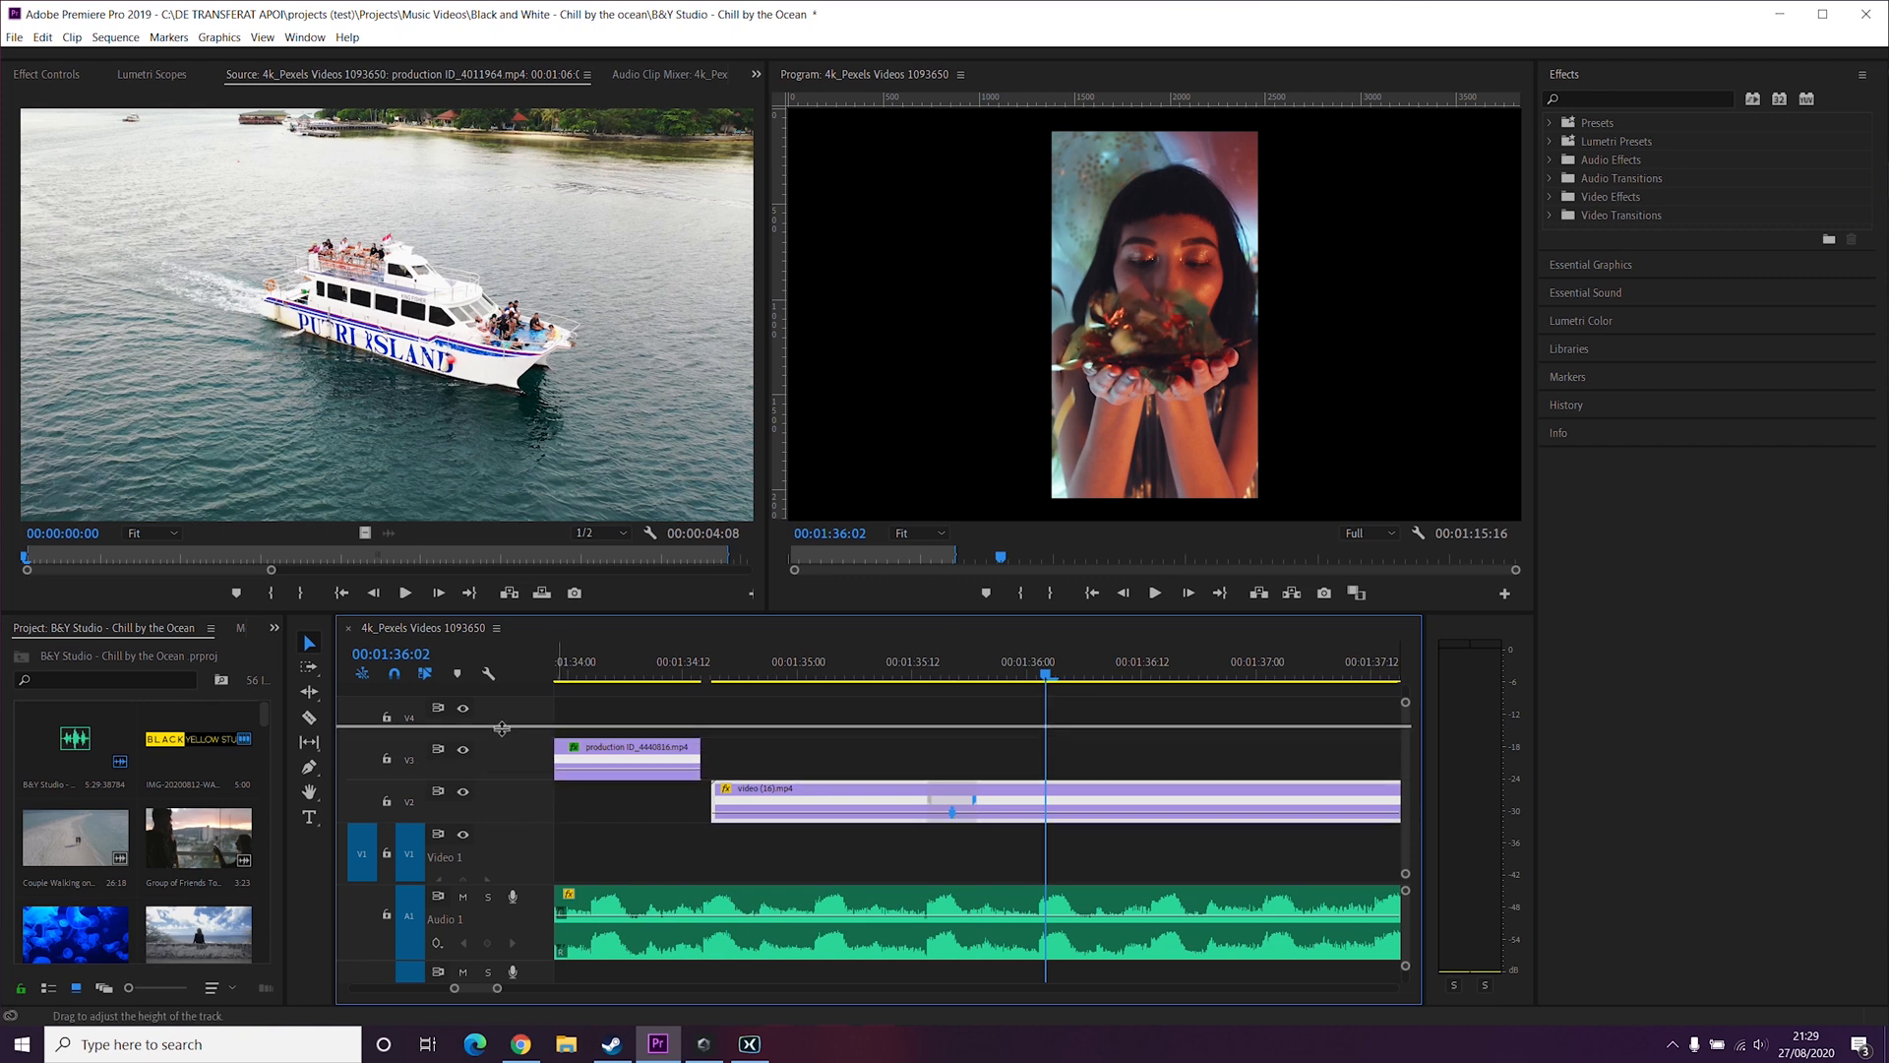
left_click_drag(502, 729, 509, 709)
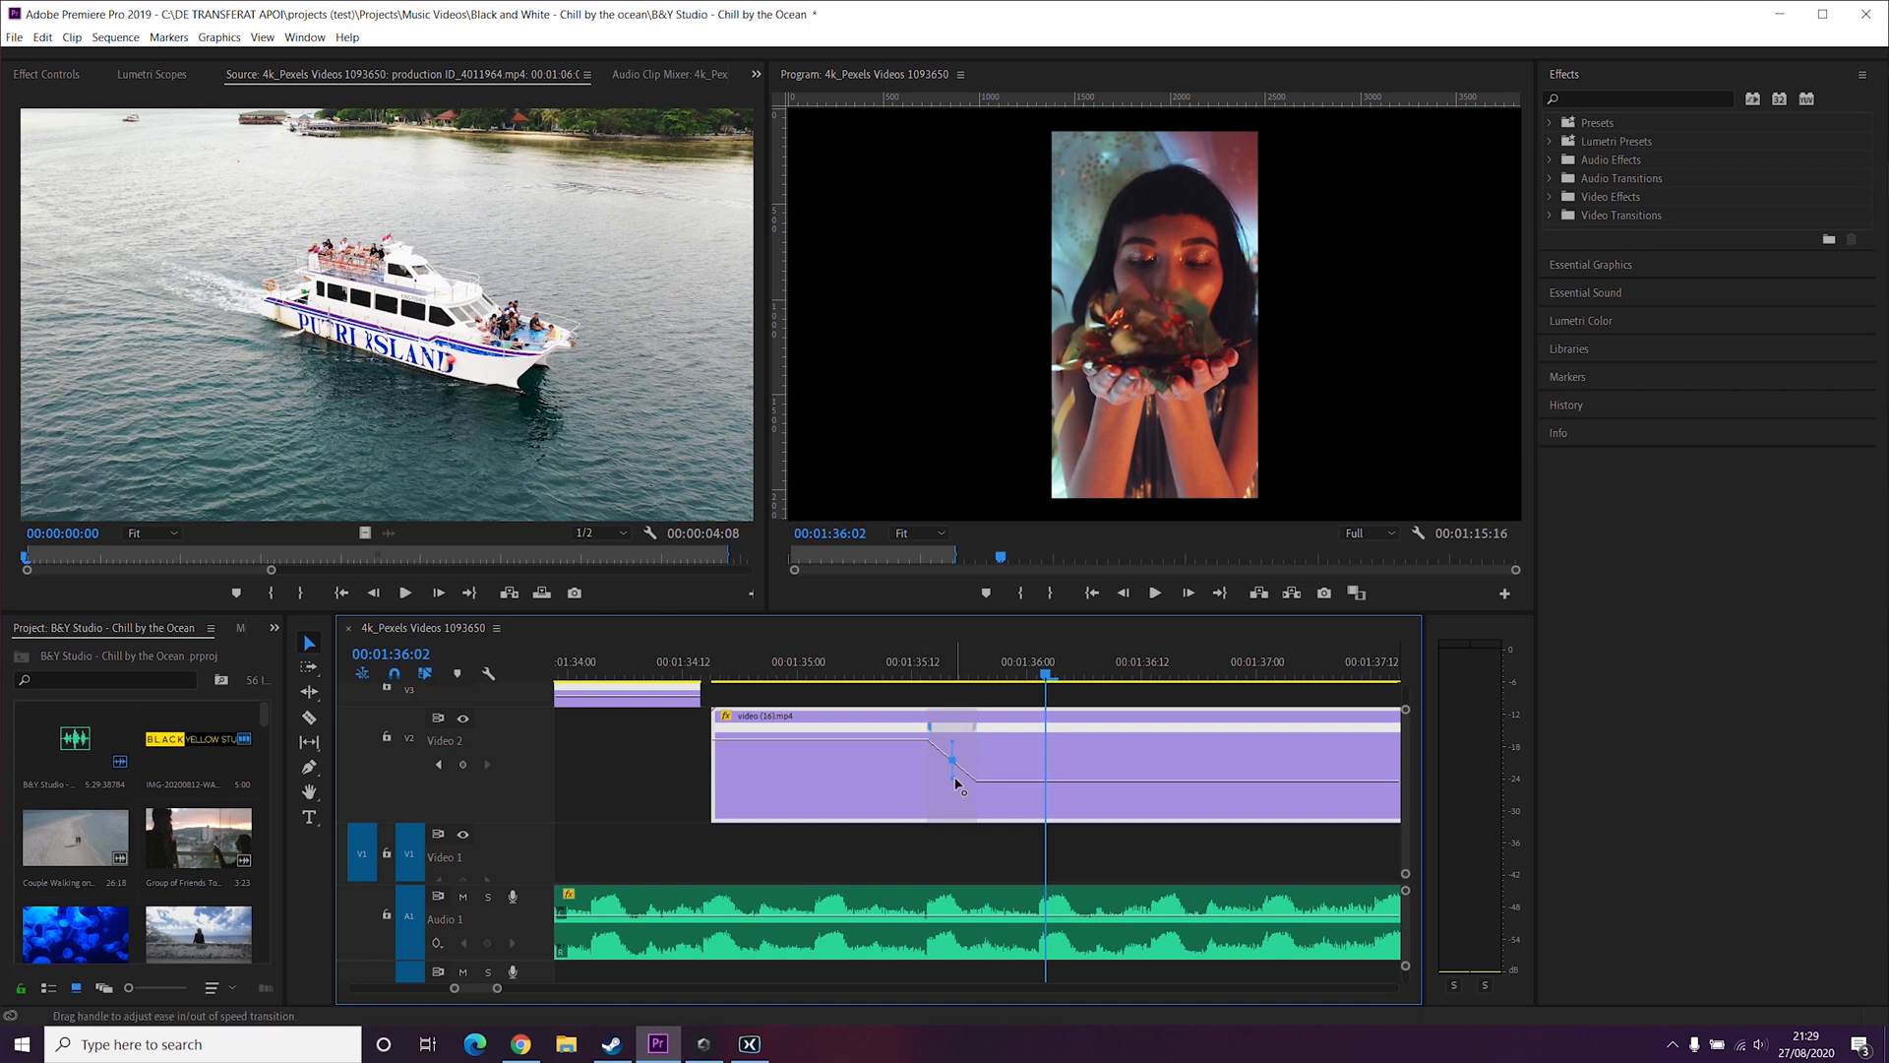
left_click_drag(964, 782, 976, 784)
Step: Play back the smoothed speed transition from before the keyframe
left_click(896, 675)
key("space")
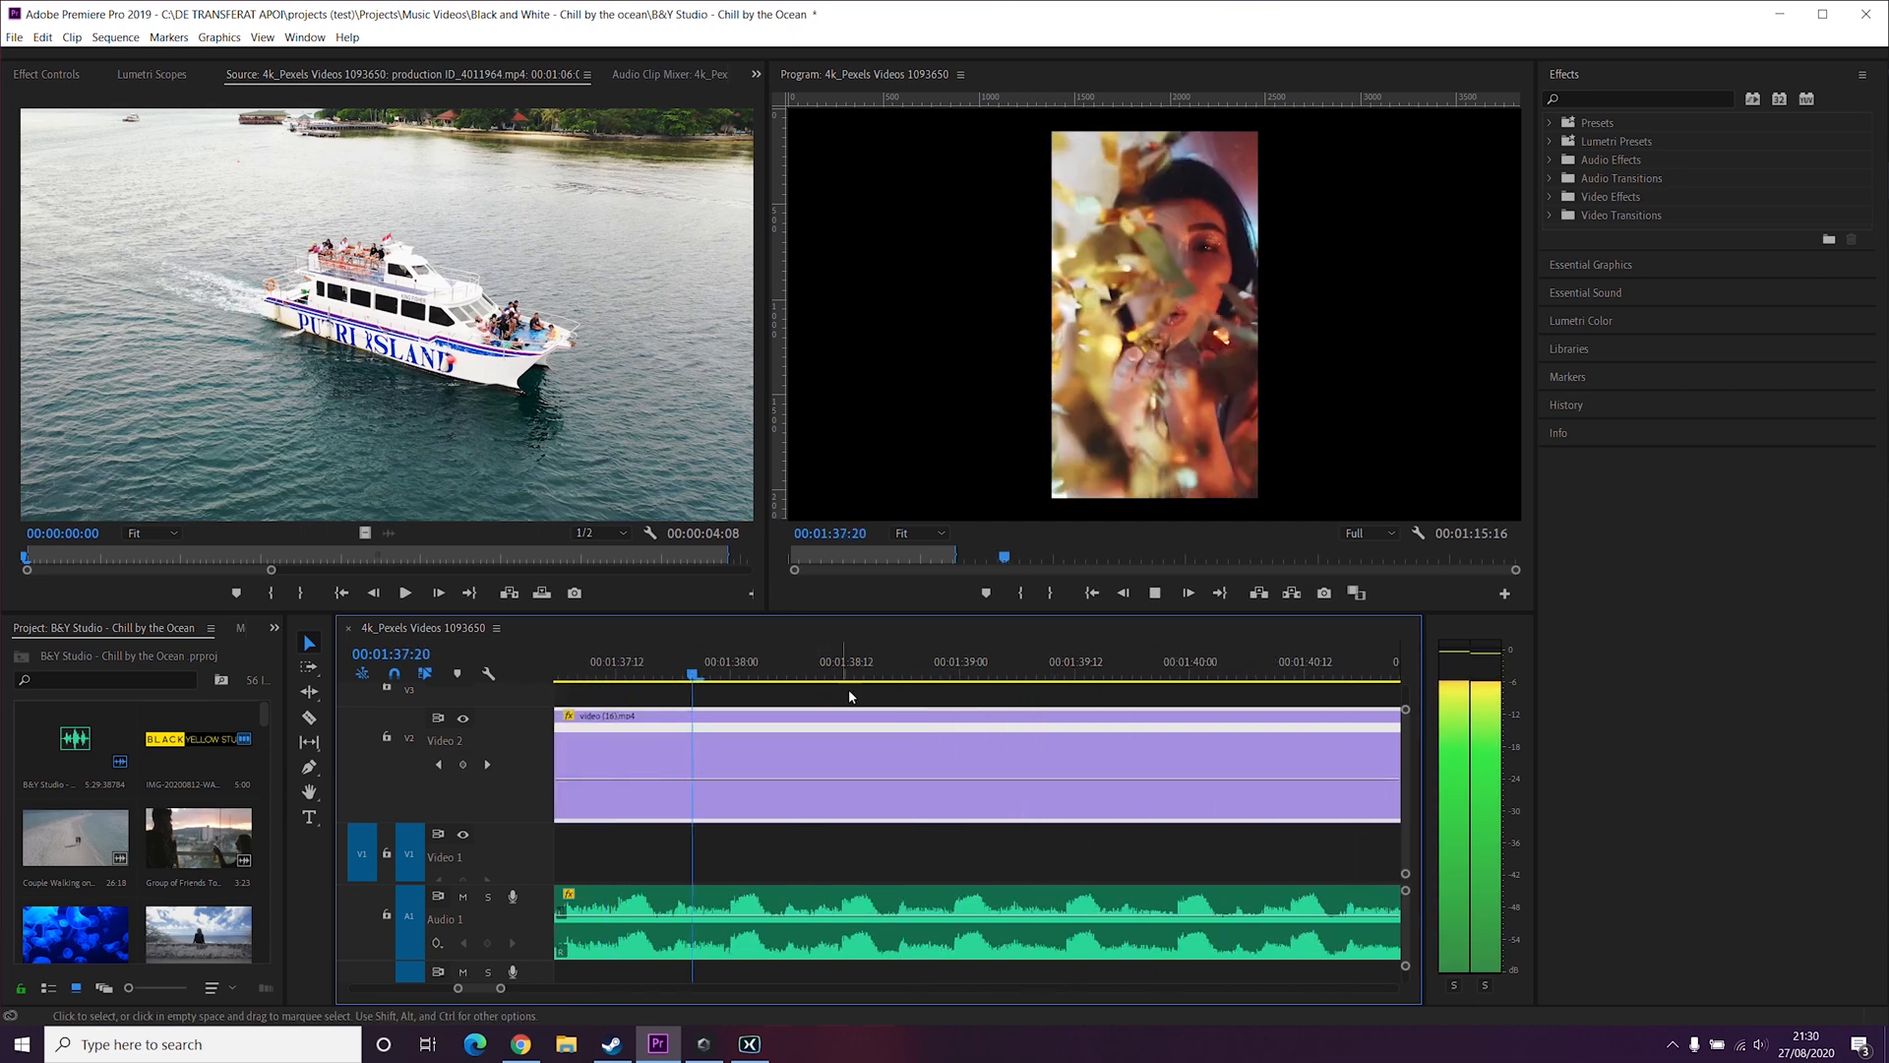
key("space")
scroll(891, 767, "up", 5)
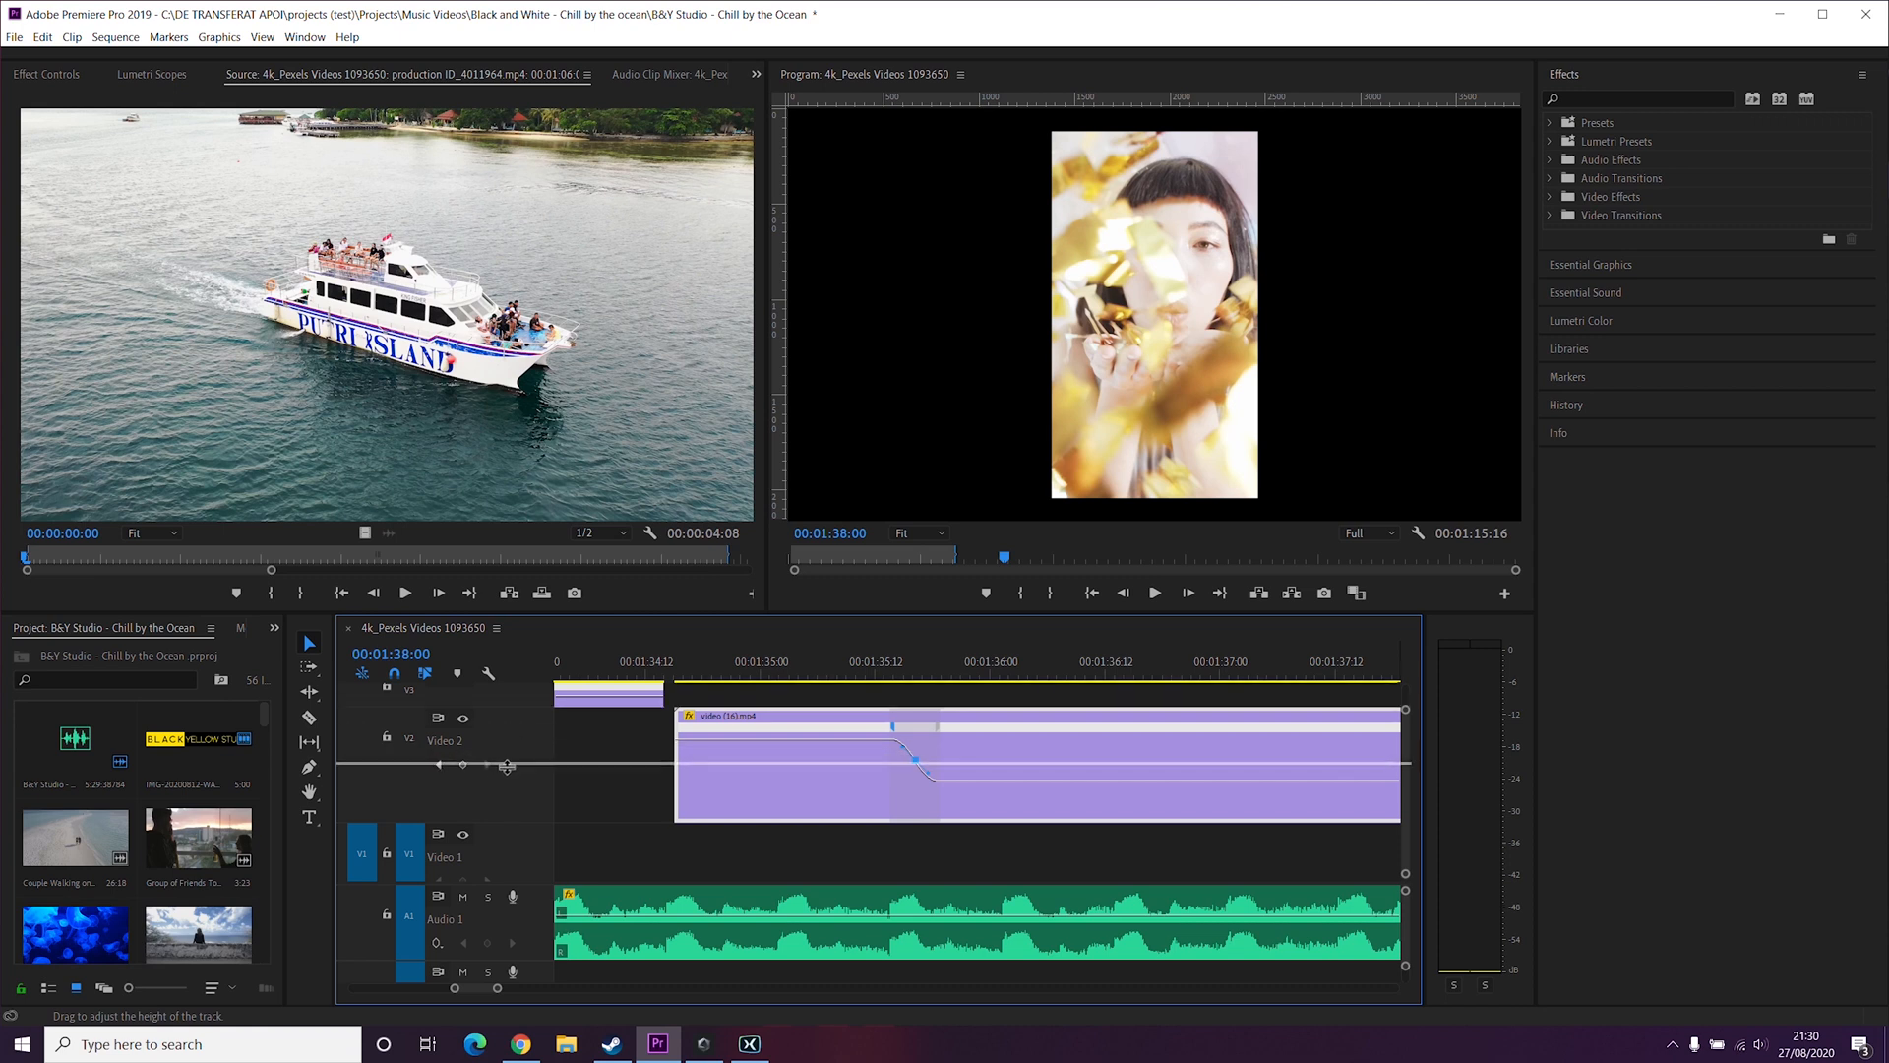
left_click_drag(503, 775, 505, 784)
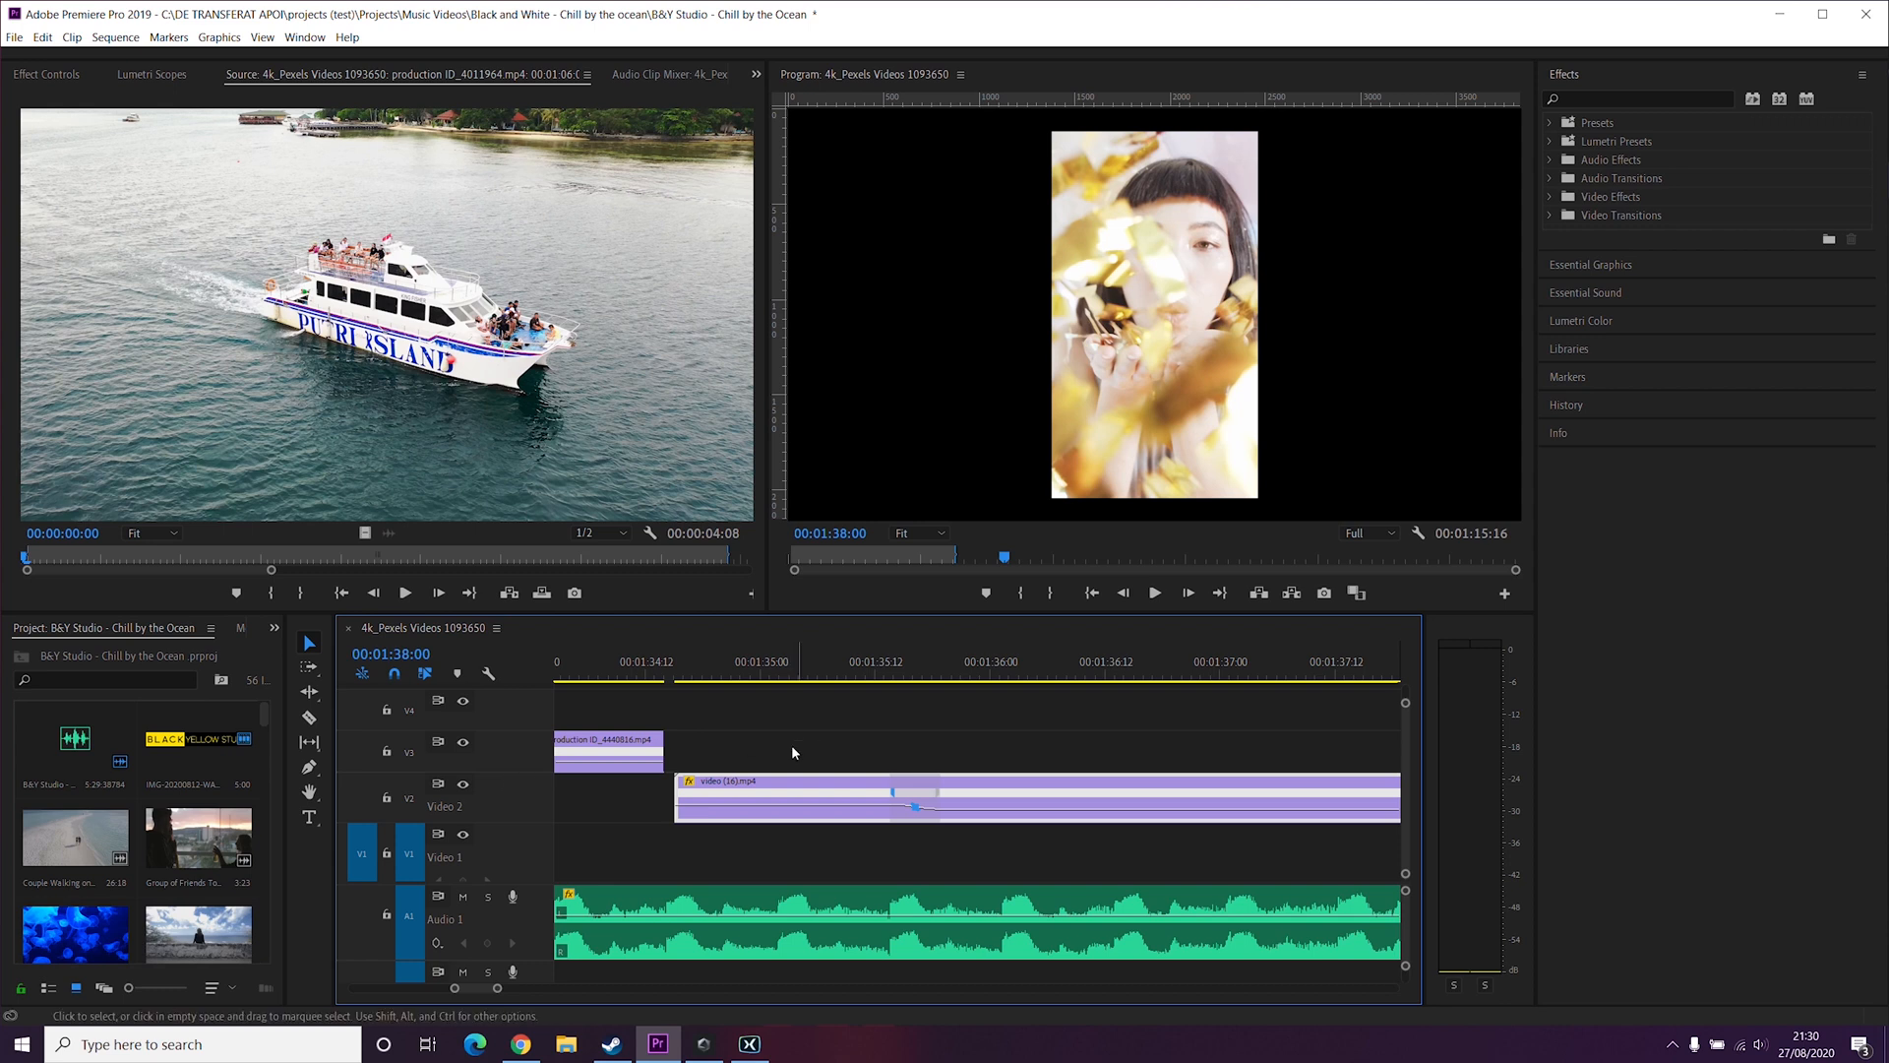
scroll(876, 738, "down", 3)
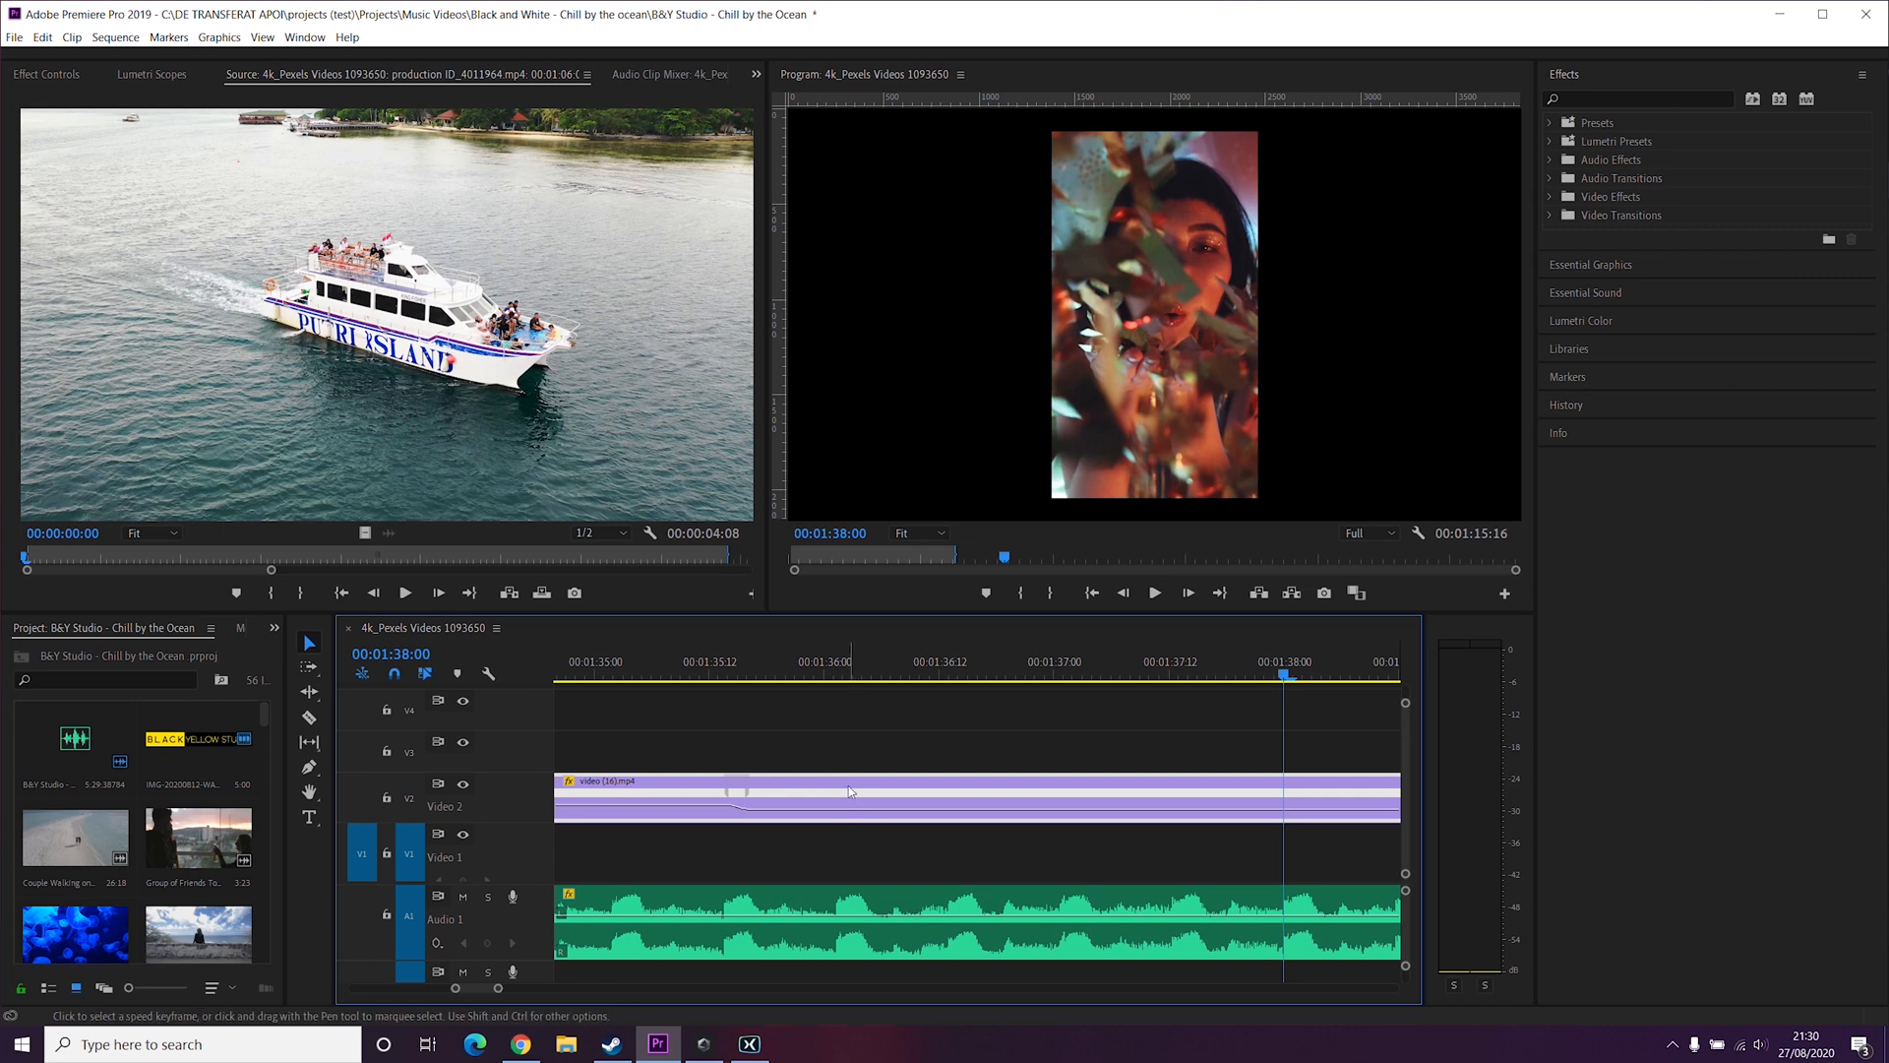
Step: Add a second speed keyframe at 00:01:36:02 and slightly raise the speed of the segment after it
left_click(852, 668)
left_click_drag(852, 668, 843, 667)
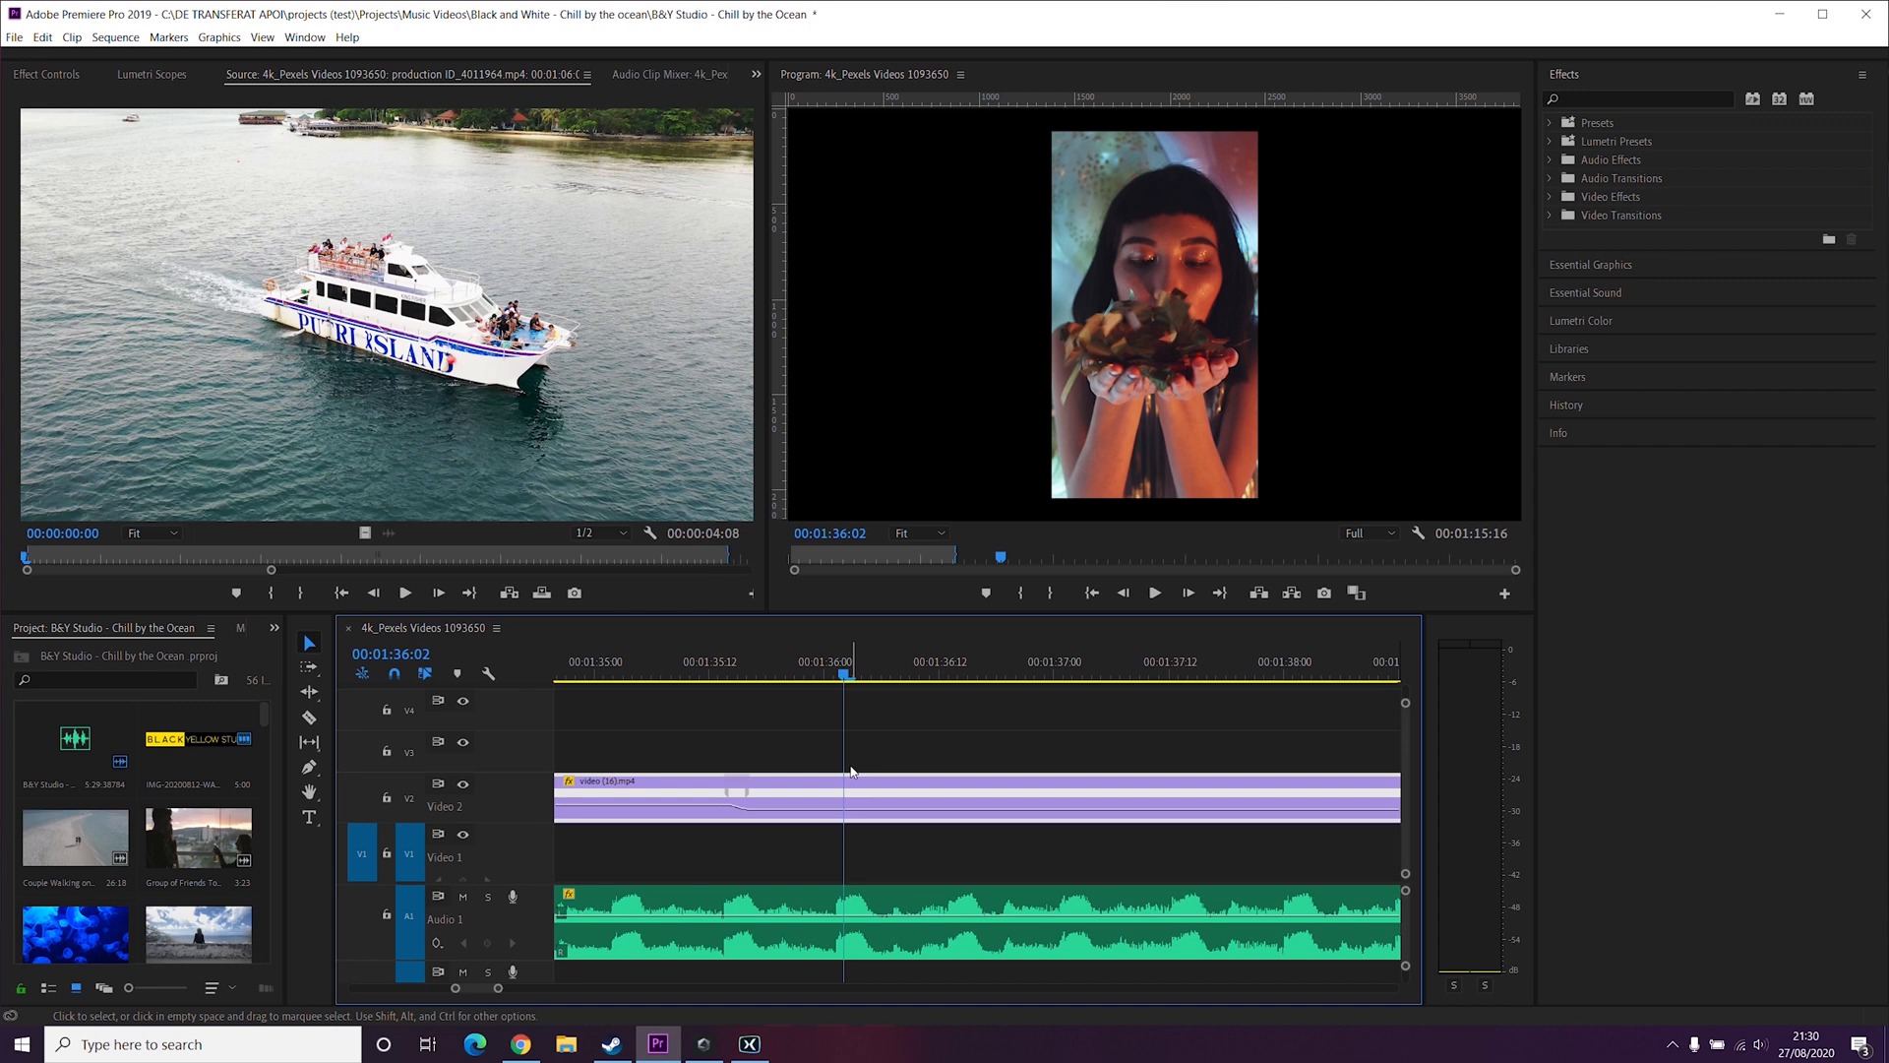
key("p")
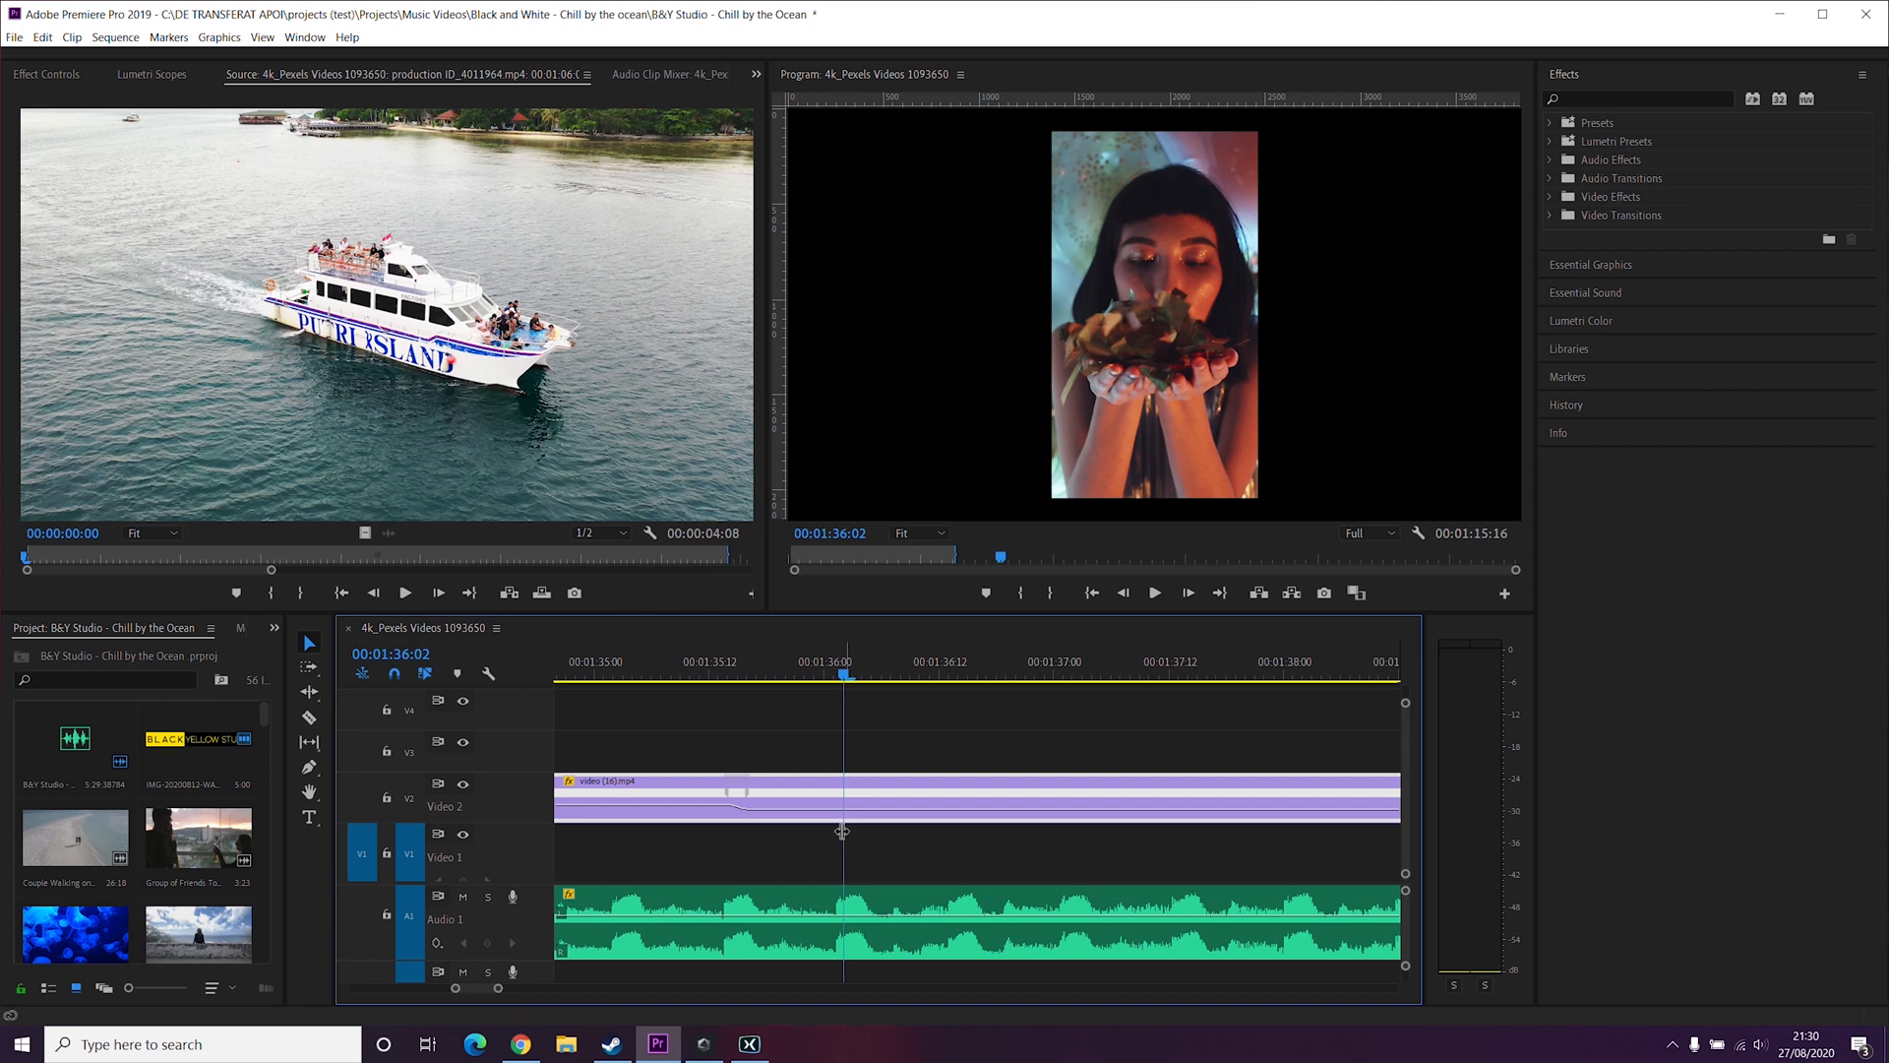
key("v")
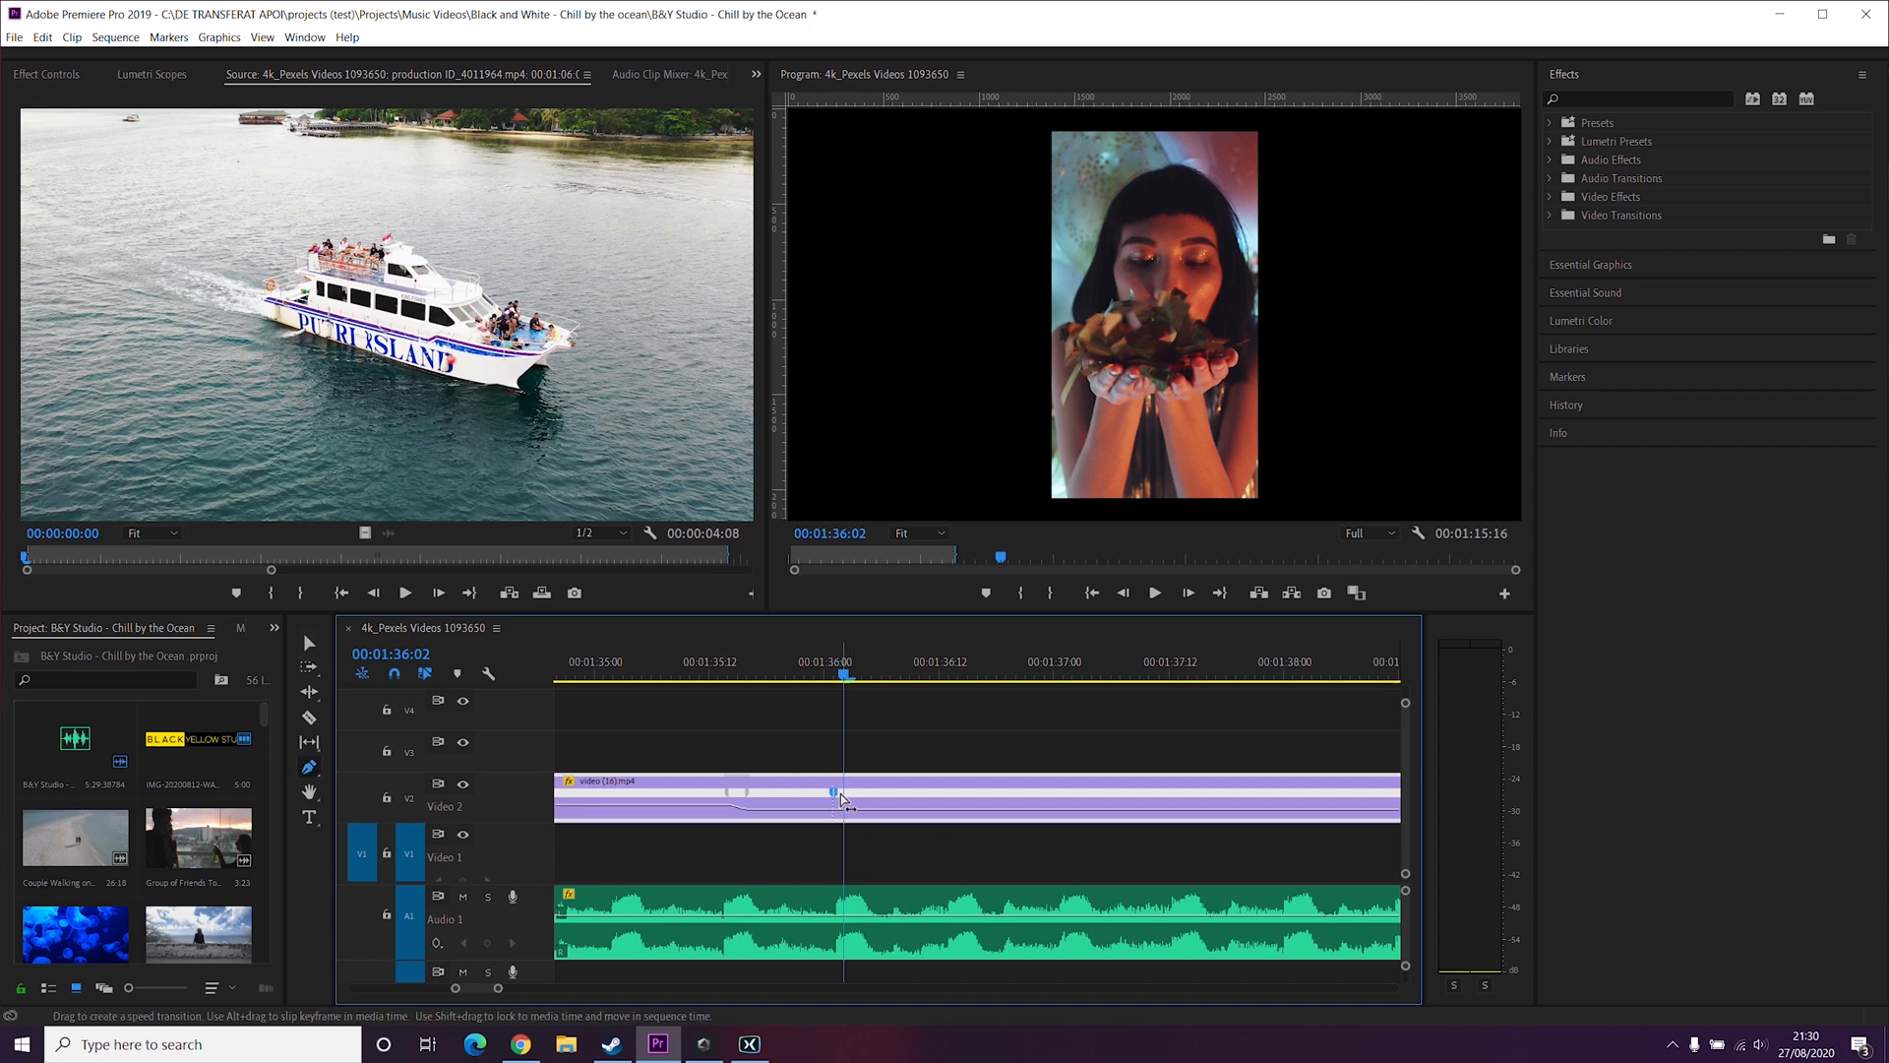
left_click_drag(848, 813, 851, 807)
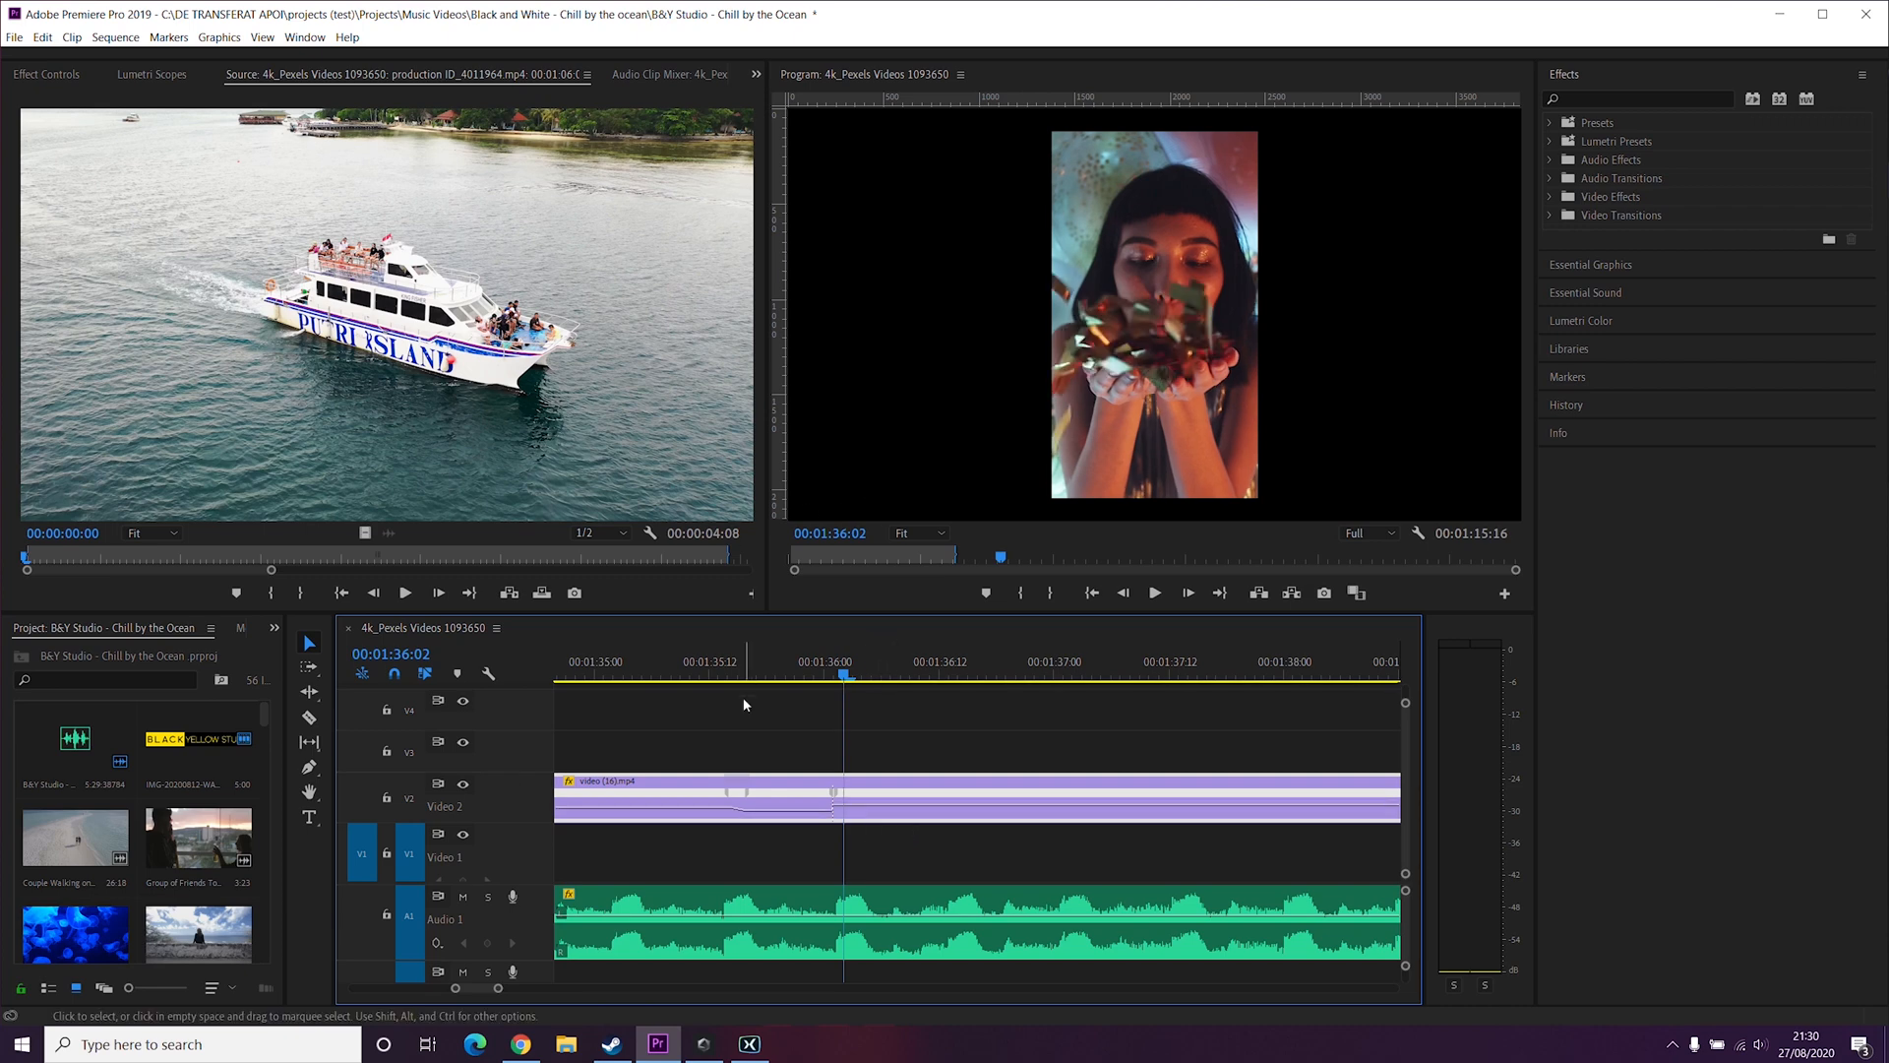
Step: Play back the section around the second keyframe
key("space")
key("space")
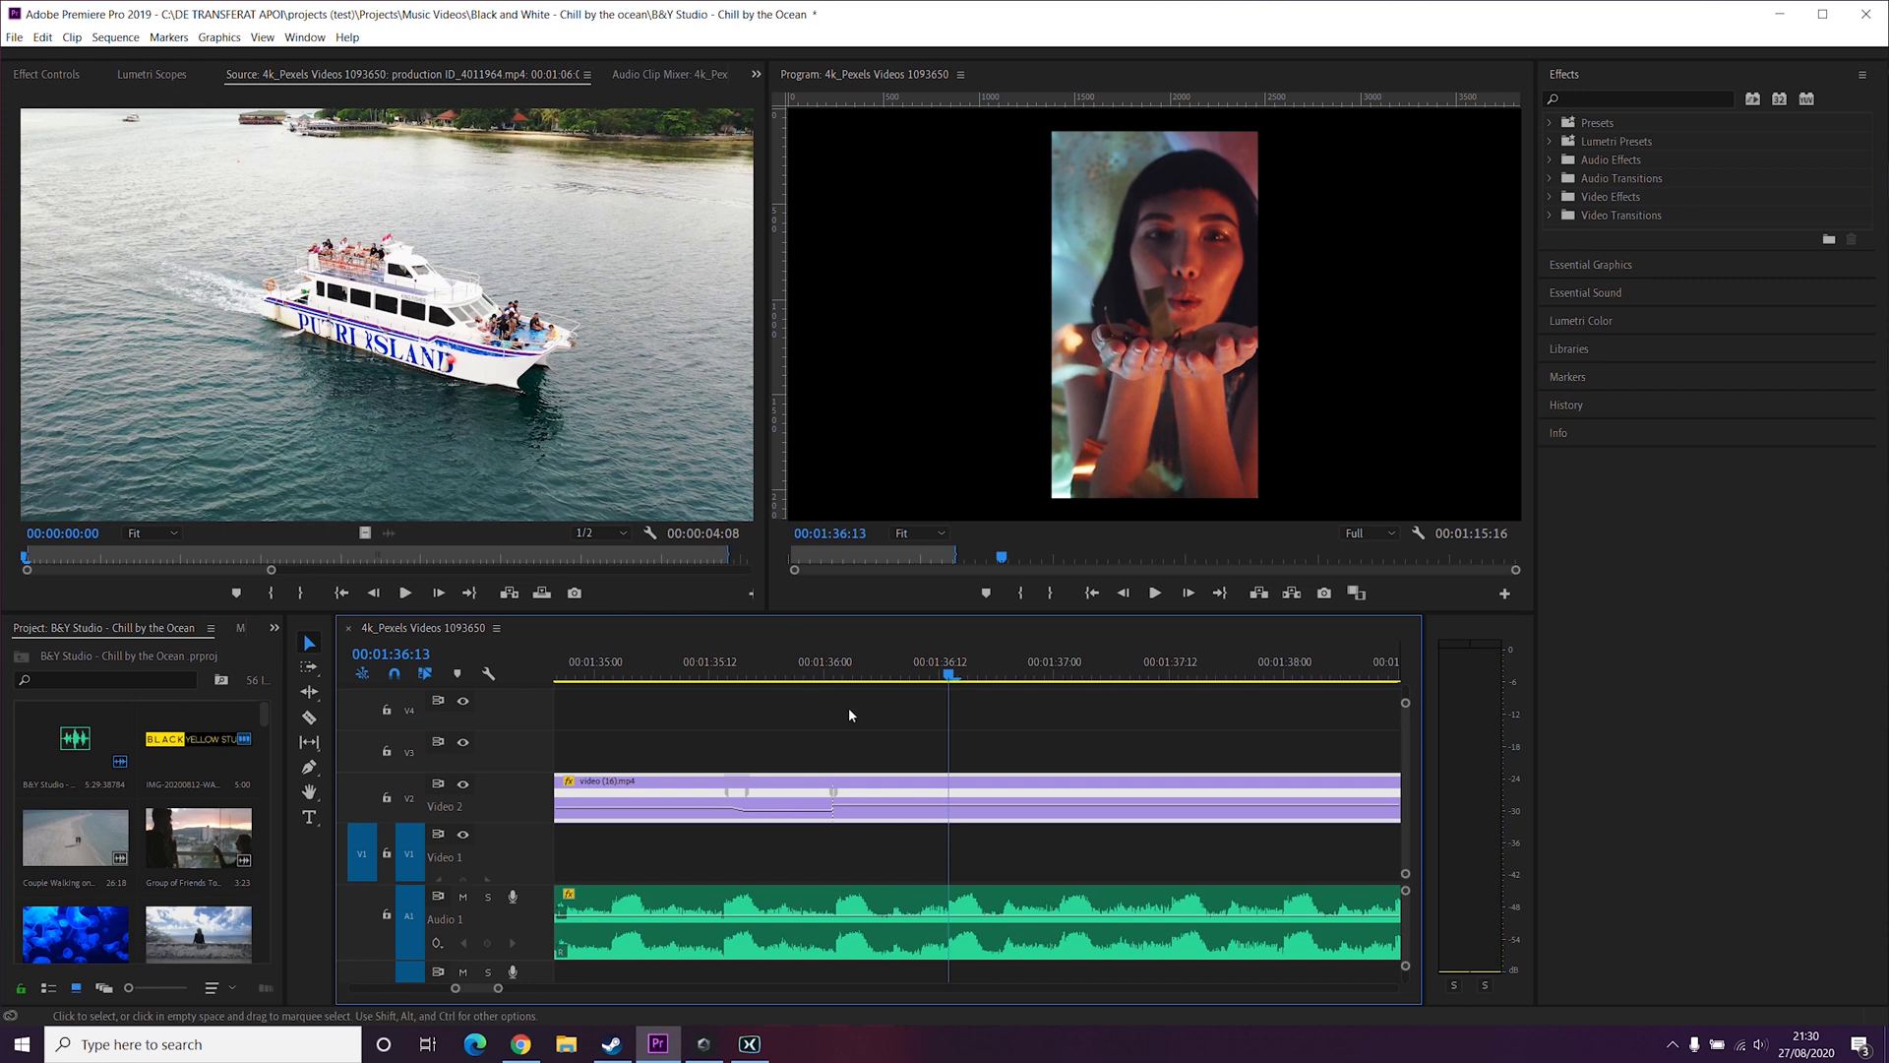
key("space")
key("space")
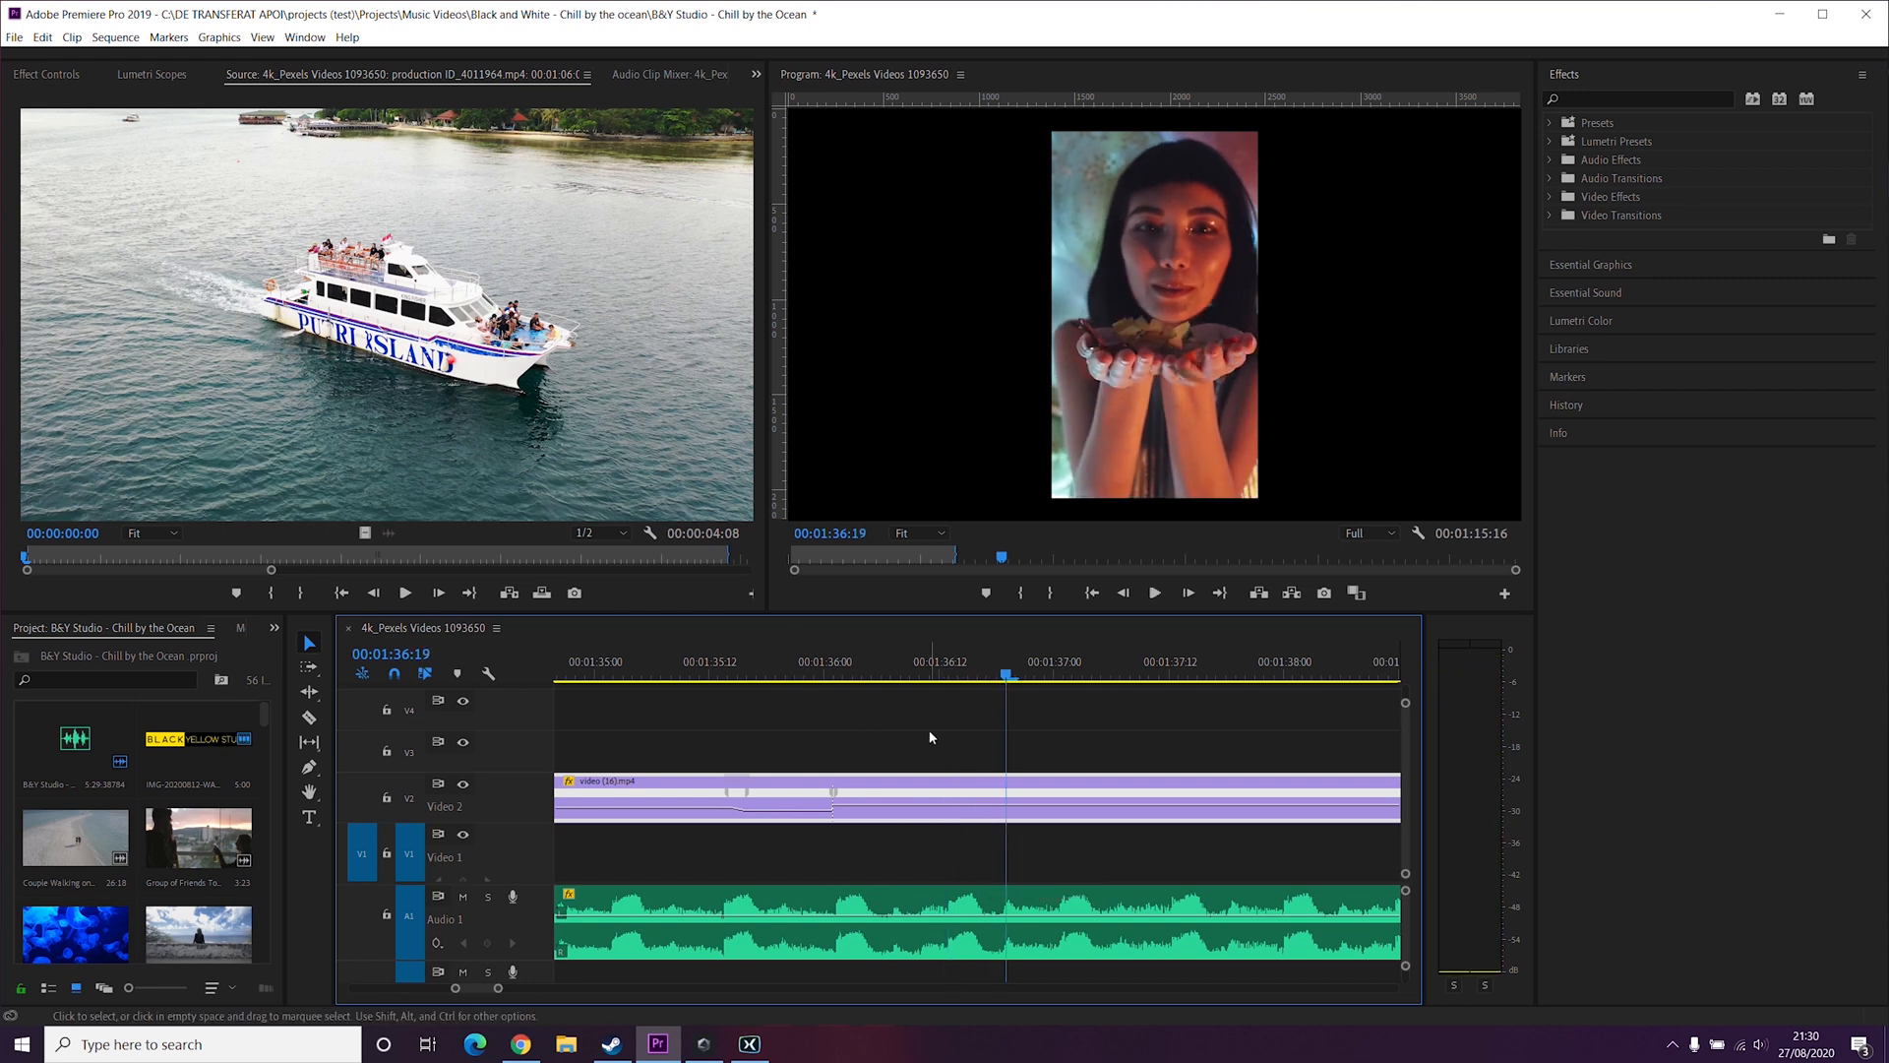
Step: Add a third speed keyframe at 00:01:36:13 and adjust the speed of the segment after it
left_click(929, 664)
left_click_drag(932, 669, 950, 669)
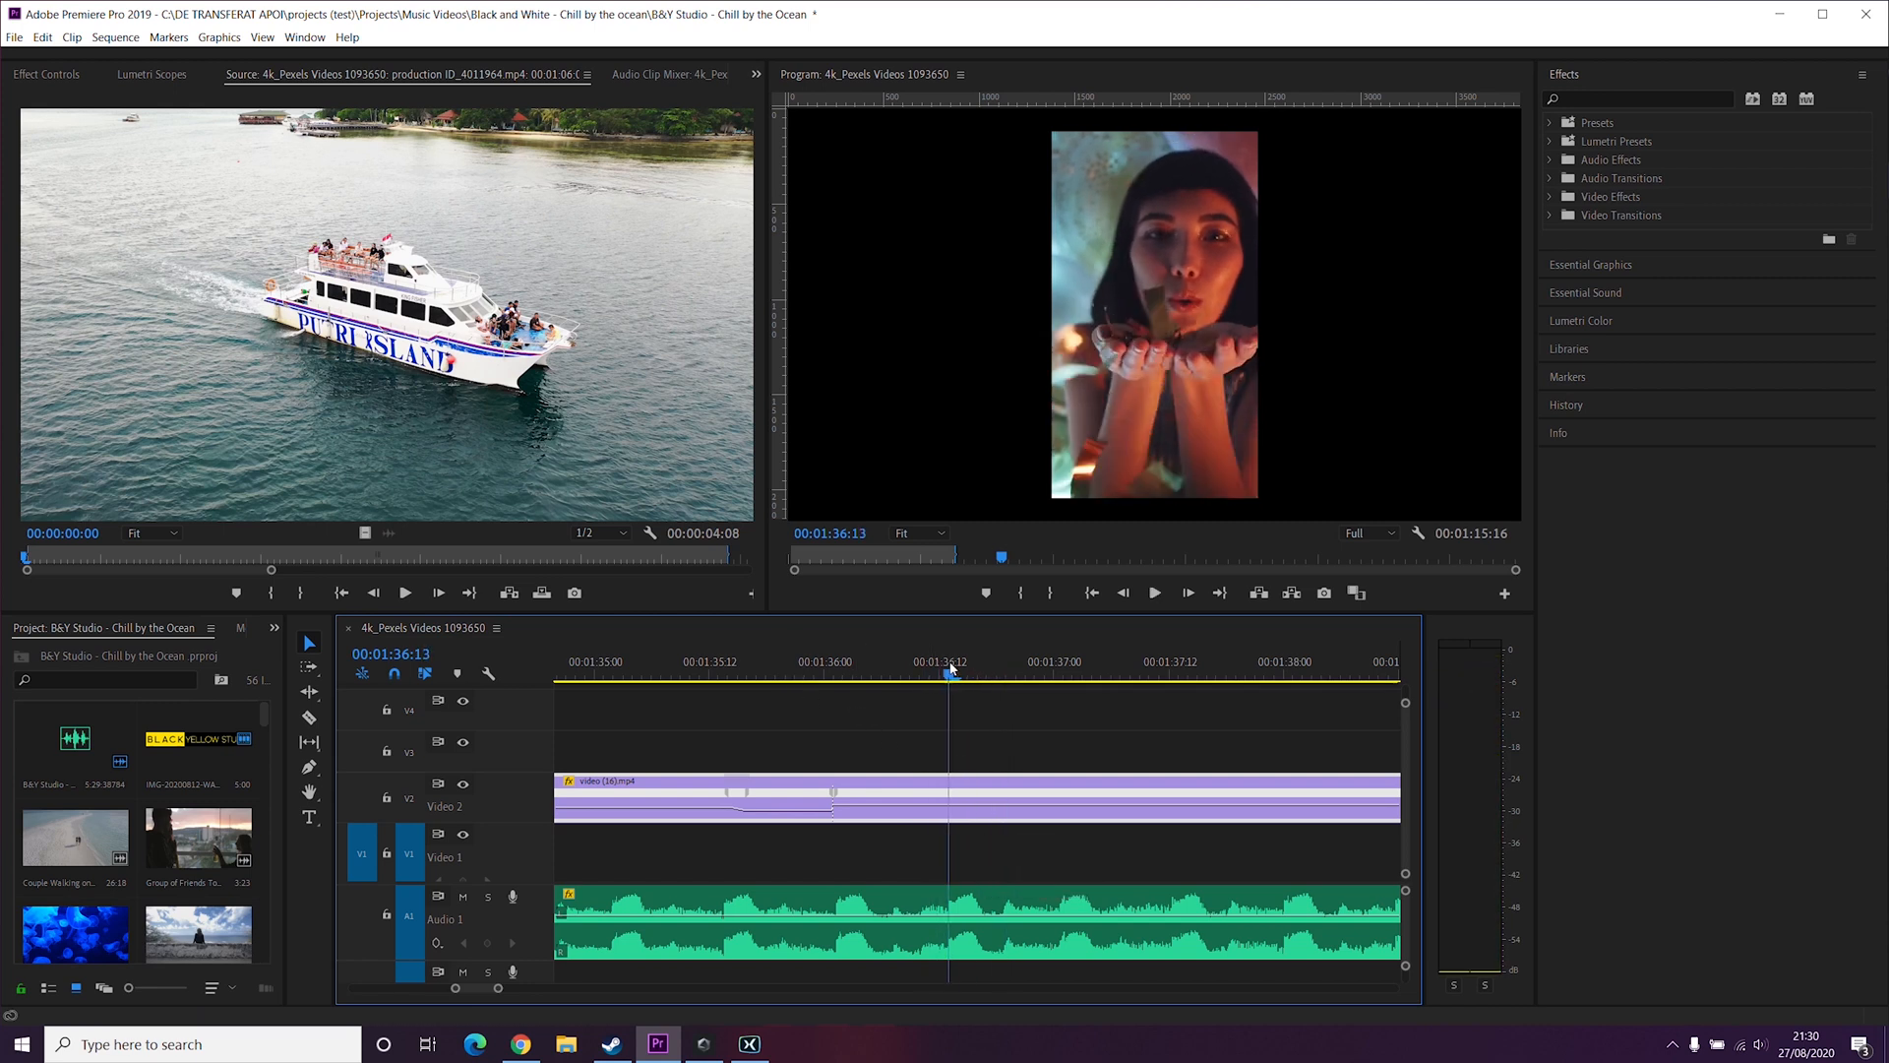
key("p")
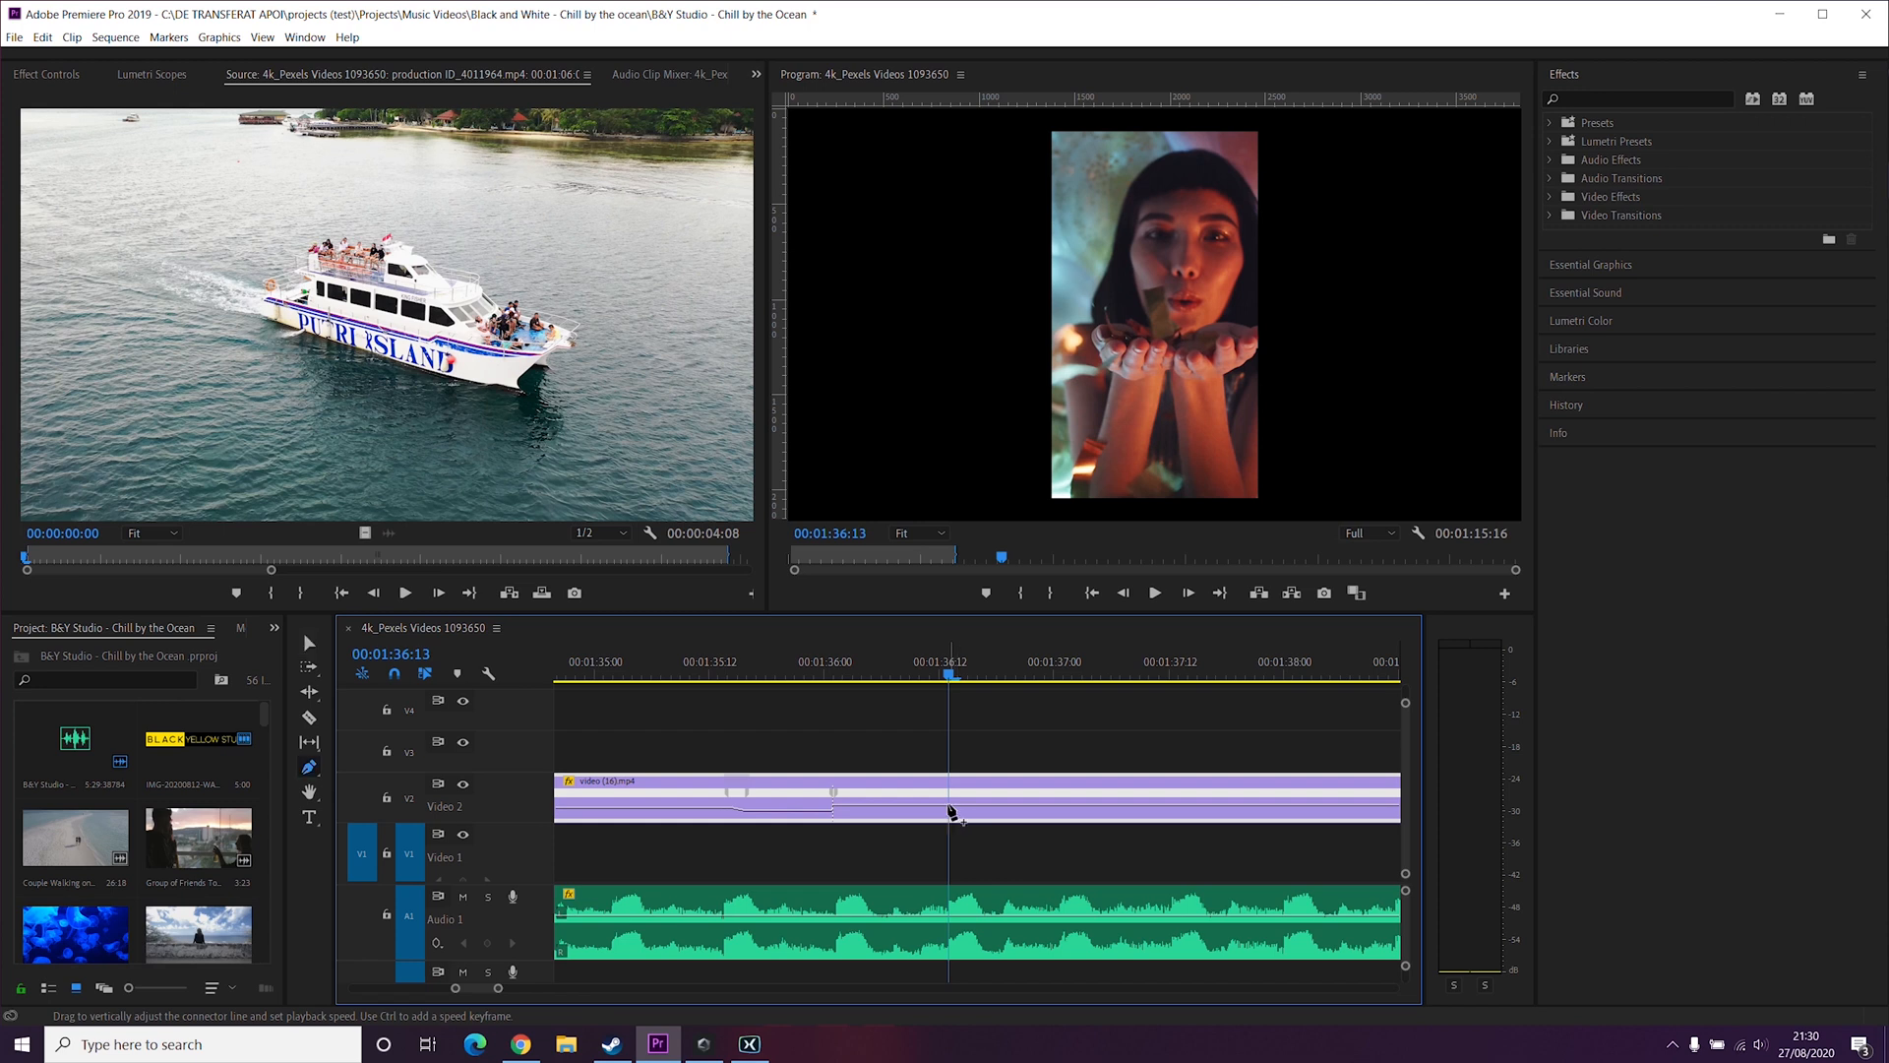
left_click(940, 807)
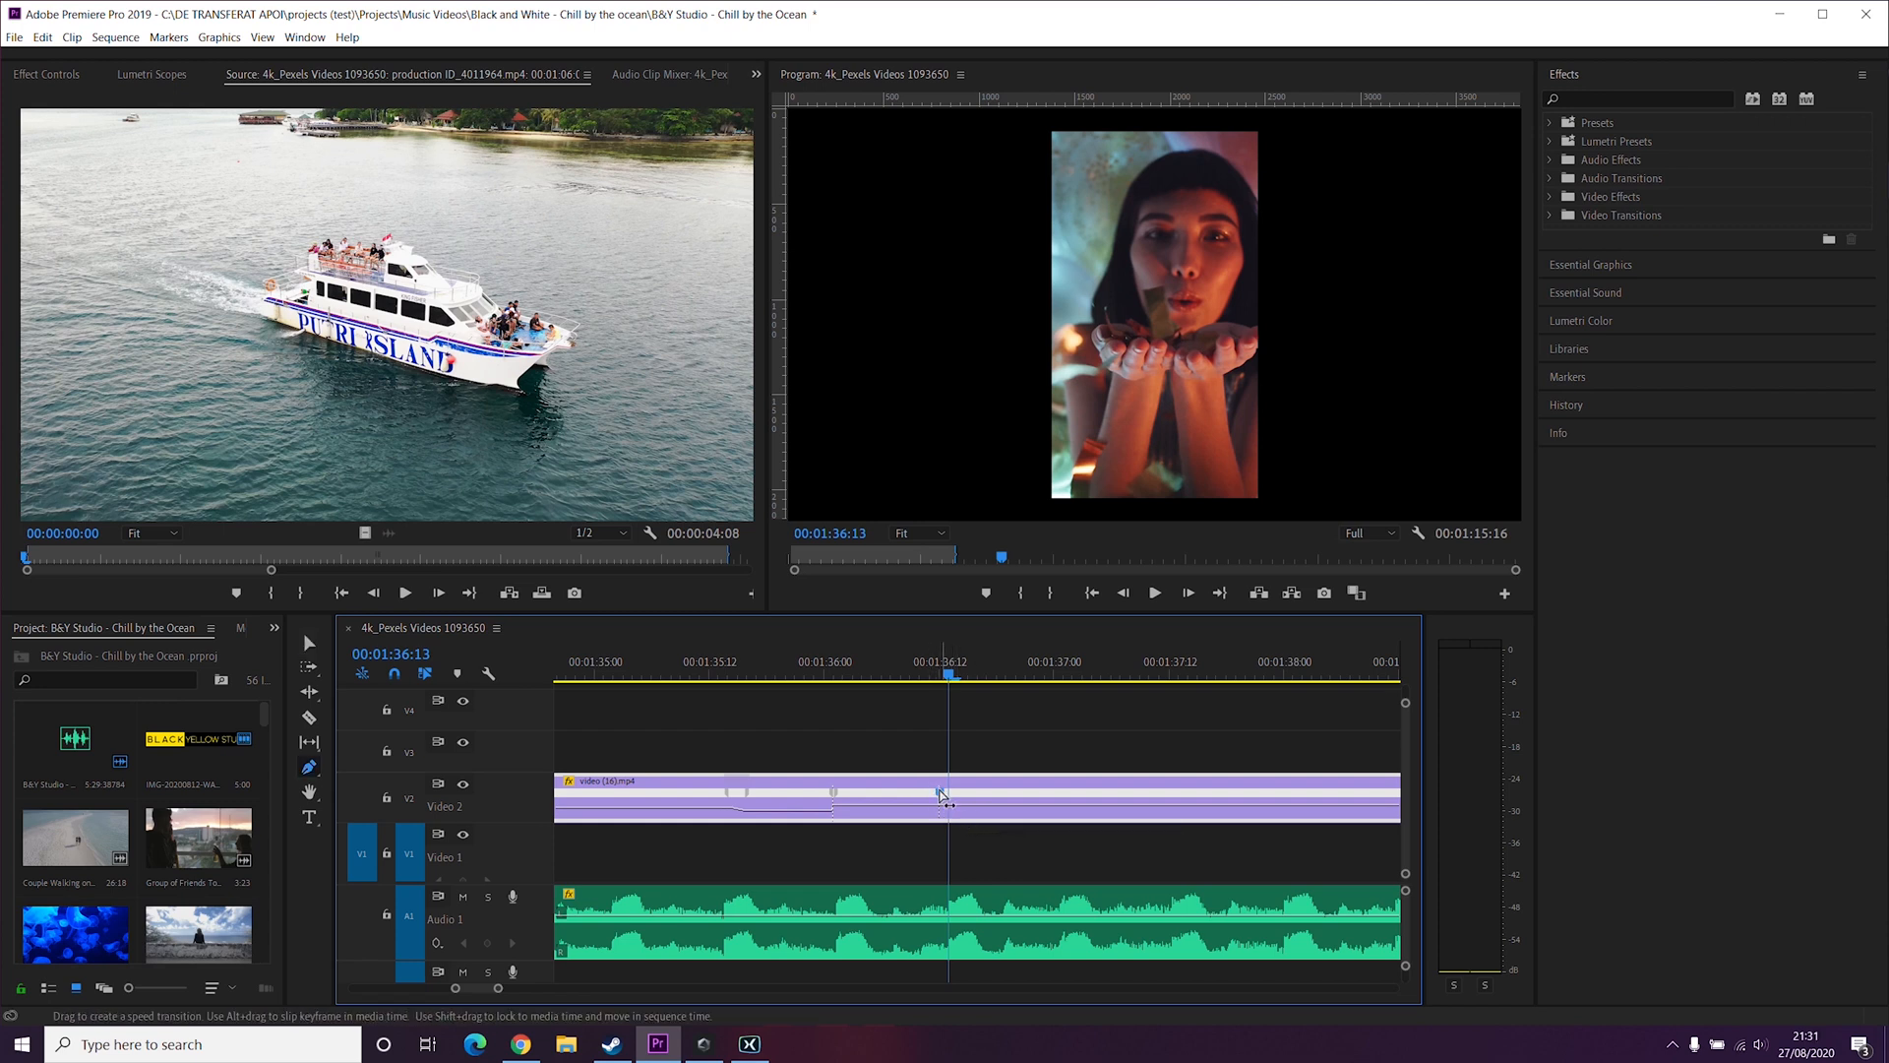
key("ctrl+z")
left_click(959, 815)
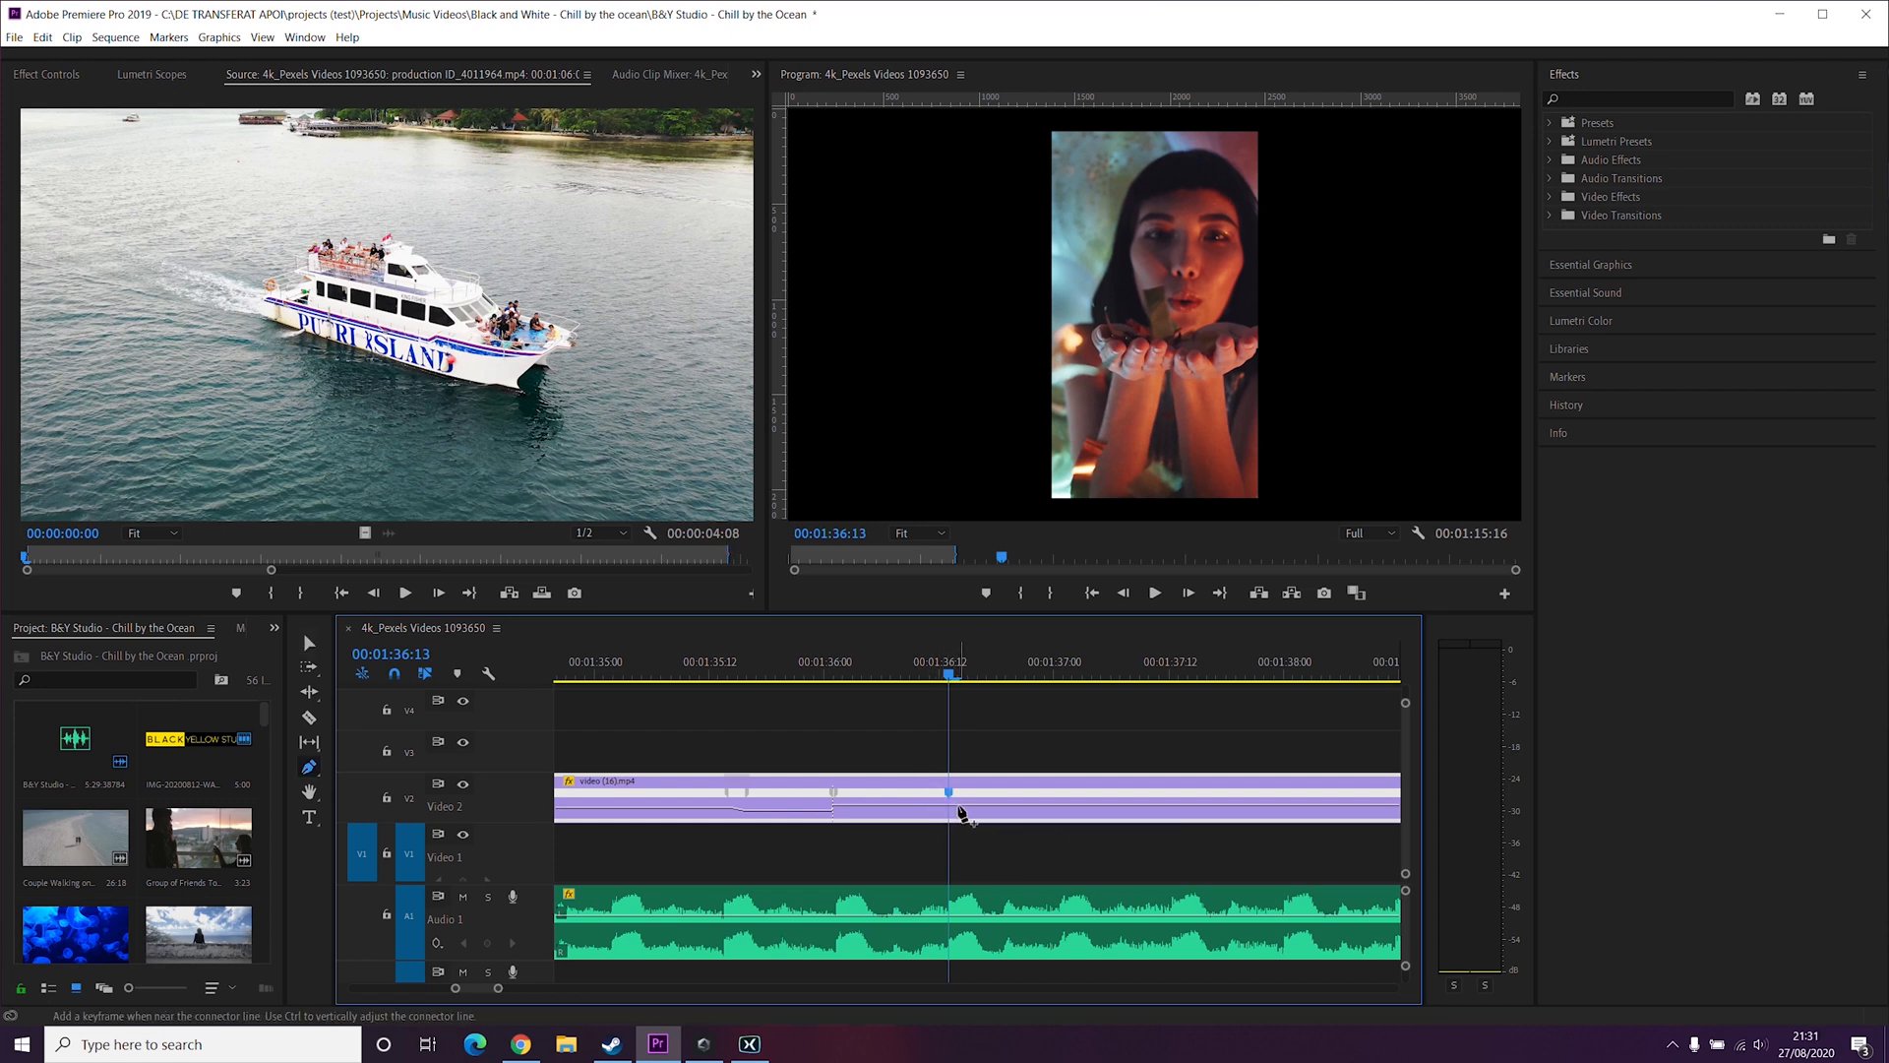
key("v")
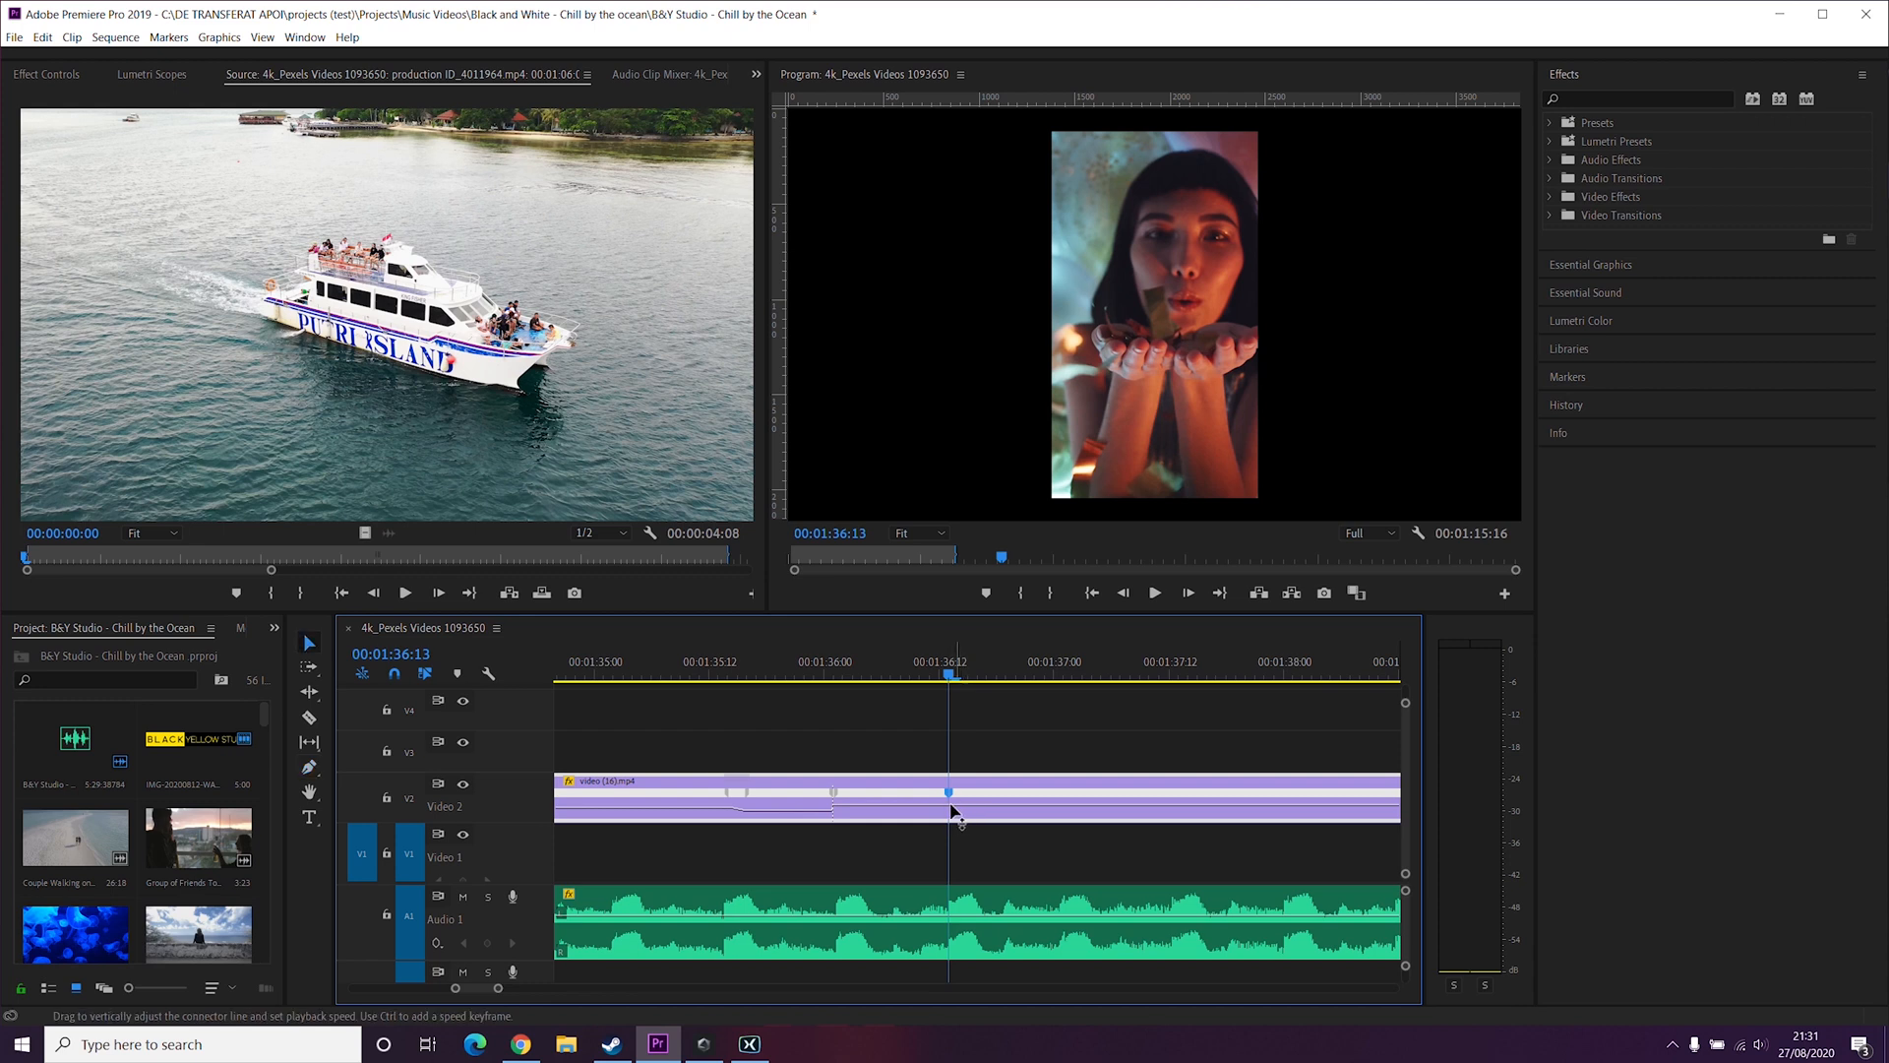
mouse_move(984, 812)
left_mouse_down()
mouse_move(984, 833)
mouse_move(984, 811)
left_mouse_up()
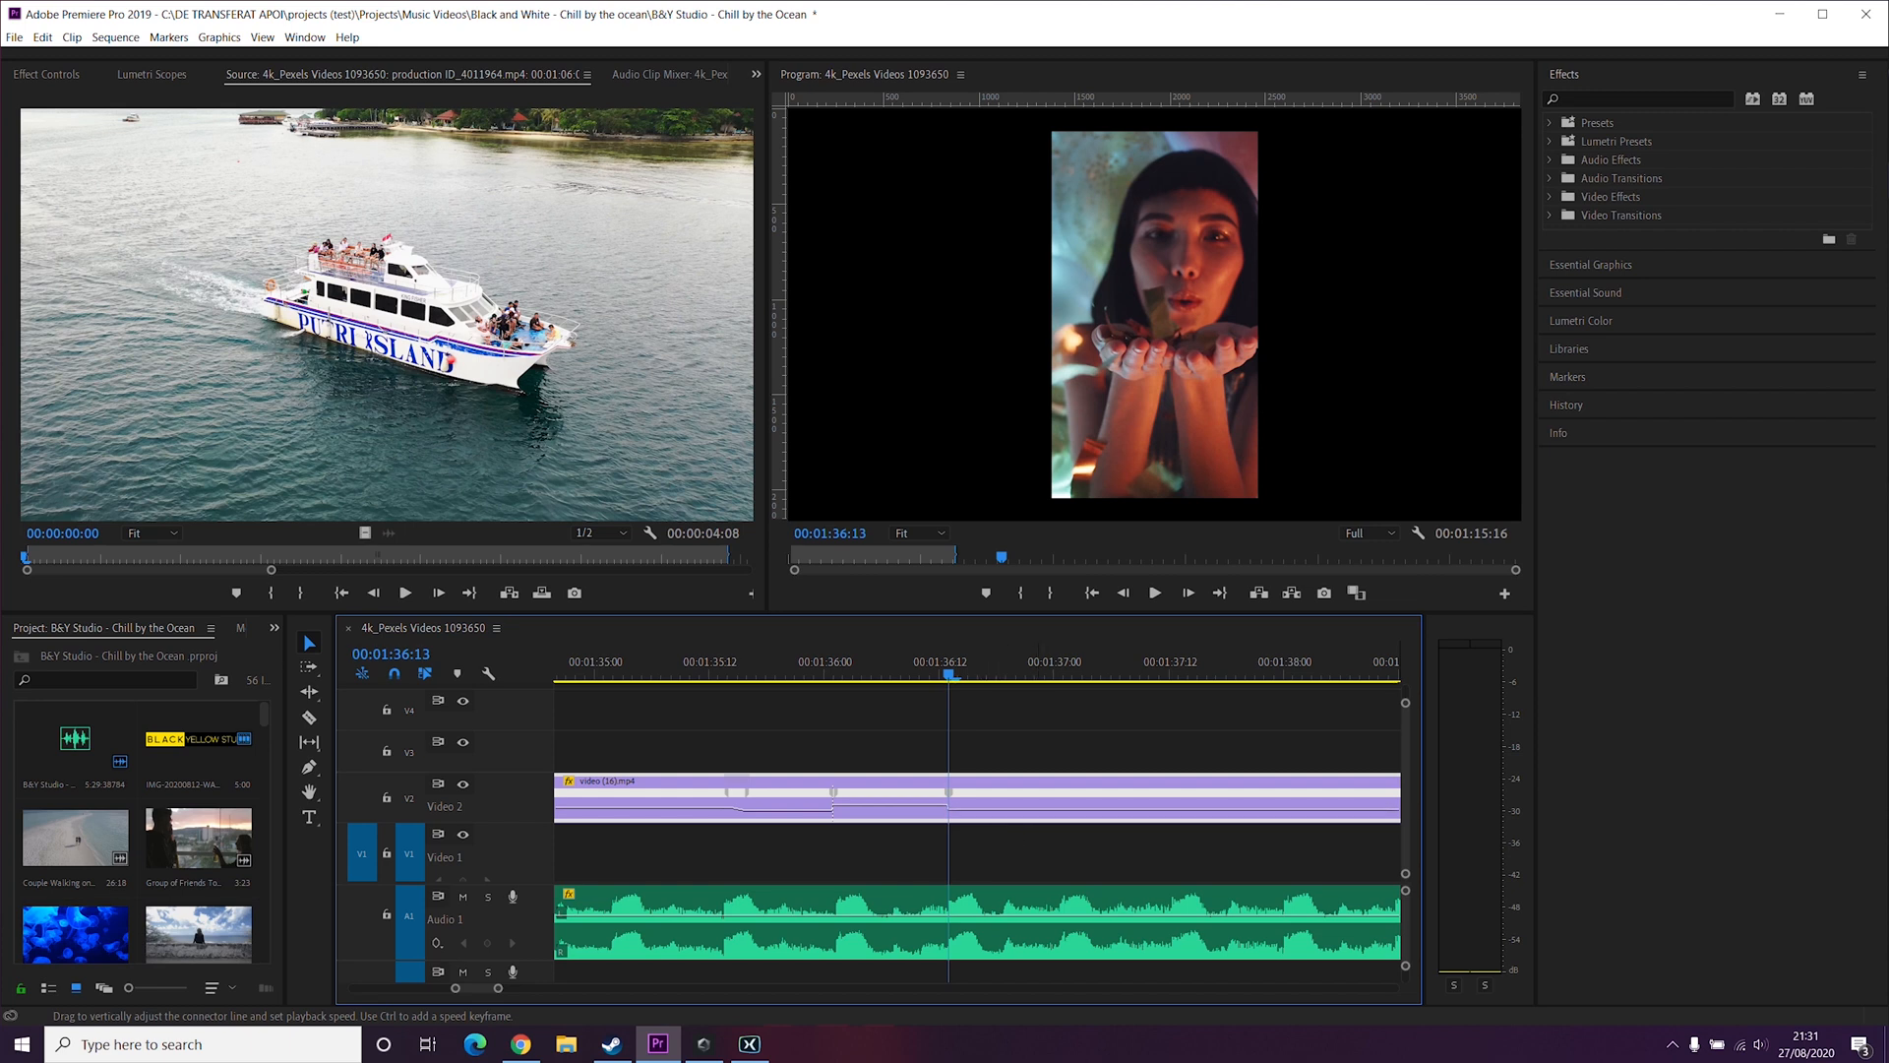
Step: Lower the speed after the third keyframe slightly and replay the clip from before its start
key("space")
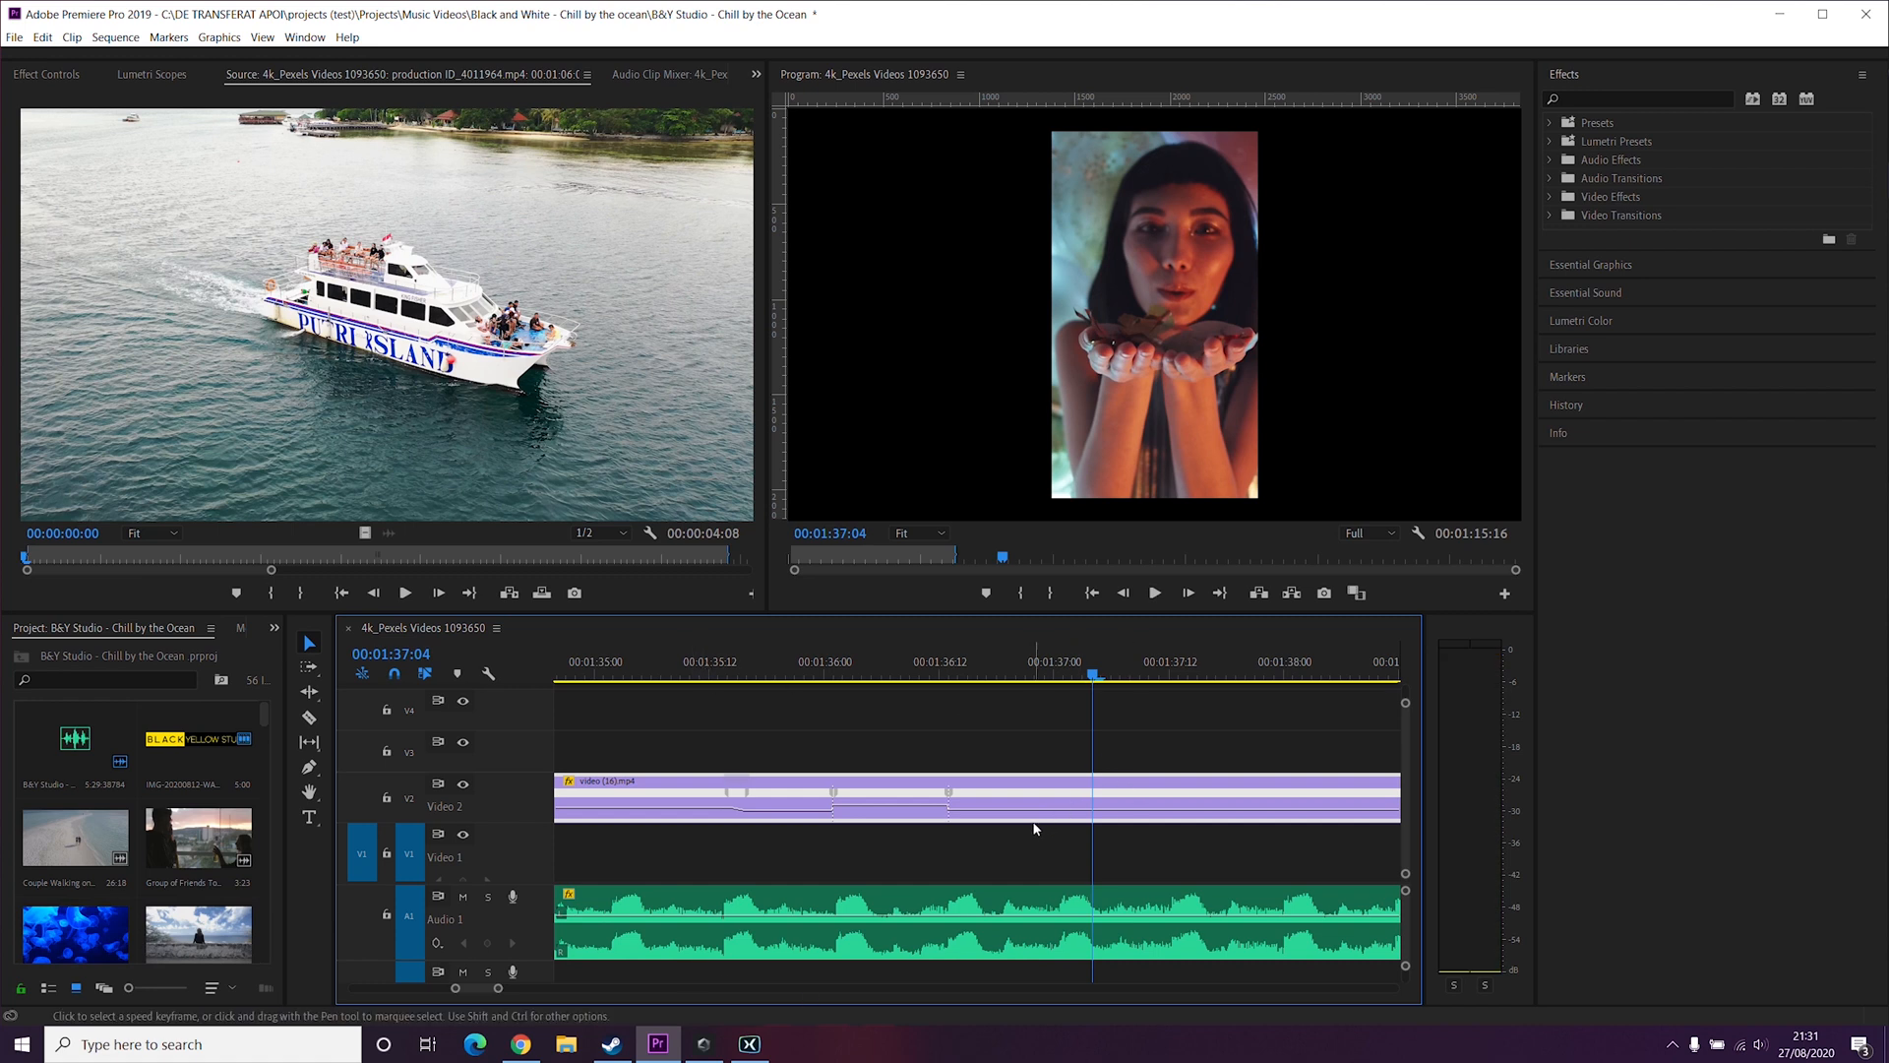
mouse_move(1025, 815)
left_mouse_down()
mouse_move(1028, 844)
mouse_move(1028, 822)
left_mouse_up()
scroll(724, 704, "up", 3)
left_click(693, 669)
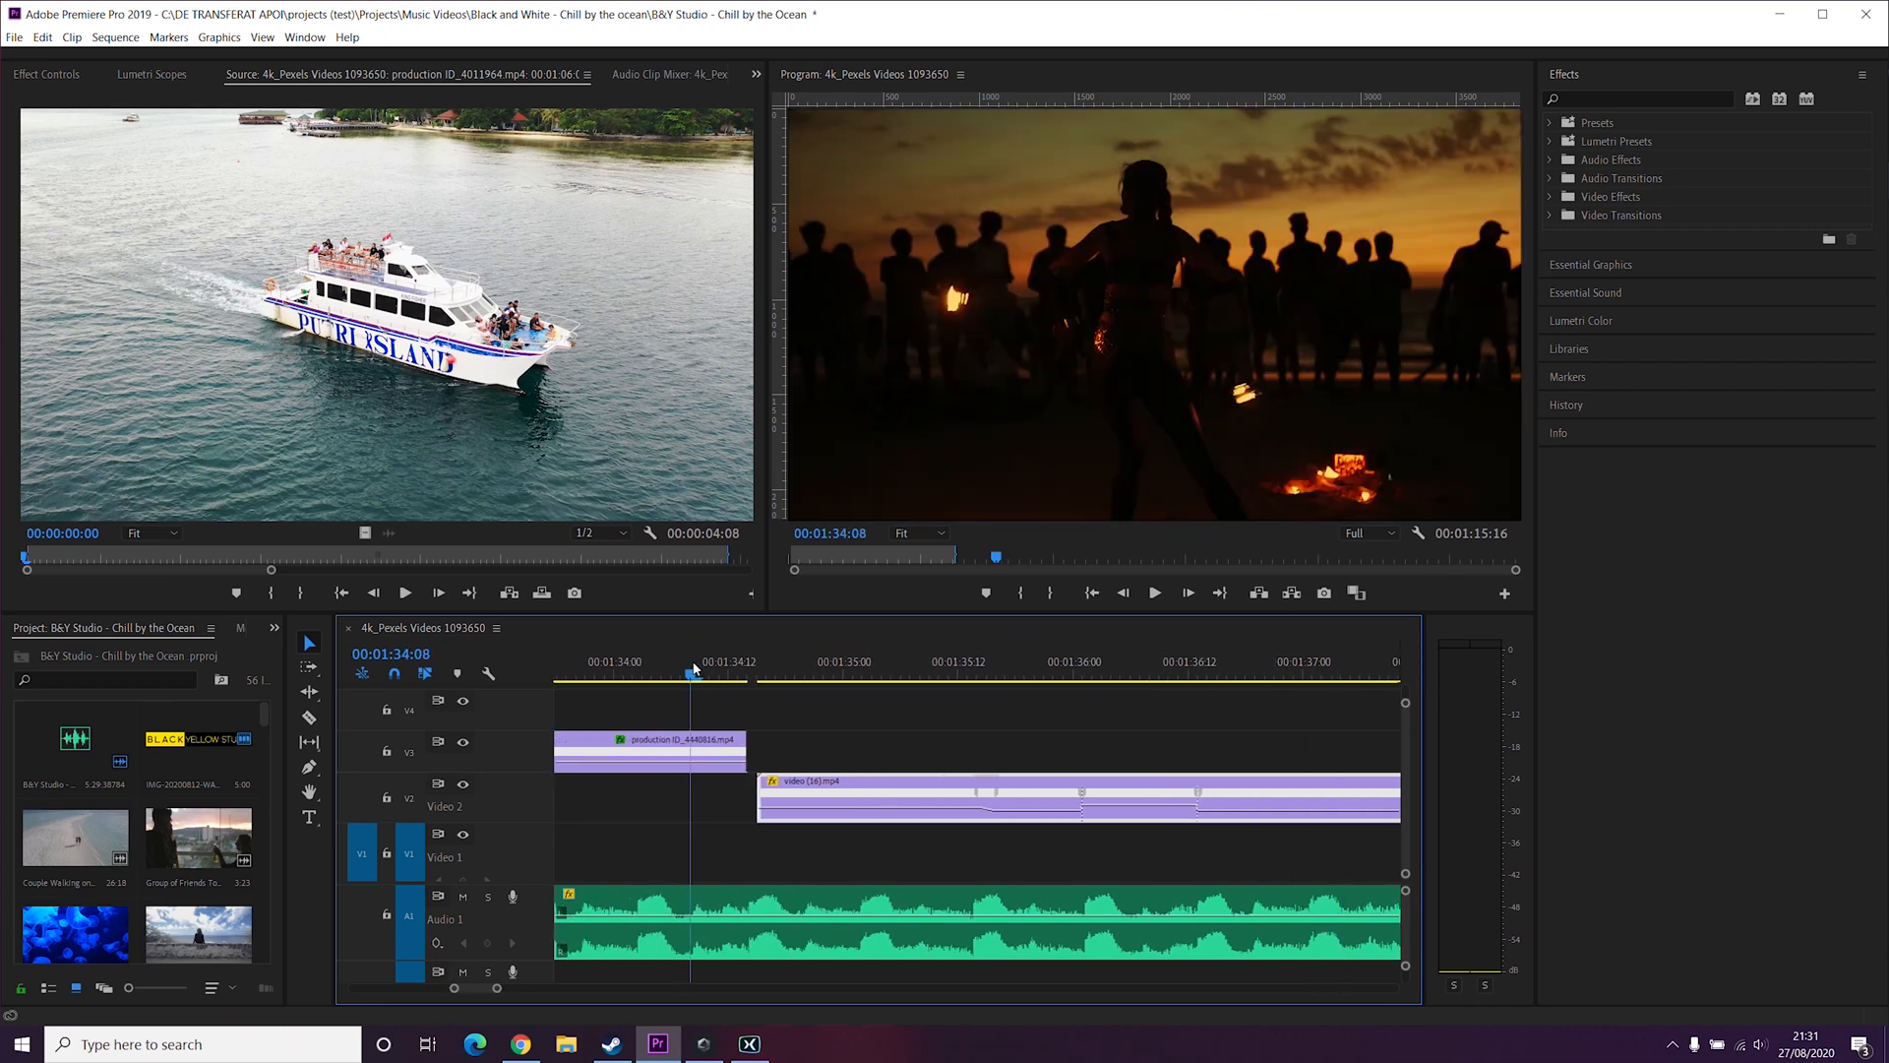
key("space")
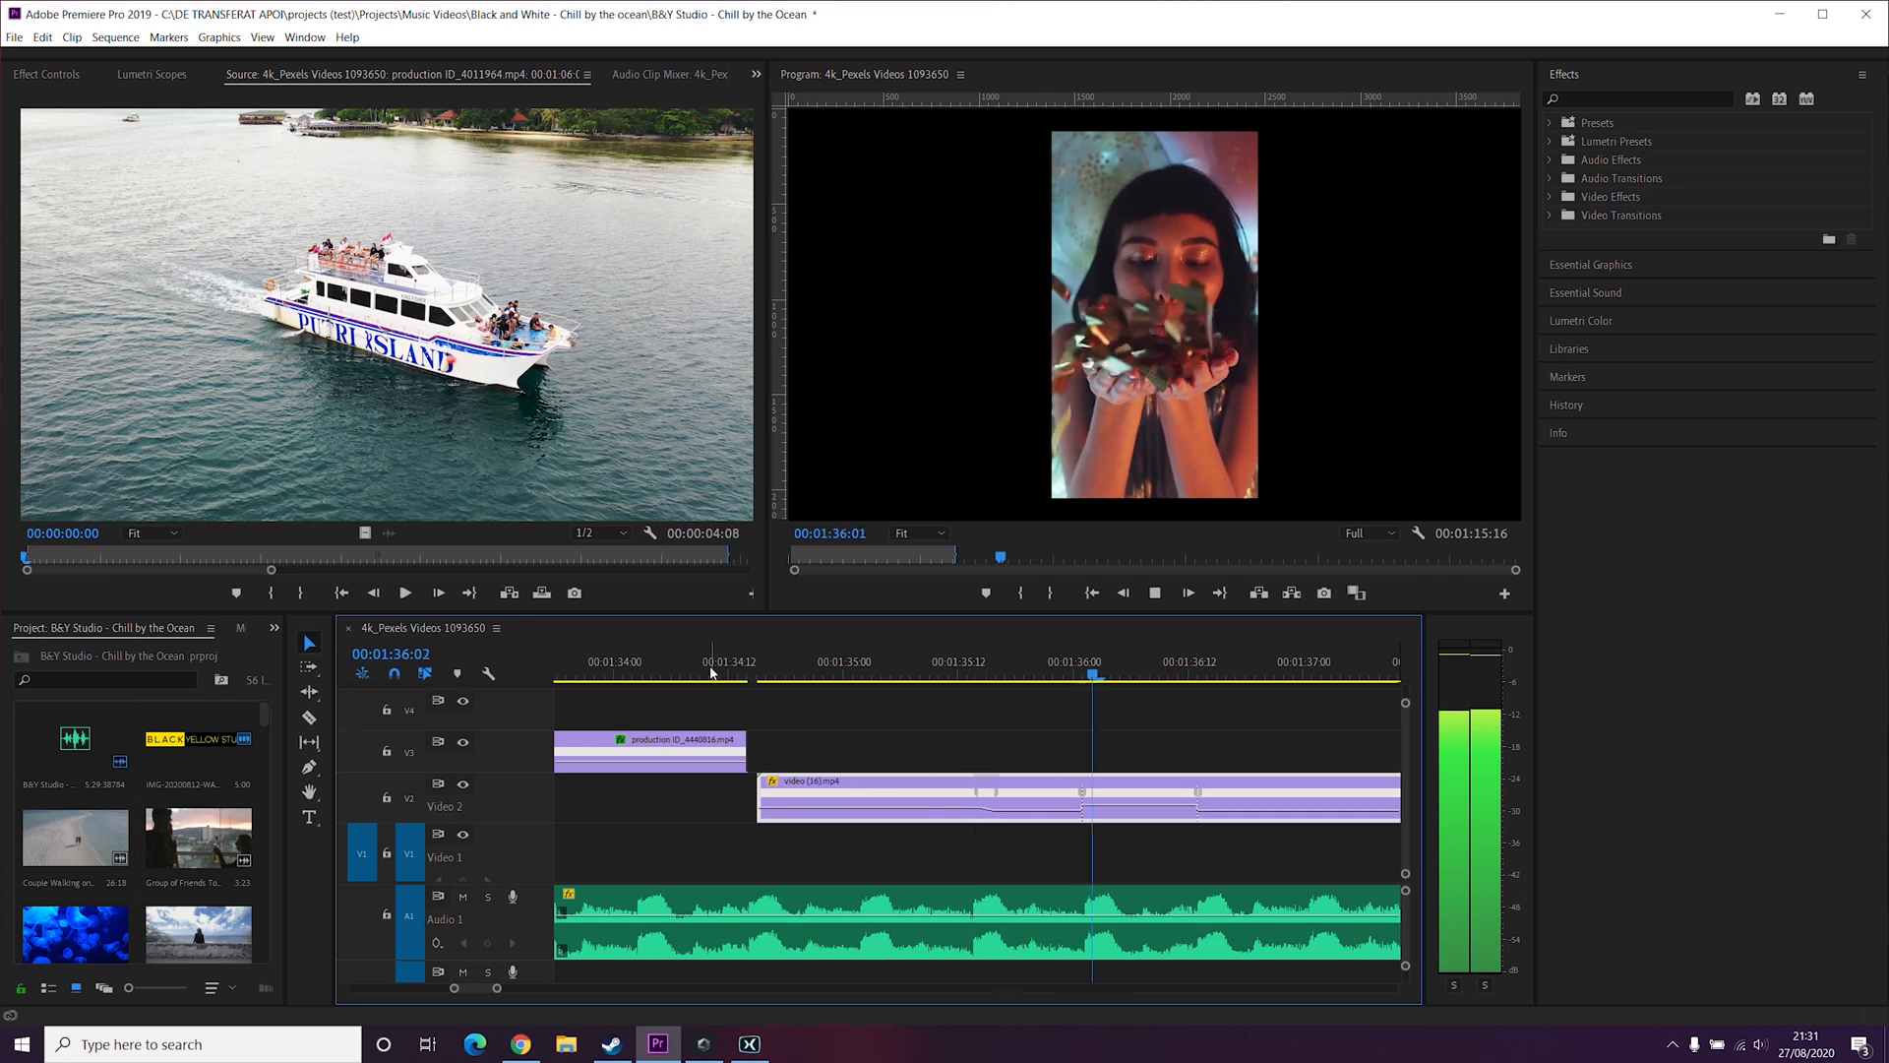
key("space")
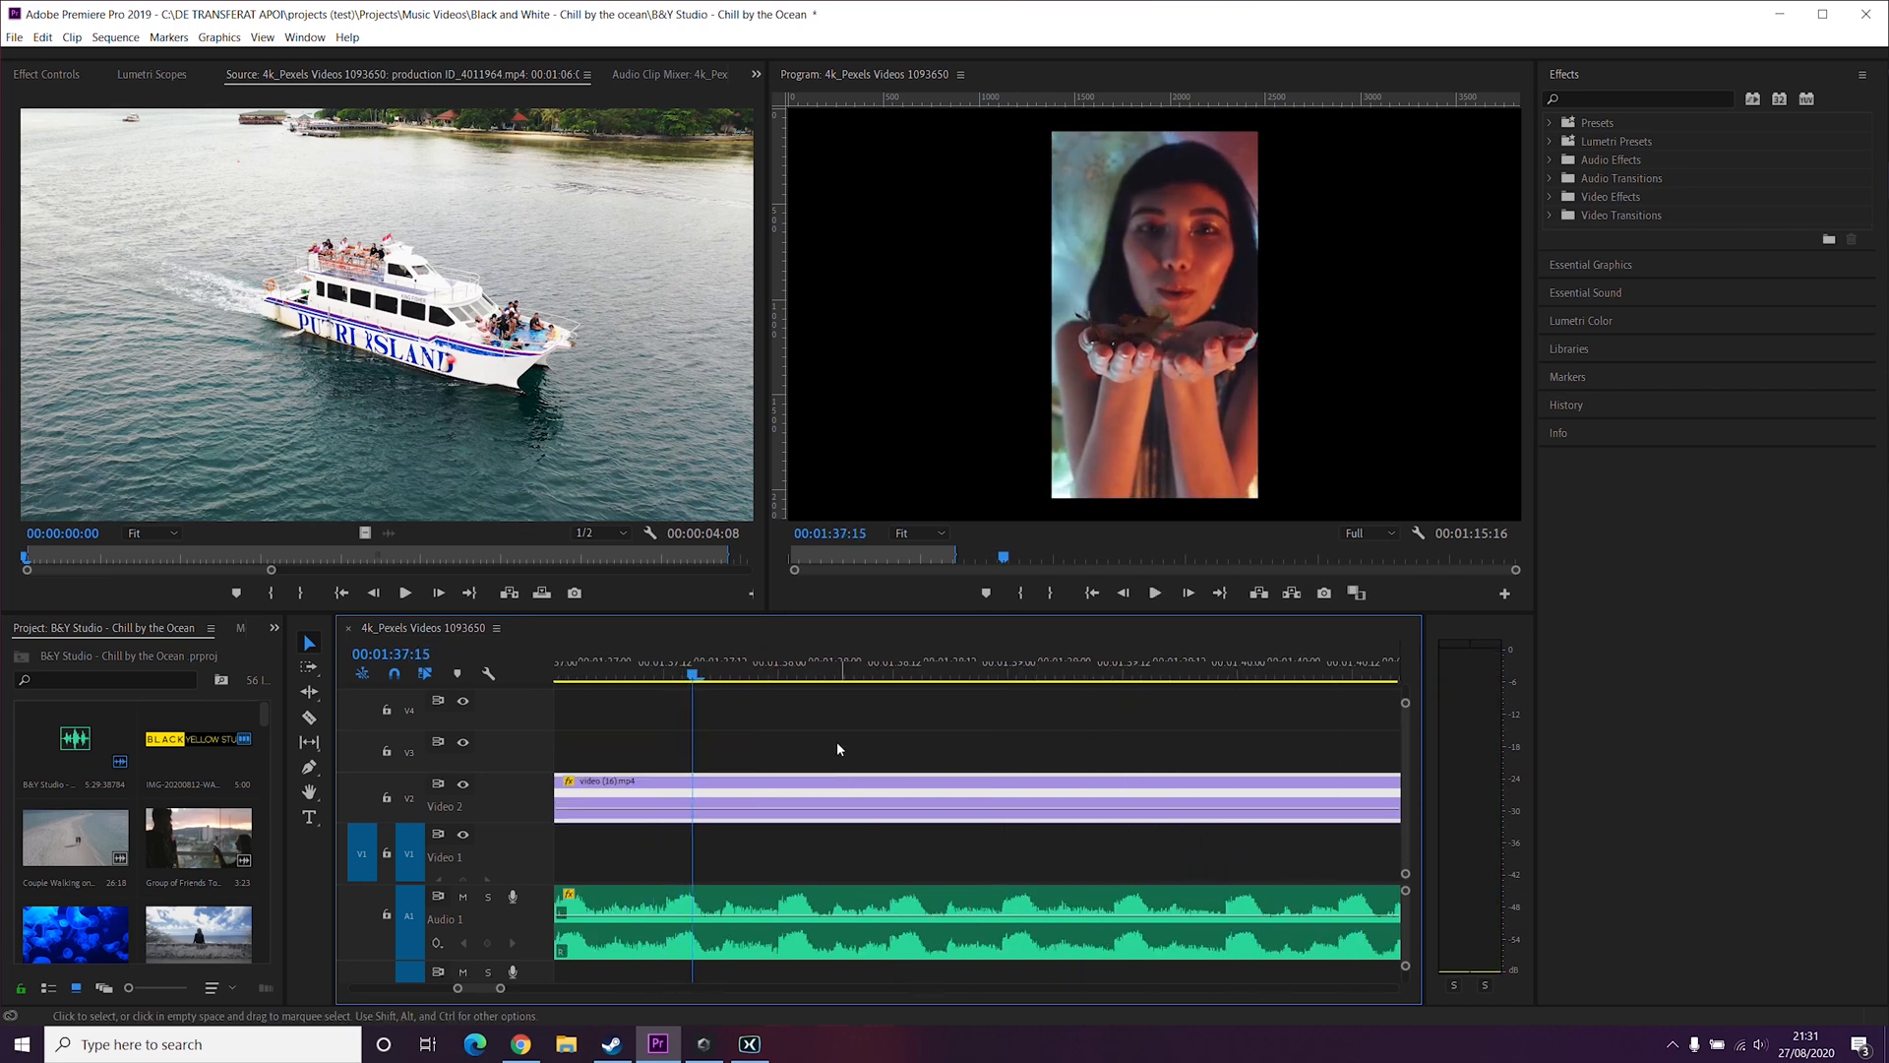
Step: Add a fourth speed keyframe further along the clip and raise the speed of the segment after it
scroll(832, 737, "up", 4)
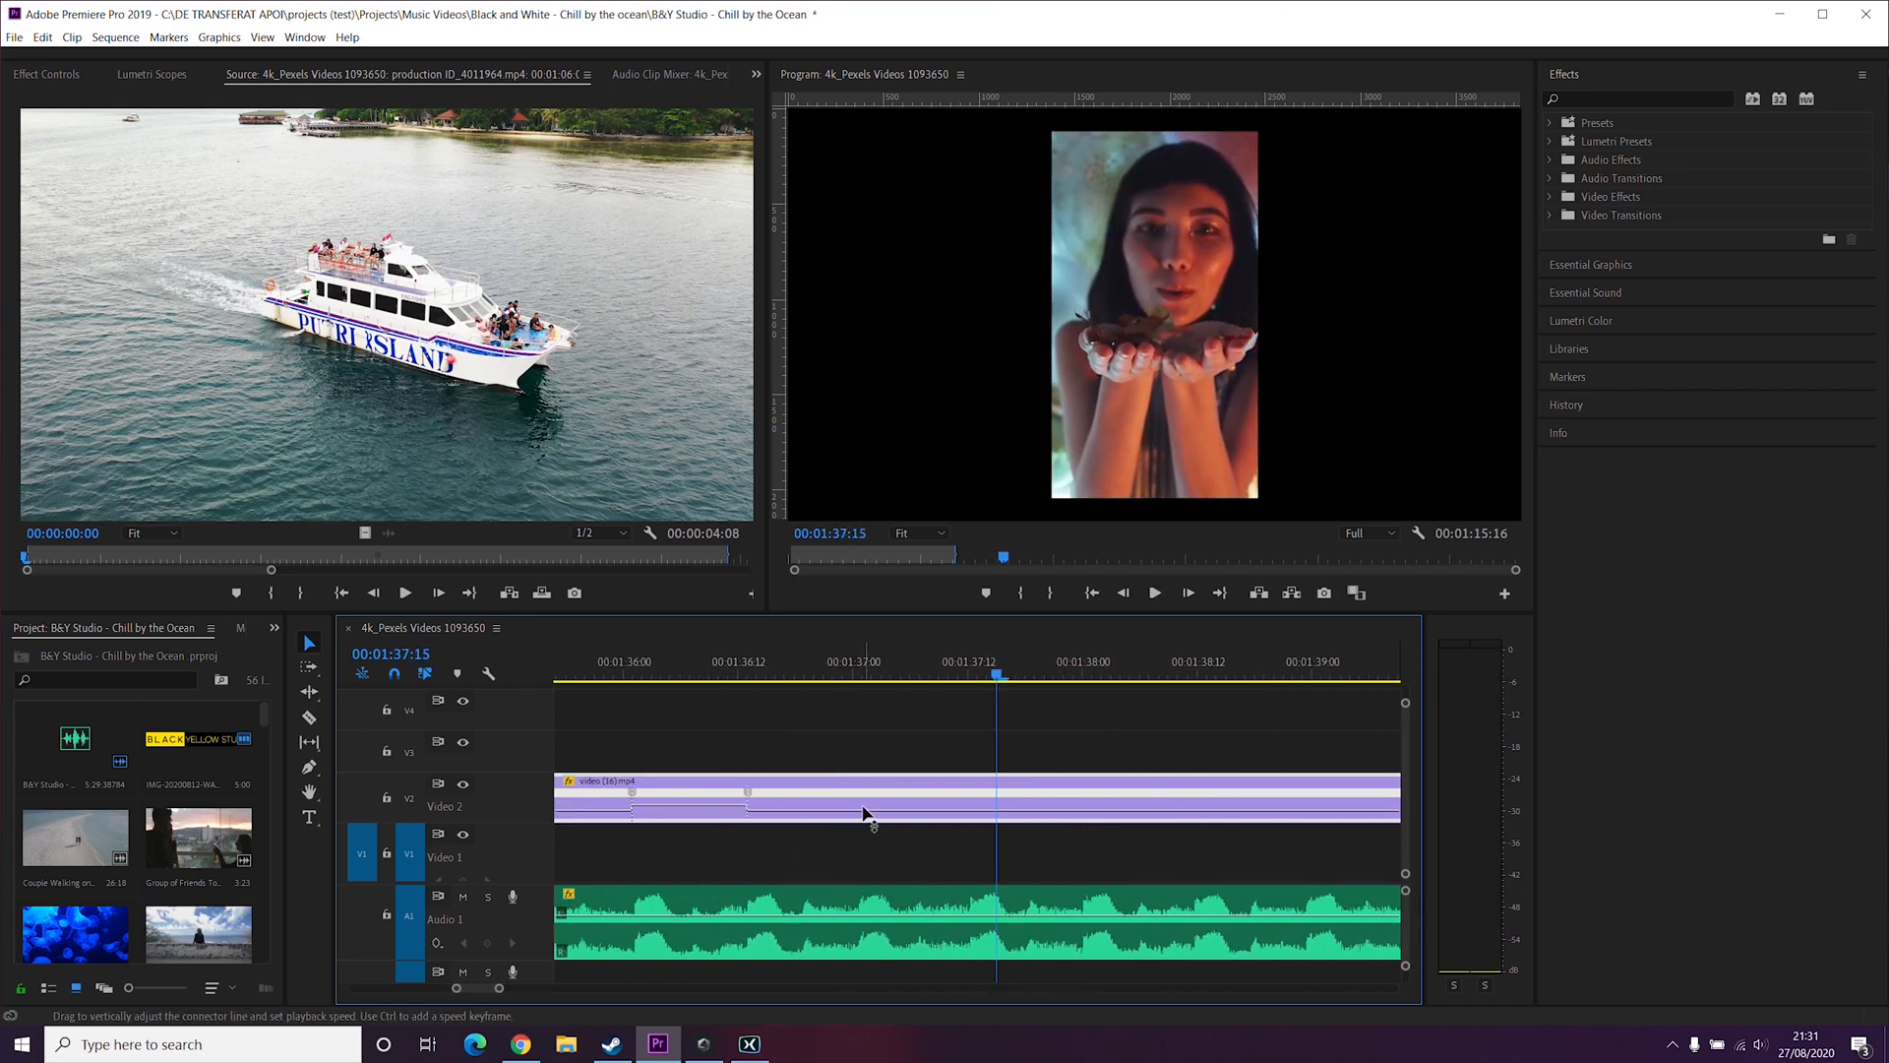
key("p")
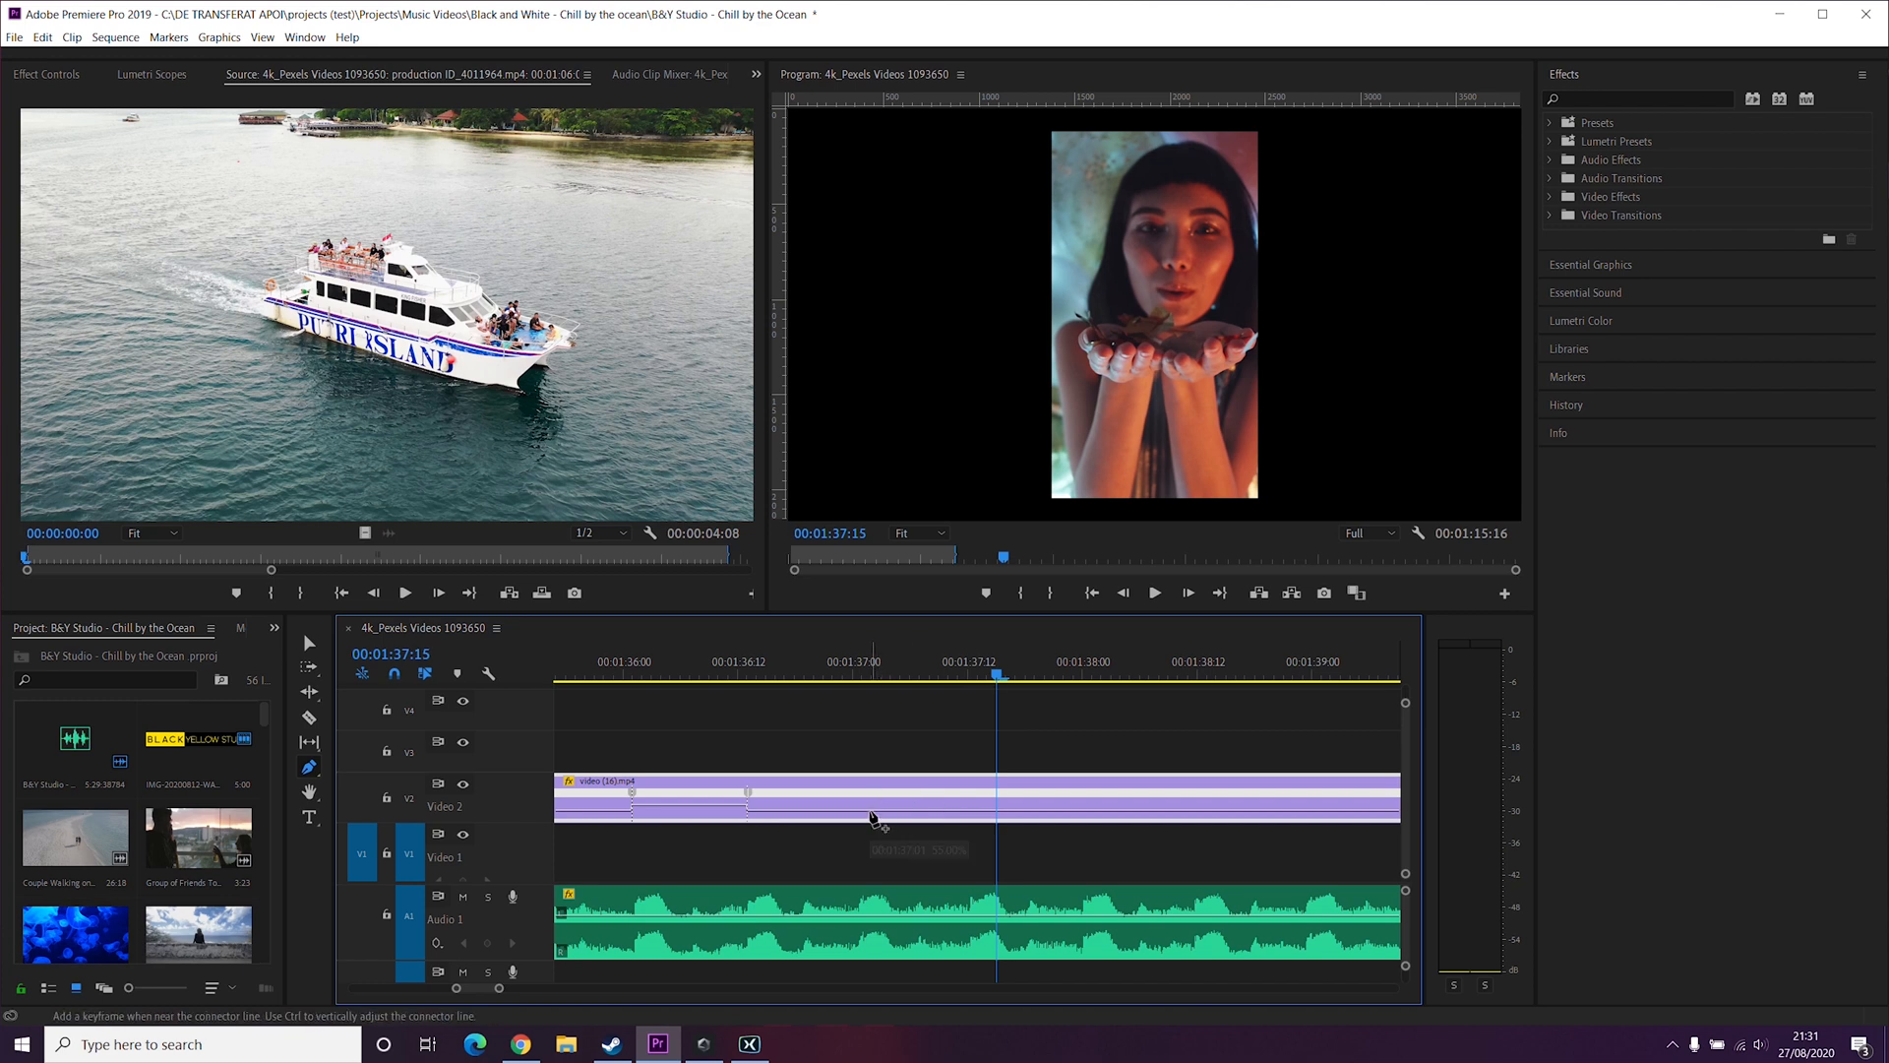
left_click(863, 812)
key("v")
left_click_drag(903, 811, 904, 800)
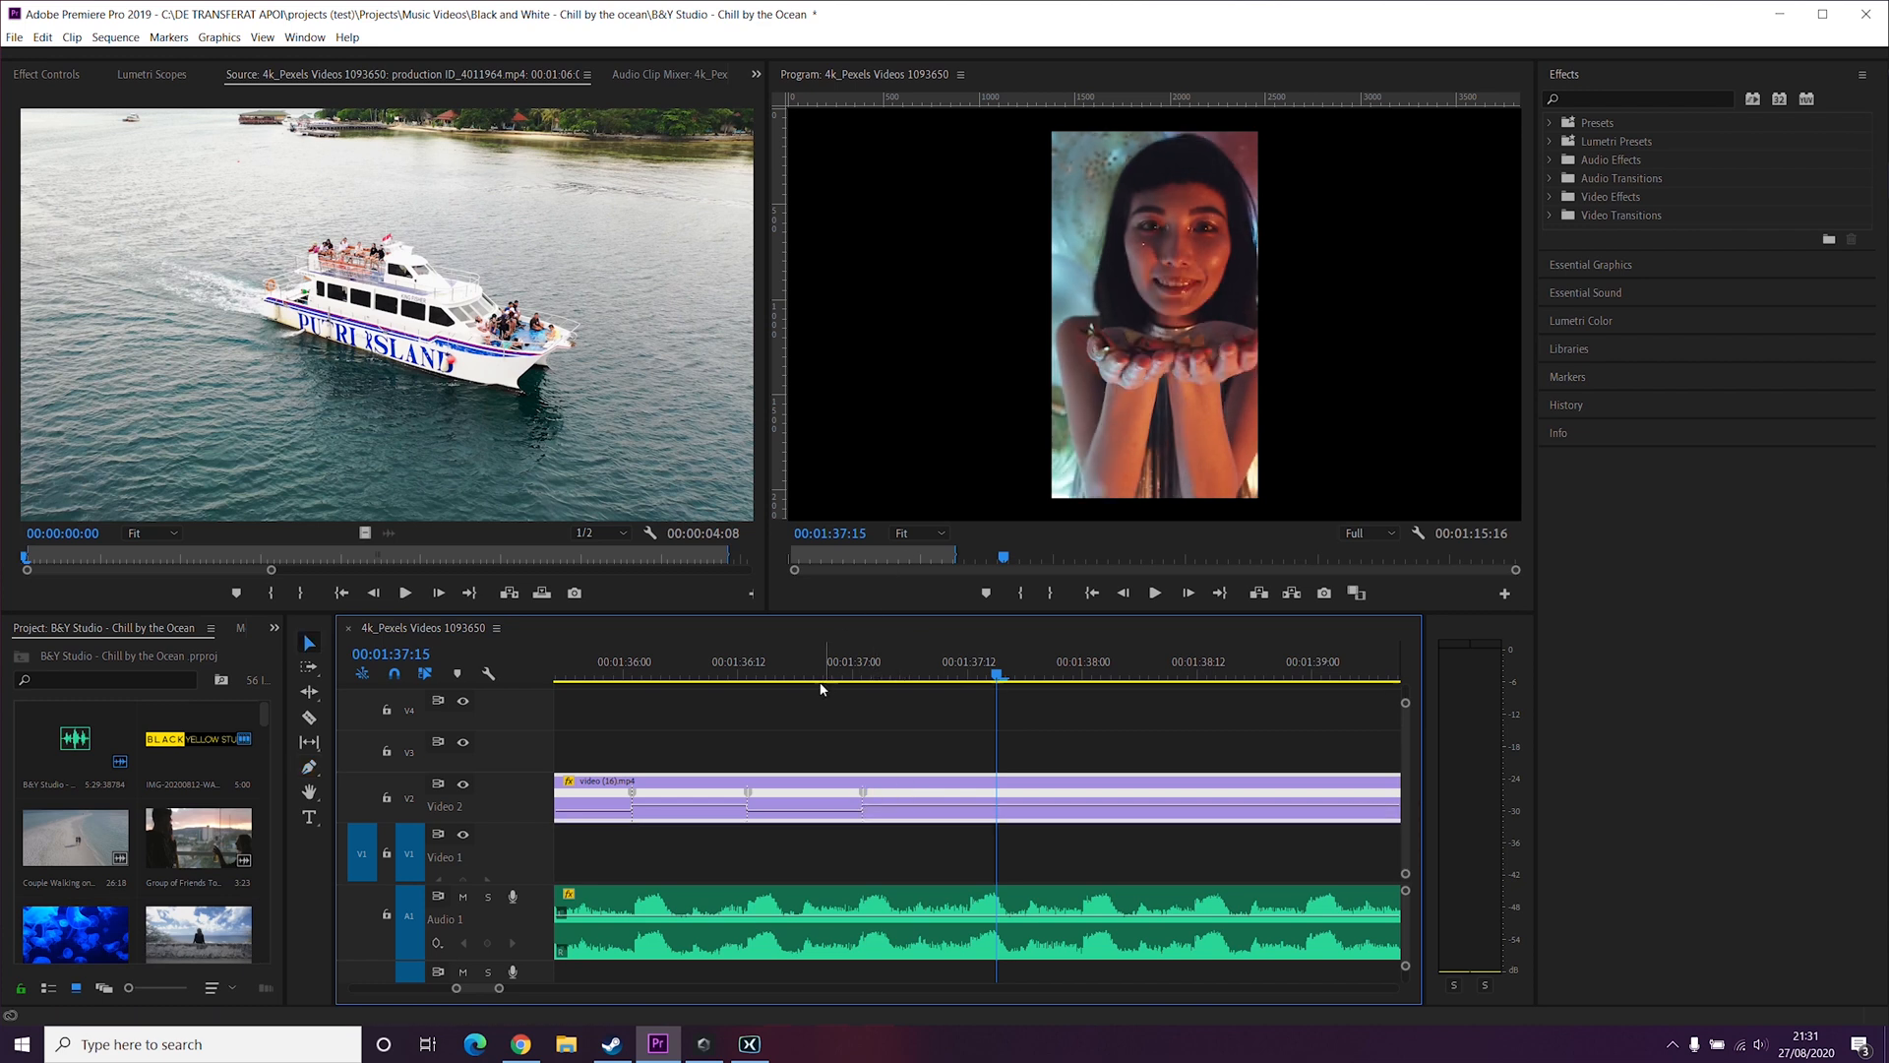
Step: Add a fifth speed keyframe near the playhead and set the following segment's speed to 56%
key("p")
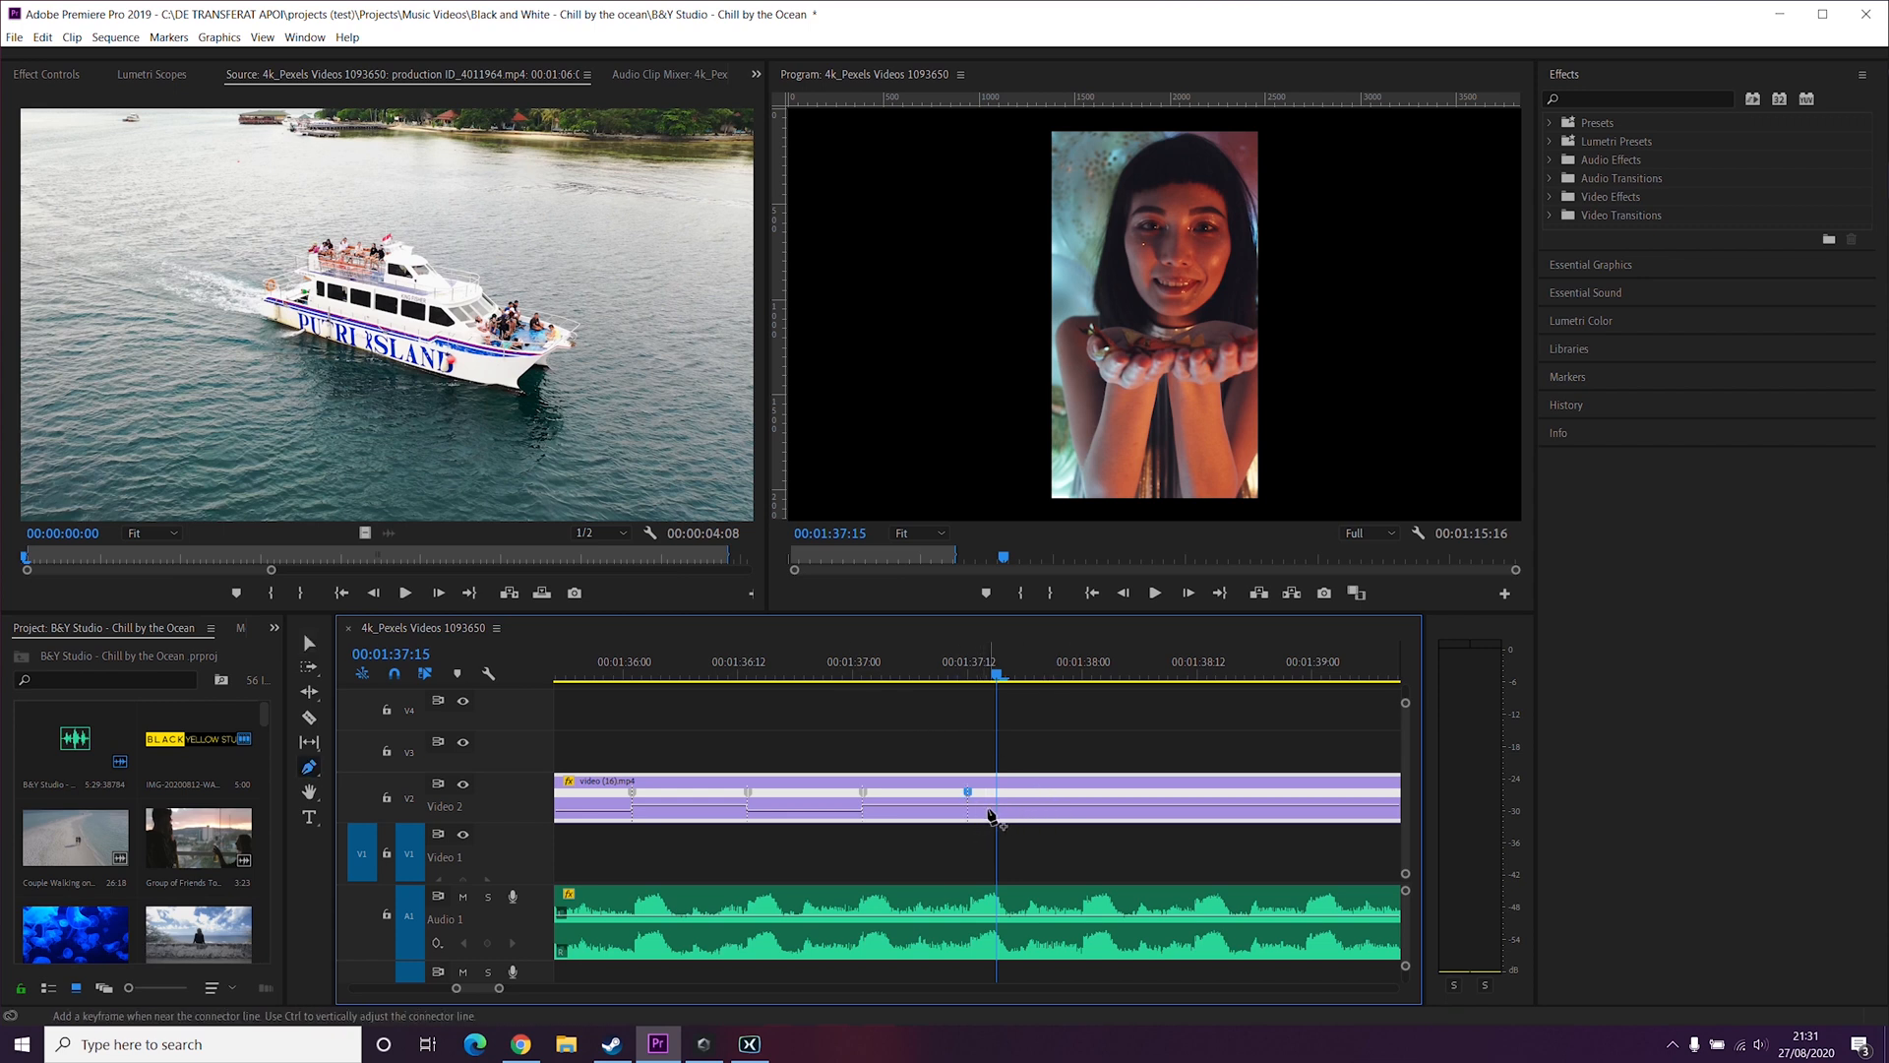
key("ctrl+z")
left_click(986, 808)
key("v")
mouse_move(1060, 806)
left_mouse_down()
mouse_move(1060, 833)
mouse_move(1061, 807)
mouse_move(1025, 815)
left_mouse_up()
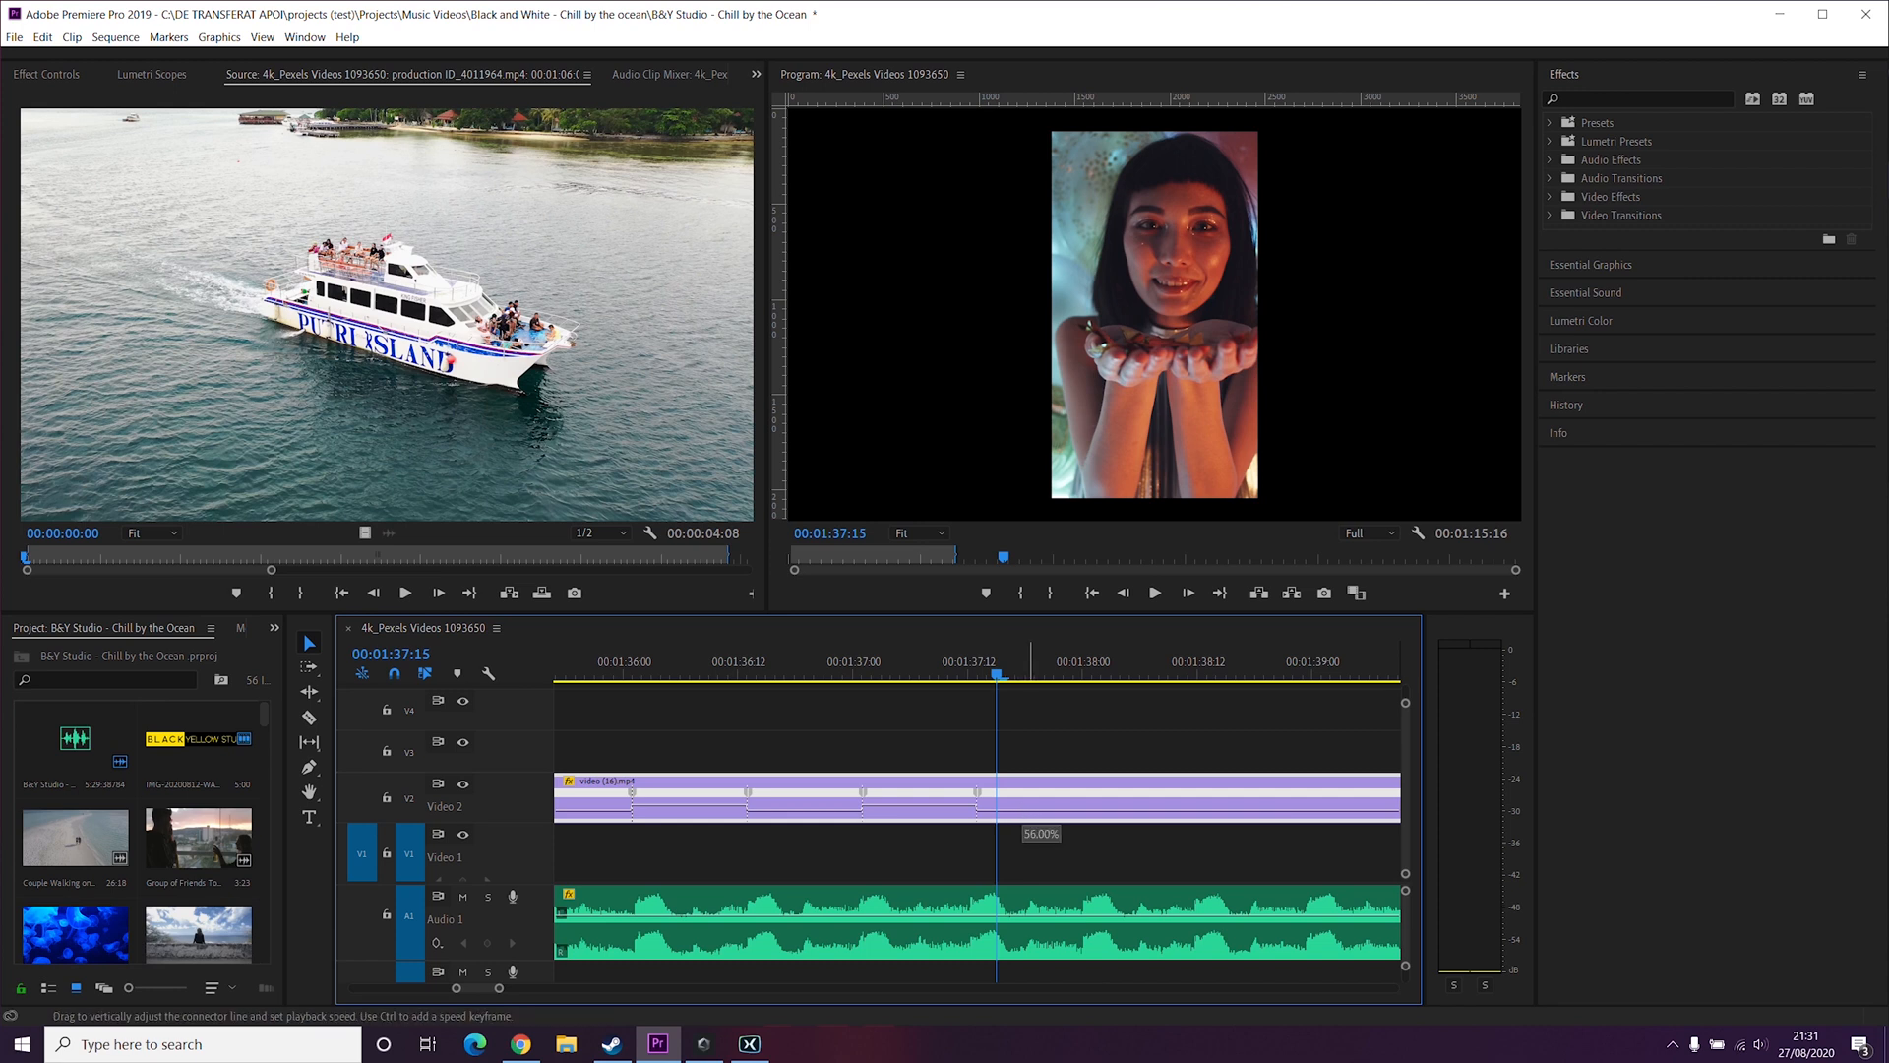
left_click_drag(1025, 812, 1025, 813)
Step: Play back the whole speed-ramped confetti clip from before its start
scroll(974, 805, "up", 8)
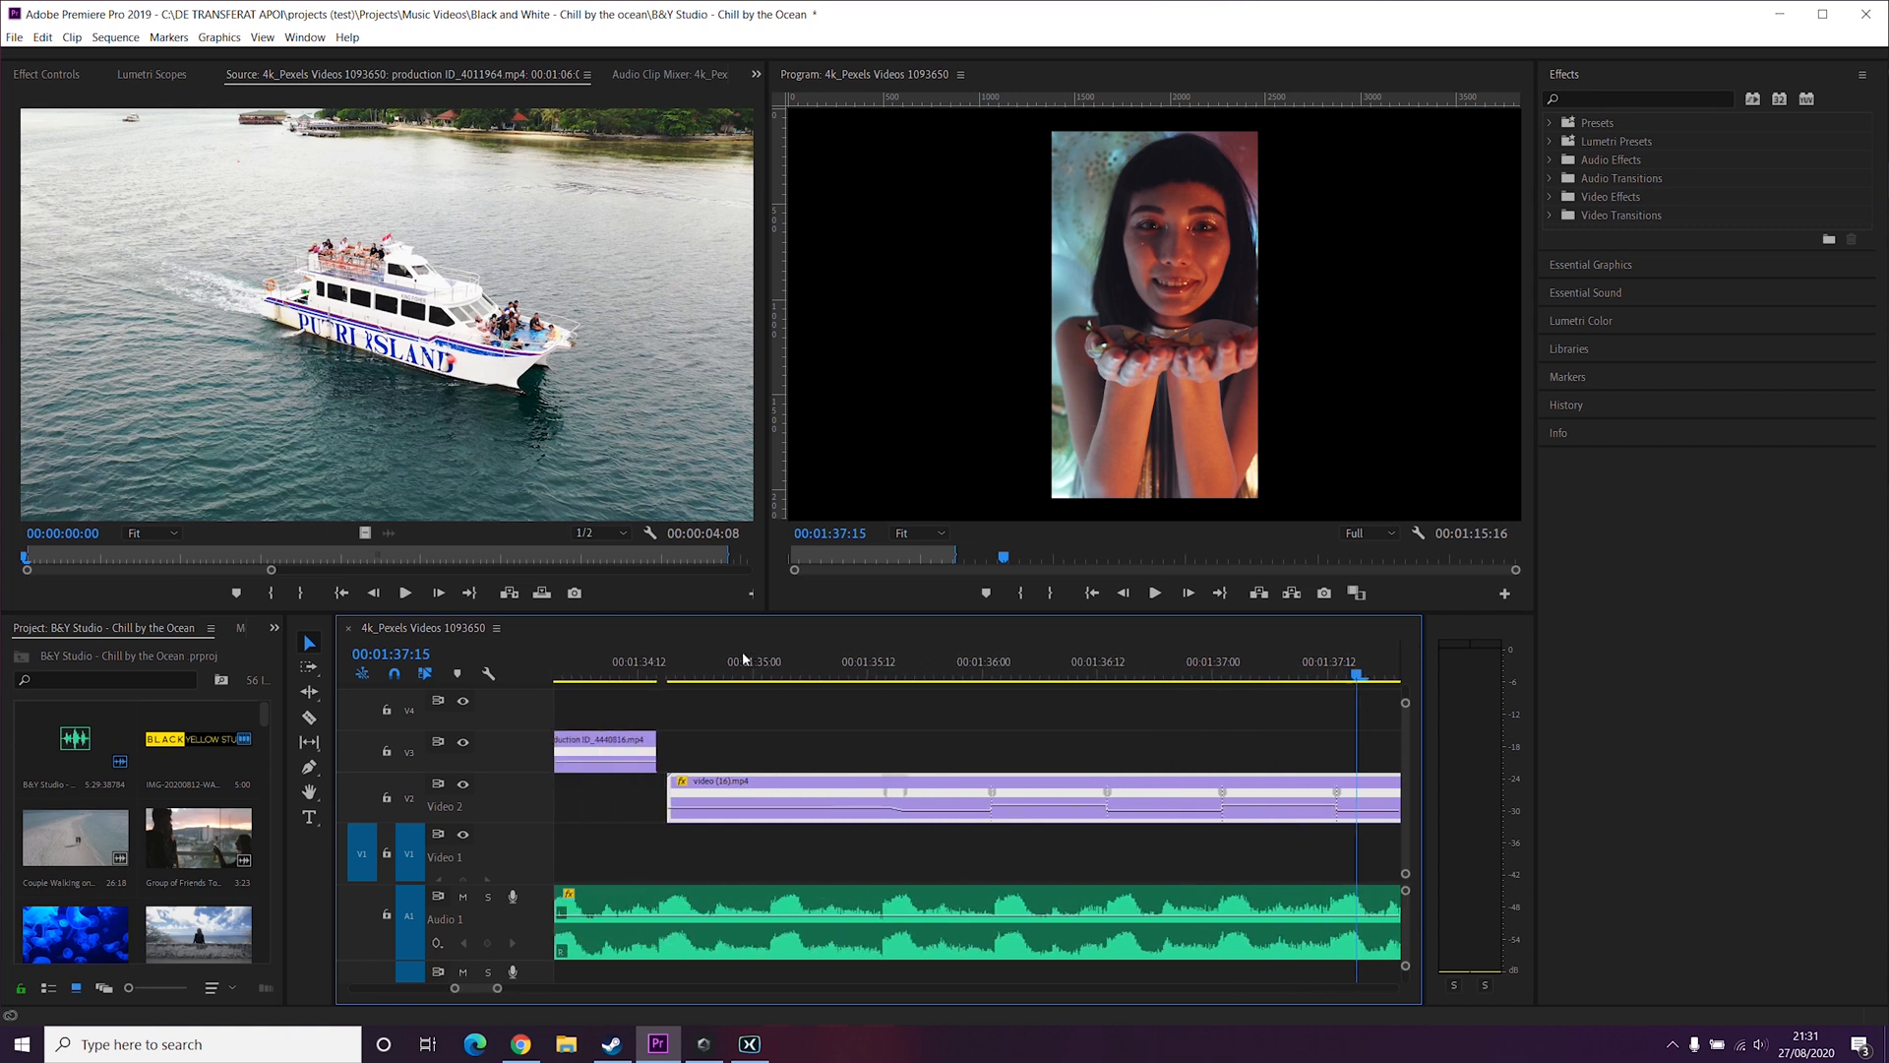
left_click(783, 673)
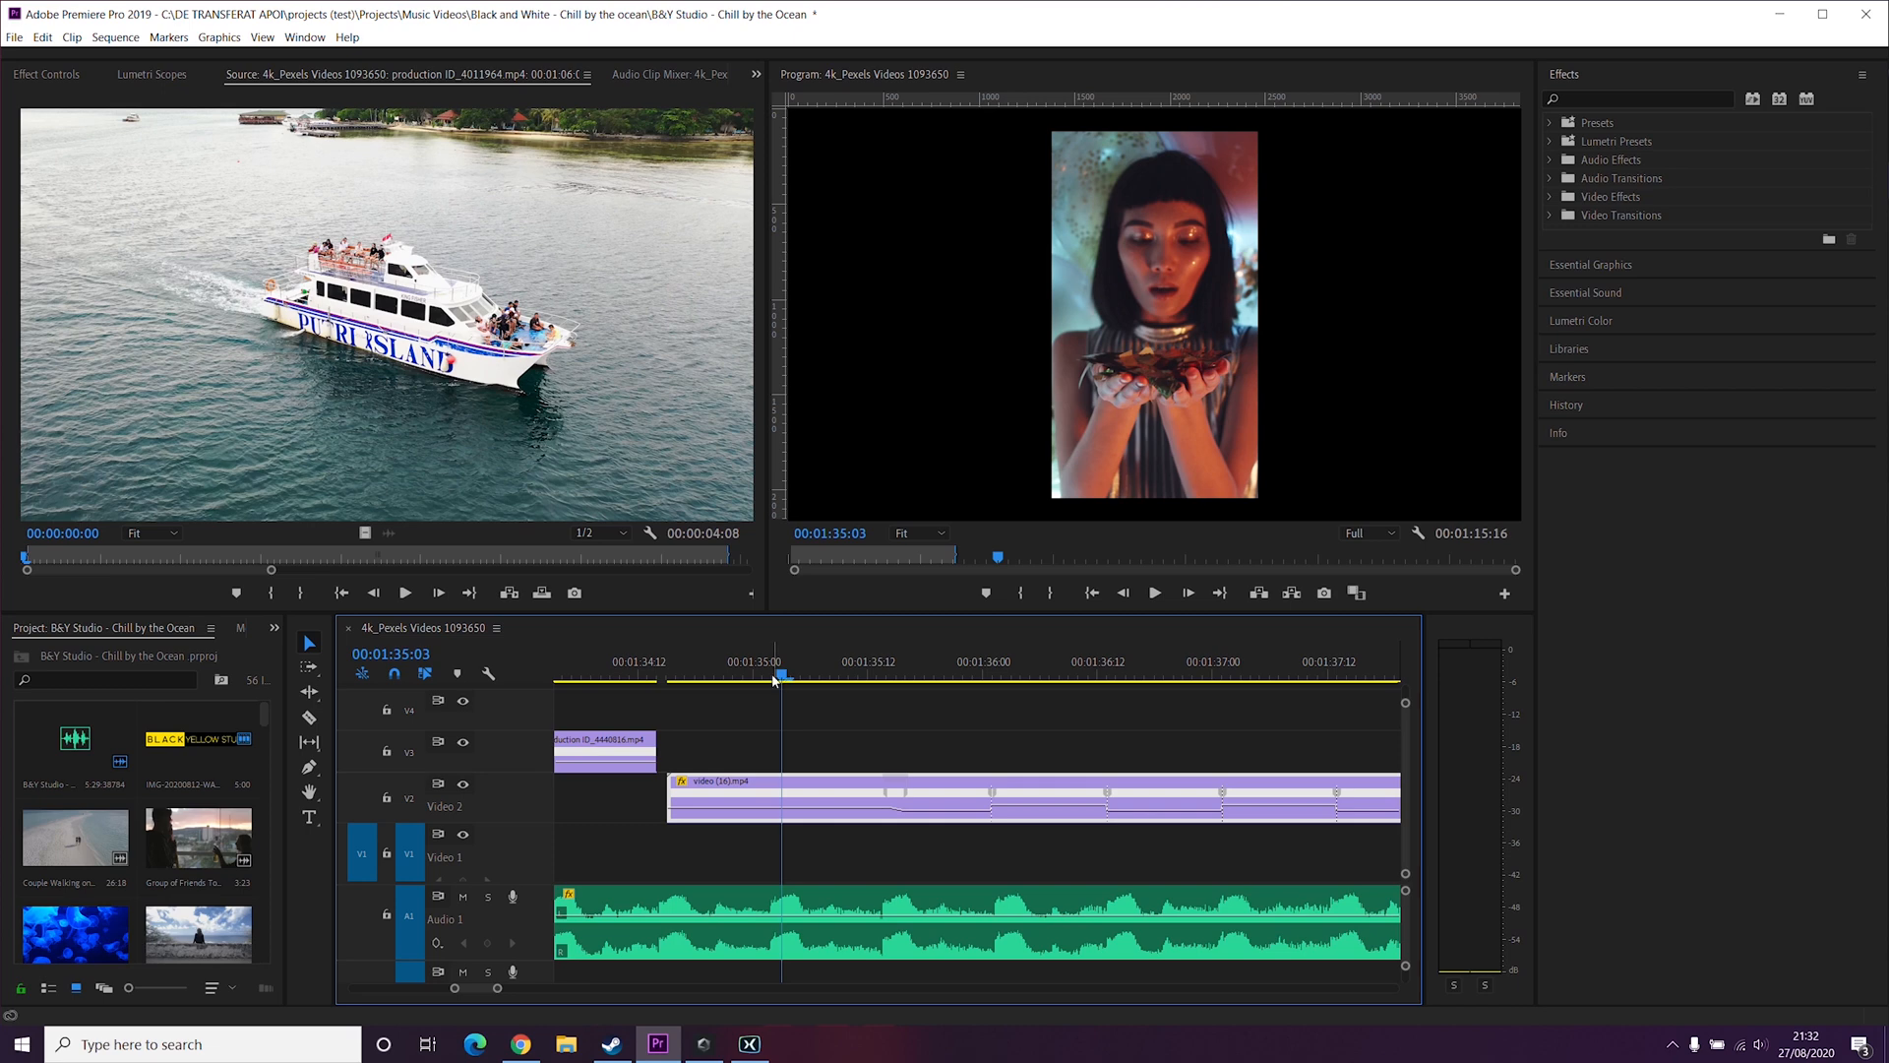
key("space")
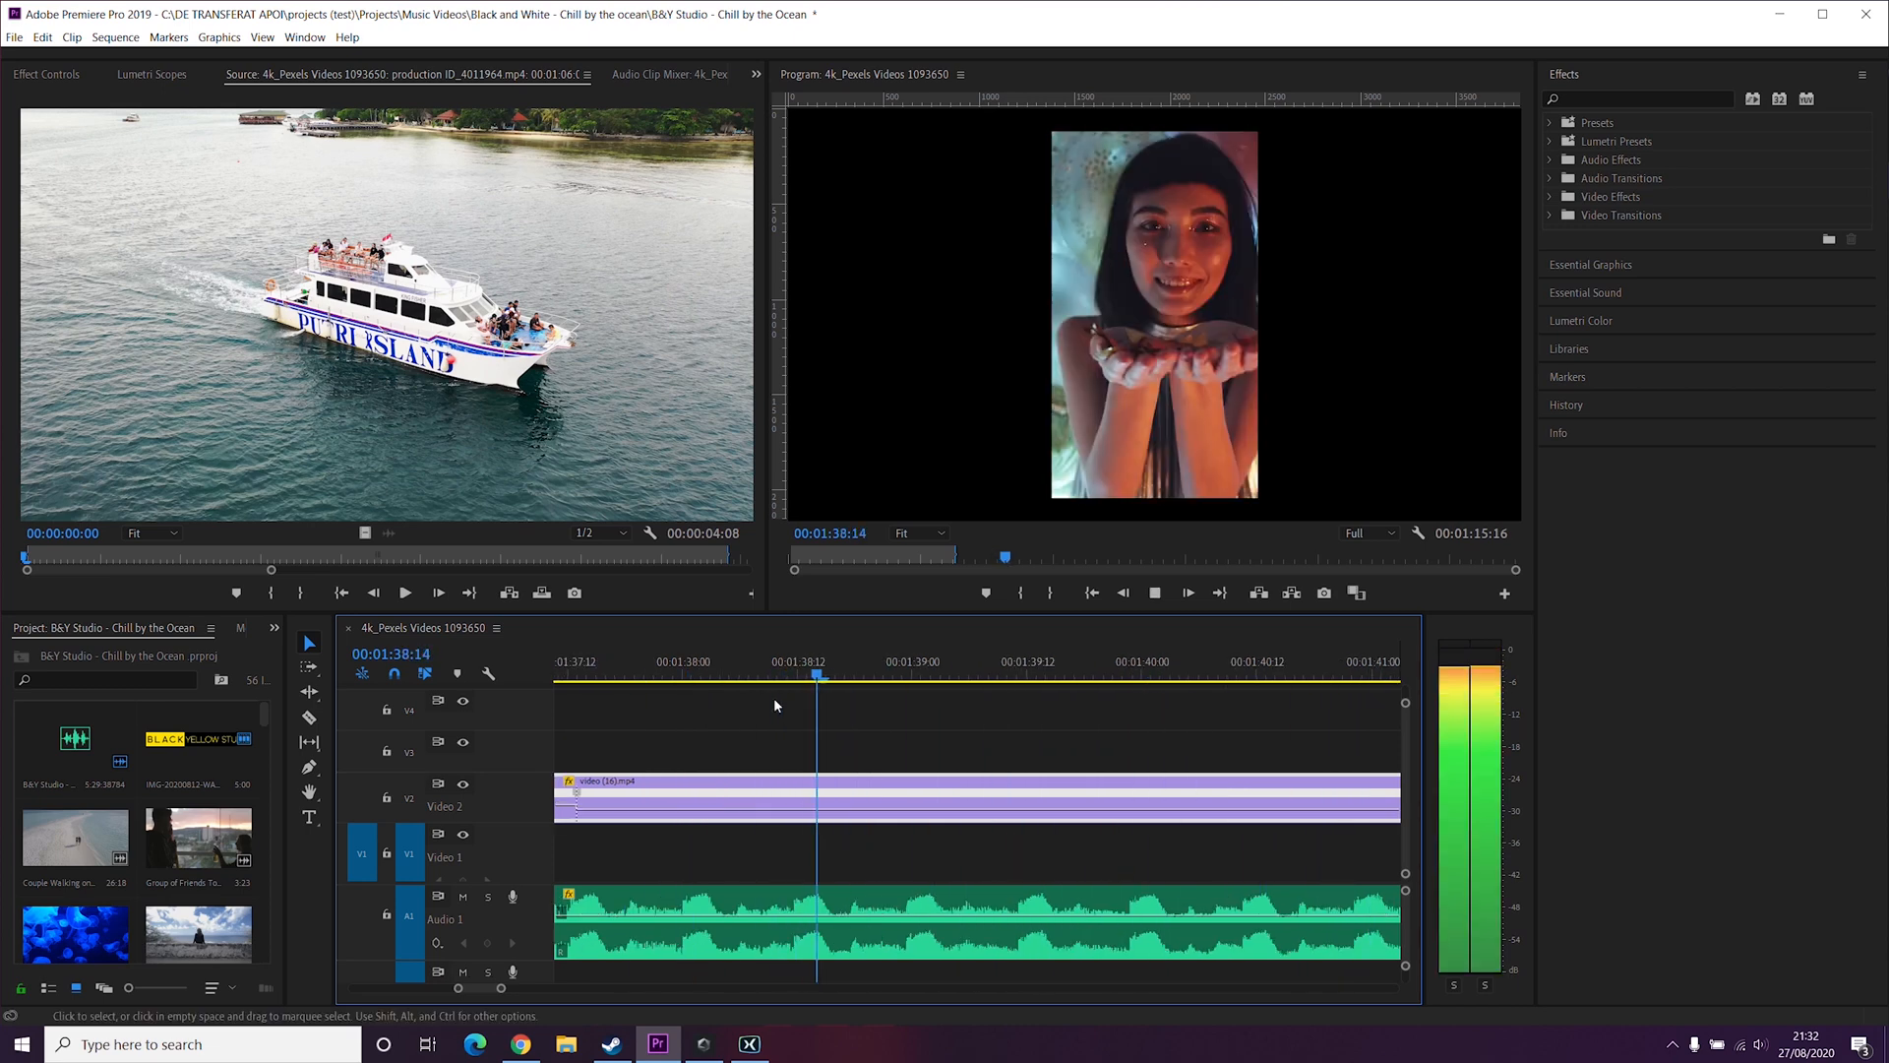
key("space")
key("p")
key("space")
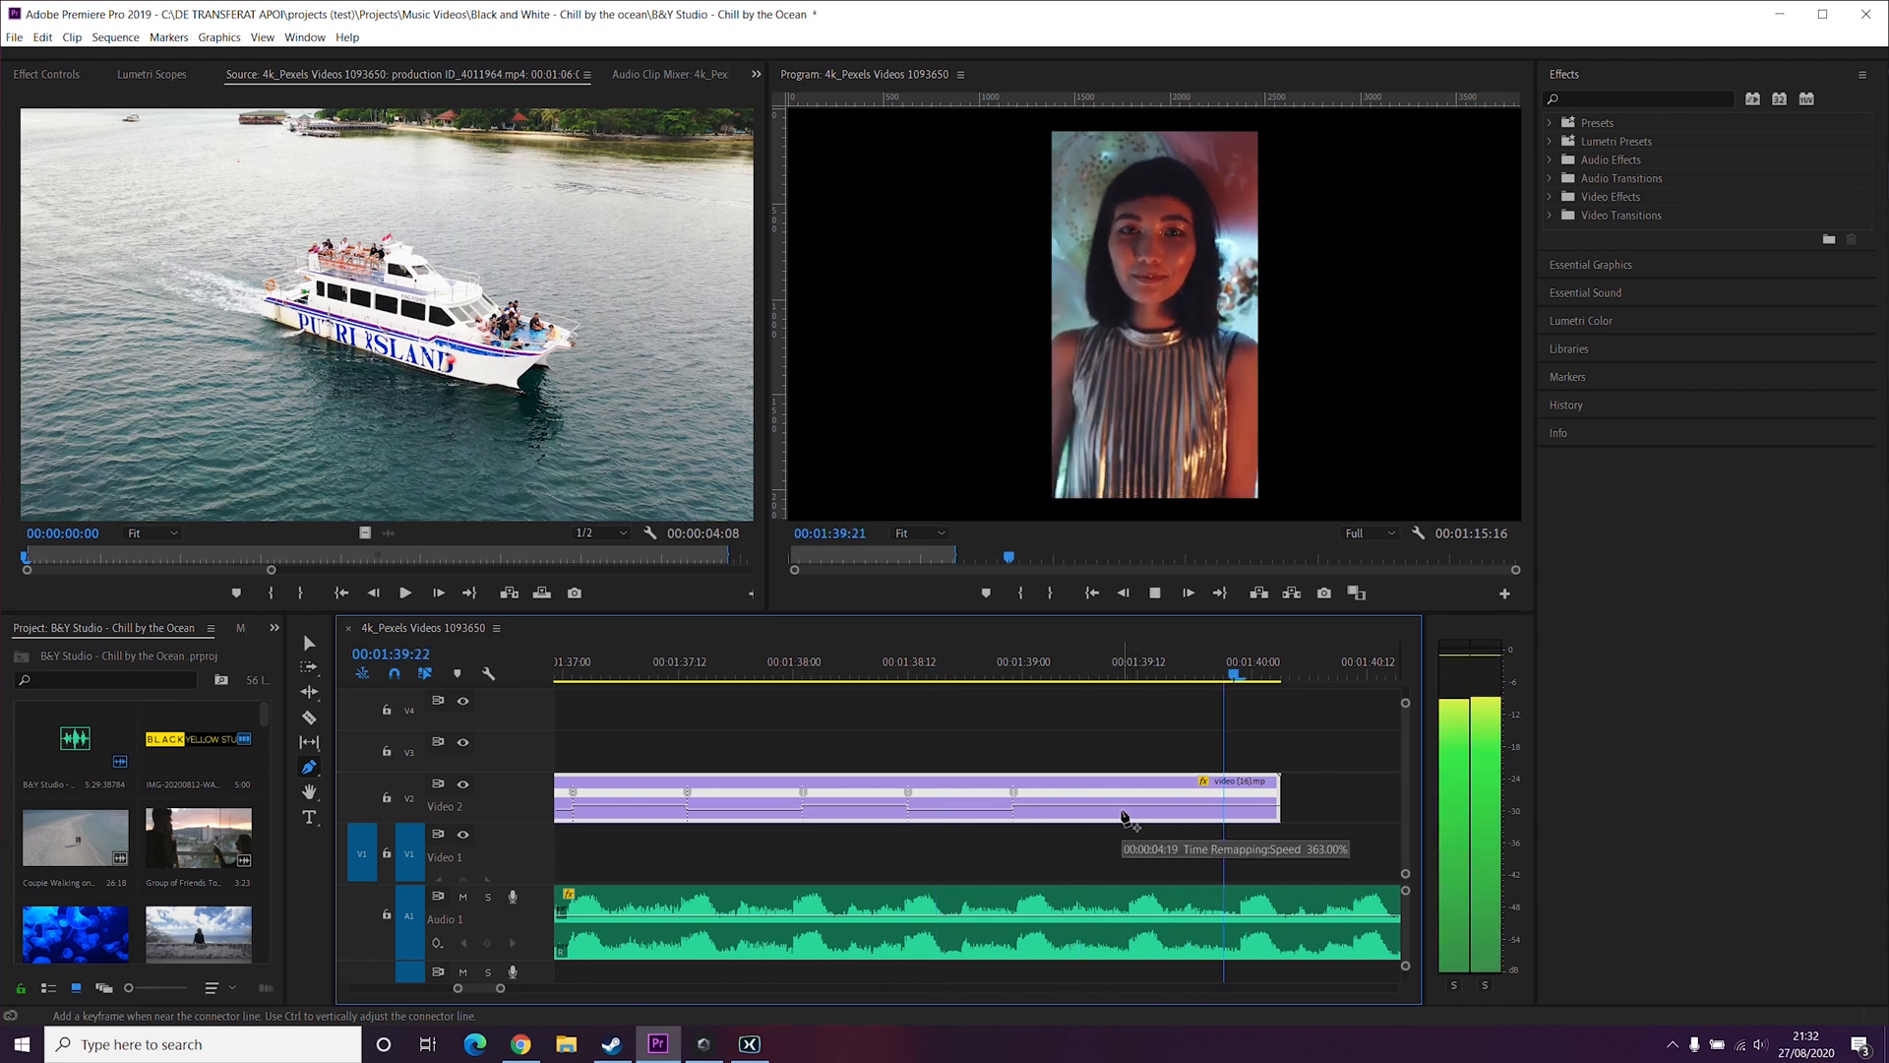
key("space")
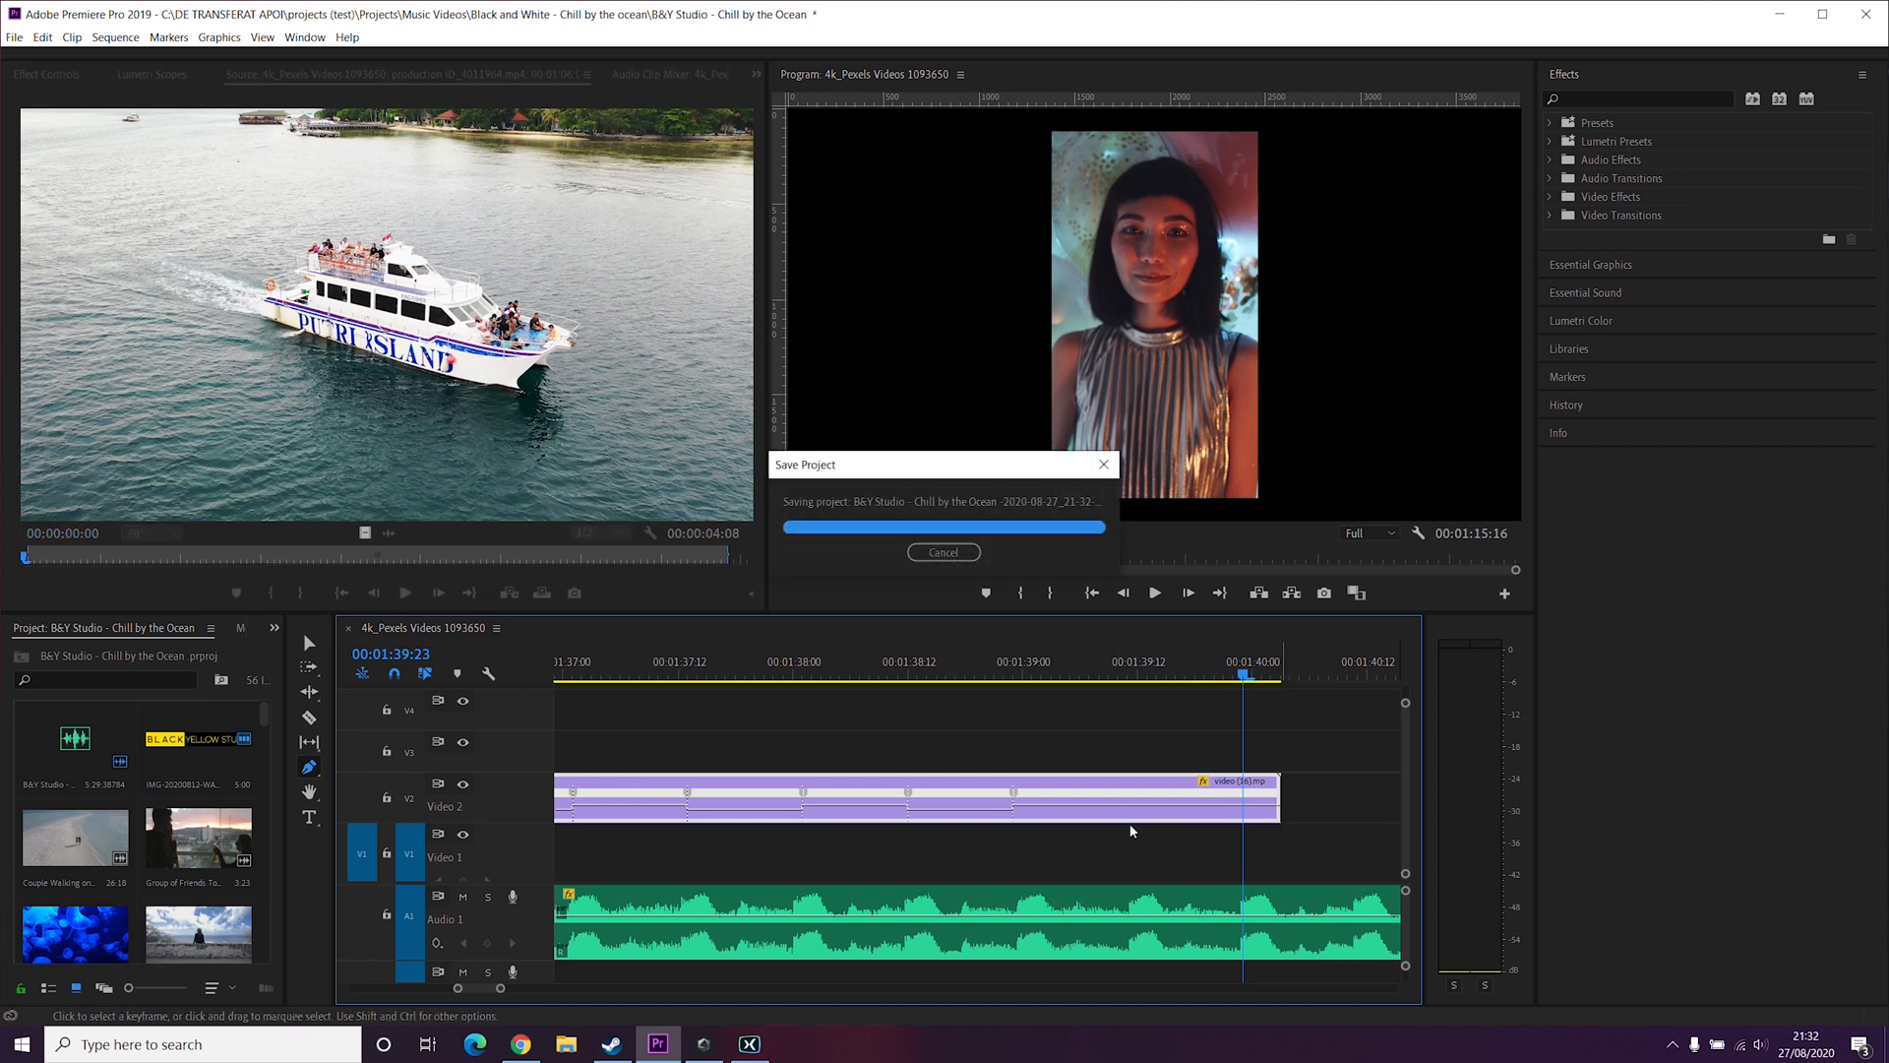
Step: Slightly raise the playback speed of the last speed segment of the confetti clip
key("v")
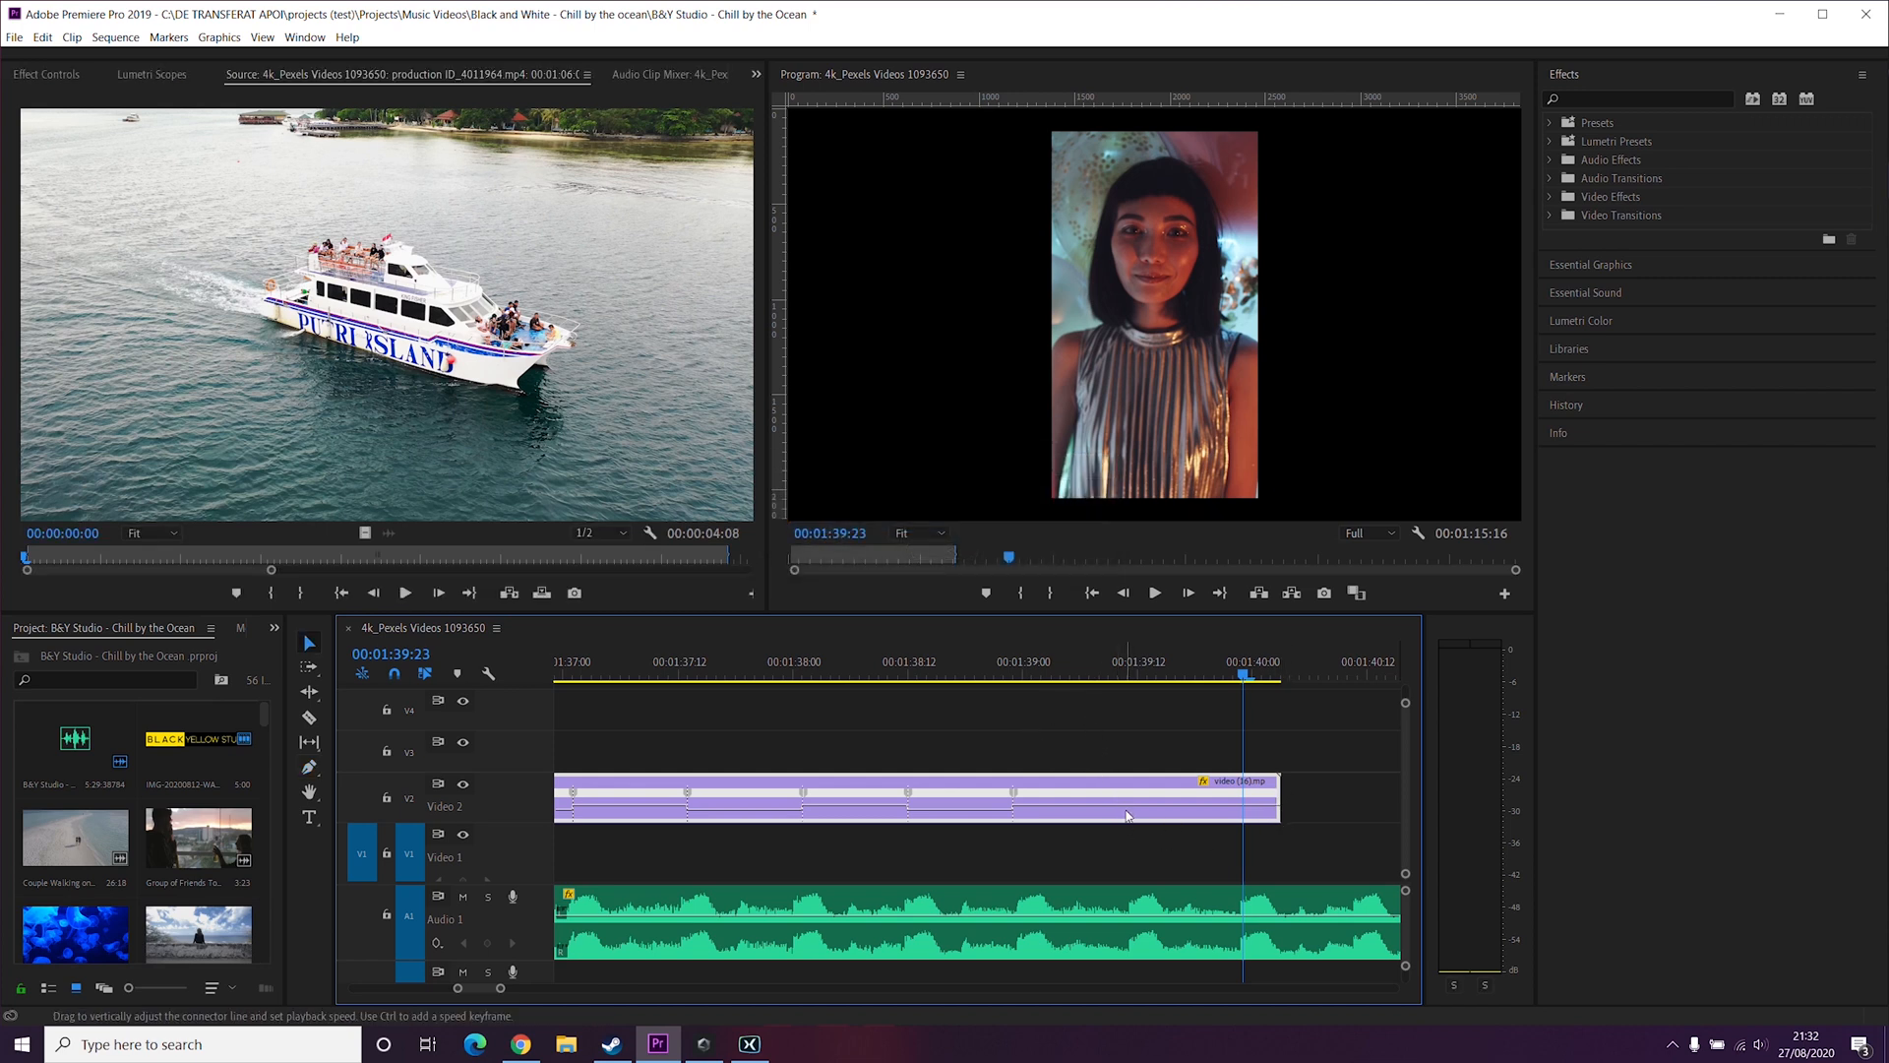
key("space")
key("space")
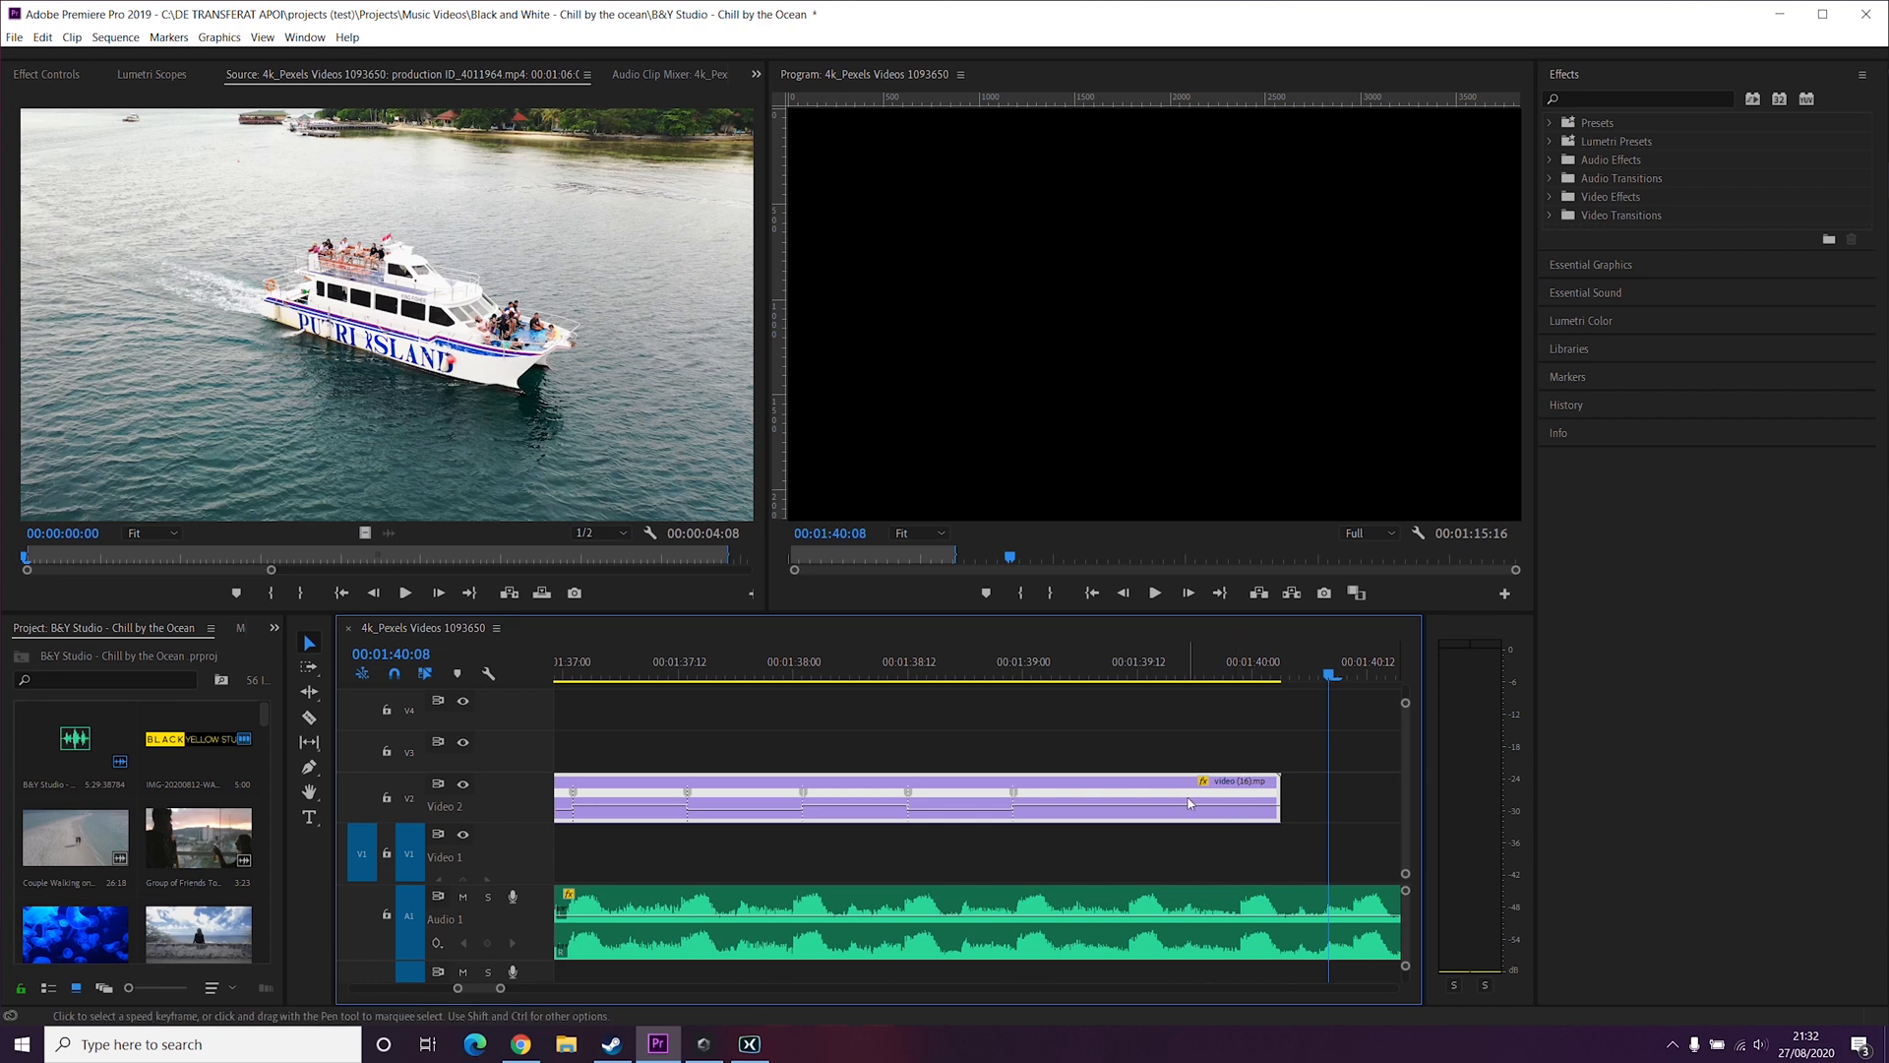
left_click_drag(1180, 806, 1179, 805)
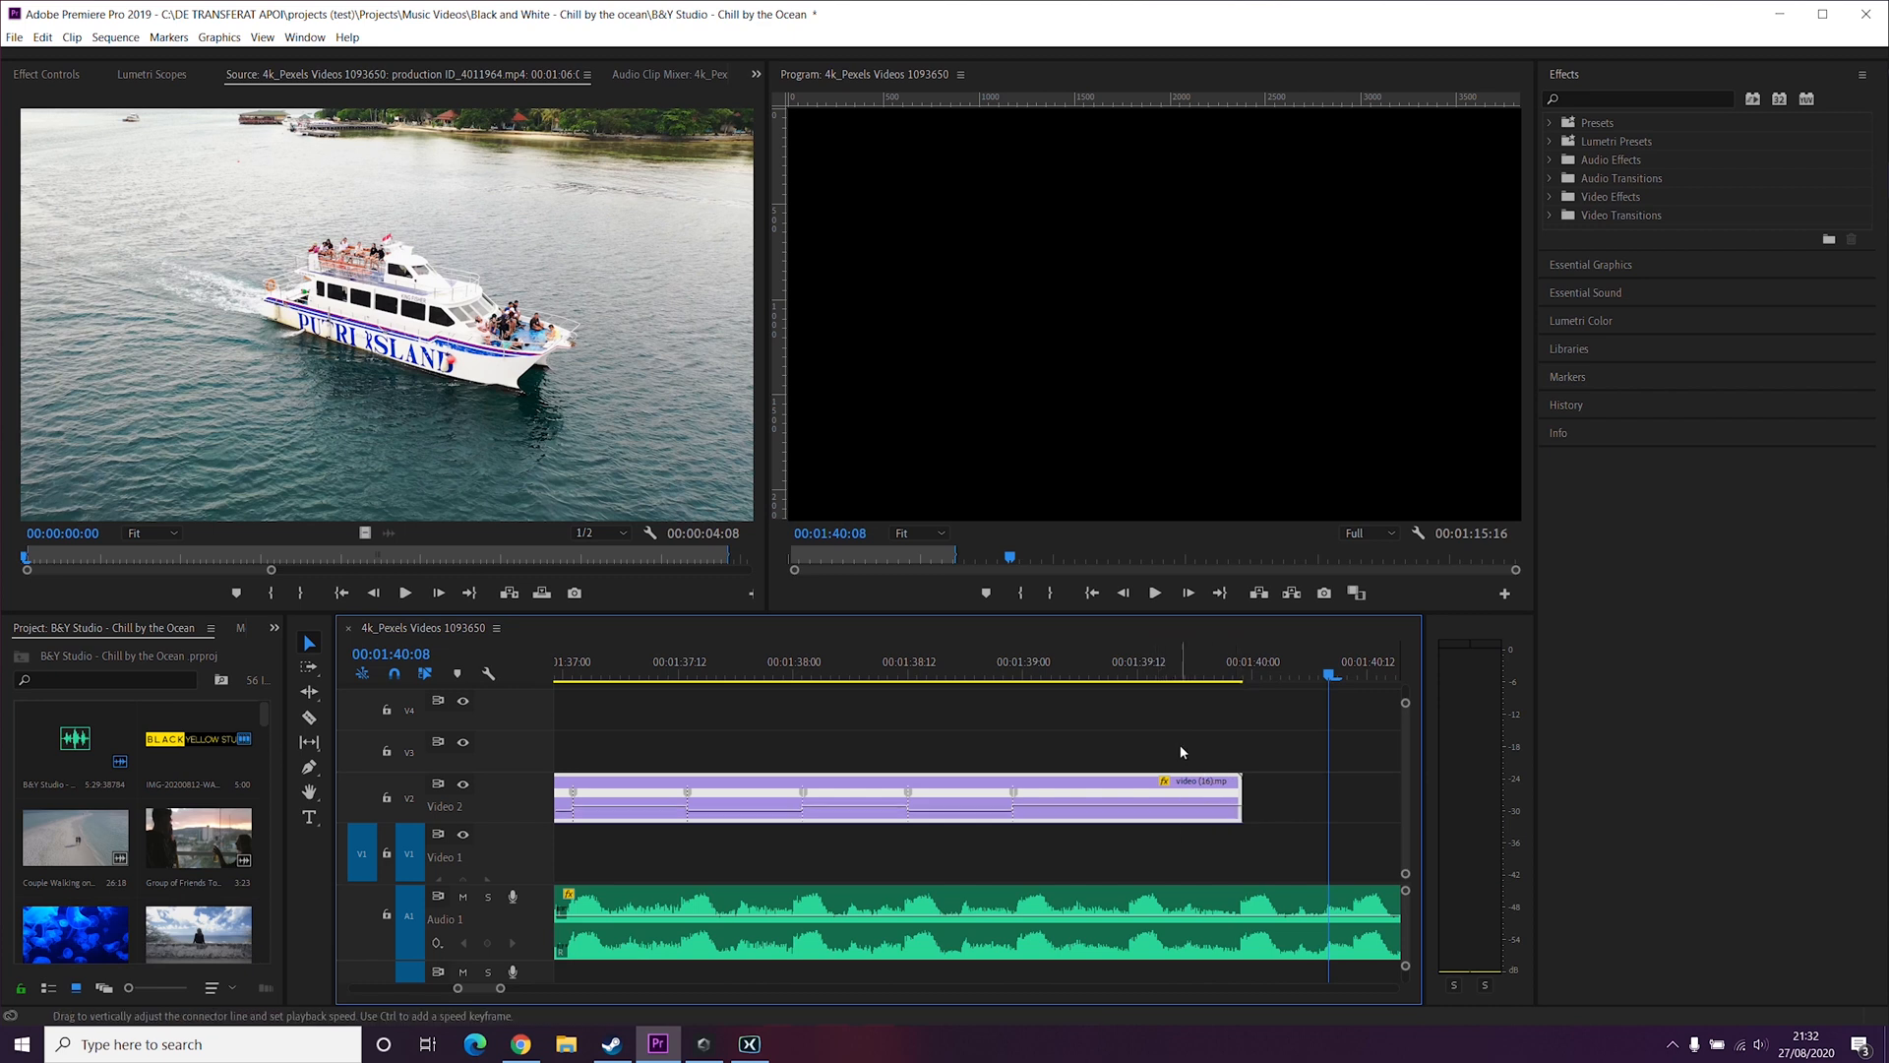
Step: Replay the end of the speed-ramped confetti clip from several playhead positions
left_click(1219, 681)
key("space")
key("space")
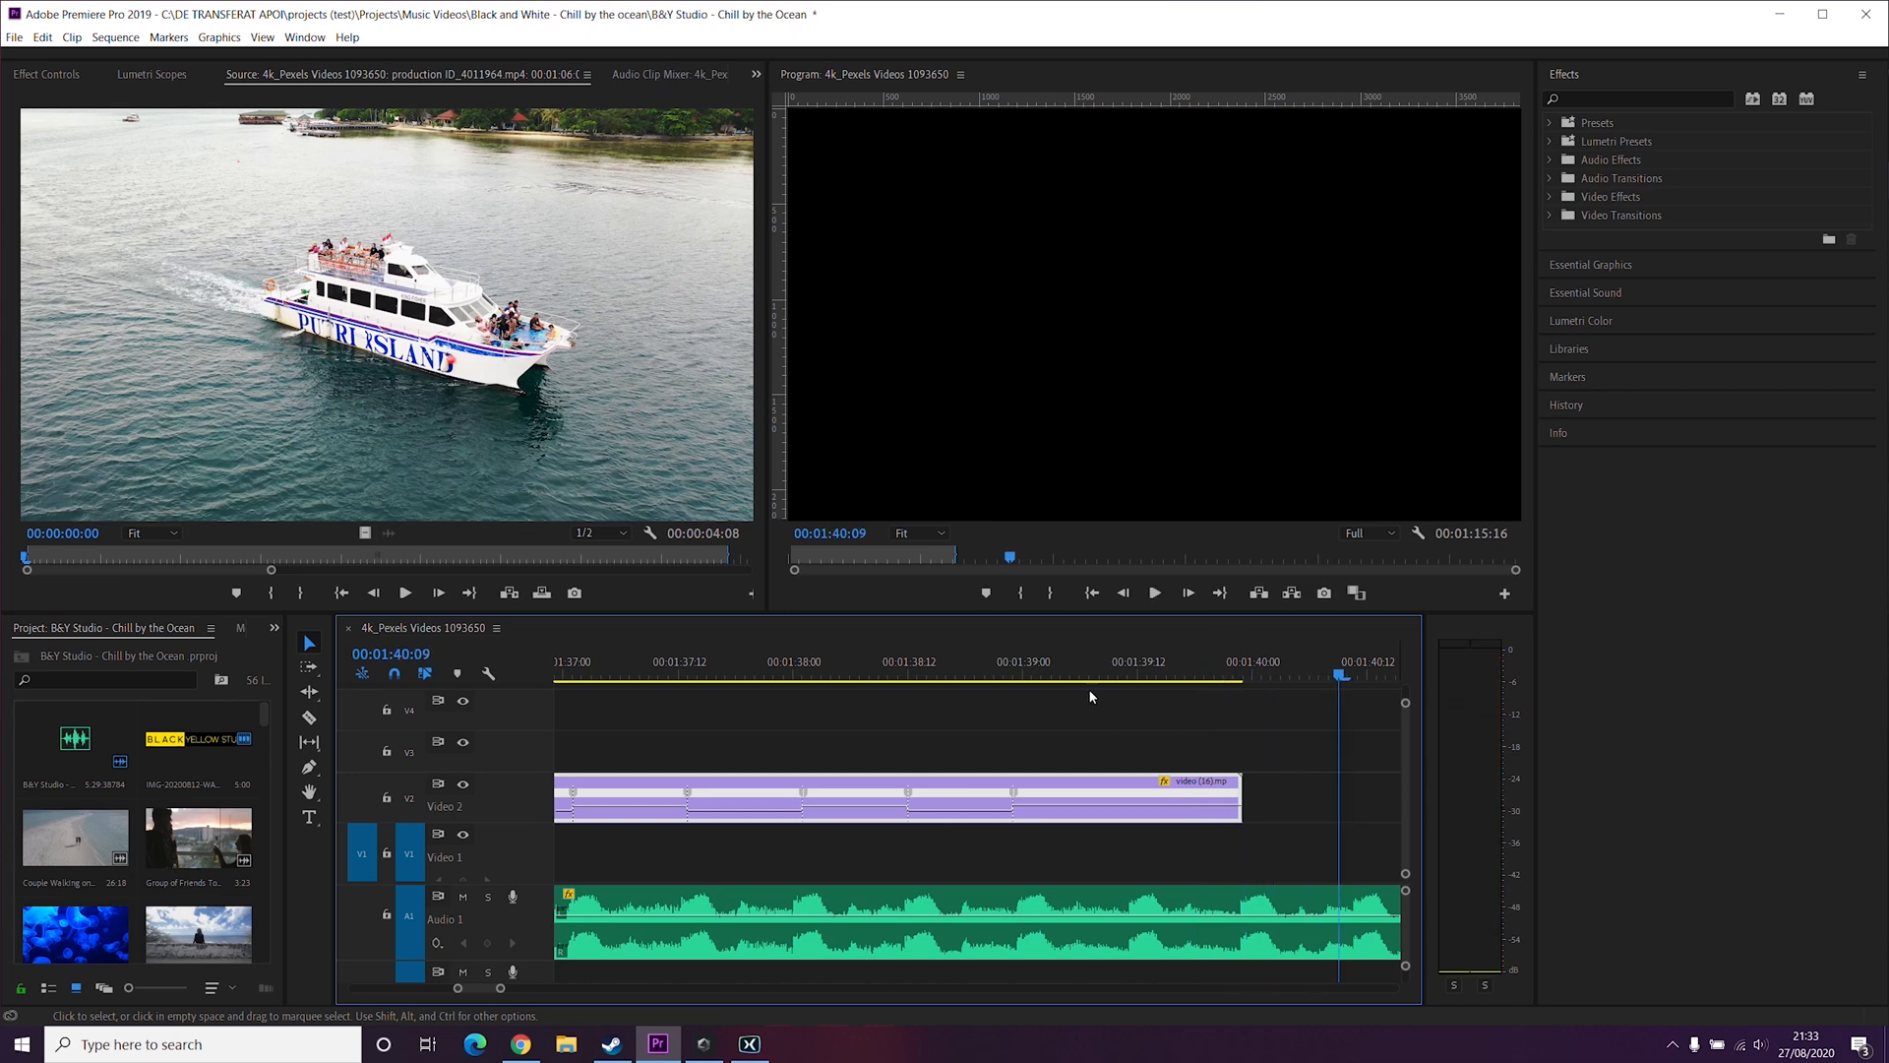
left_click(1083, 680)
key("space")
key("space")
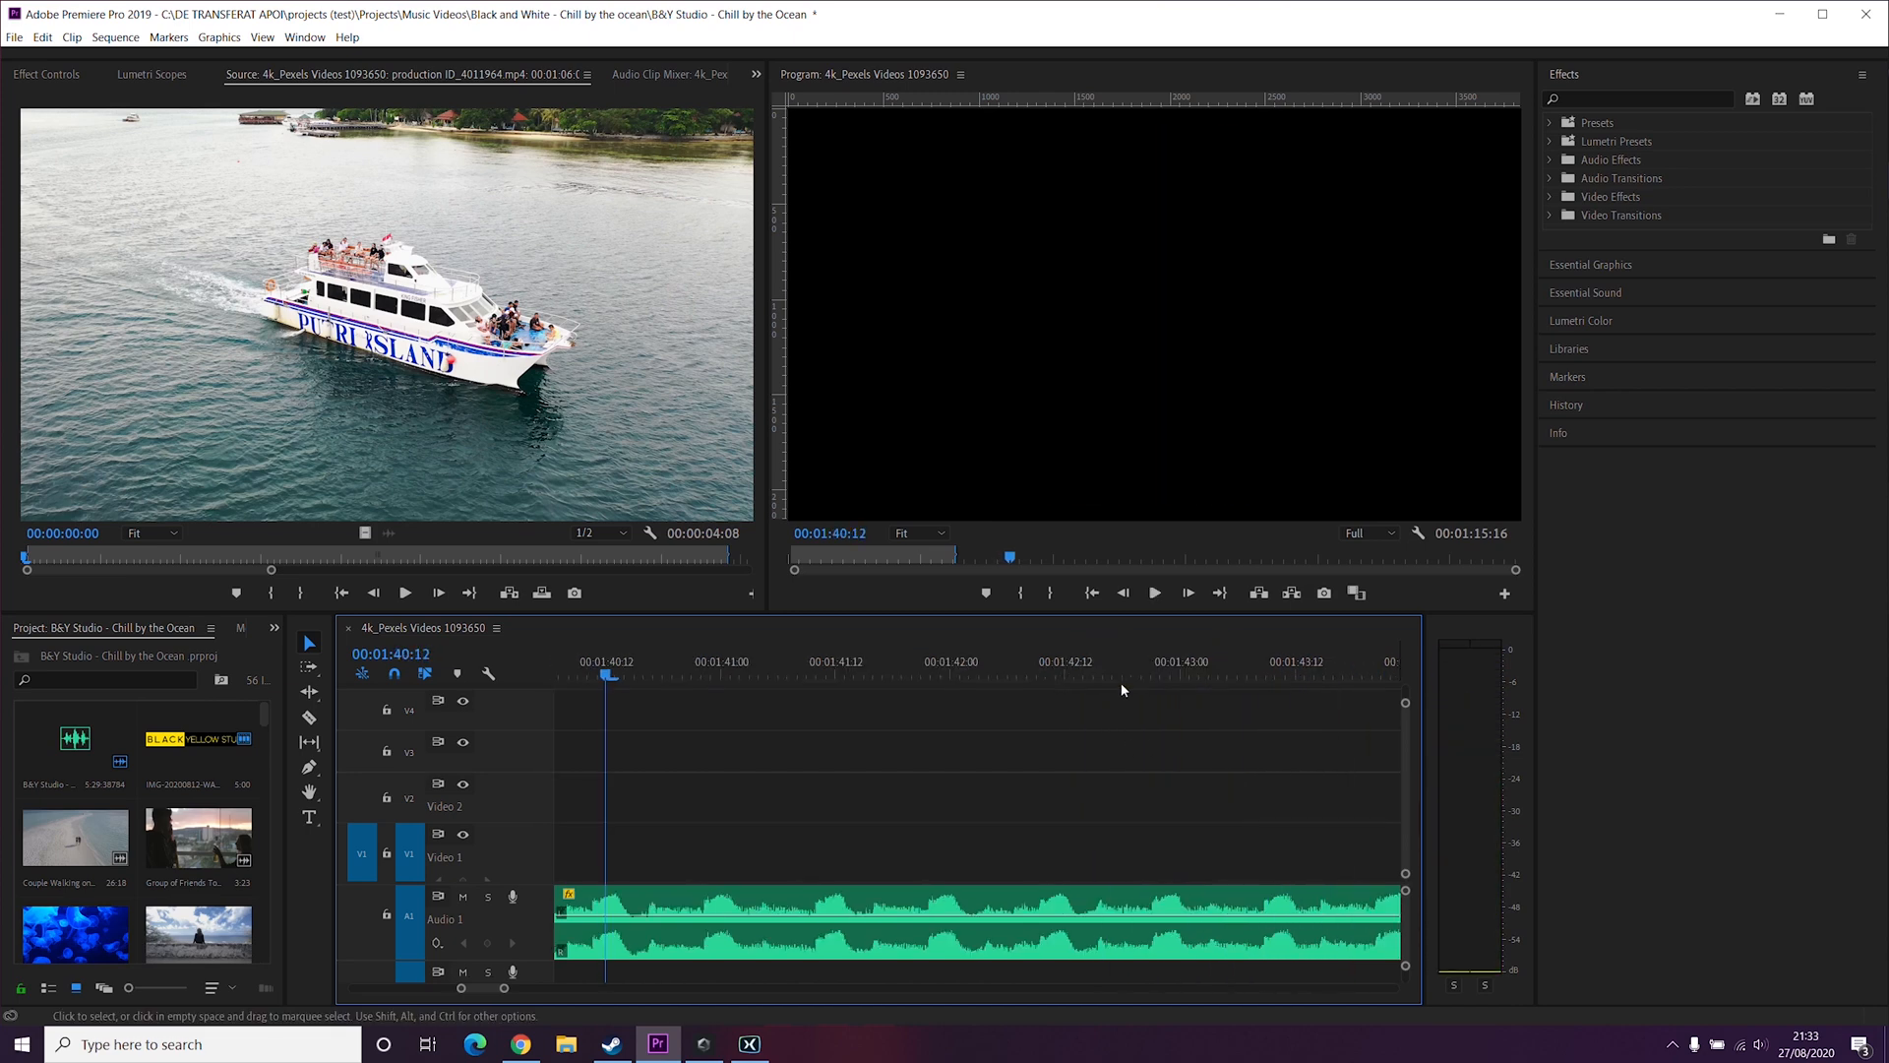
scroll(1120, 683, "up", 5)
left_click(923, 672)
key("space")
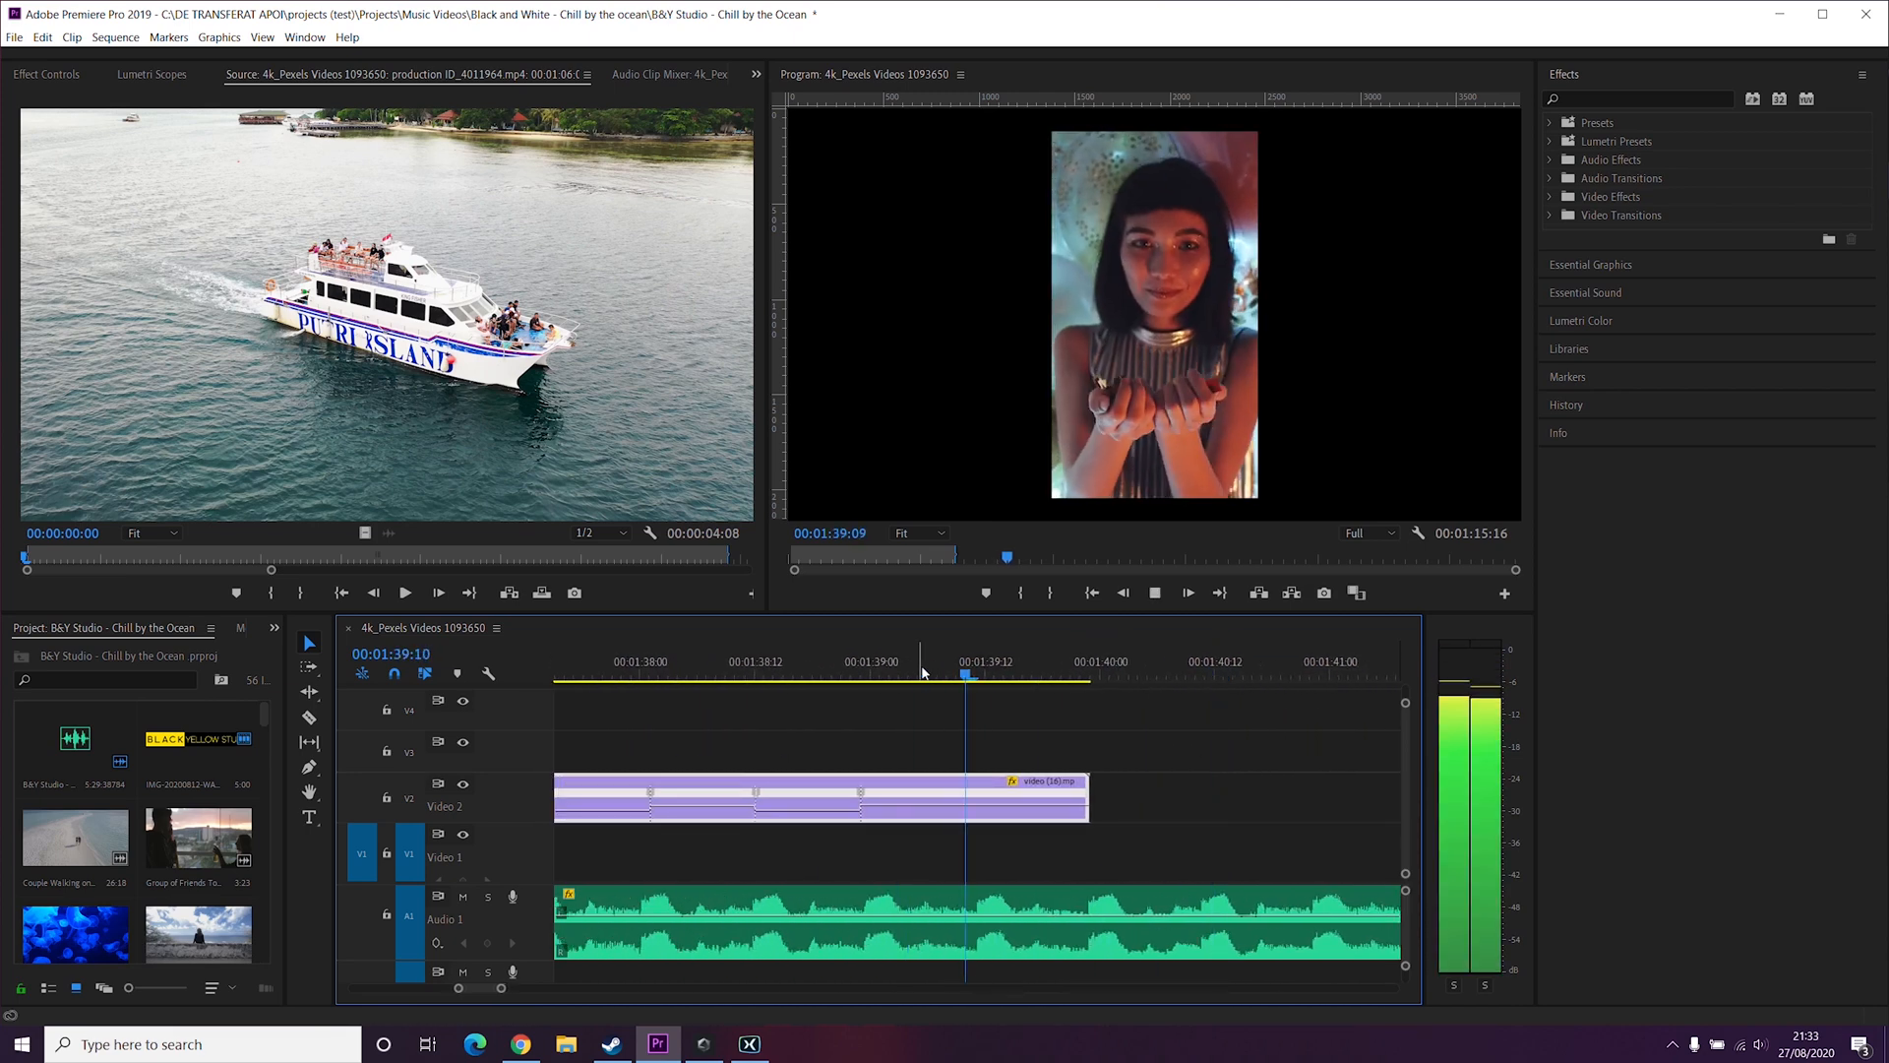
key("space")
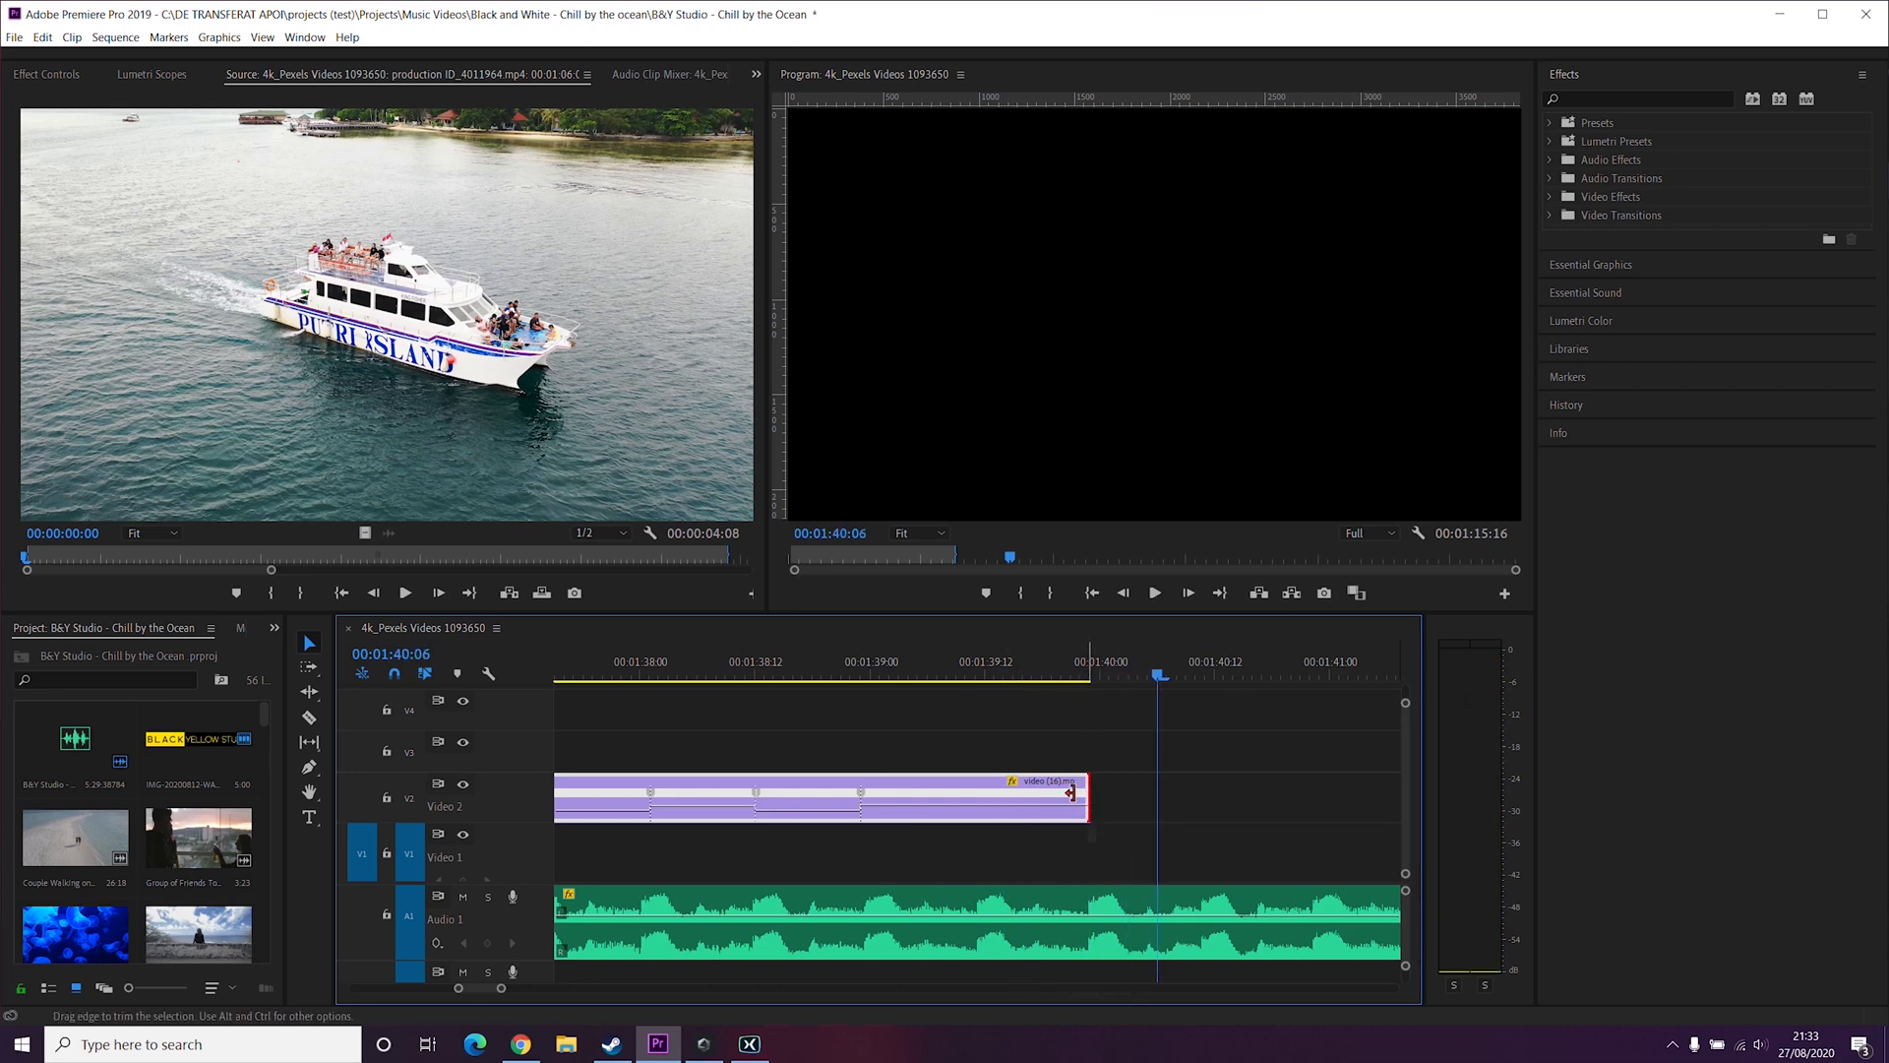
Step: Trim the end of the confetti clip shorter
left_click_drag(1071, 792, 974, 797)
scroll(1017, 799, "up", 3)
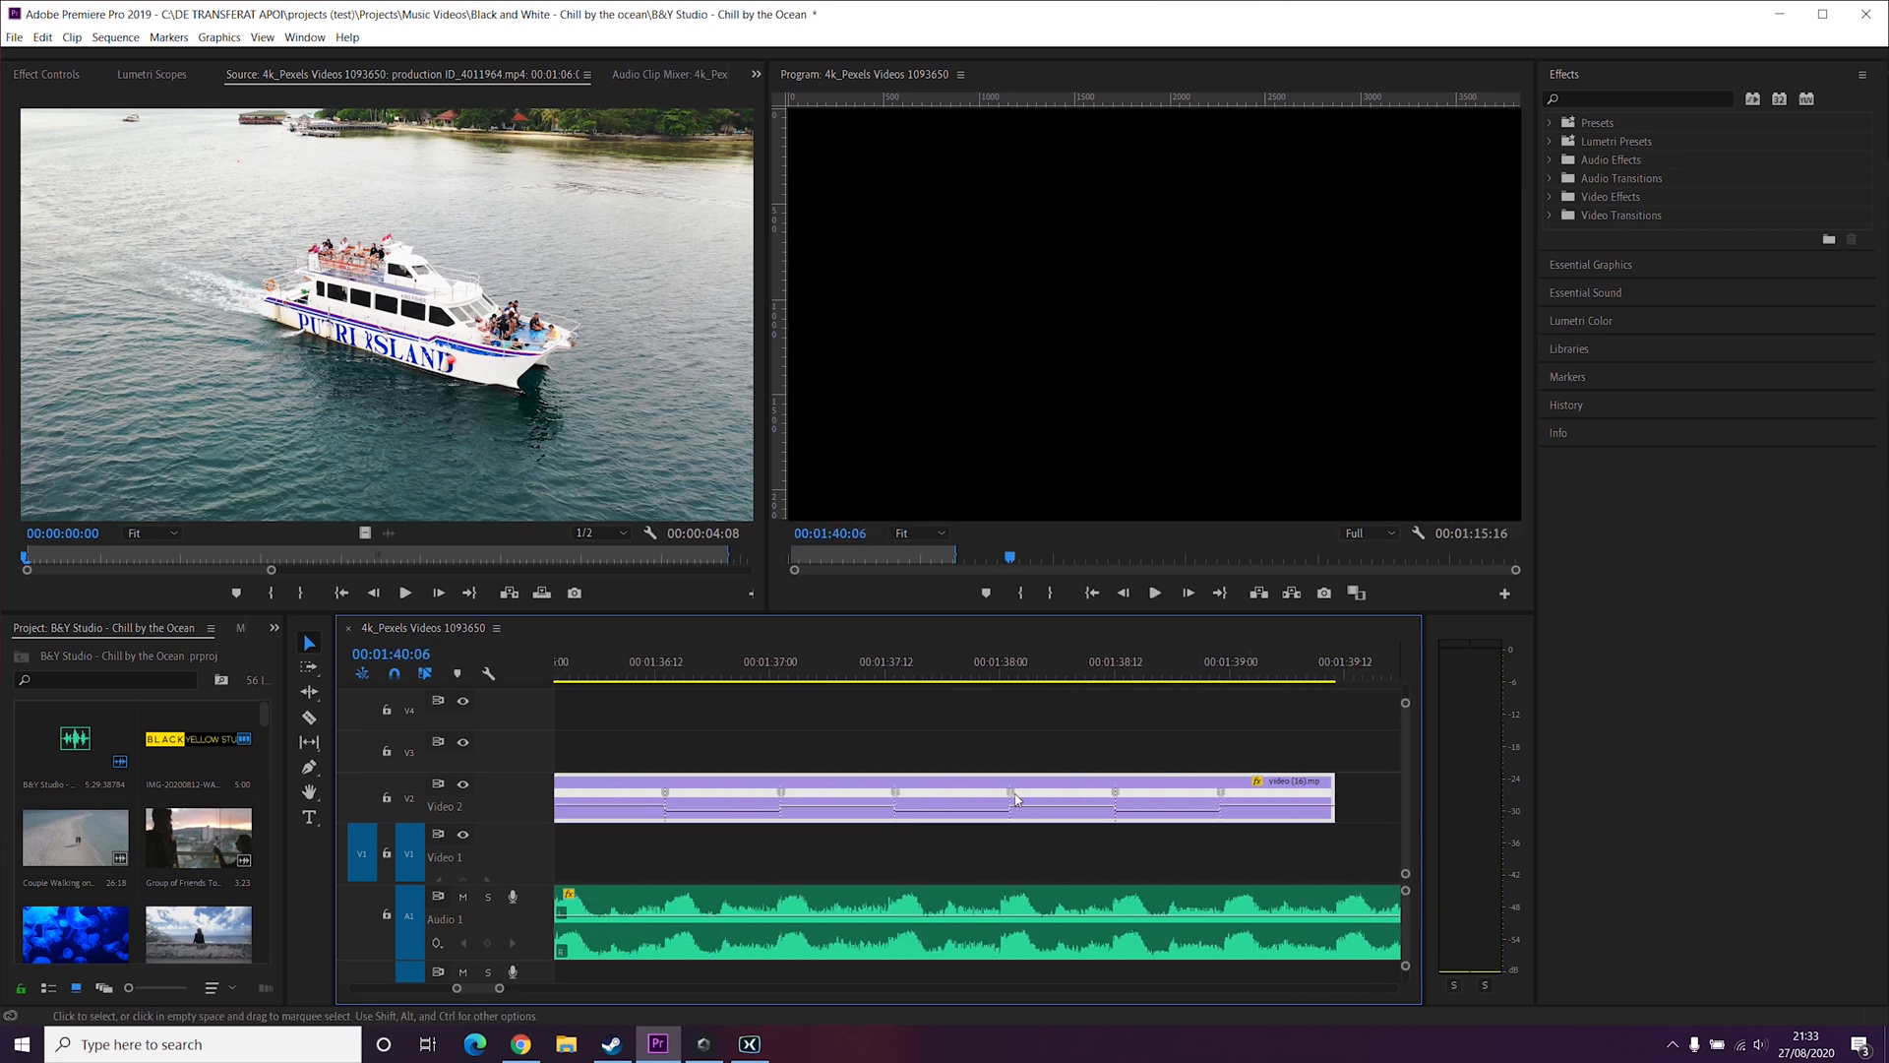
scroll(1013, 798, "up", 6)
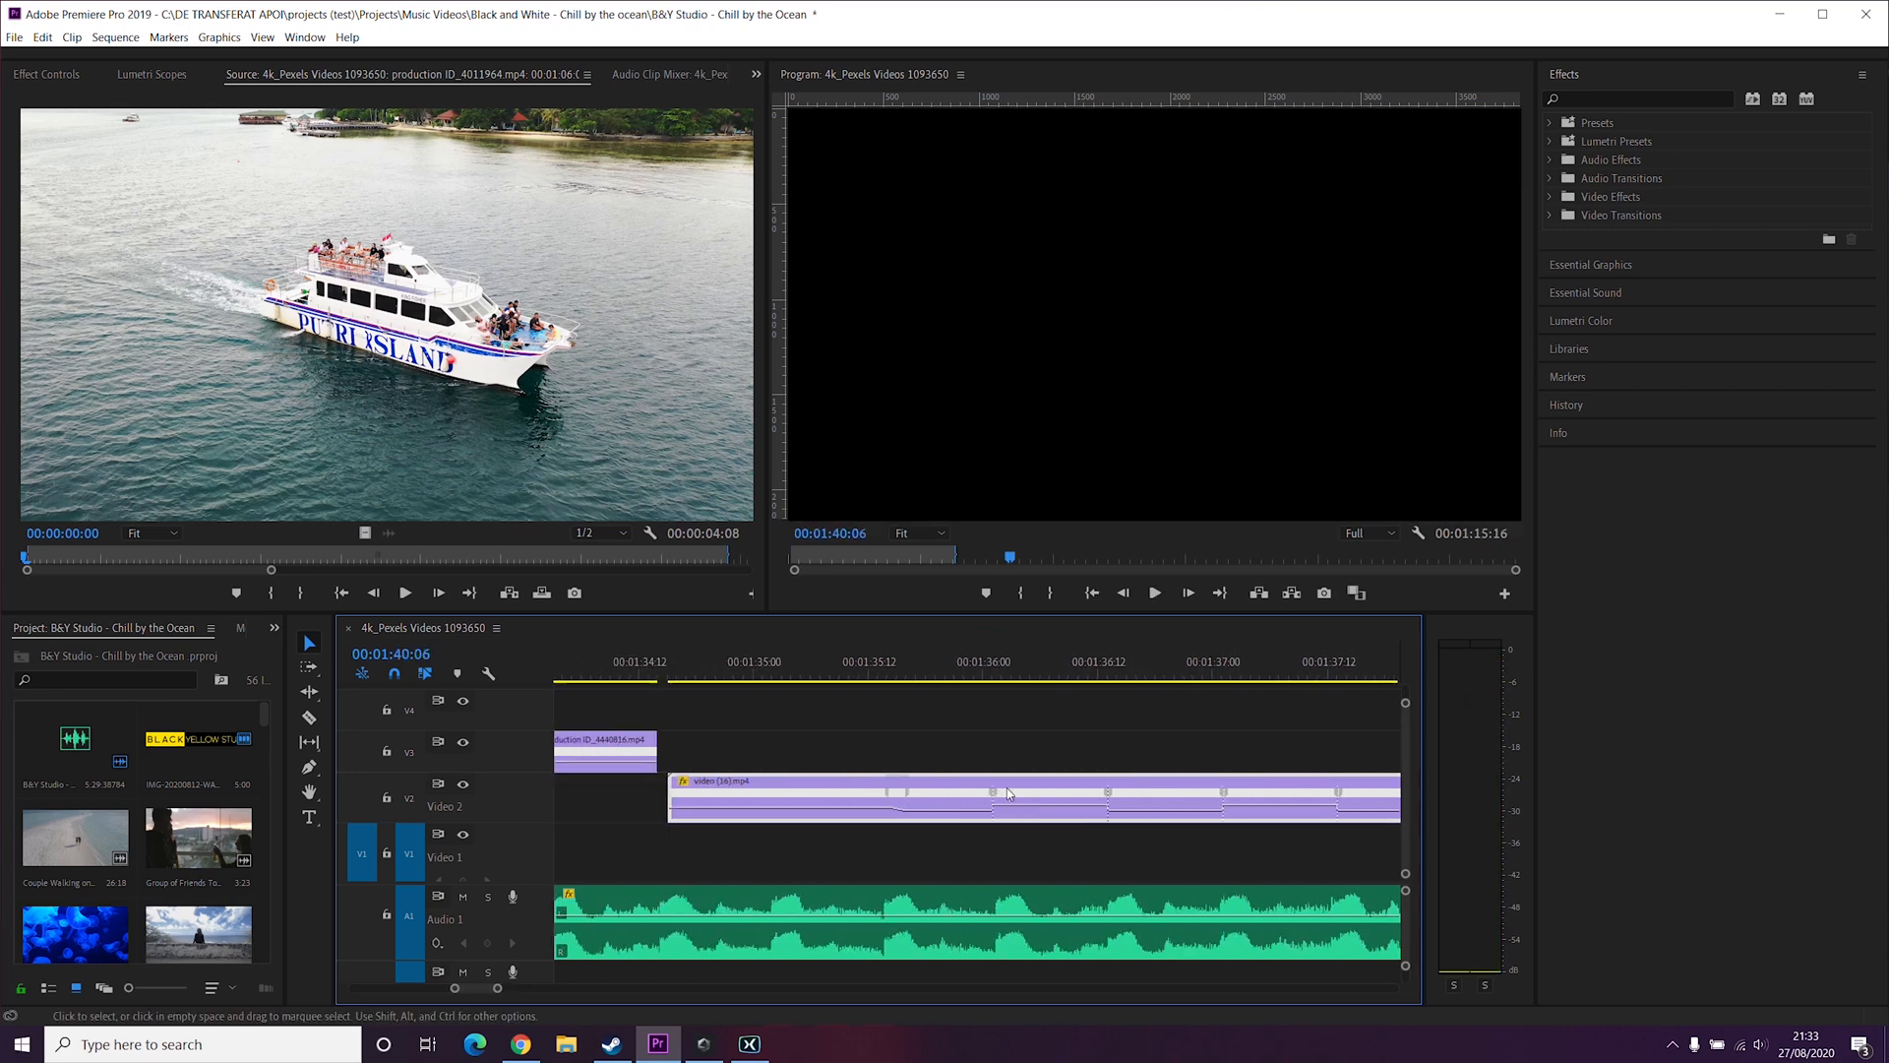
Step: Zoom out the timeline and play the confetti clip from before its start
left_click(975, 681)
key("minus")
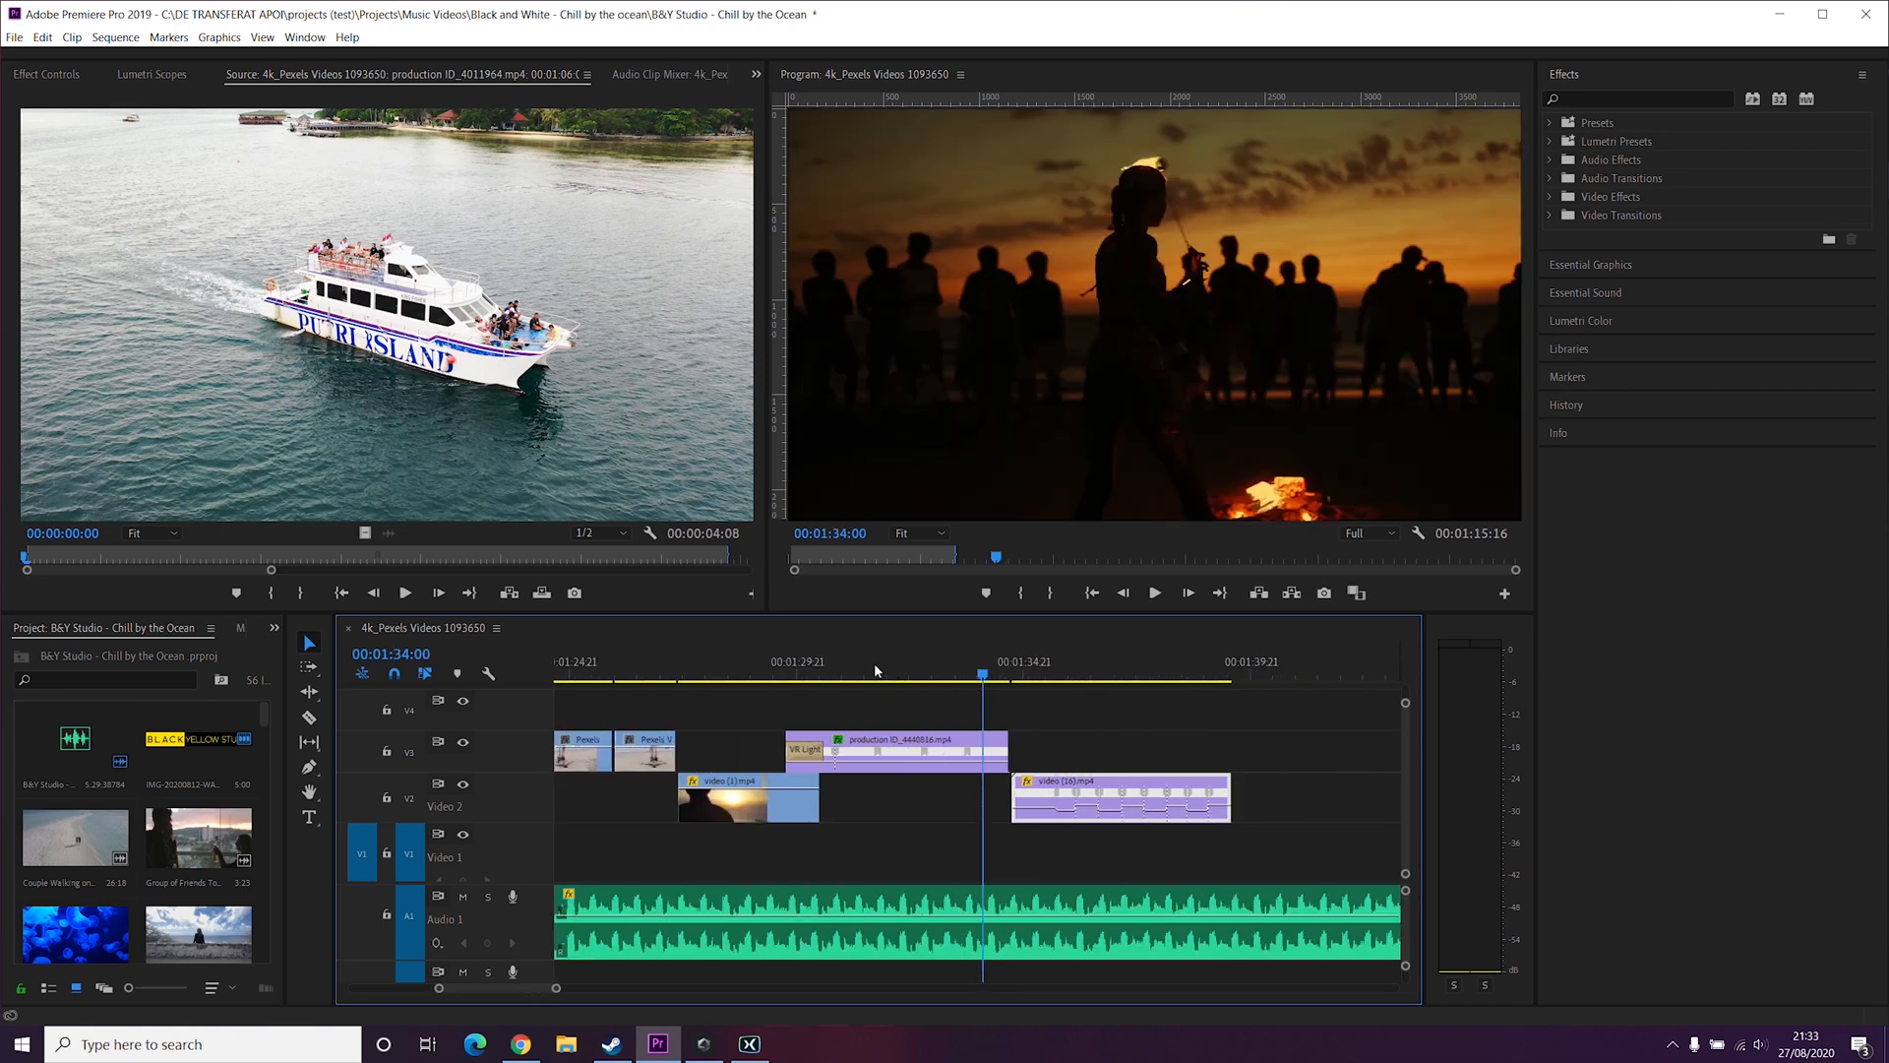
left_click(894, 675)
key("space")
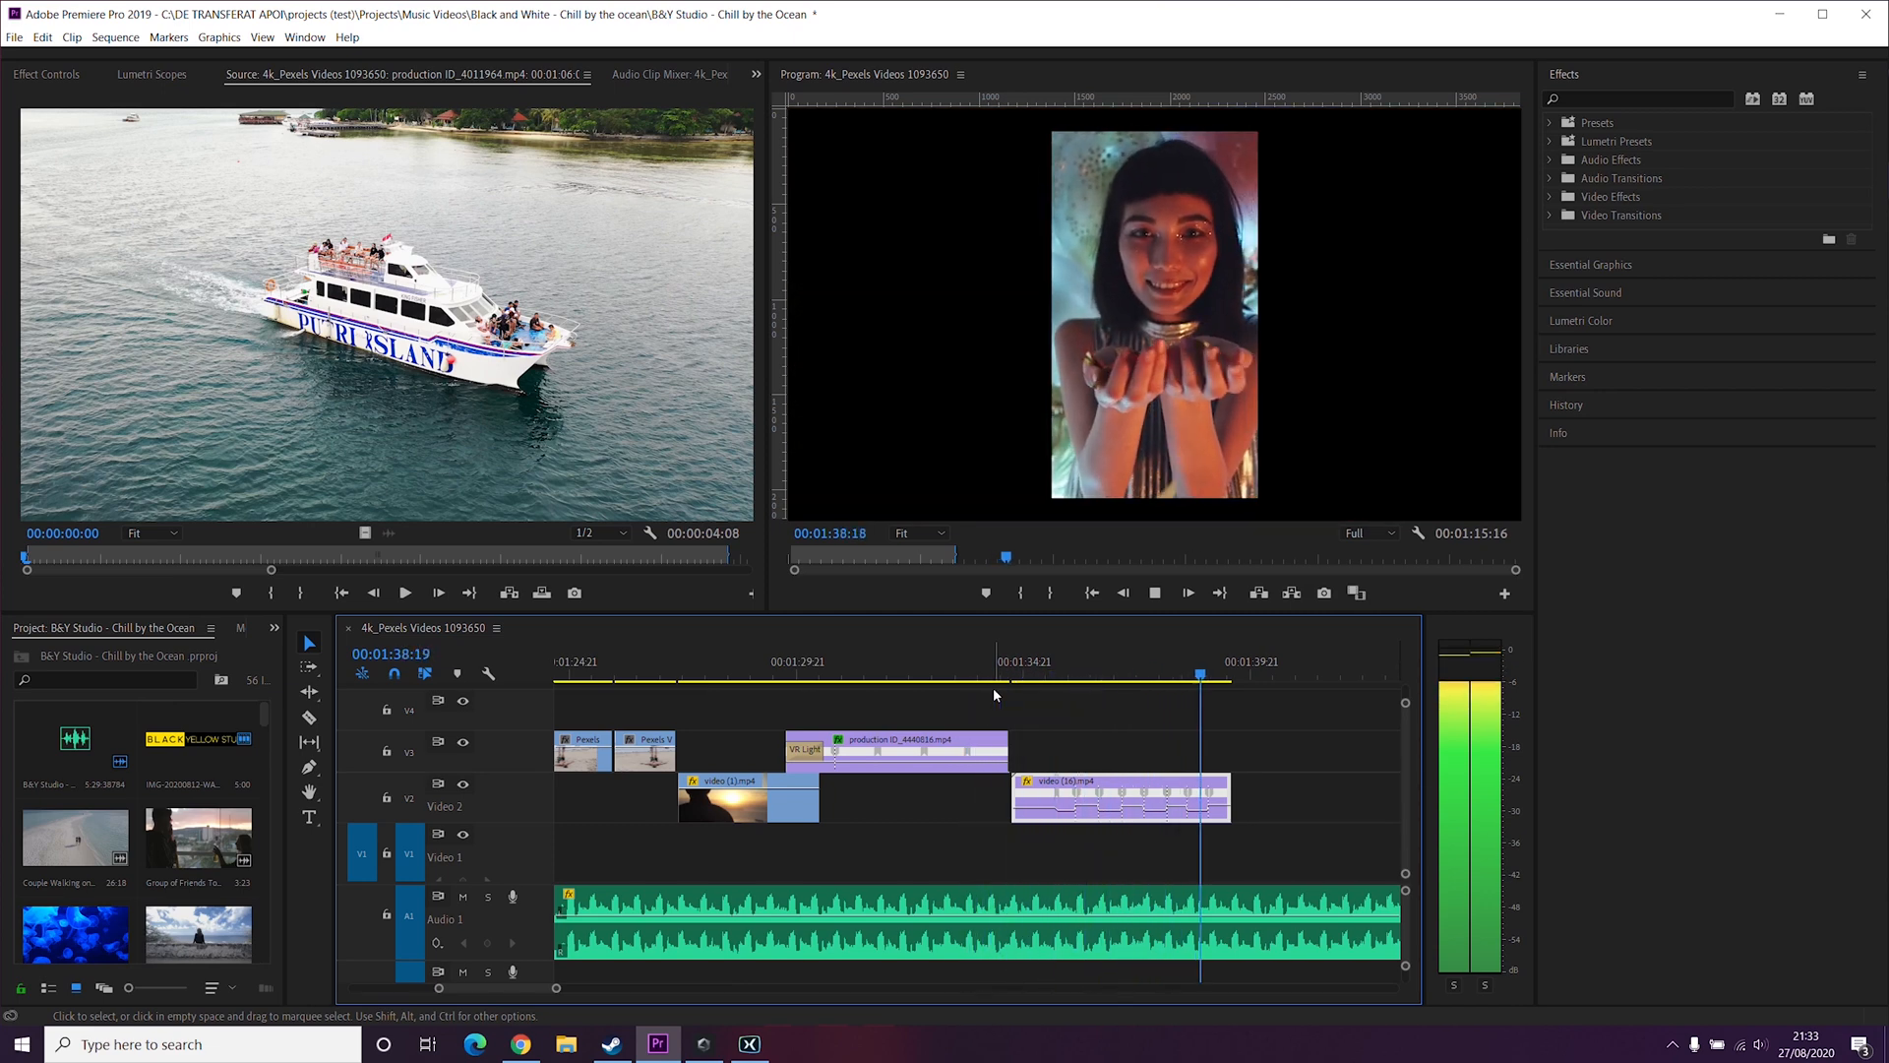
key("space")
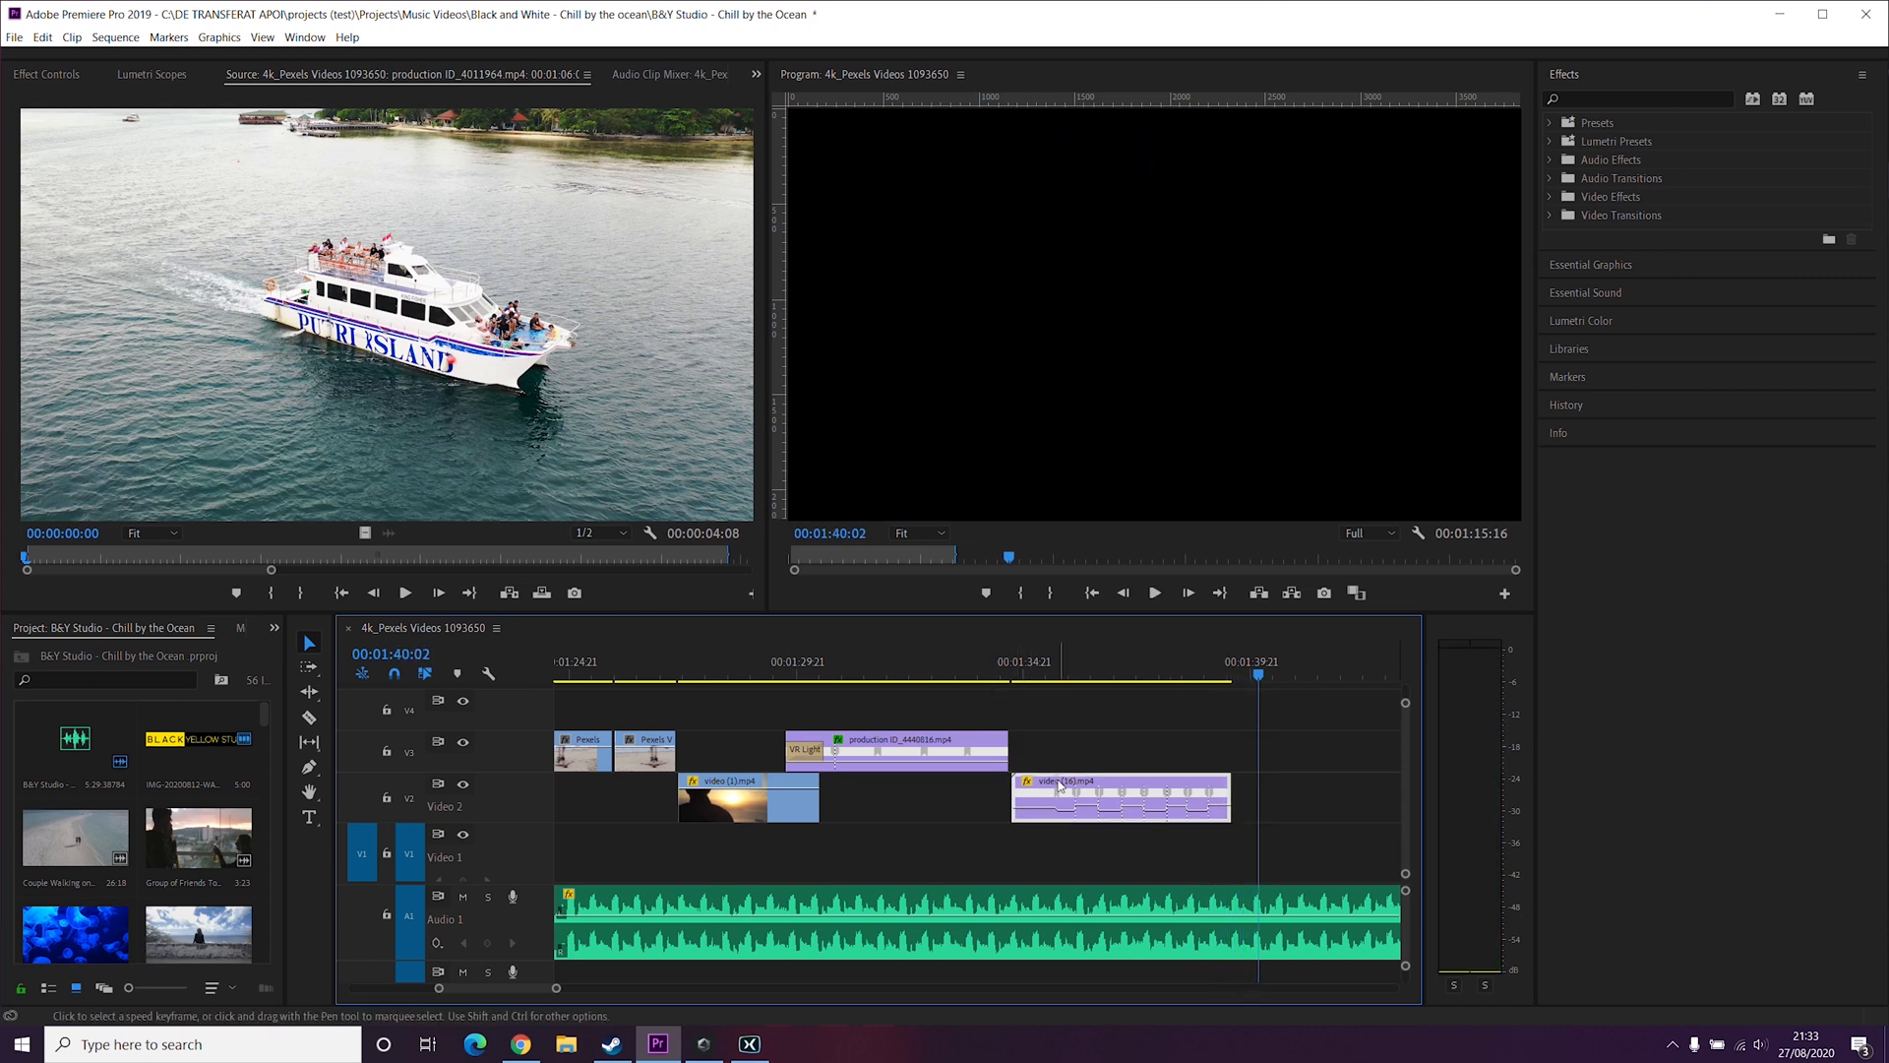
Step: Scale up the confetti clip in the program monitor by dragging its corner outward
left_click(1110, 672)
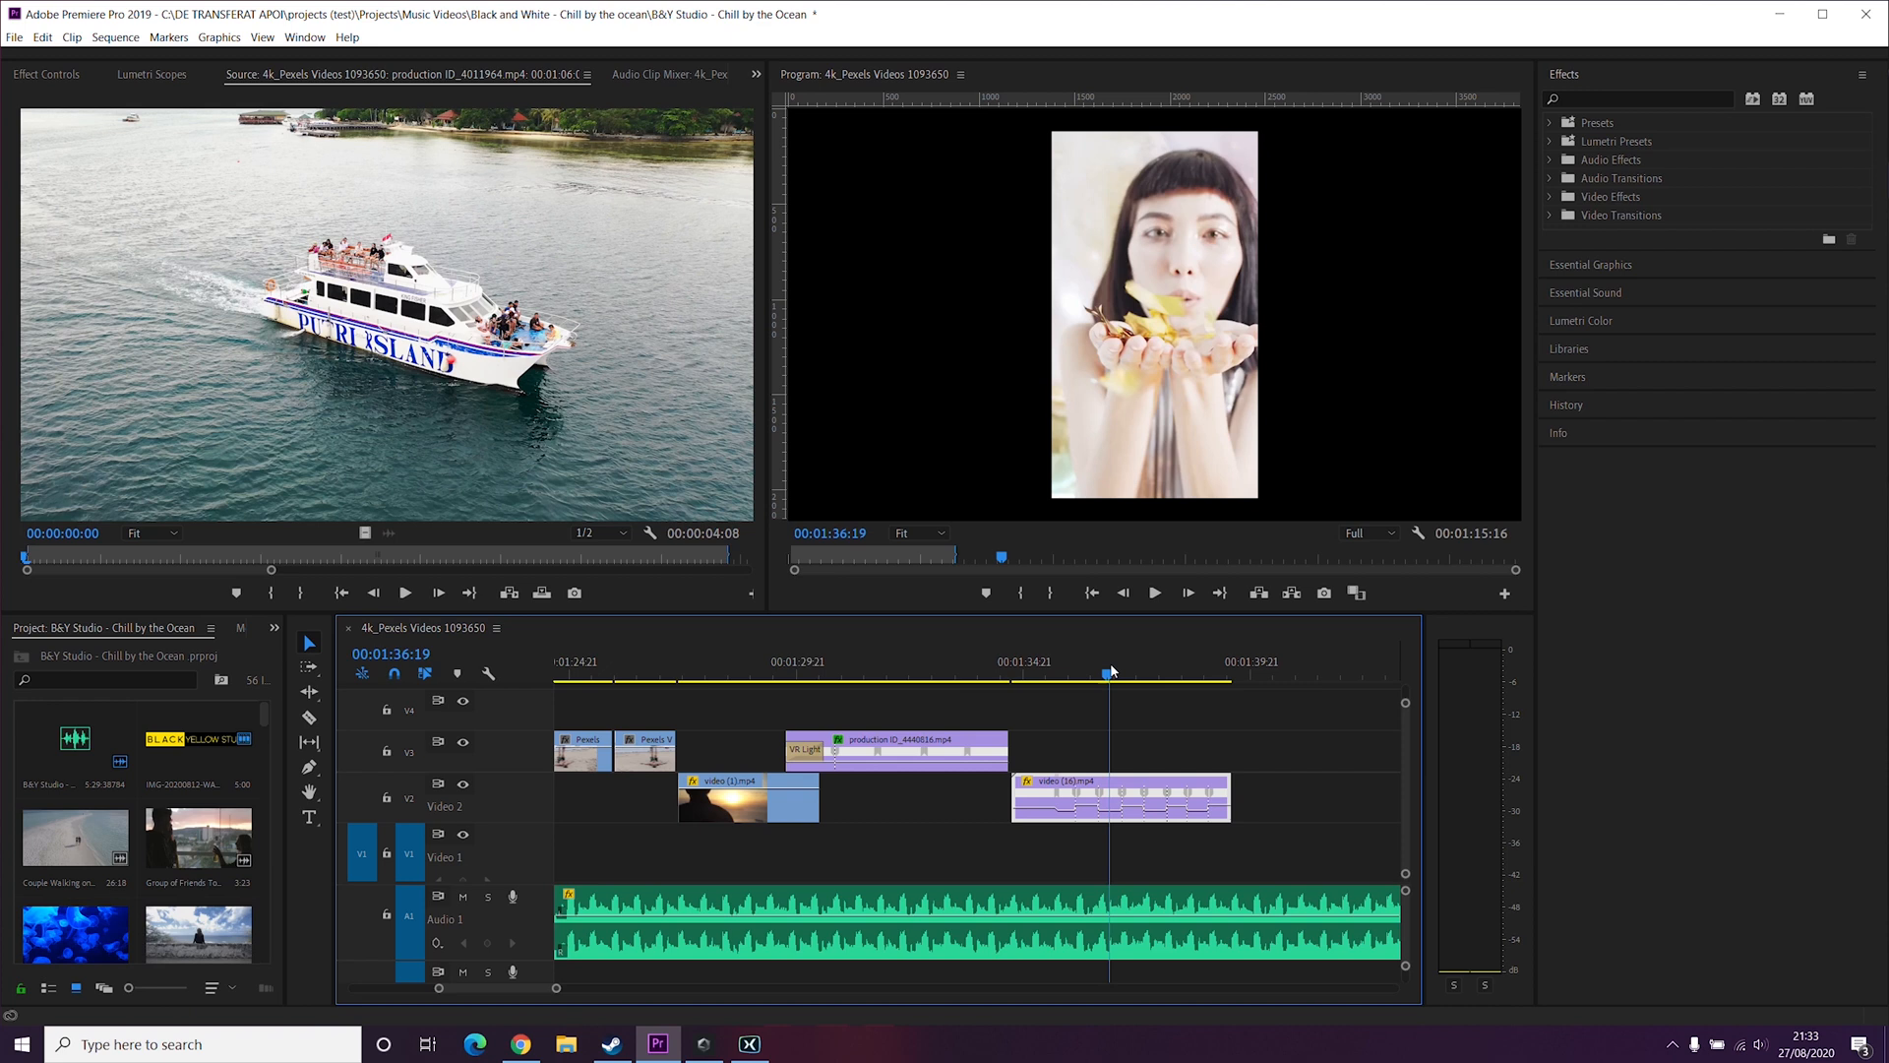
left_click(1152, 413)
left_click_drag(1056, 499, 1019, 525)
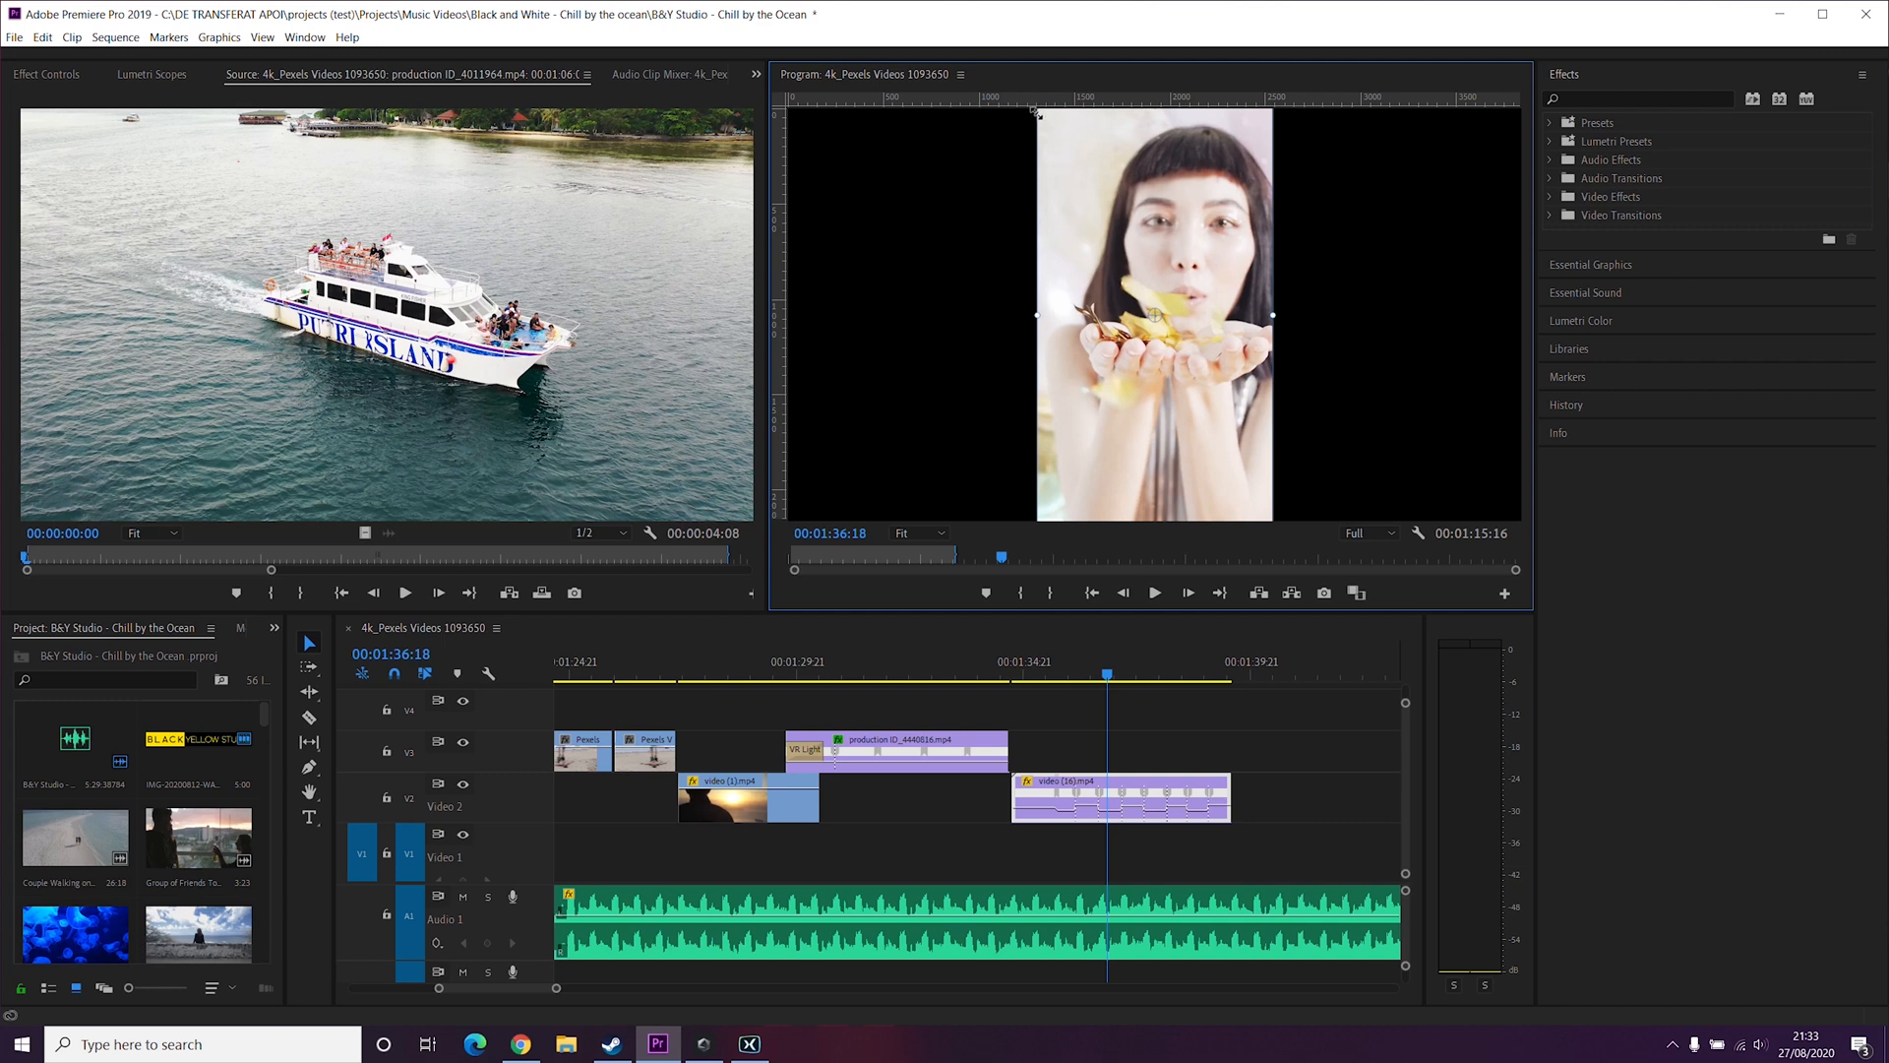
Step: Duplicate the confetti clip onto track V3 and move the copy to the left of the frame
left_click(1045, 823)
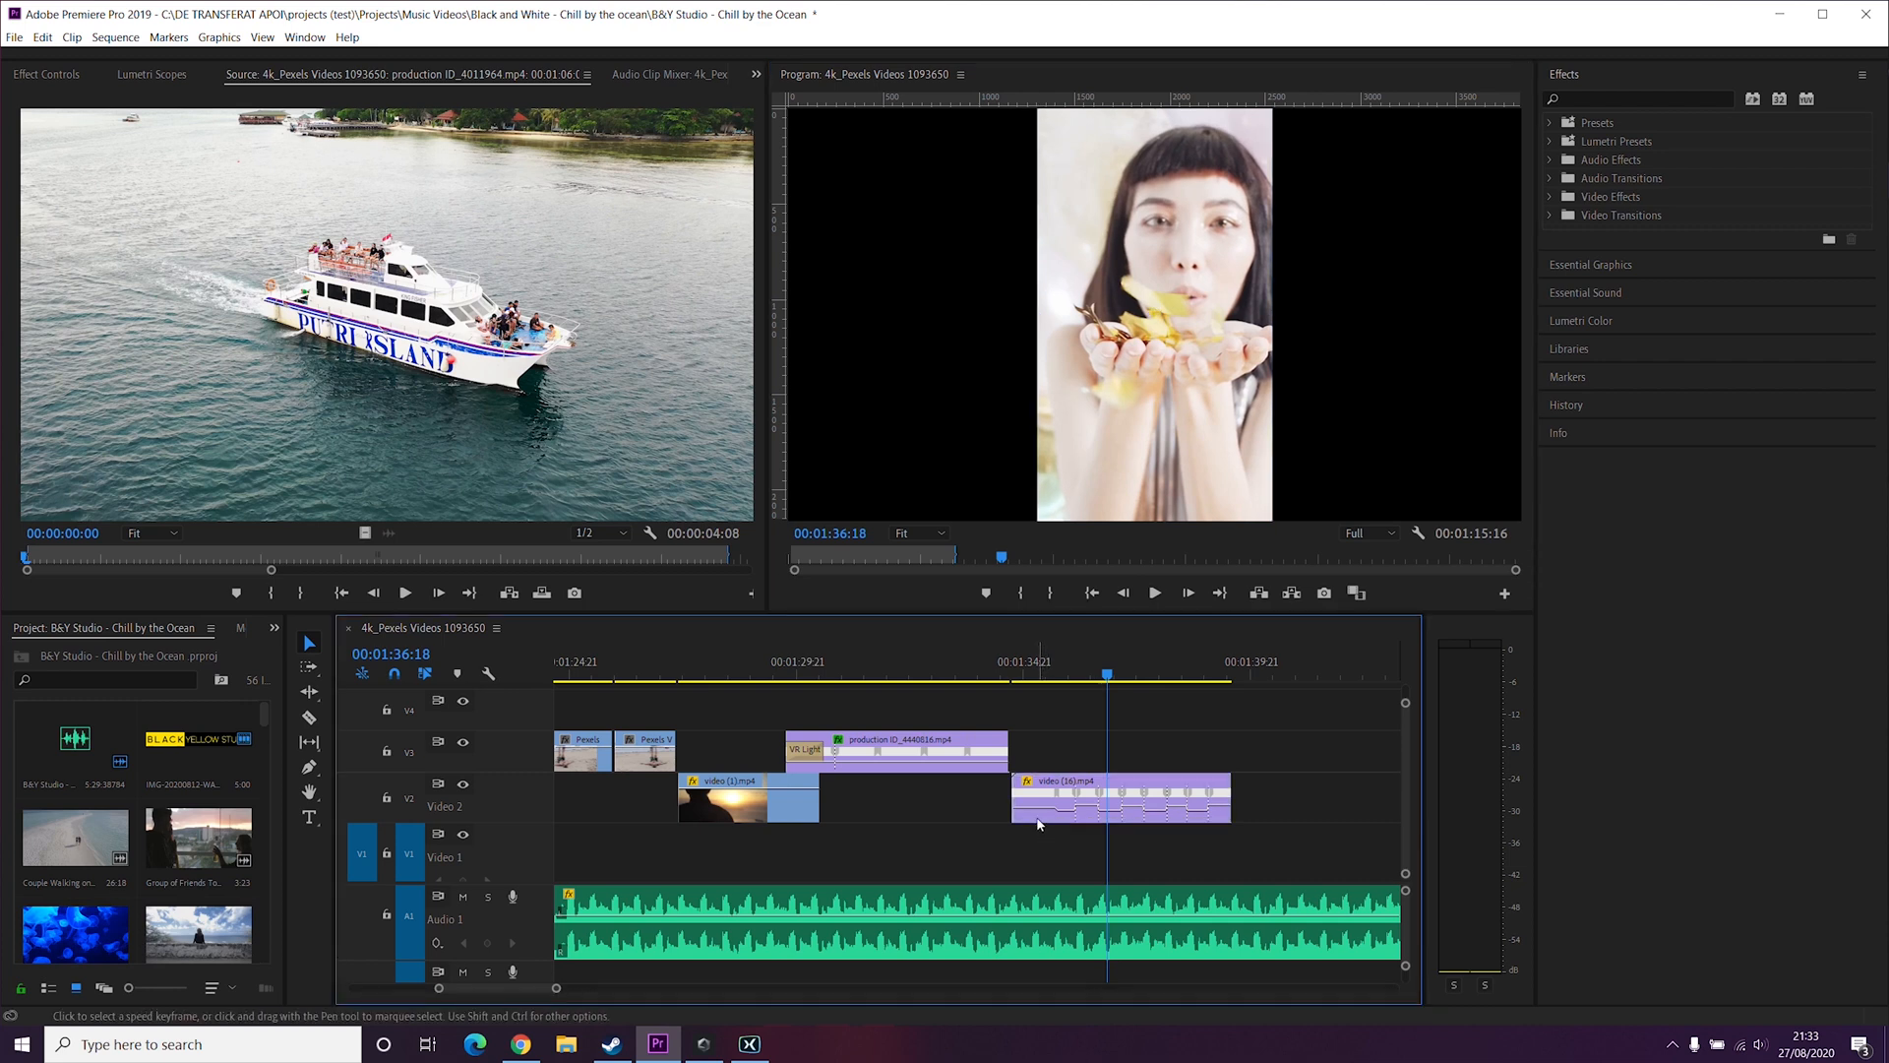
left_click(1037, 819)
left_click_drag(1040, 805, 1056, 770)
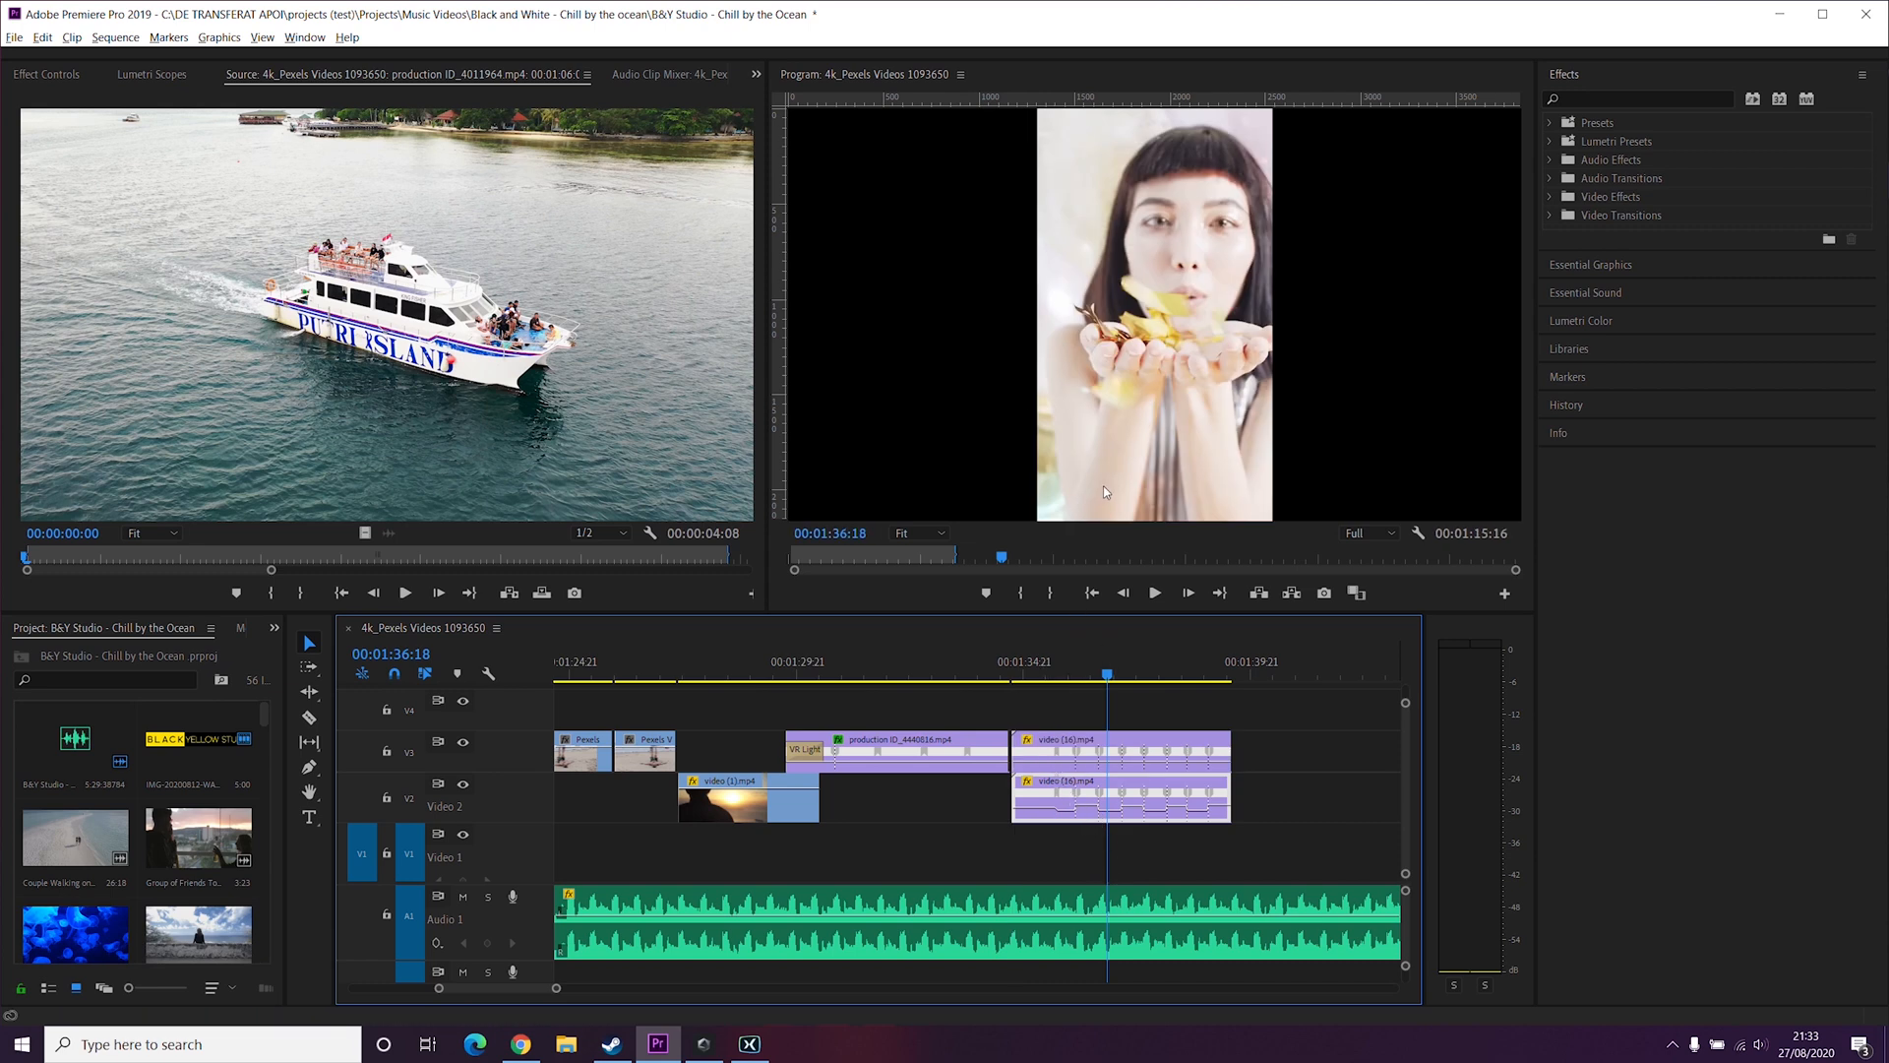
left_click_drag(1104, 457, 868, 443)
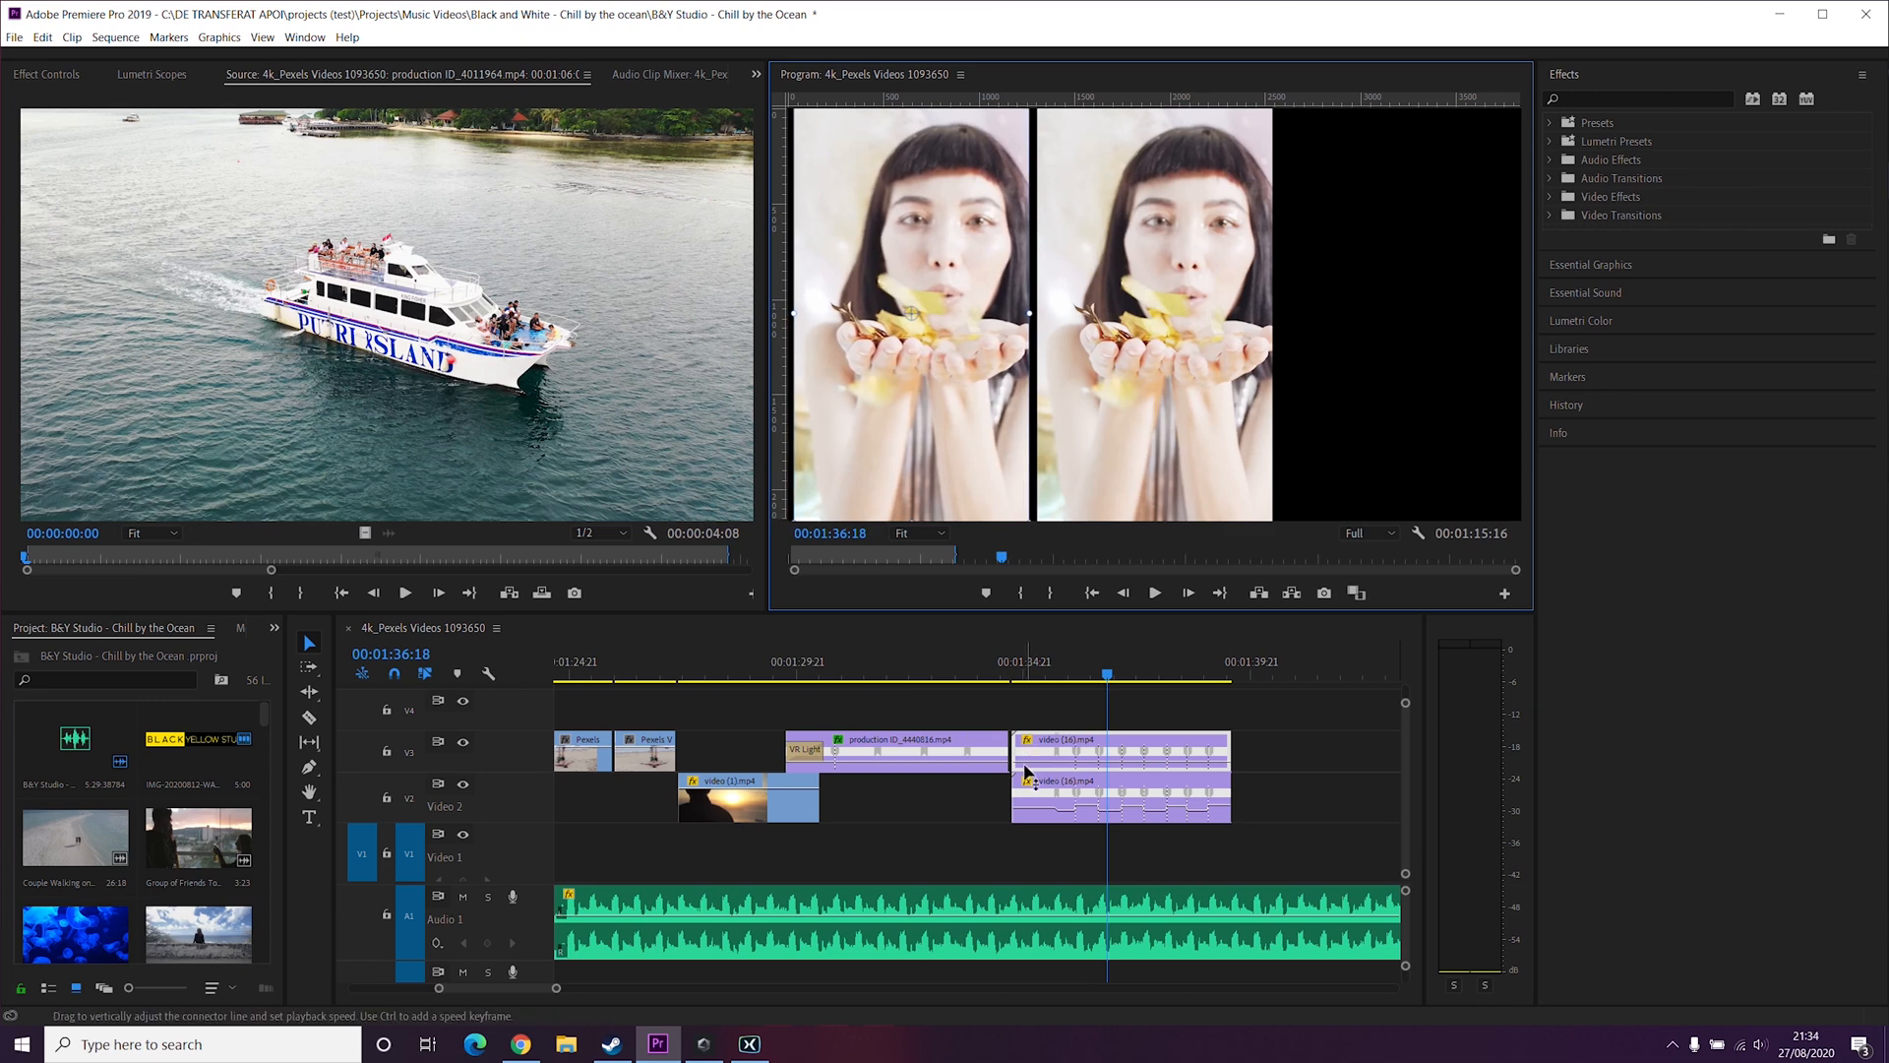
Step: Duplicate the clip again onto track V4 and position this copy on the right of the frame
left_click(1139, 744)
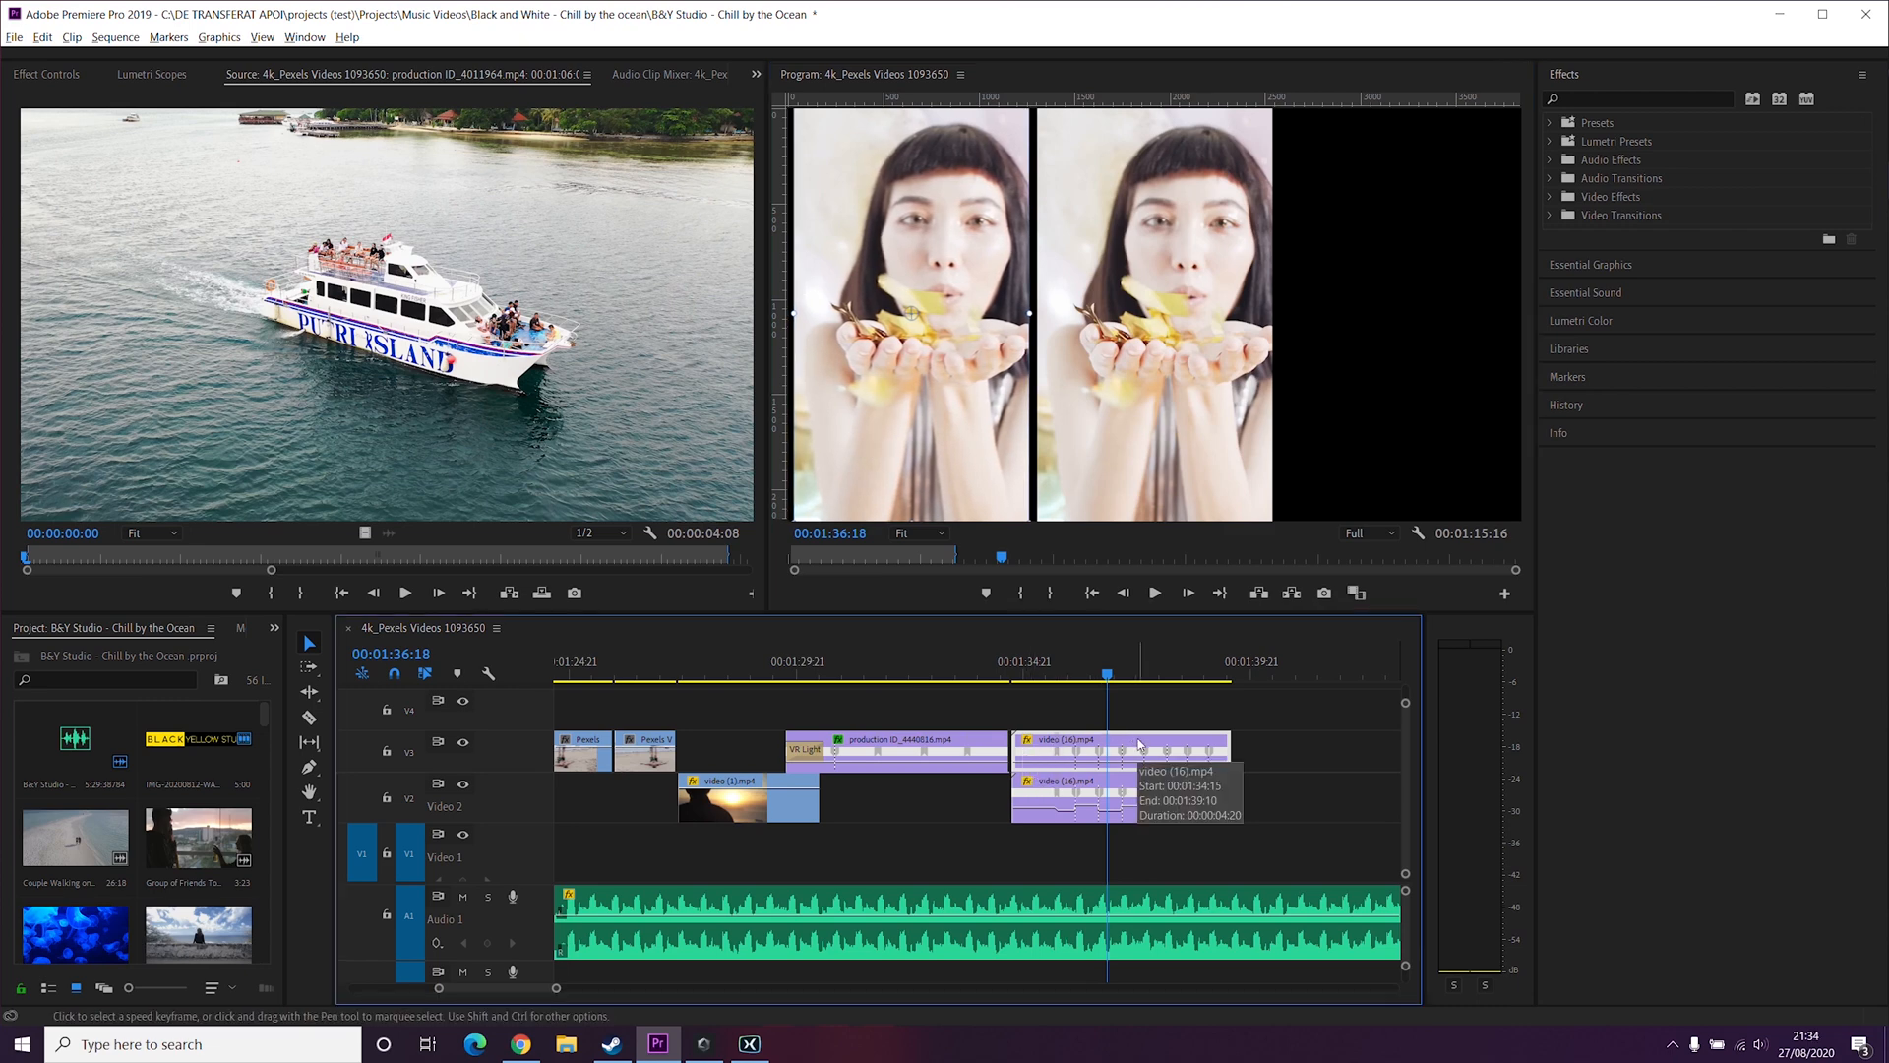
left_click_drag(1139, 744, 1138, 706, "alt")
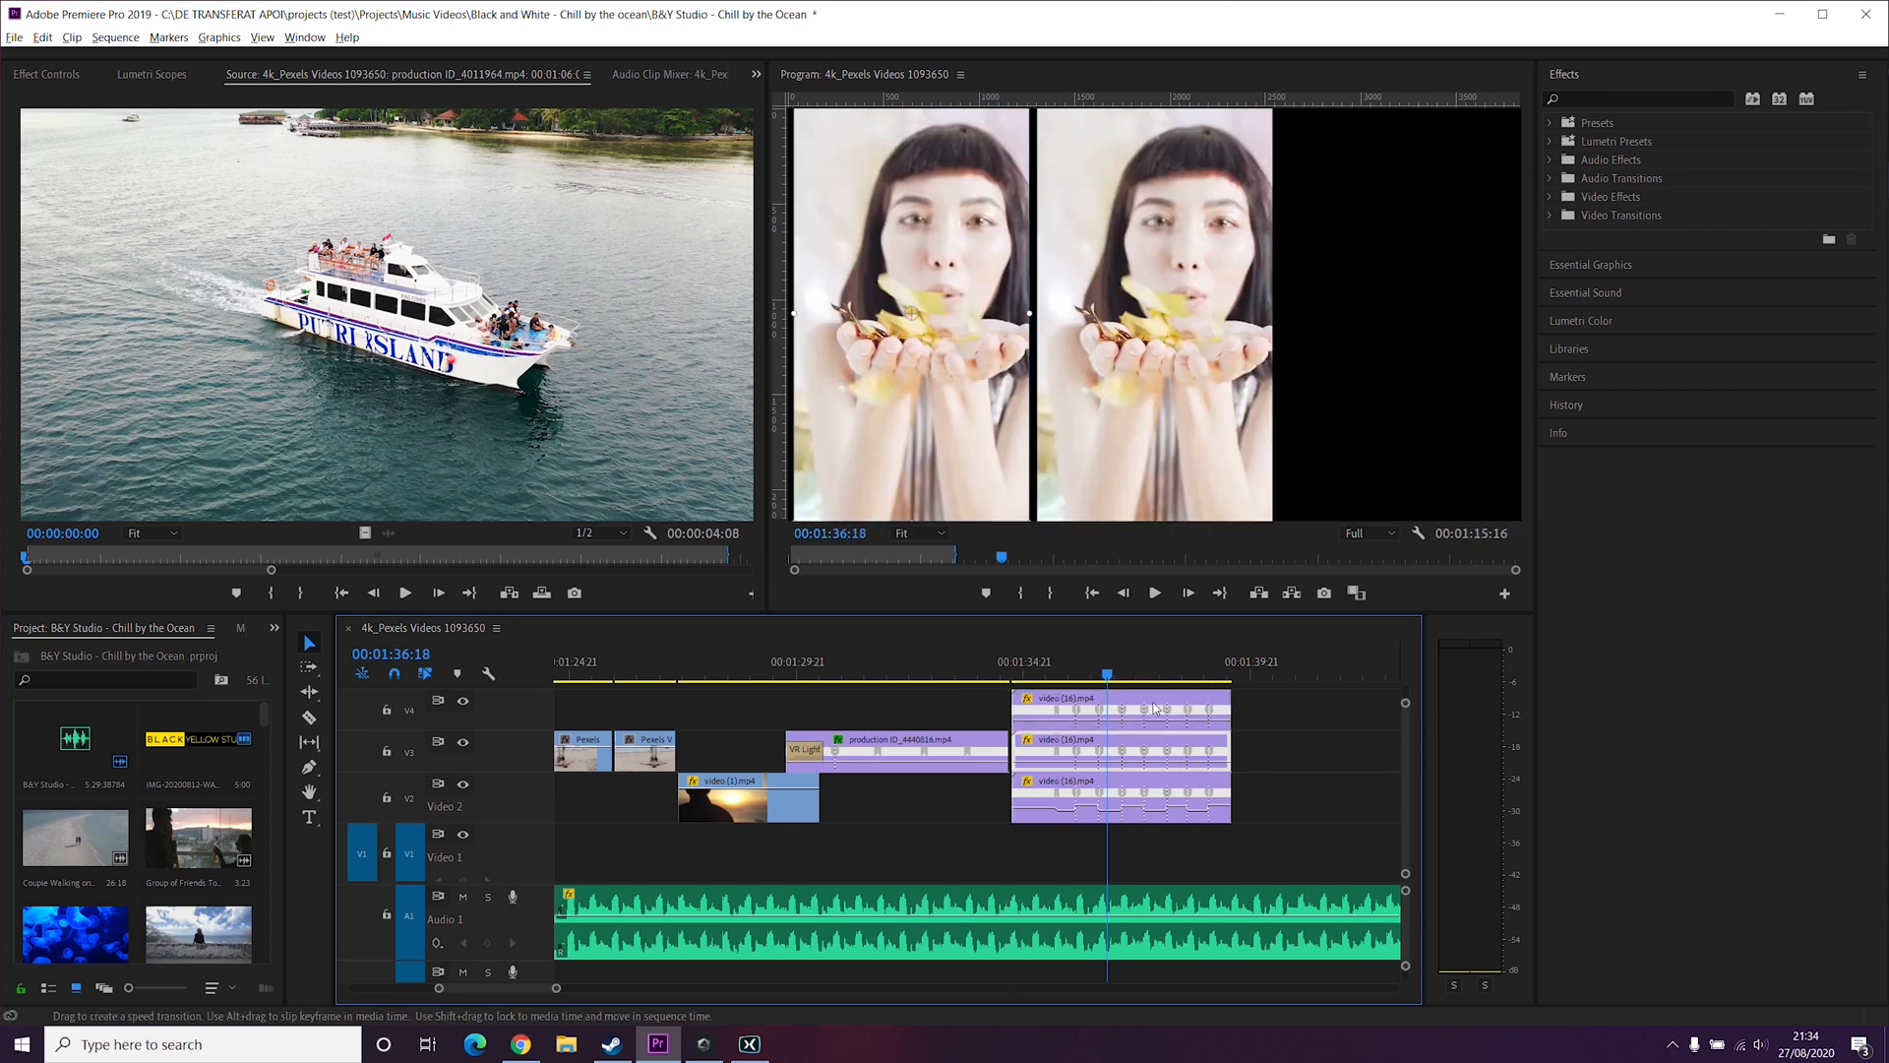
left_click(1209, 304)
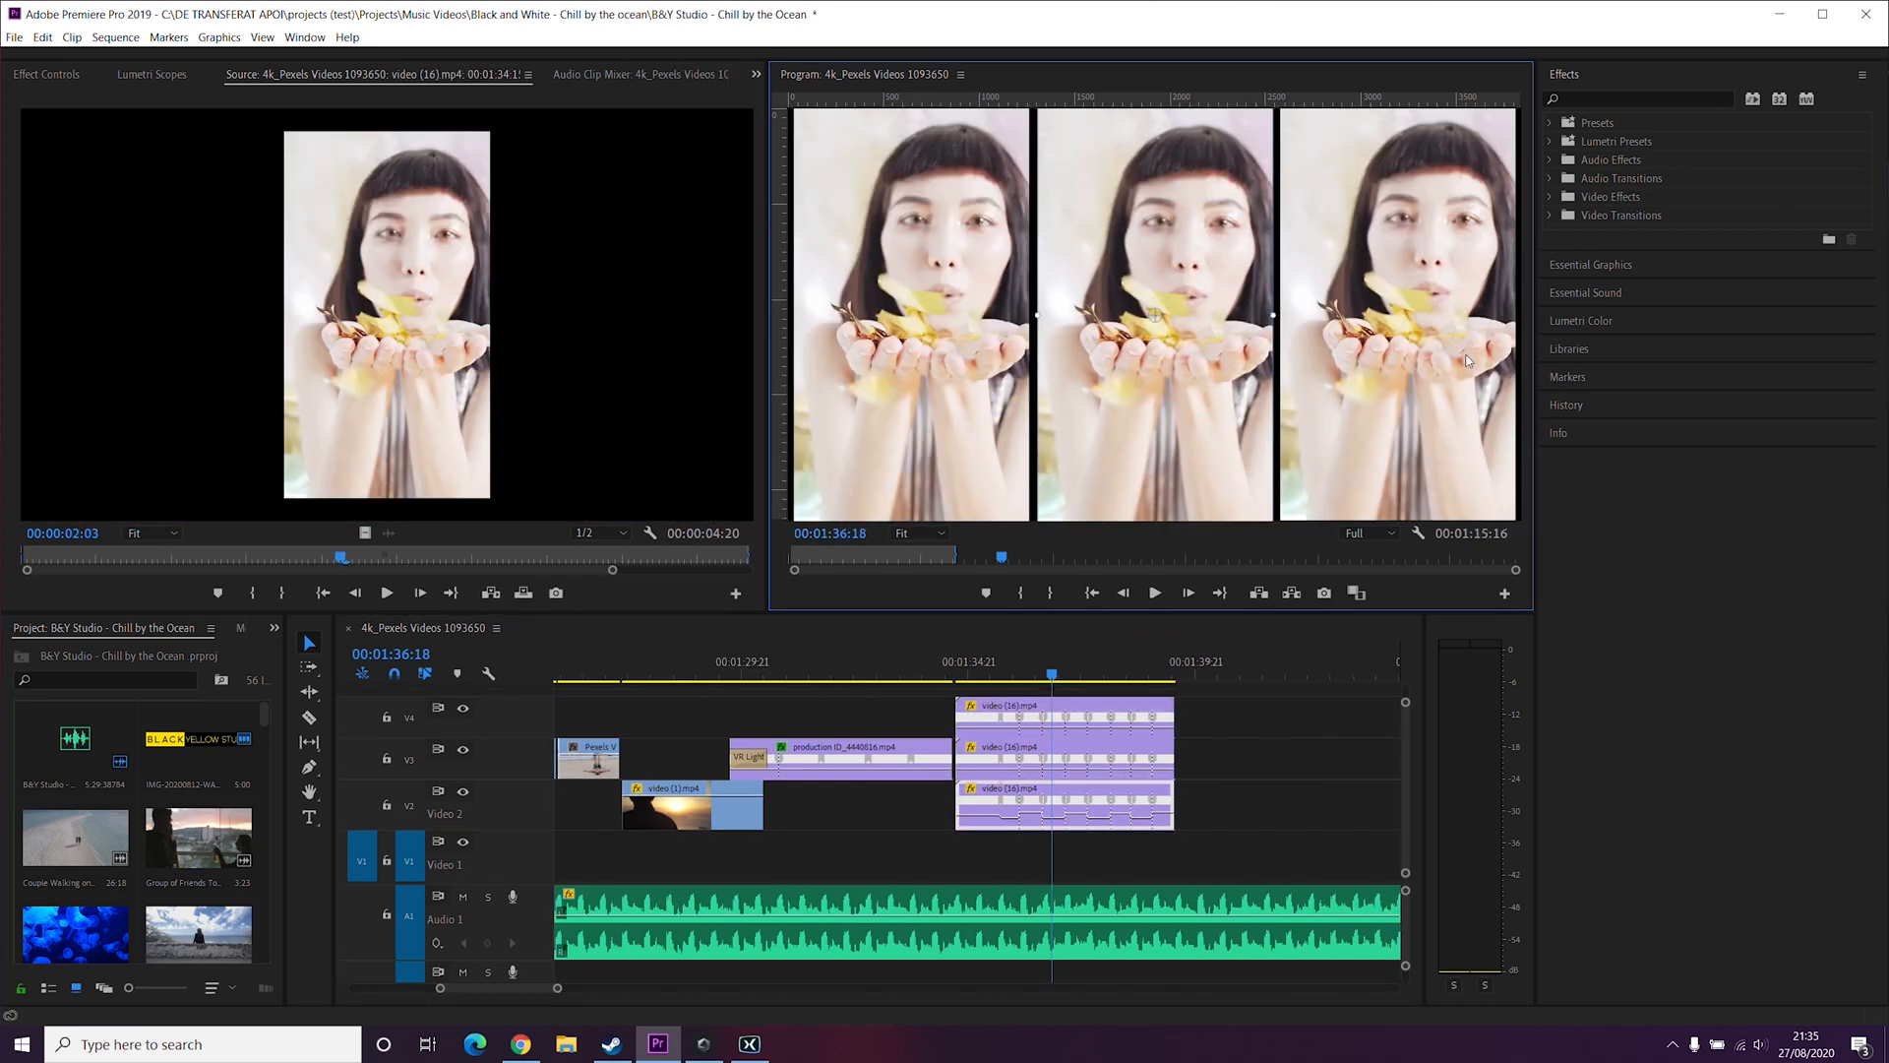
Step: Play back the three-panel confetti section from before its start
left_click(938, 675)
key("space")
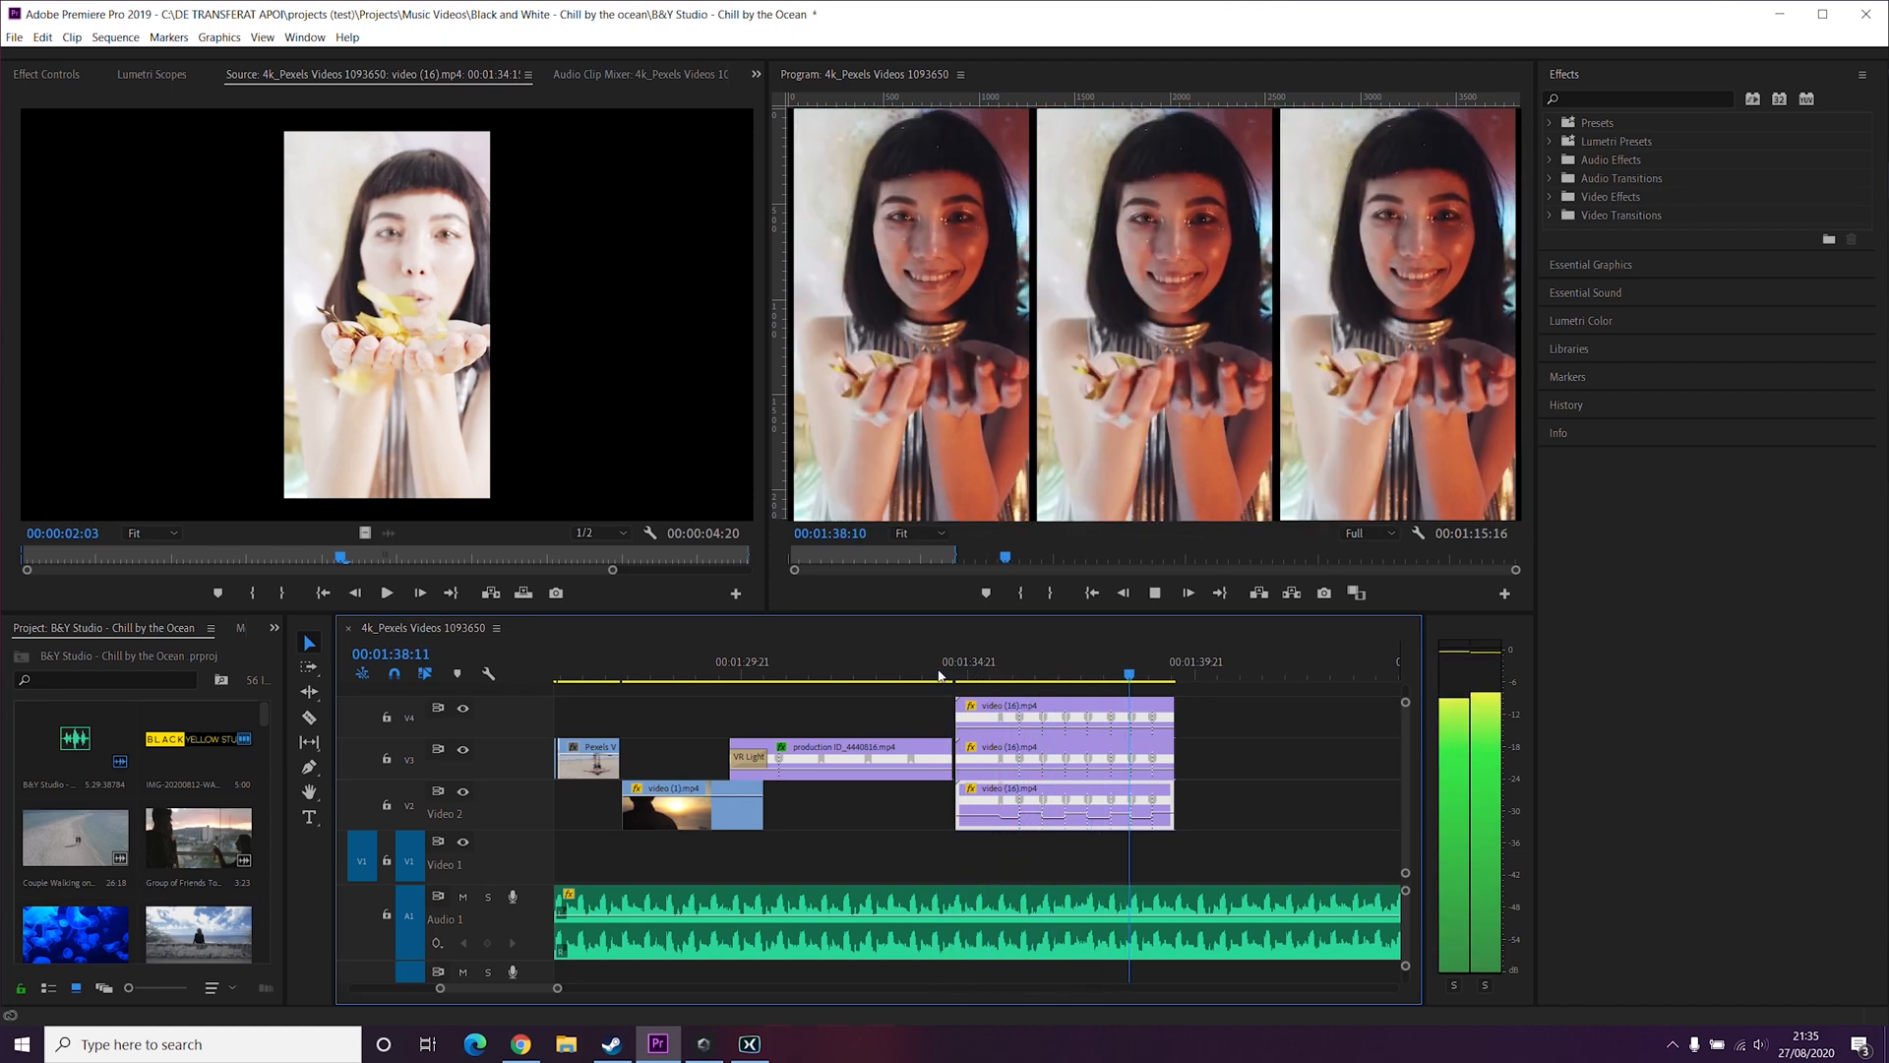
key("space")
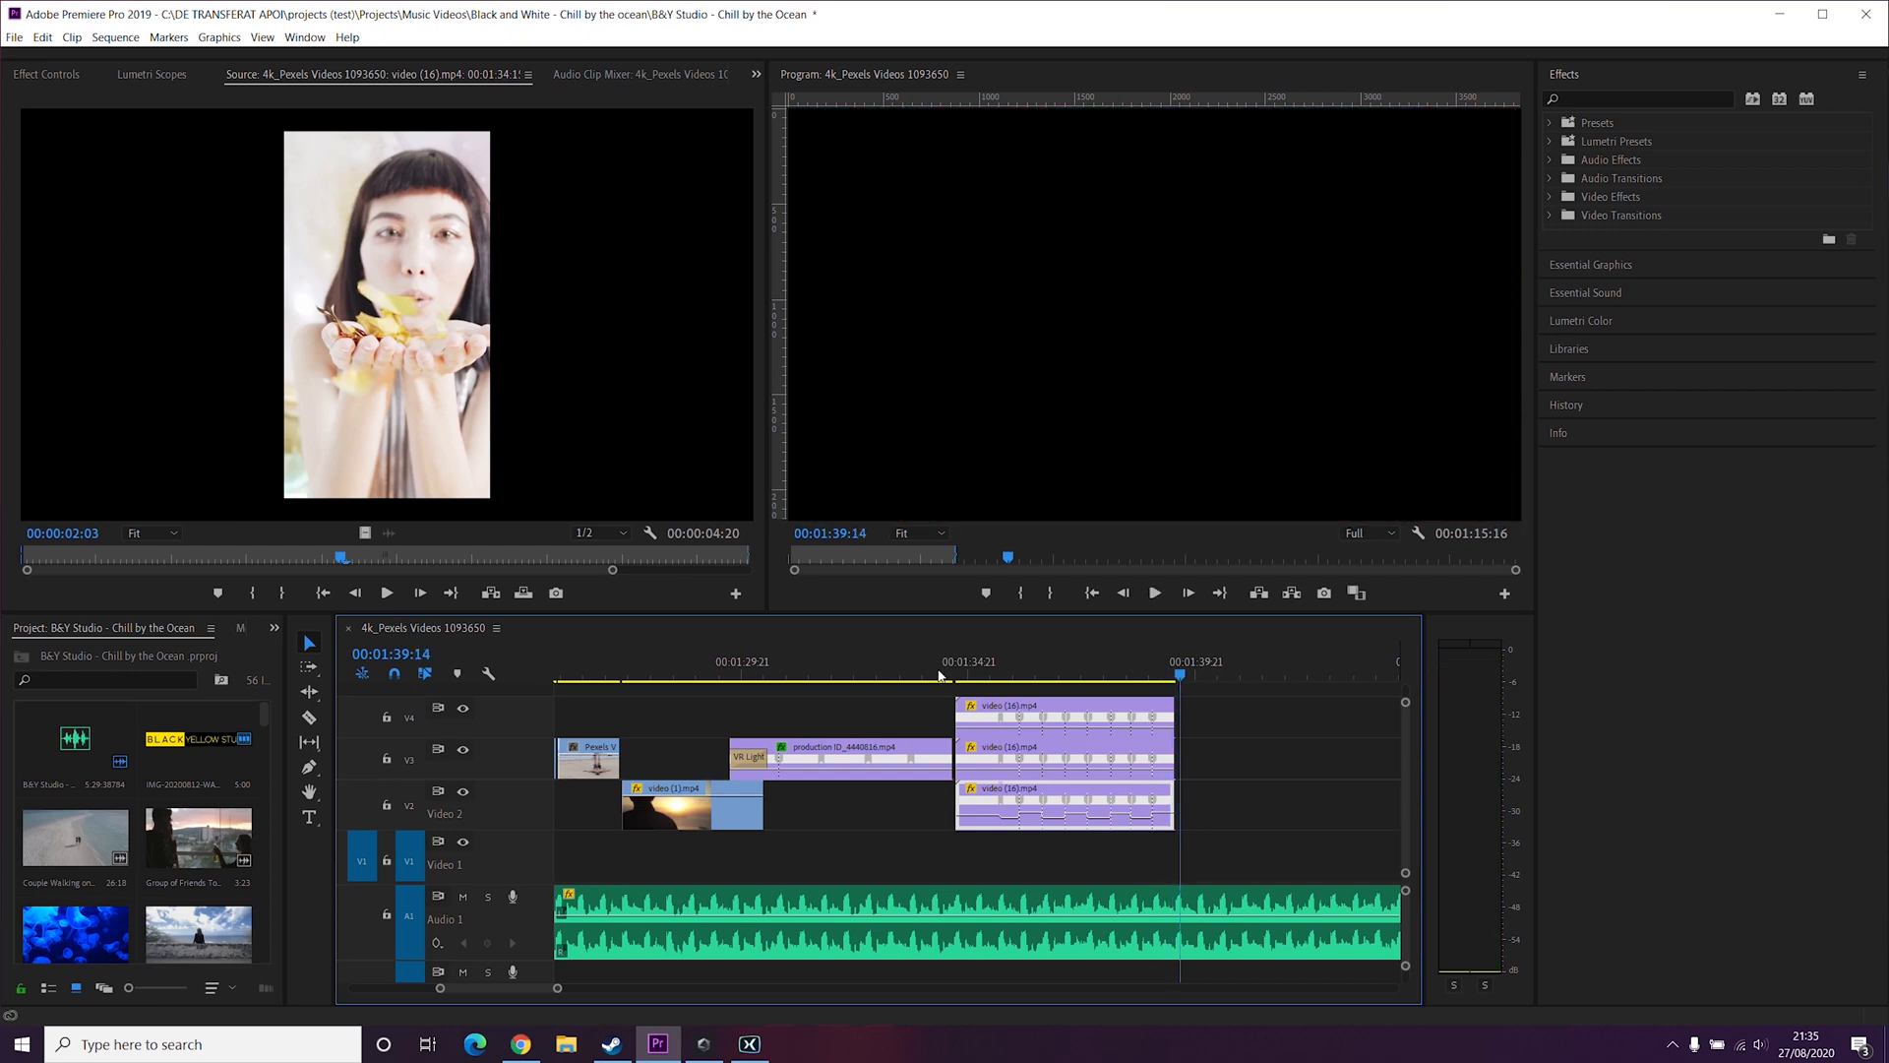
Step: Open Lumetri Color for the top copy and set its Temperature to 100
left_click(1004, 664)
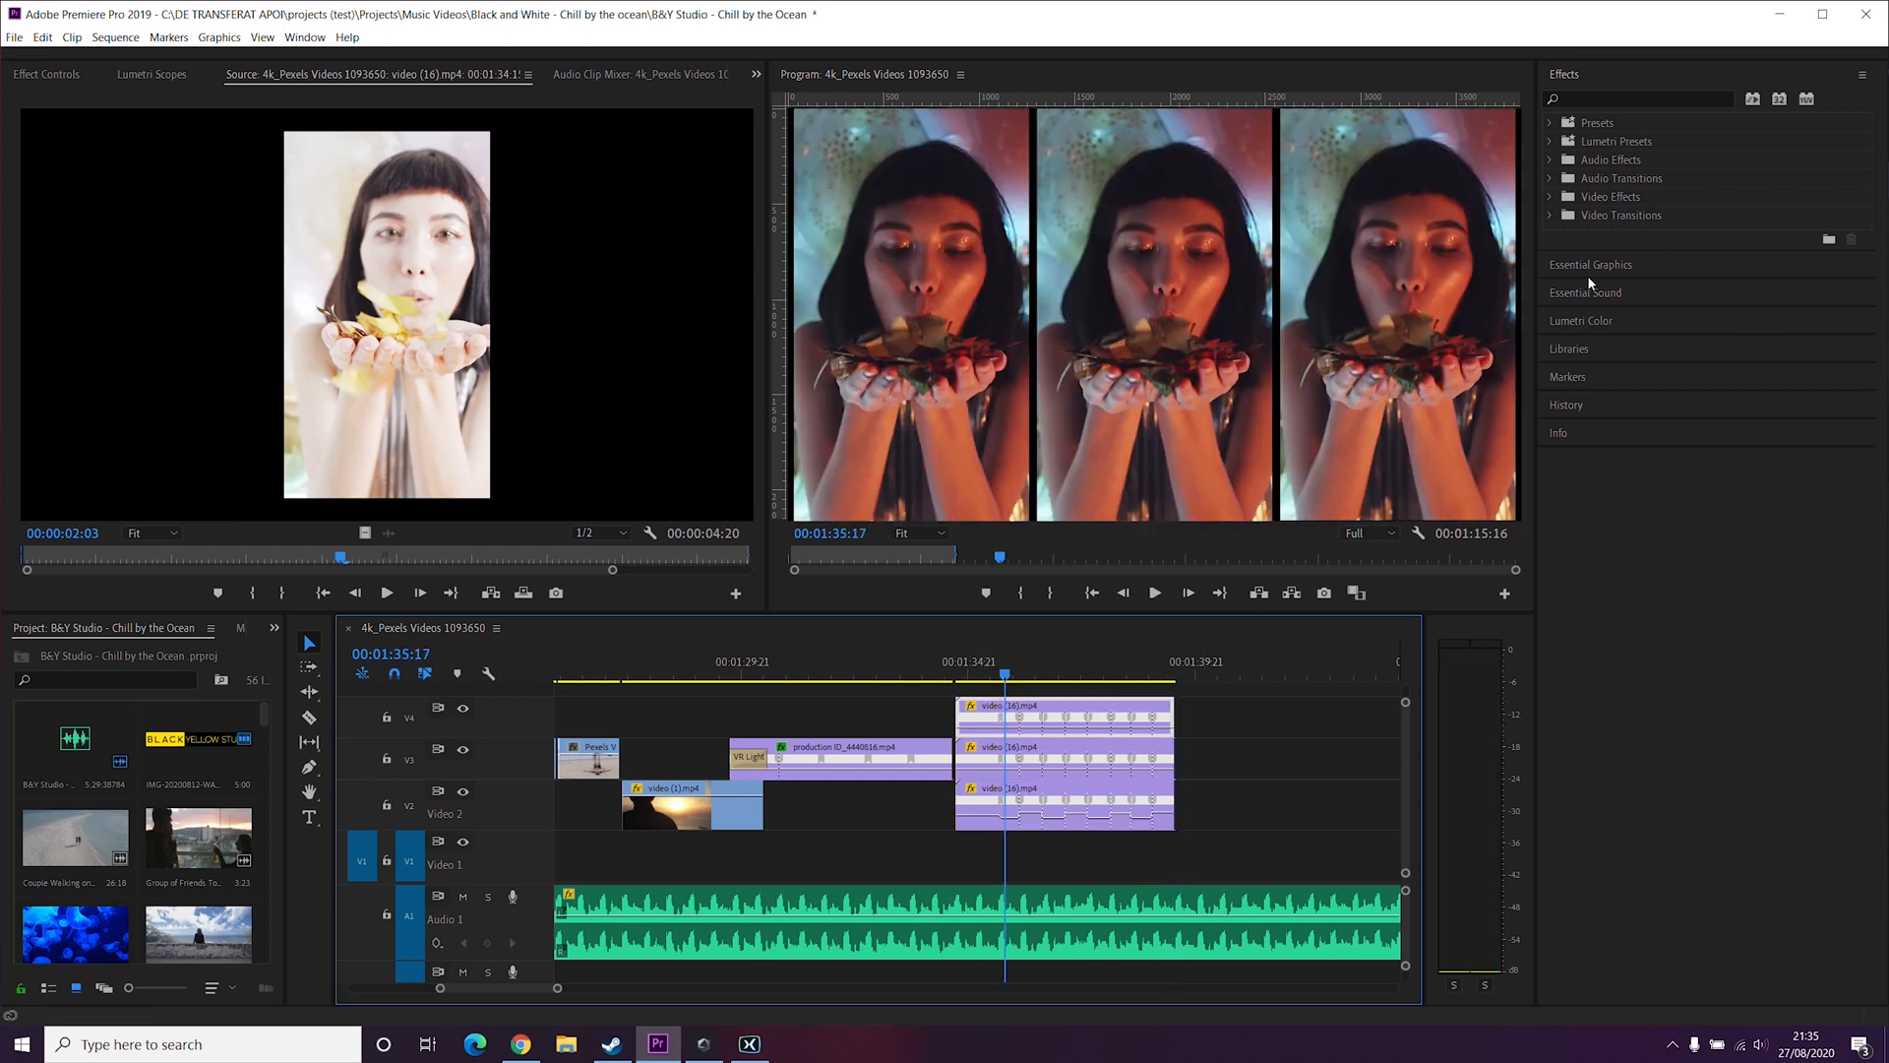
left_click(1615, 320)
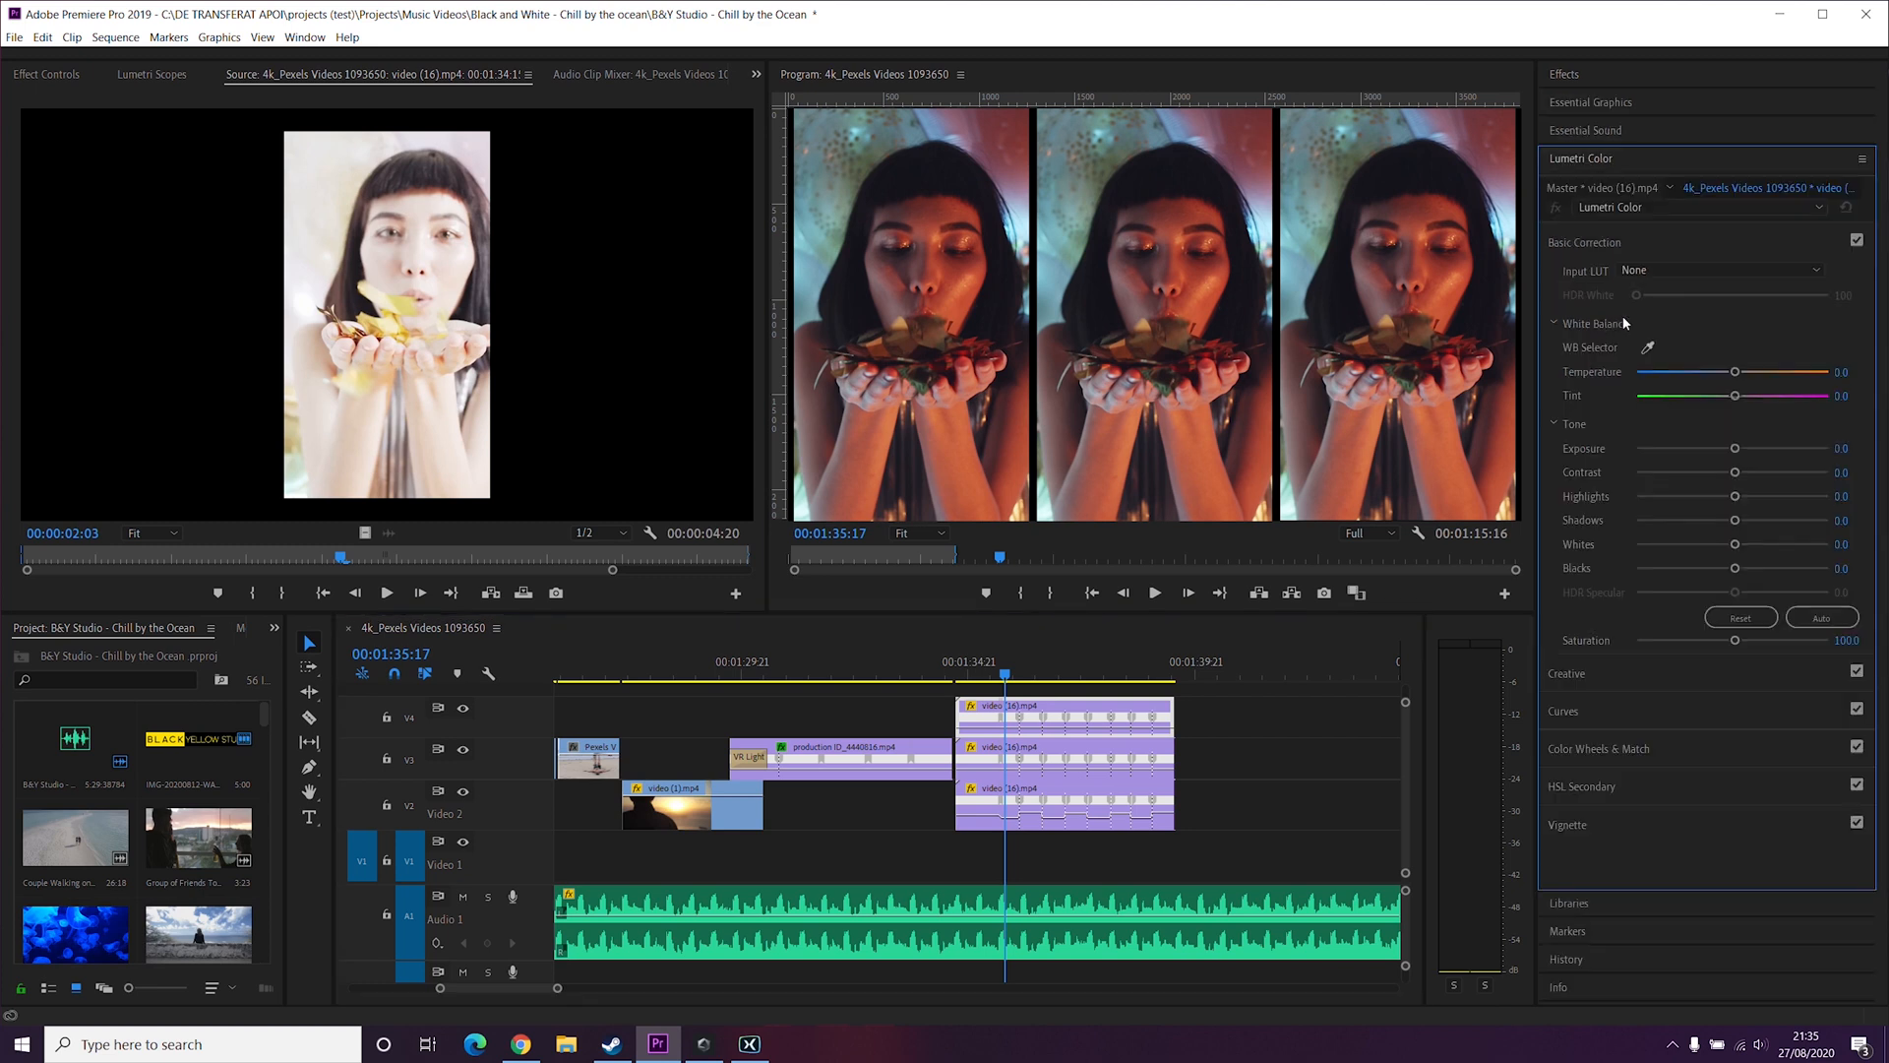
left_click(1748, 372)
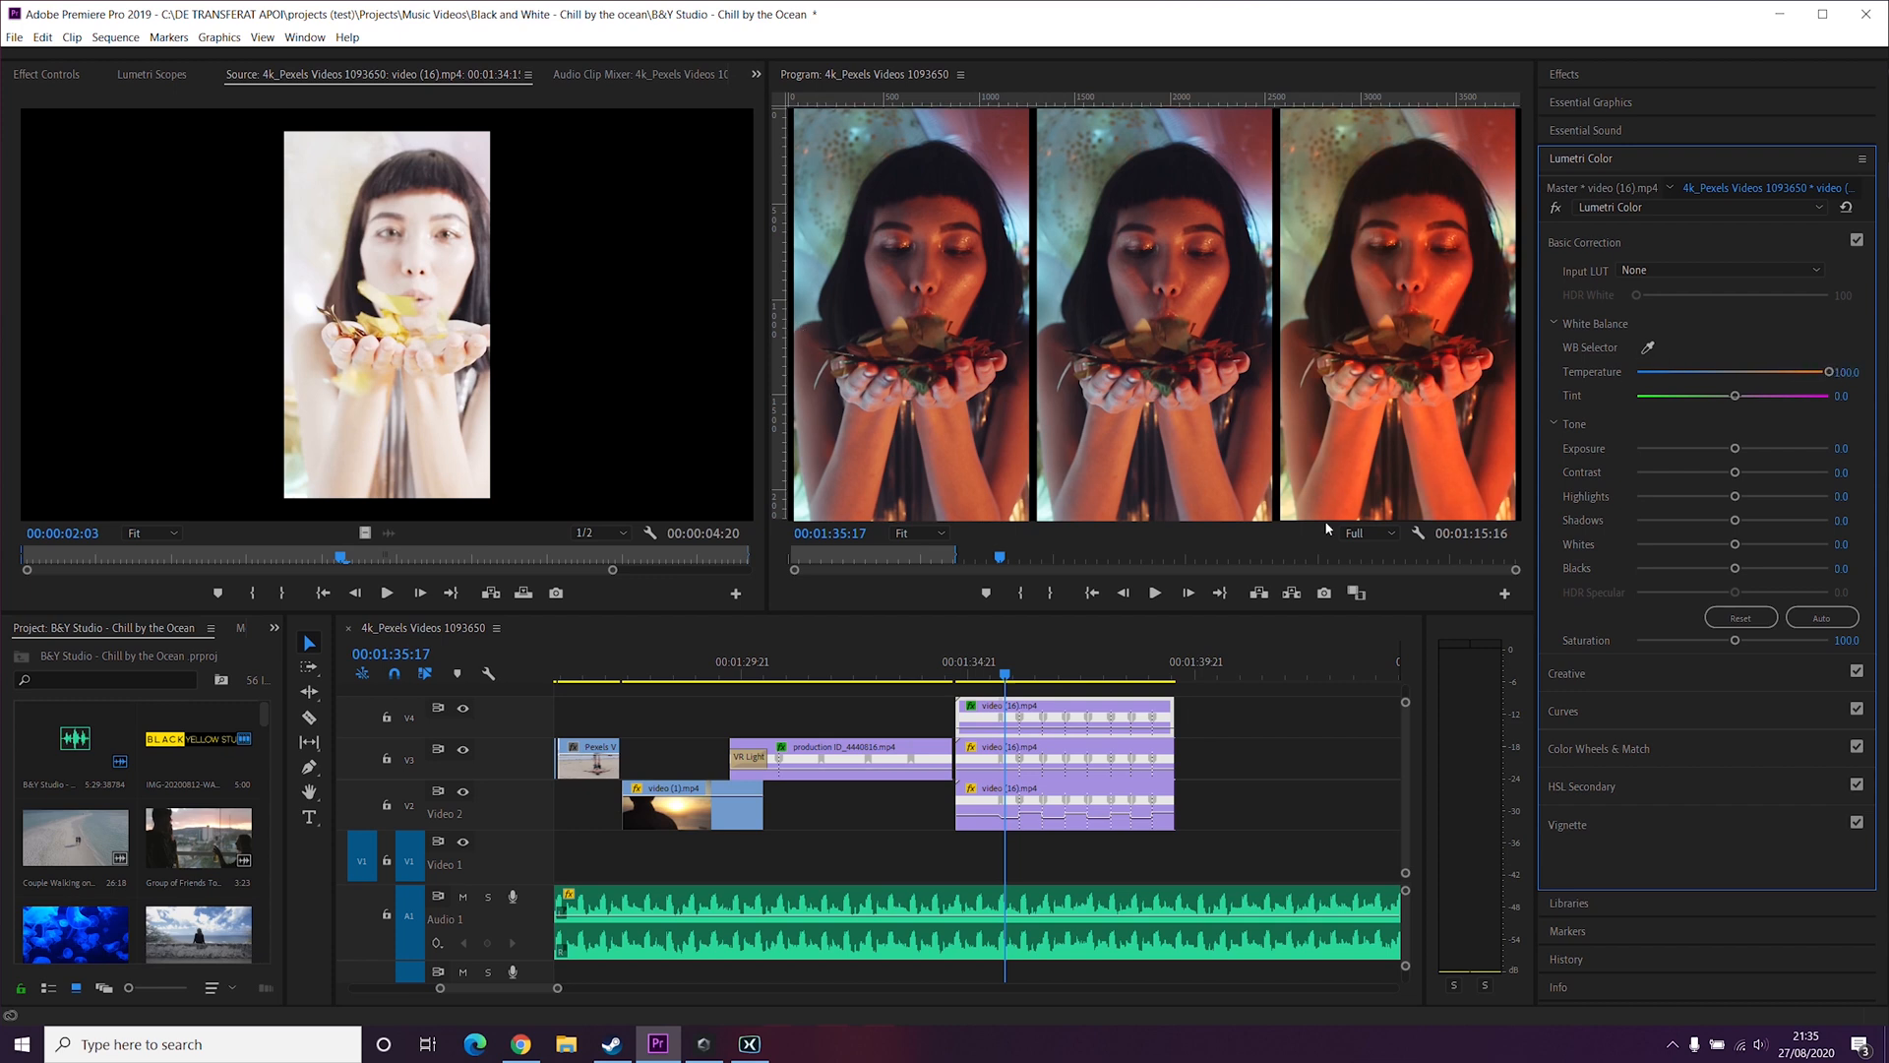
Step: Select the bottom copy and set its Lumetri Temperature to the minimum
left_click(980, 801)
left_click(992, 379)
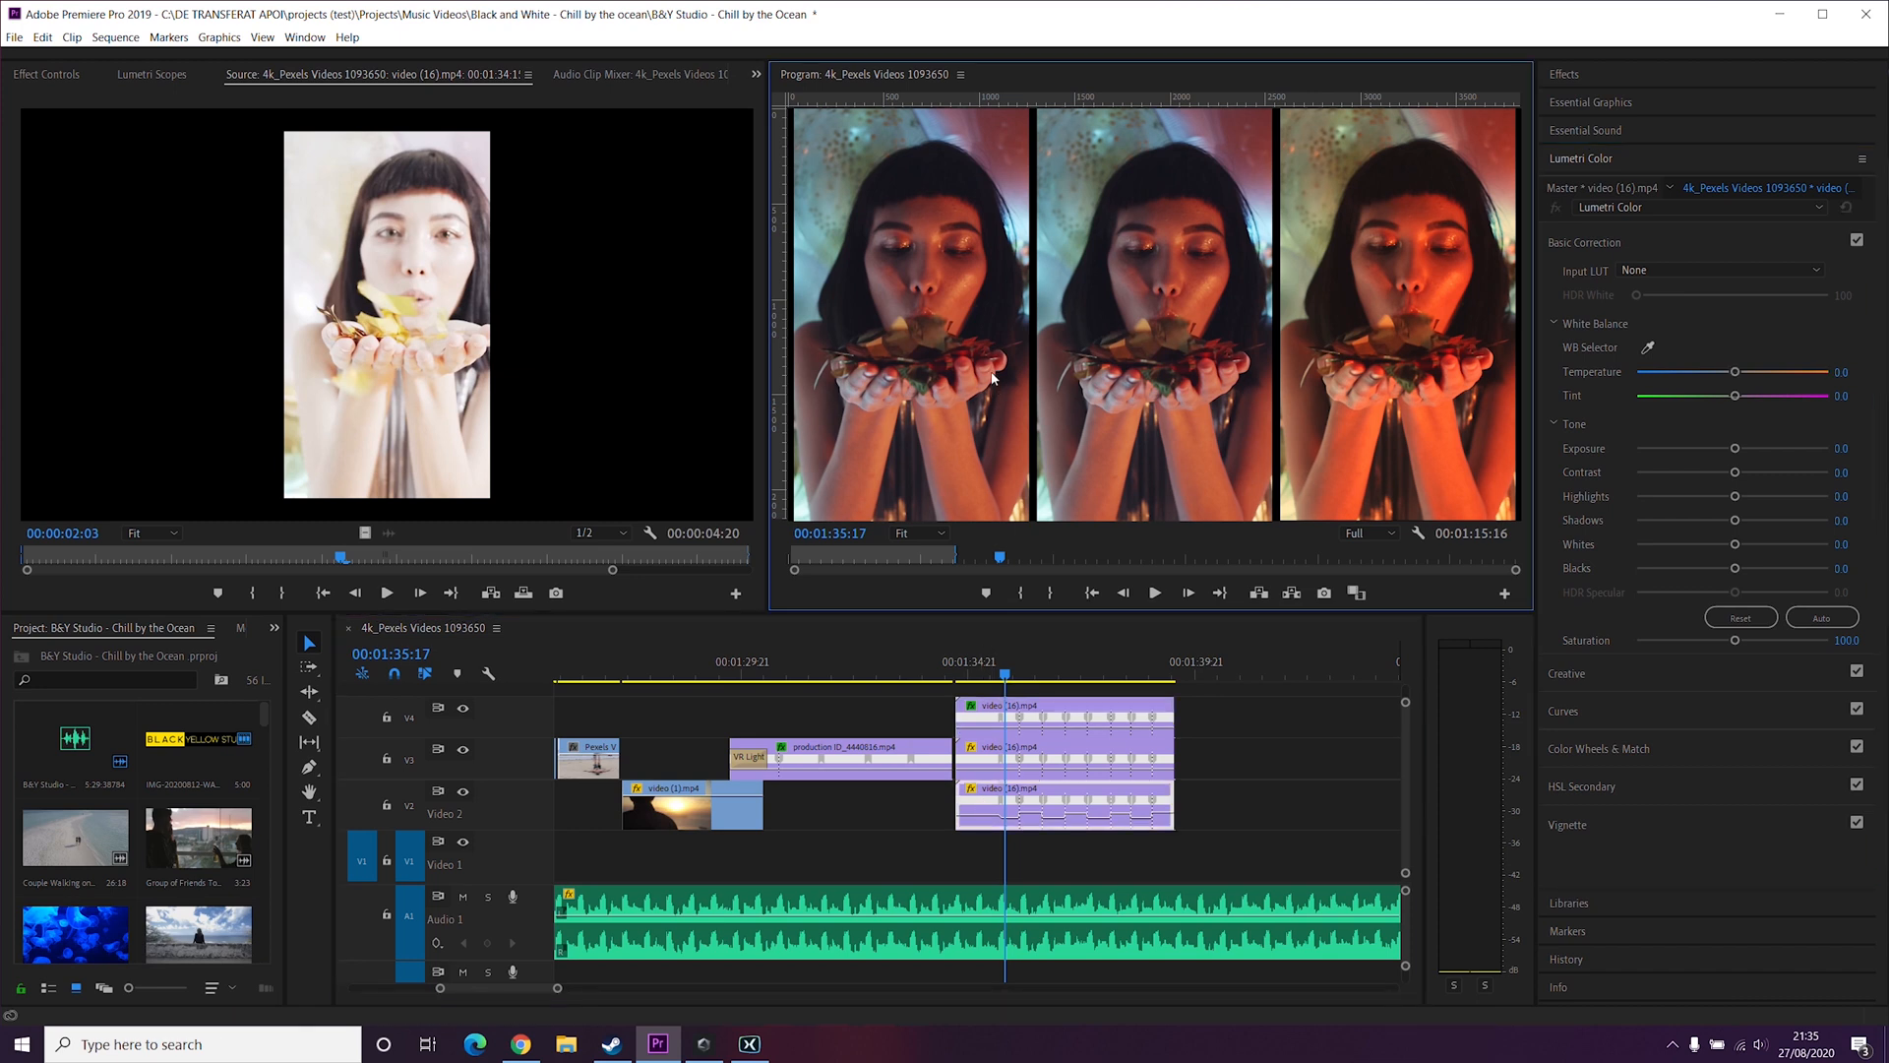
left_click(992, 378)
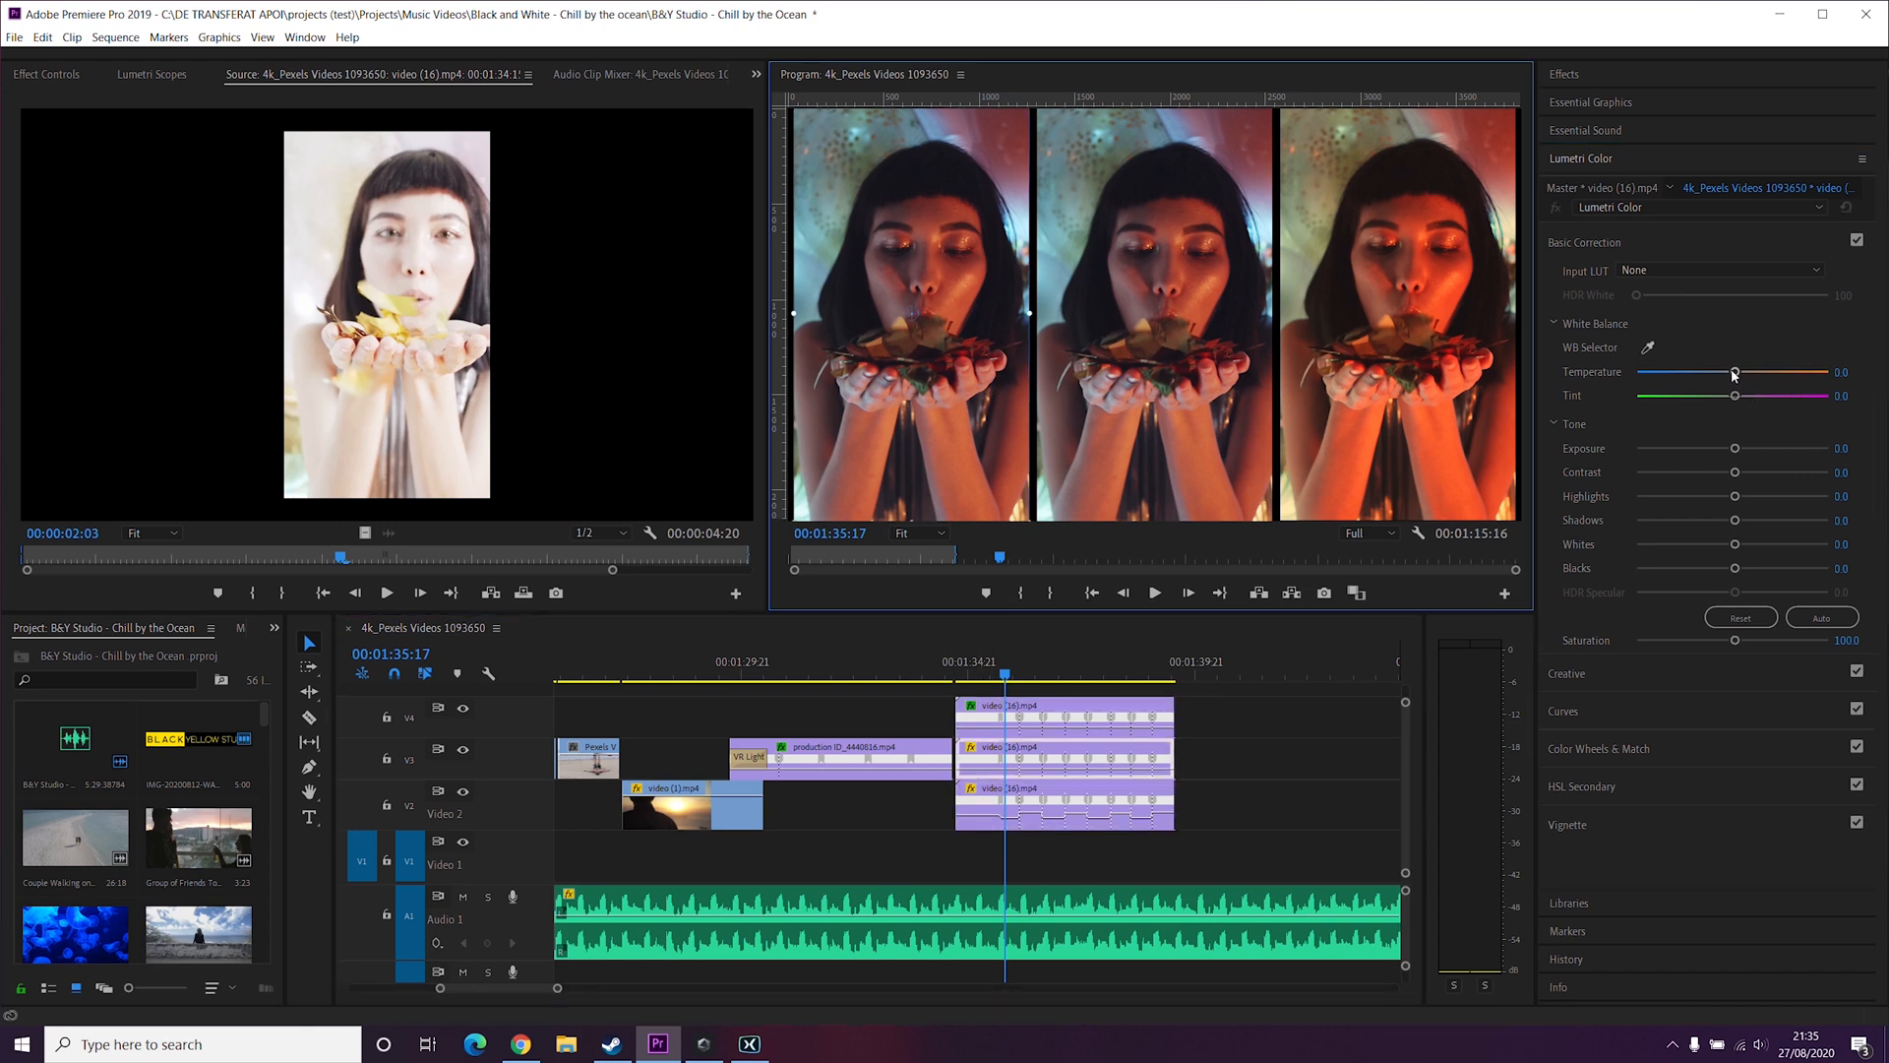
left_click_drag(1735, 373, 1560, 374)
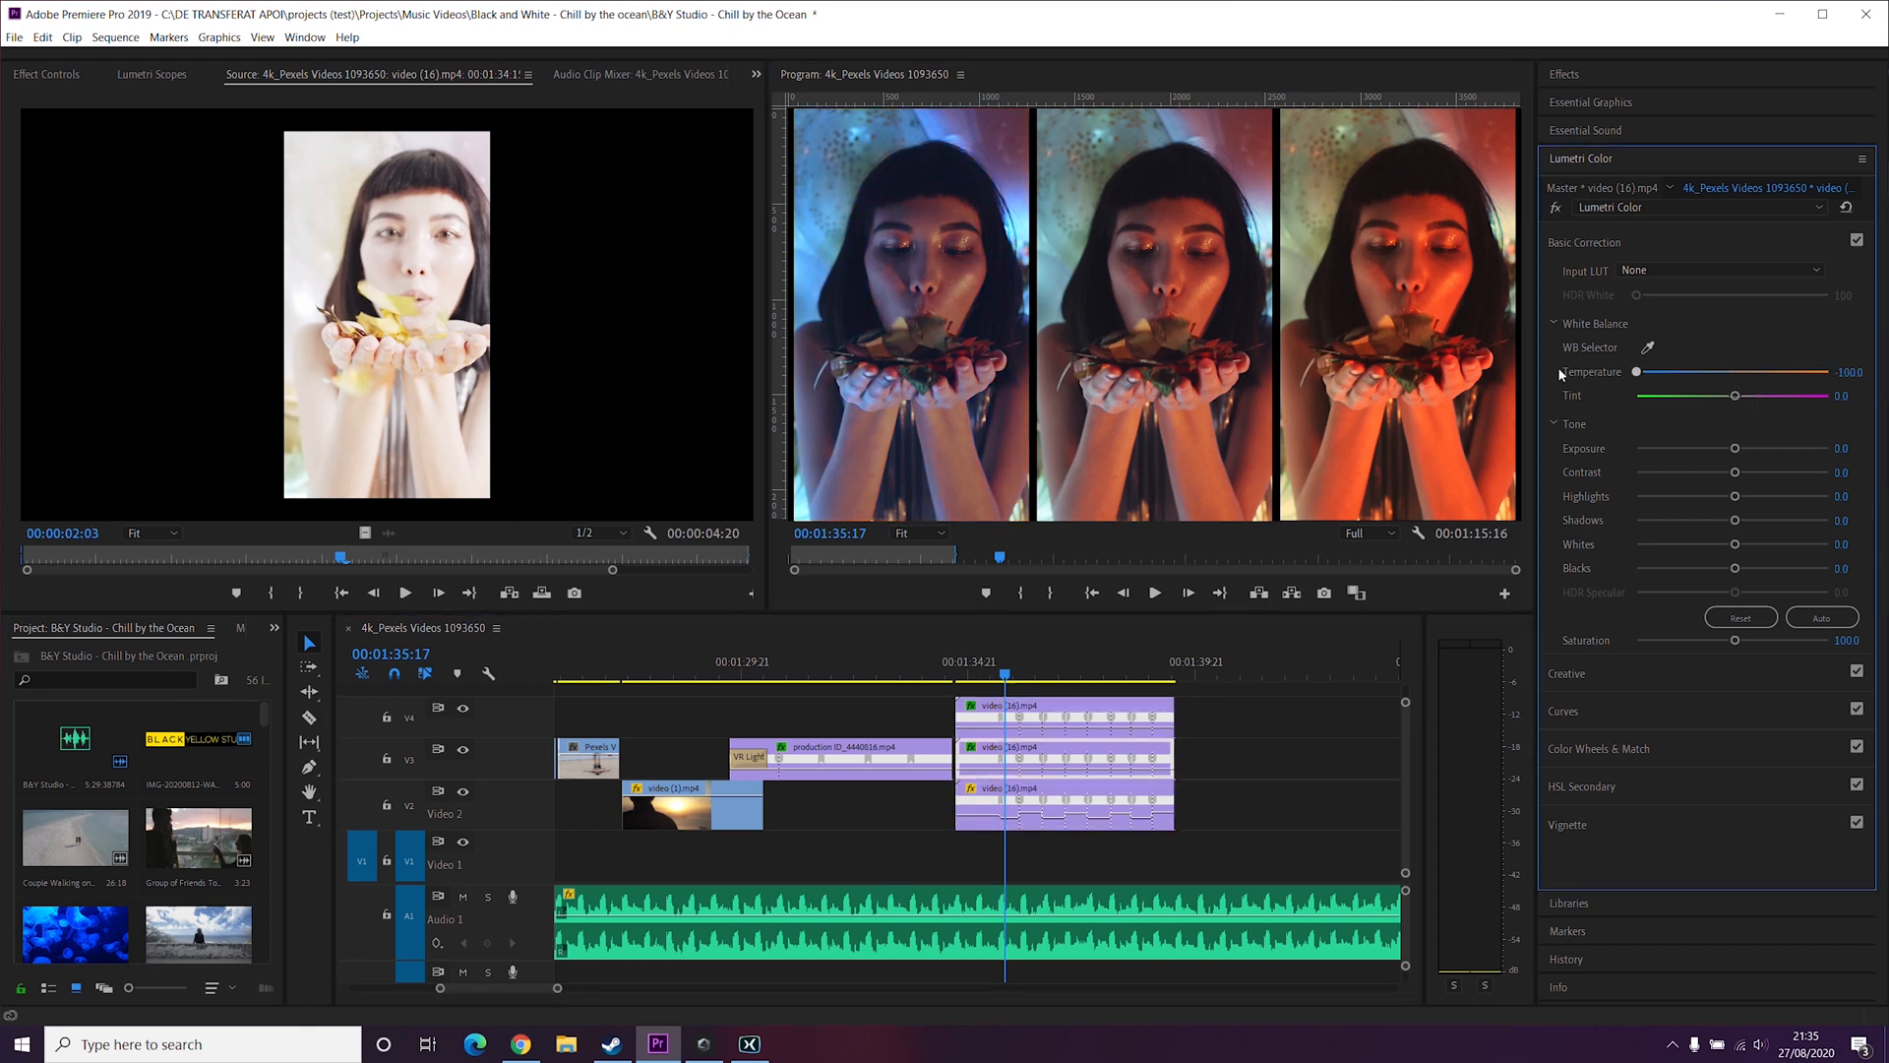
Step: Play back the color-graded three-panel section
left_click(931, 671)
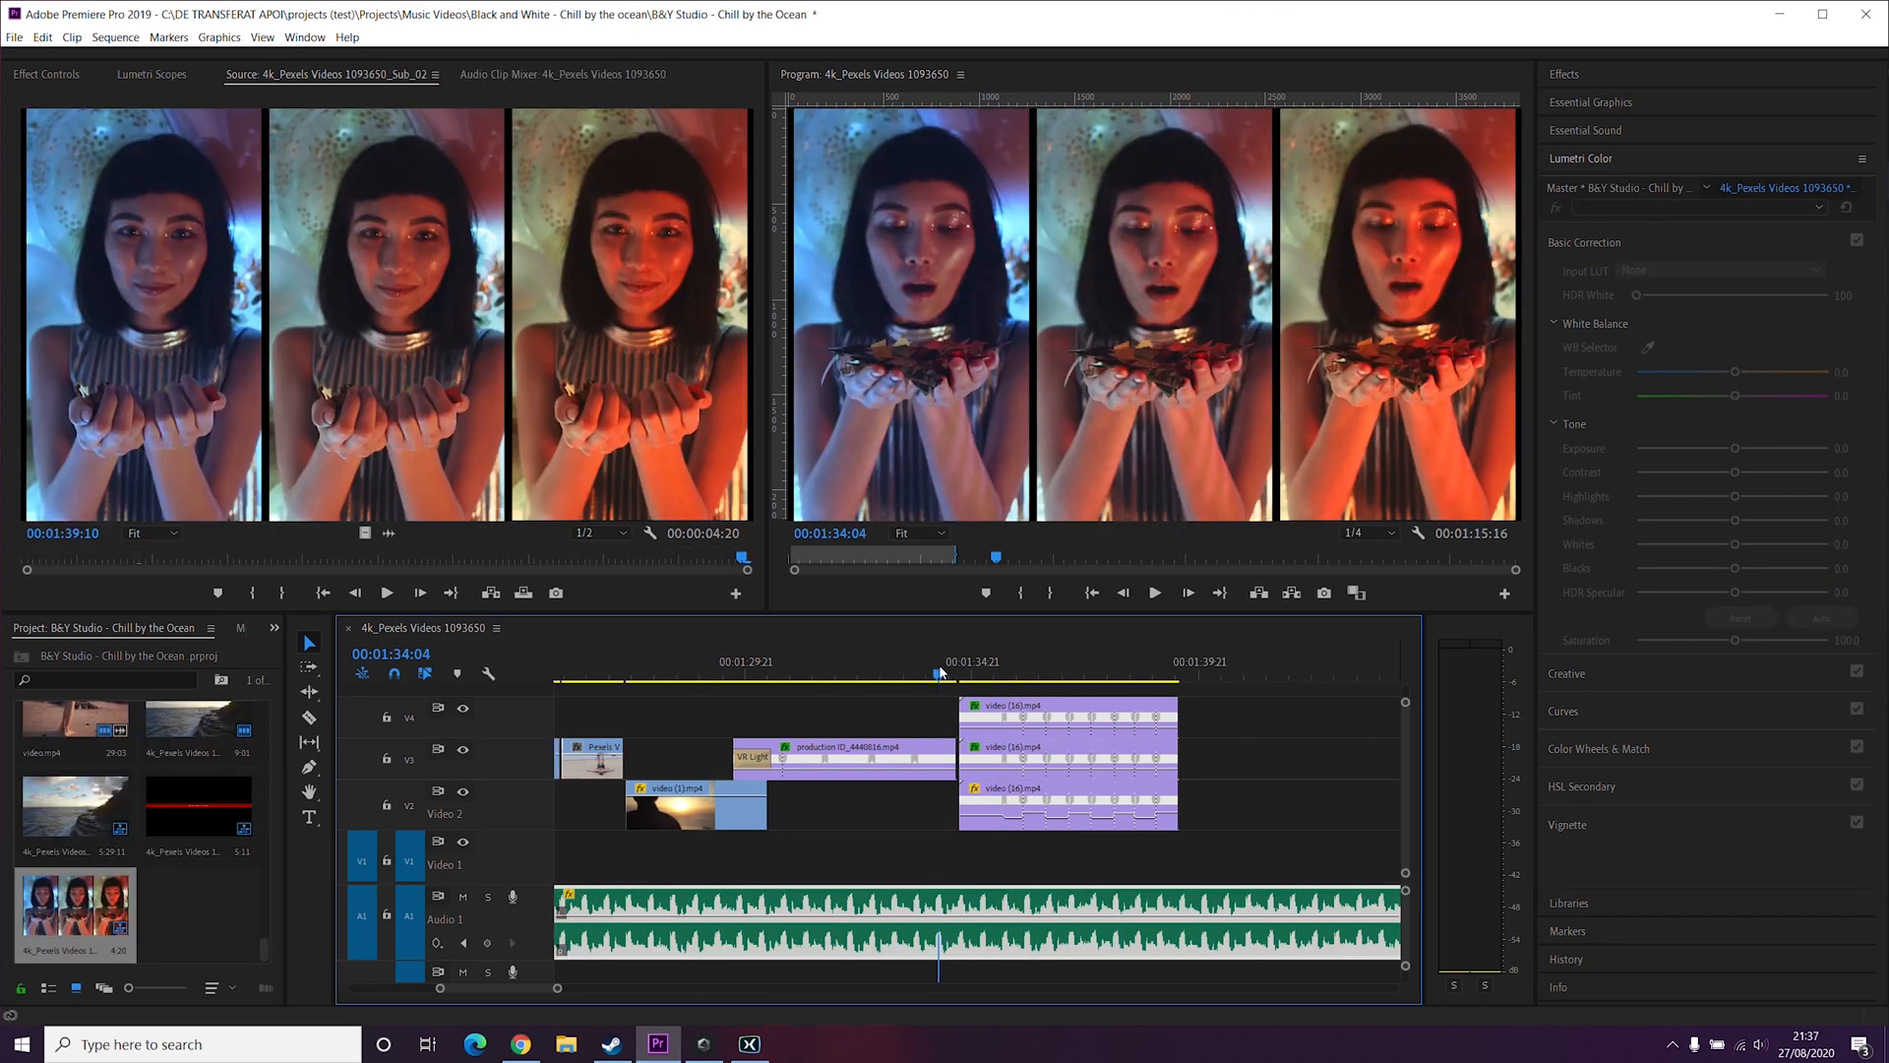
key("space")
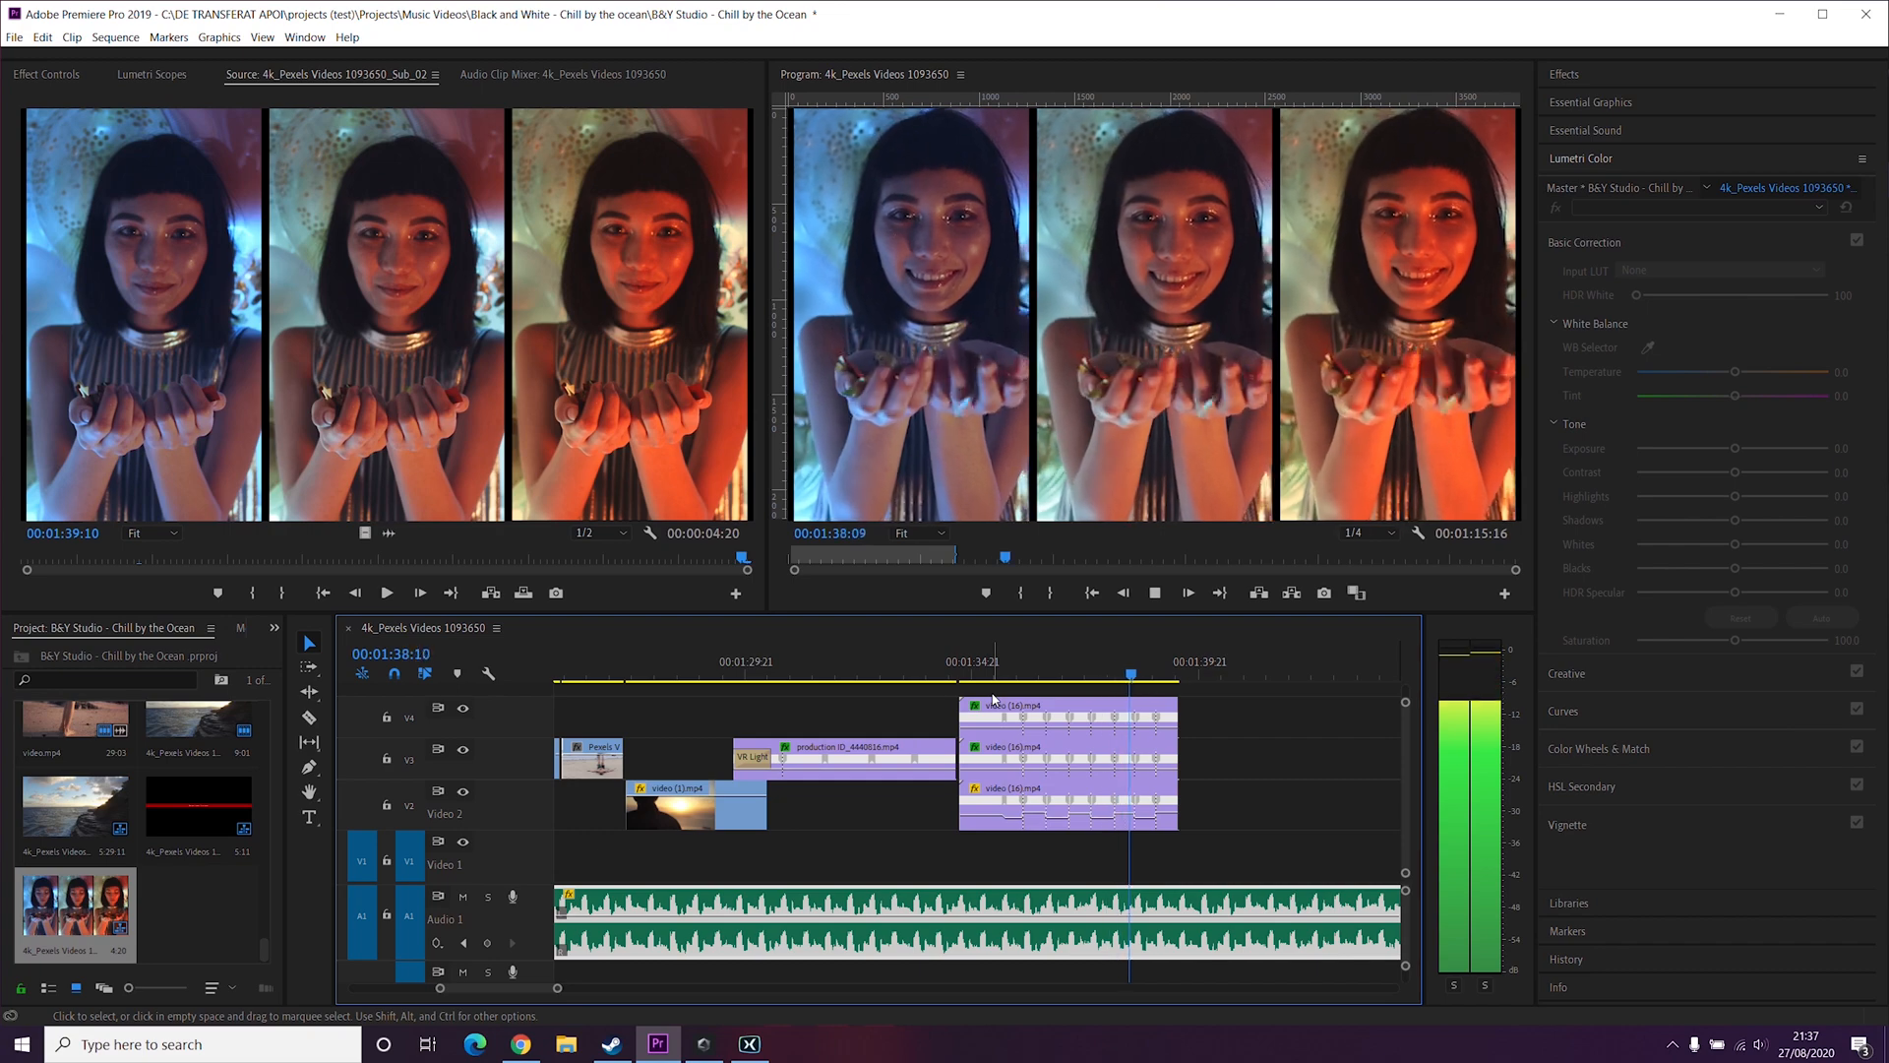
key("space")
key("space")
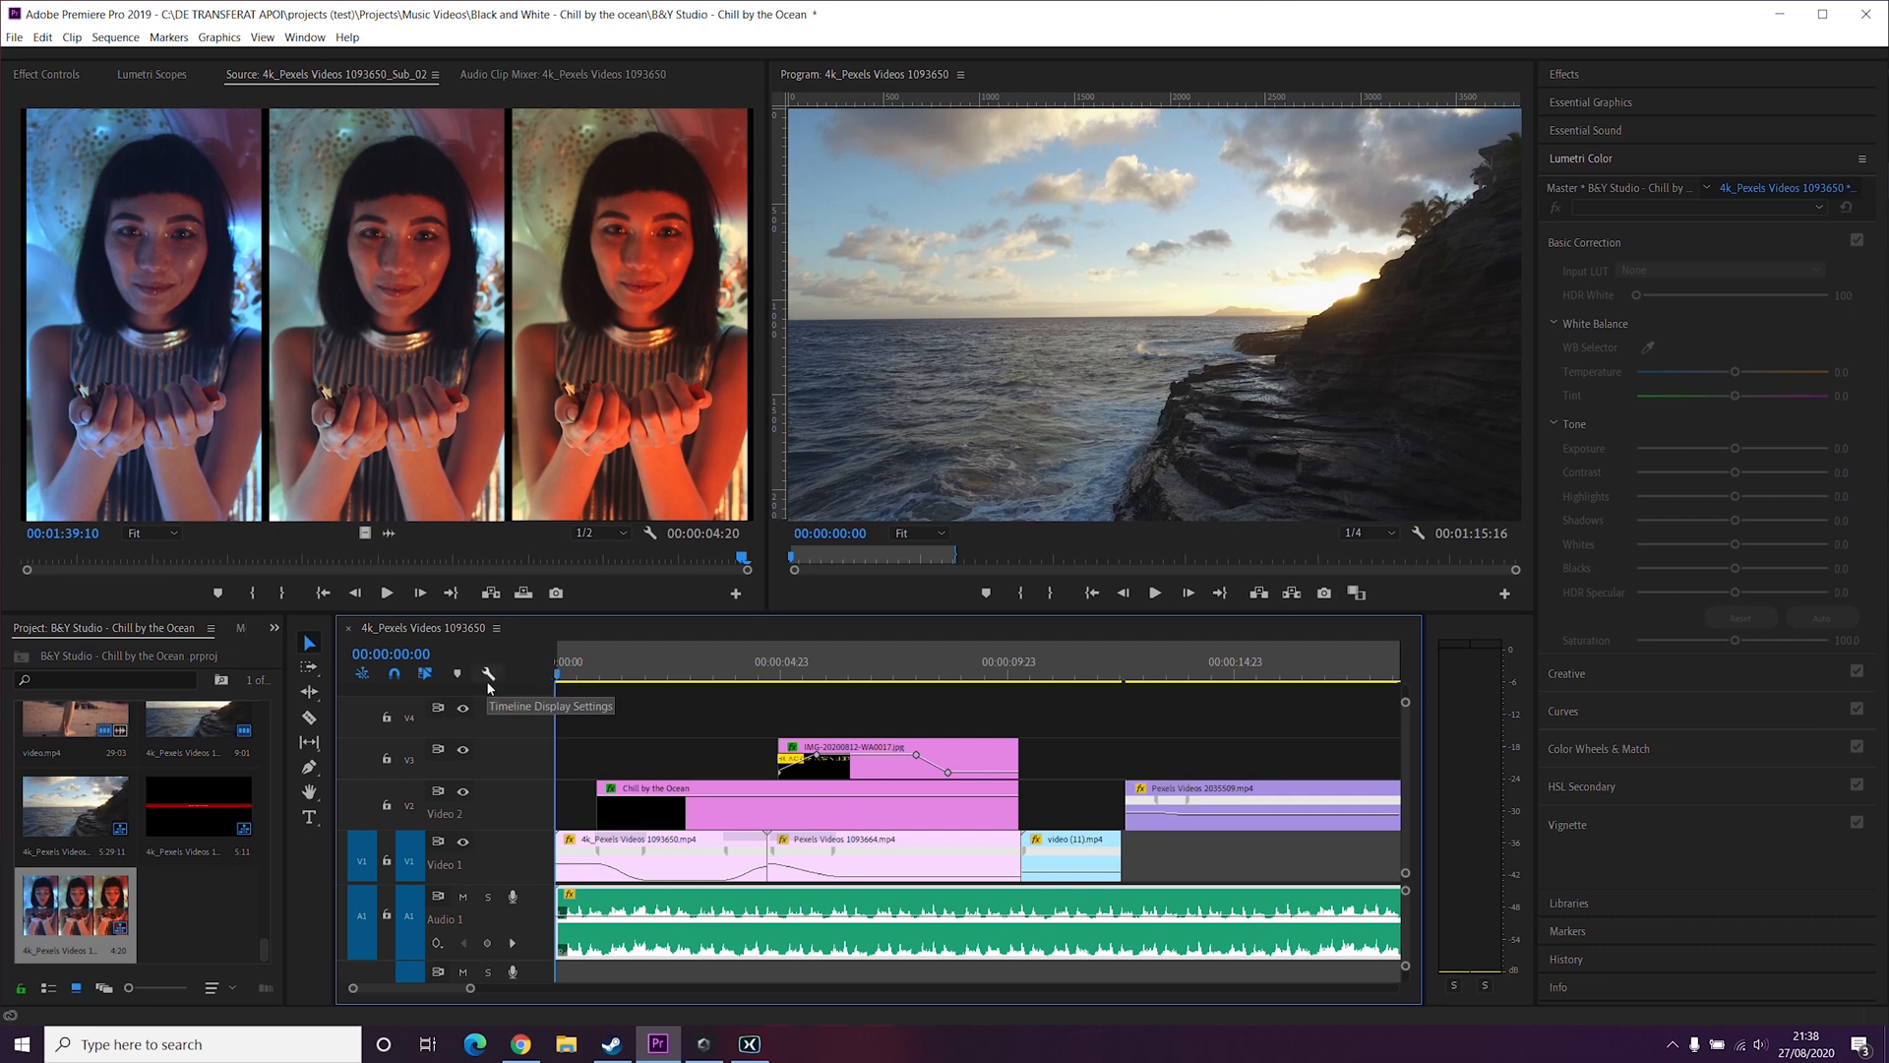
Step: Play the sequence from the beginning, shuttle back, and zoom into the timeline
key("space")
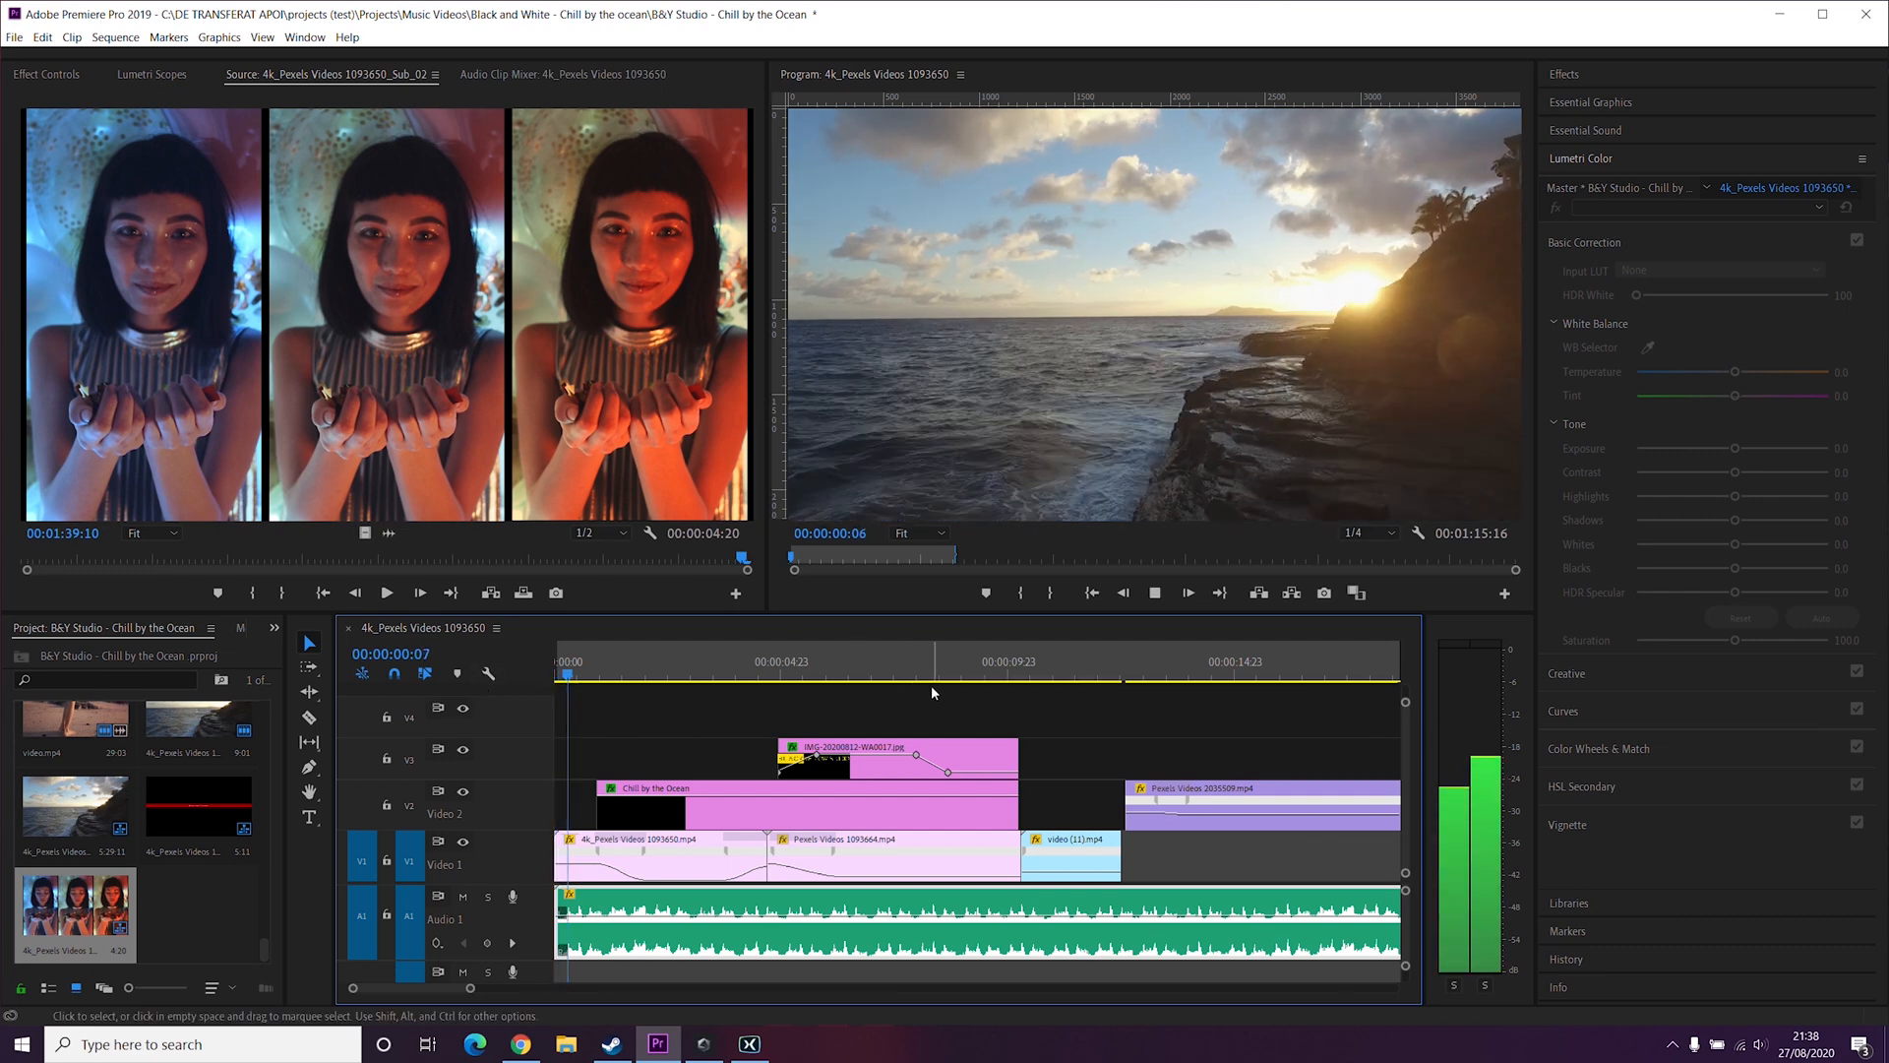
key("space")
key("Home")
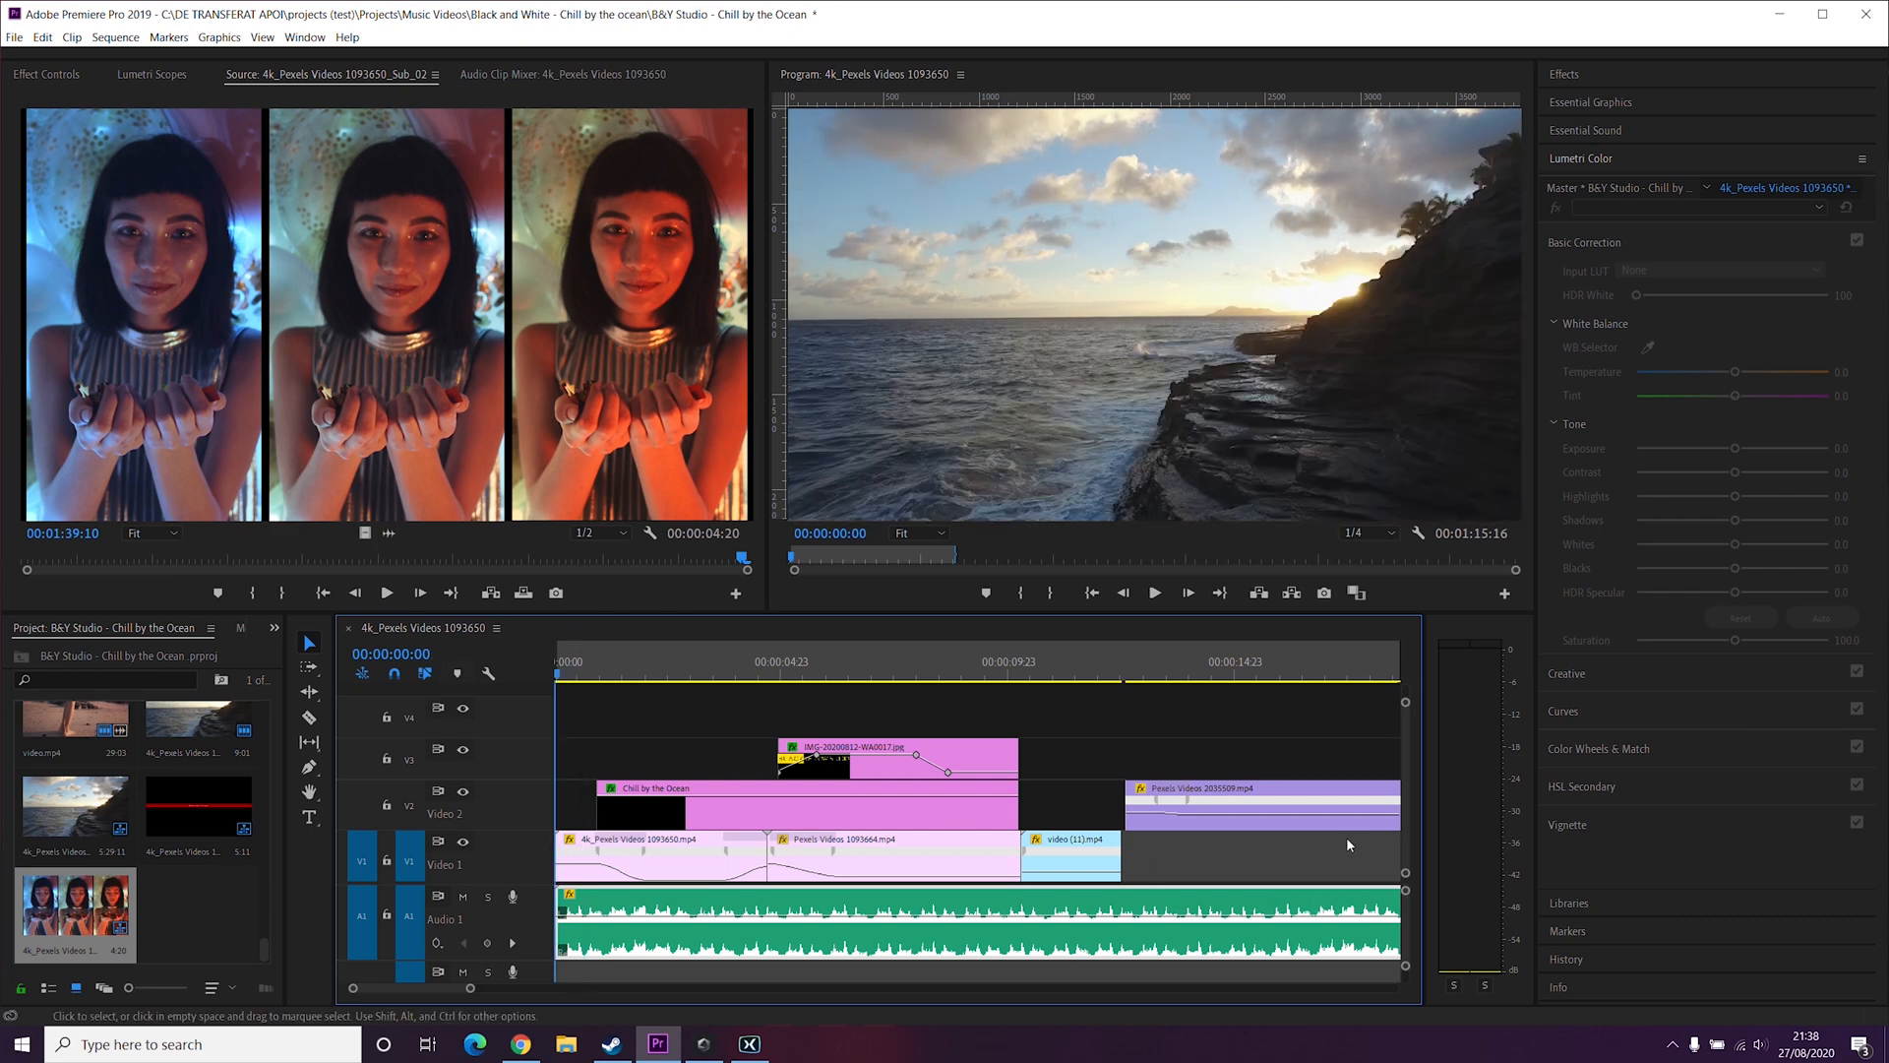
key("space")
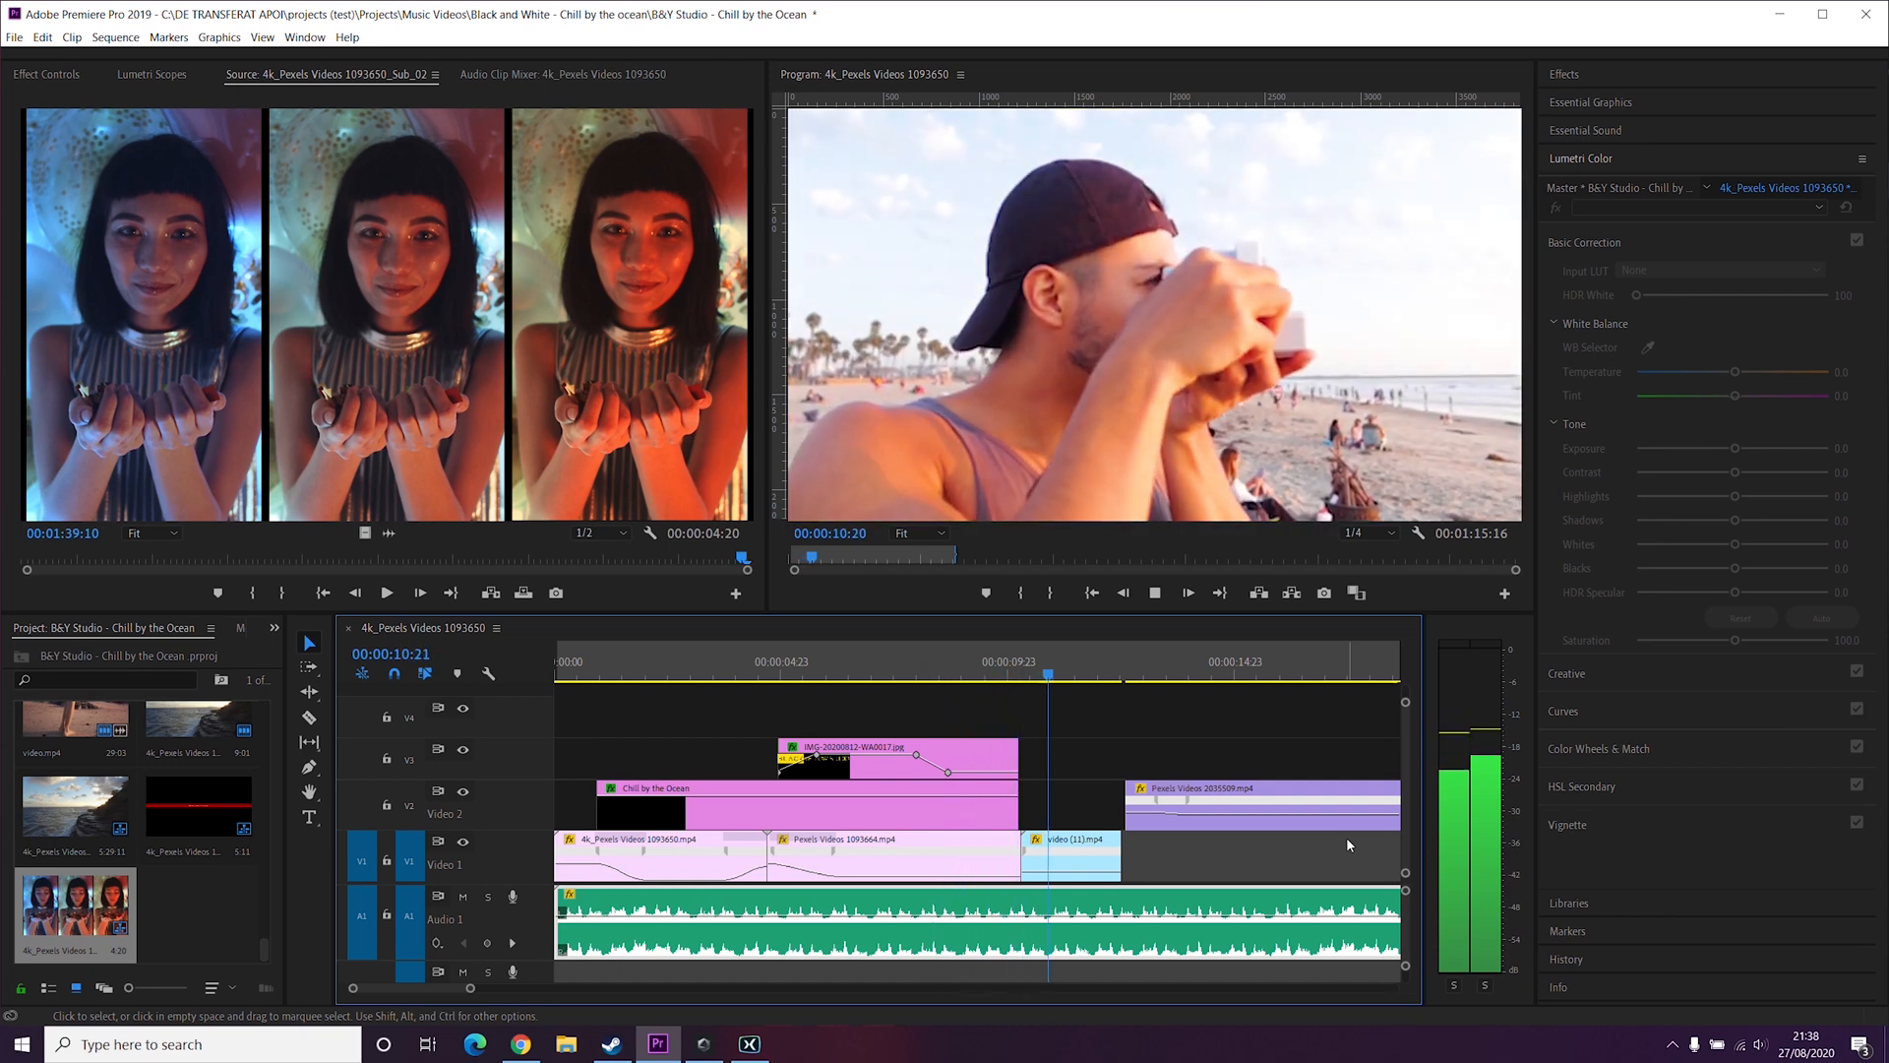
key("space")
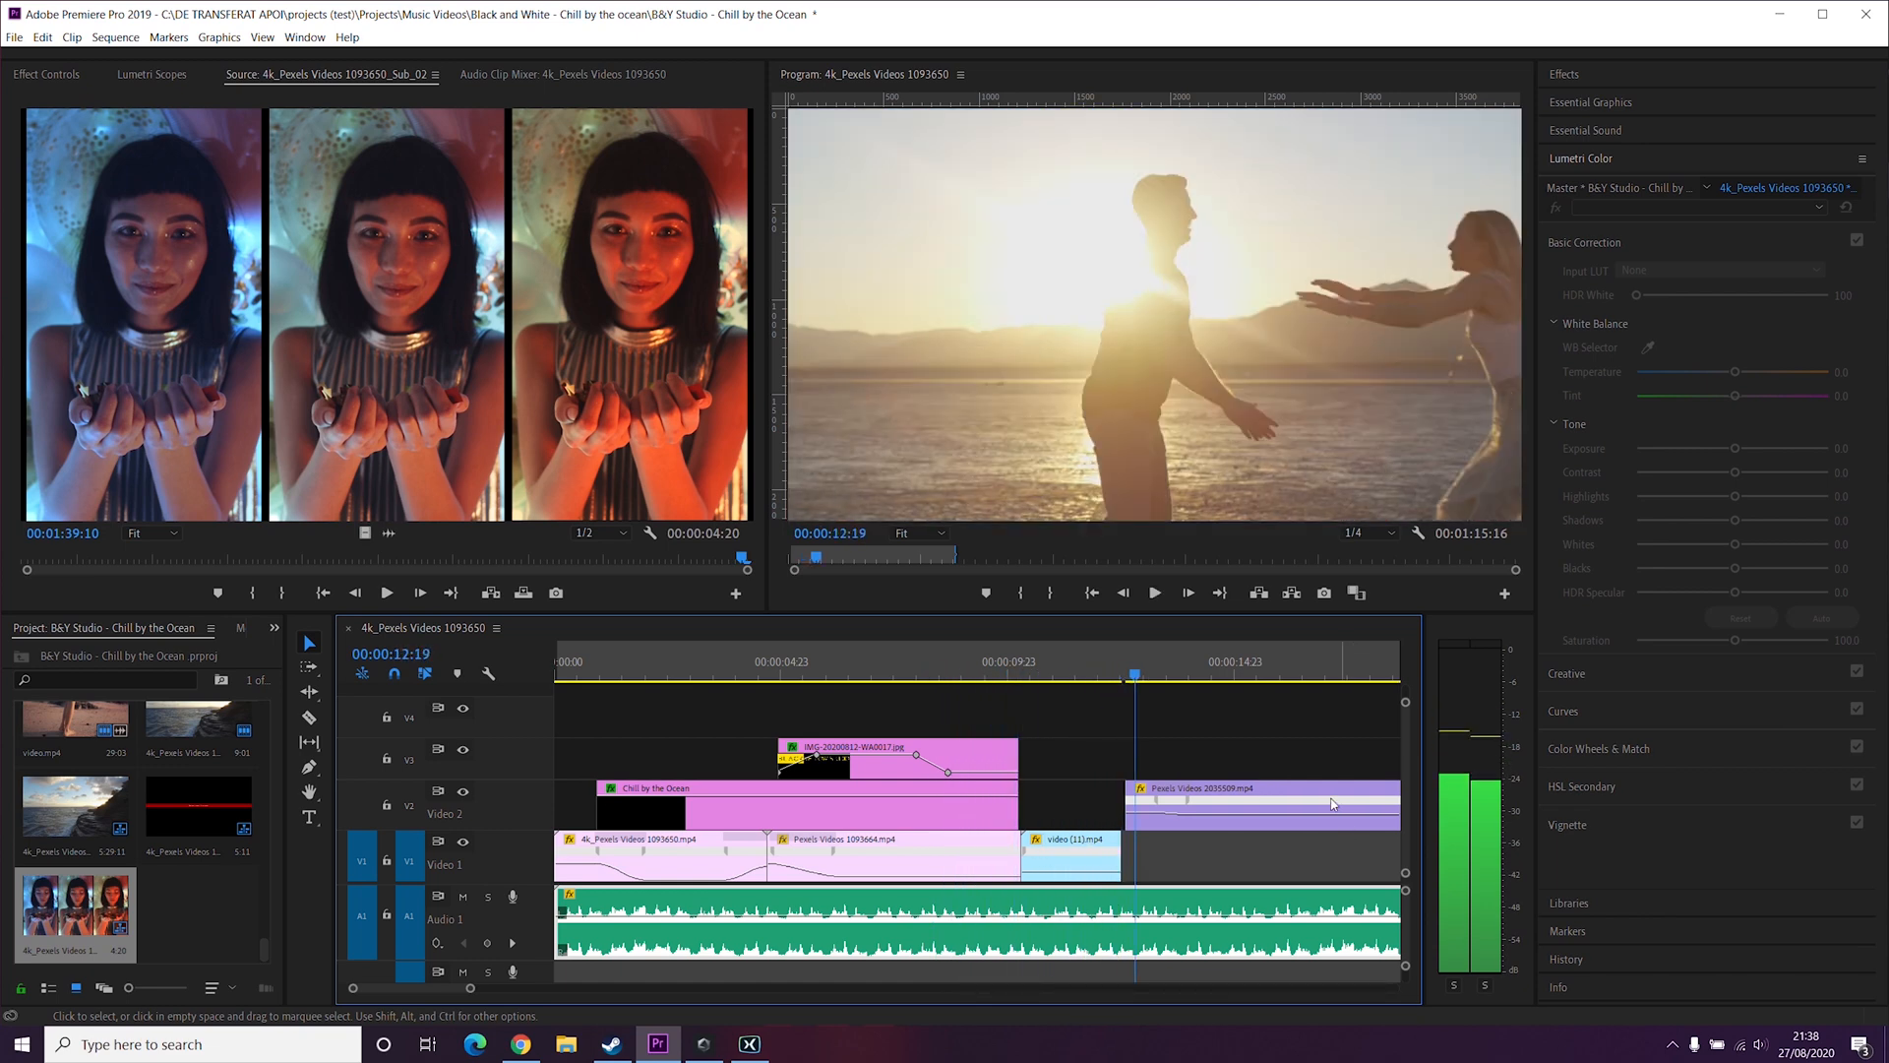
key("j")
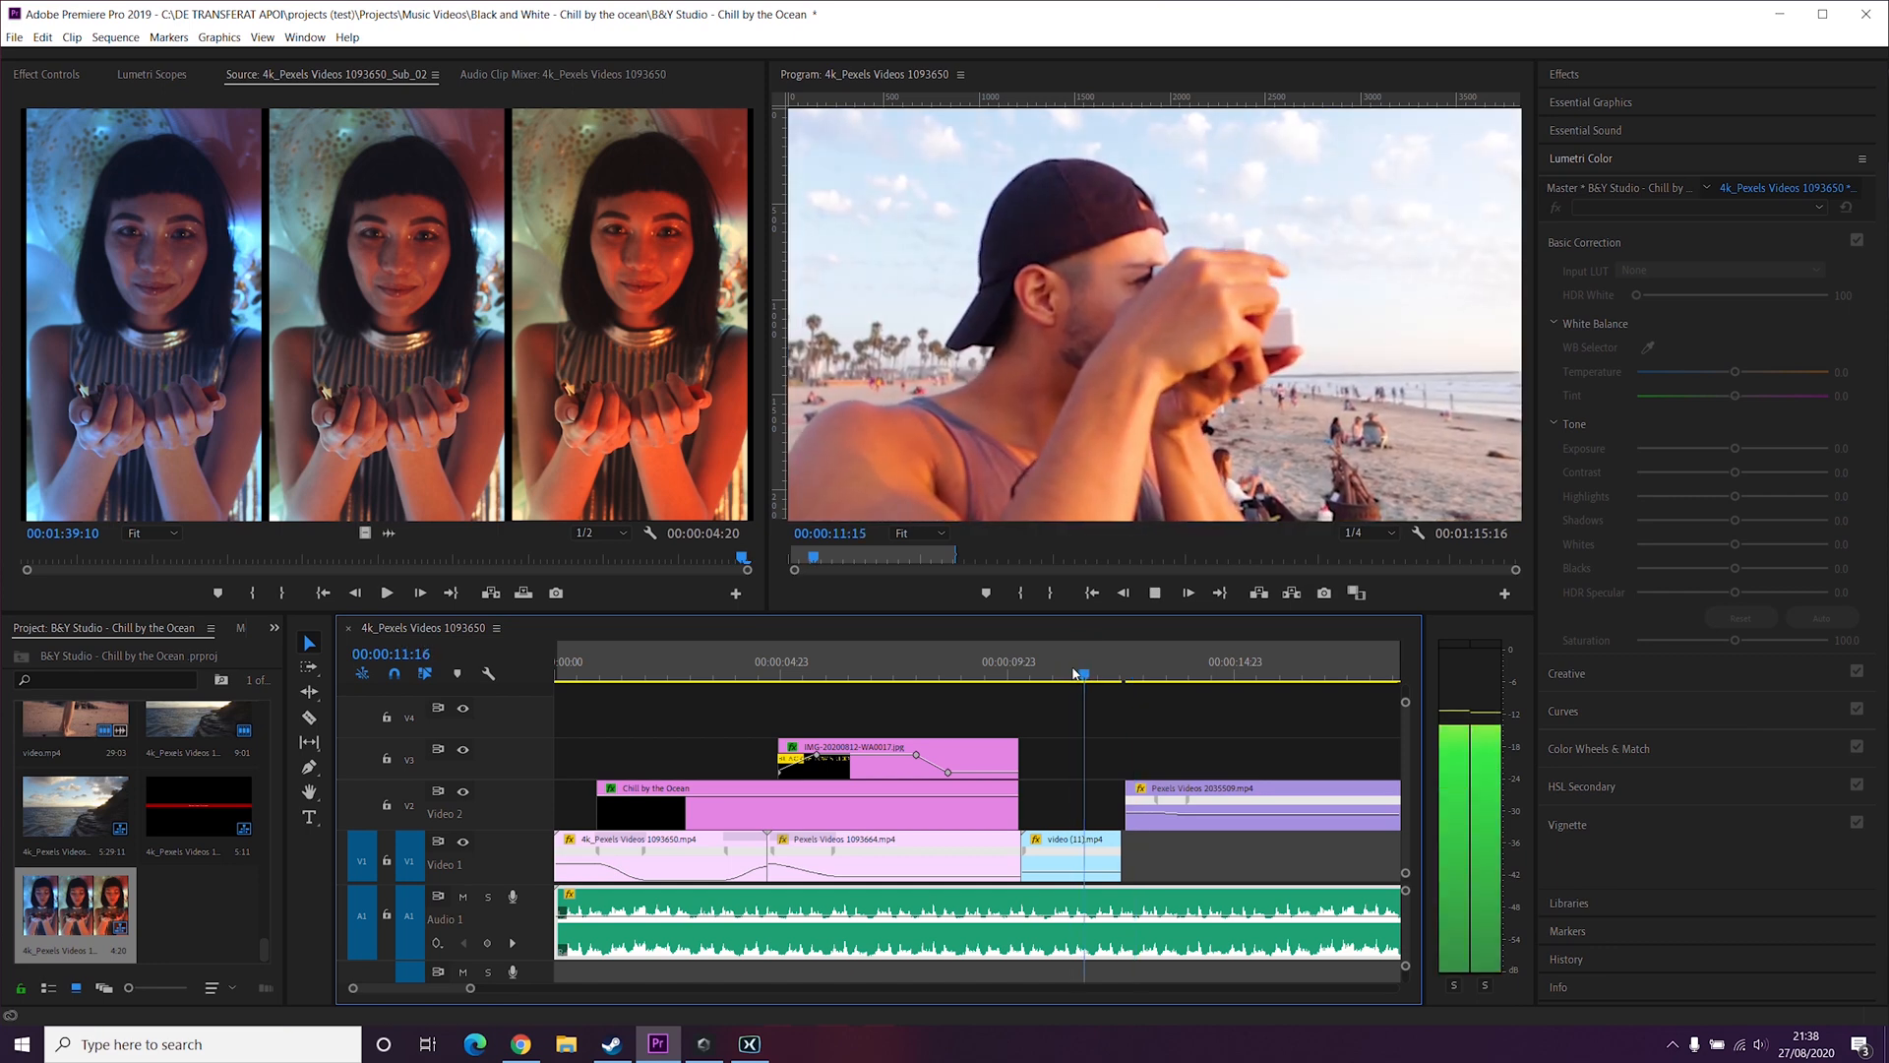
key("k")
key("equal")
key("equal")
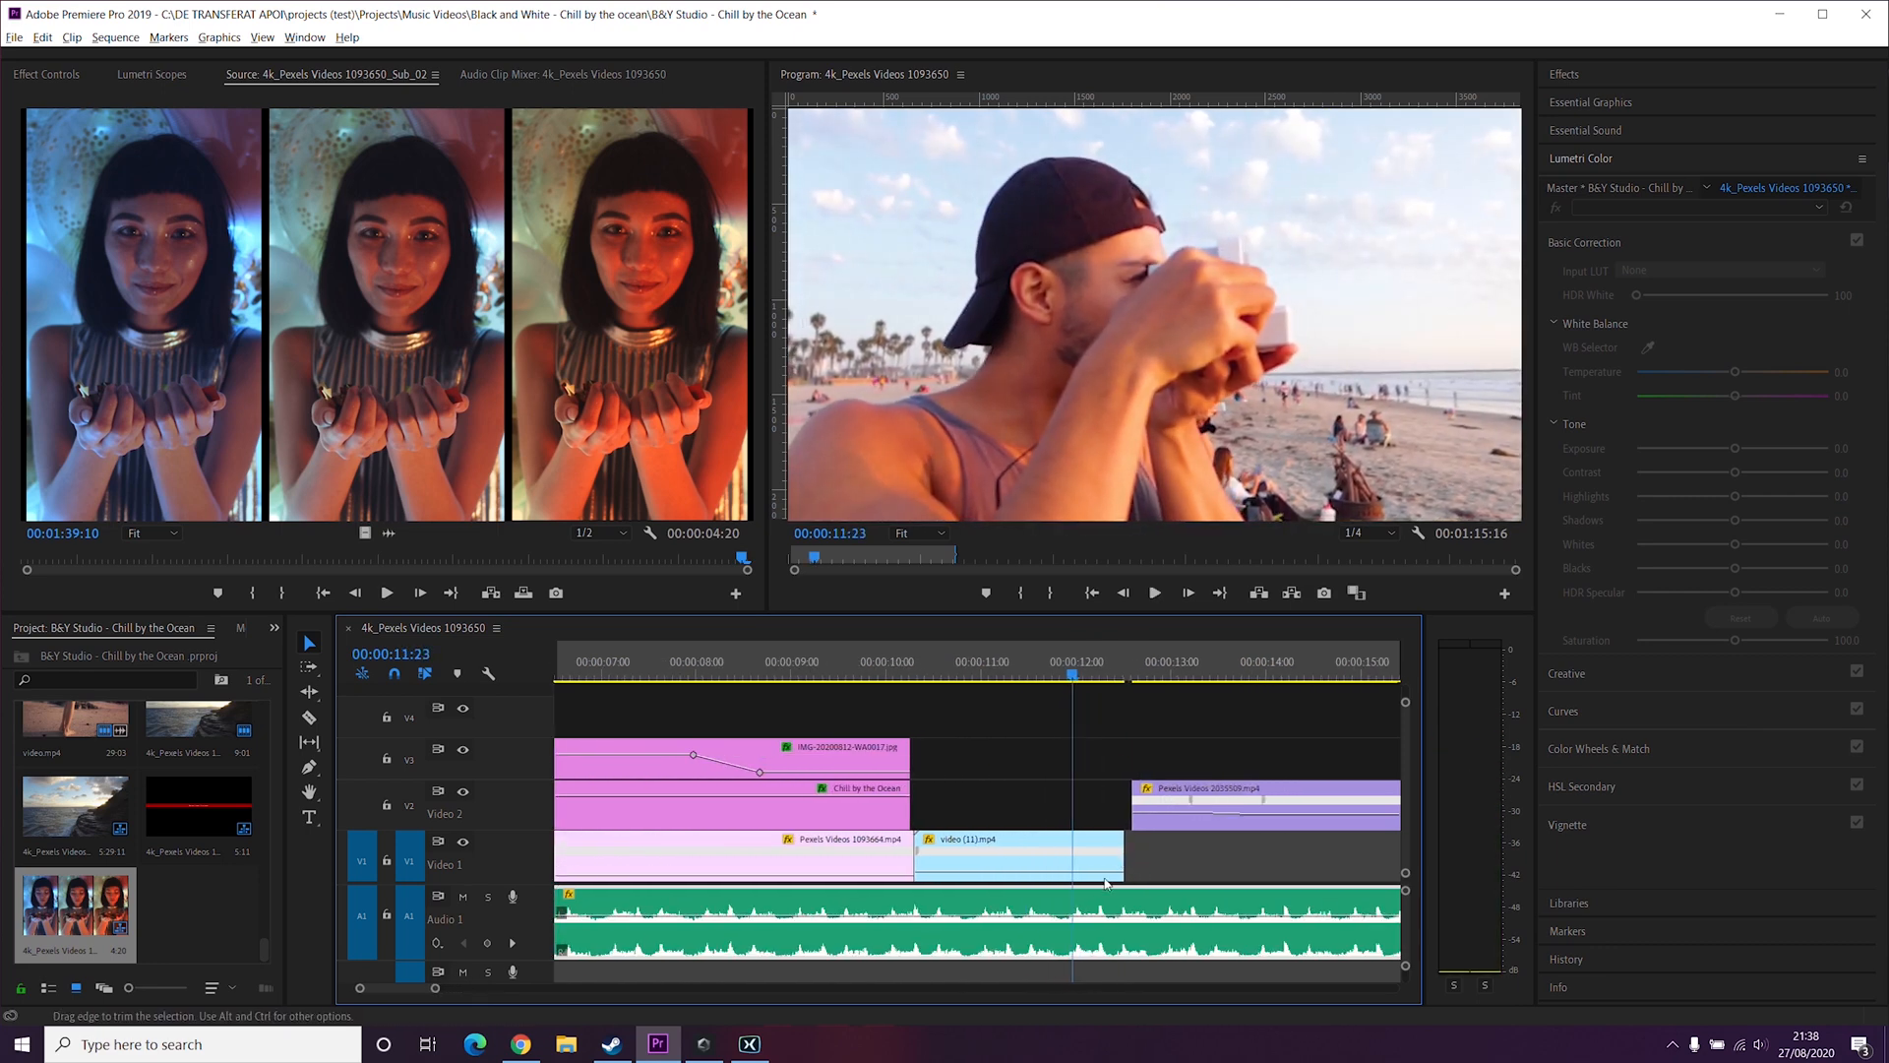
Step: Lower the playback speed of the video (11).mp4 clip with its time-remapping speed line, and play it to check
left_click(1086, 879)
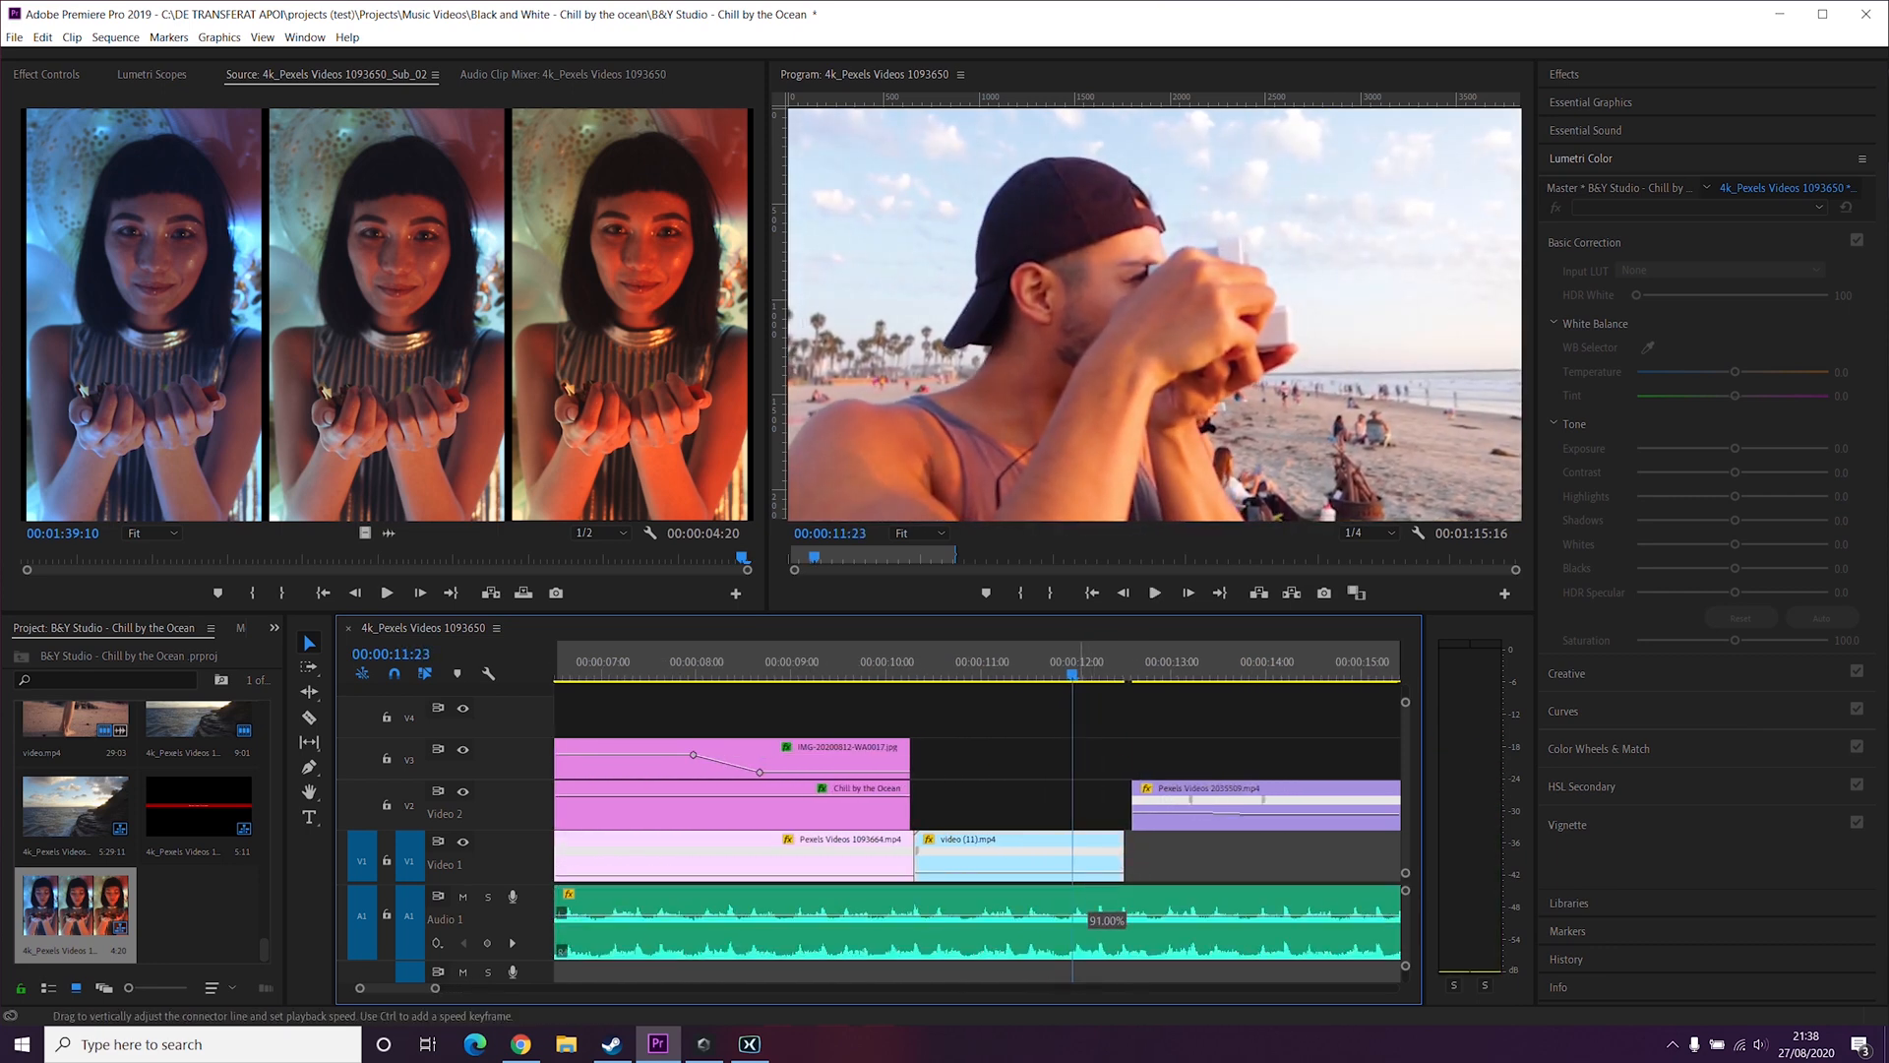
left_click_drag(1086, 910, 1088, 889)
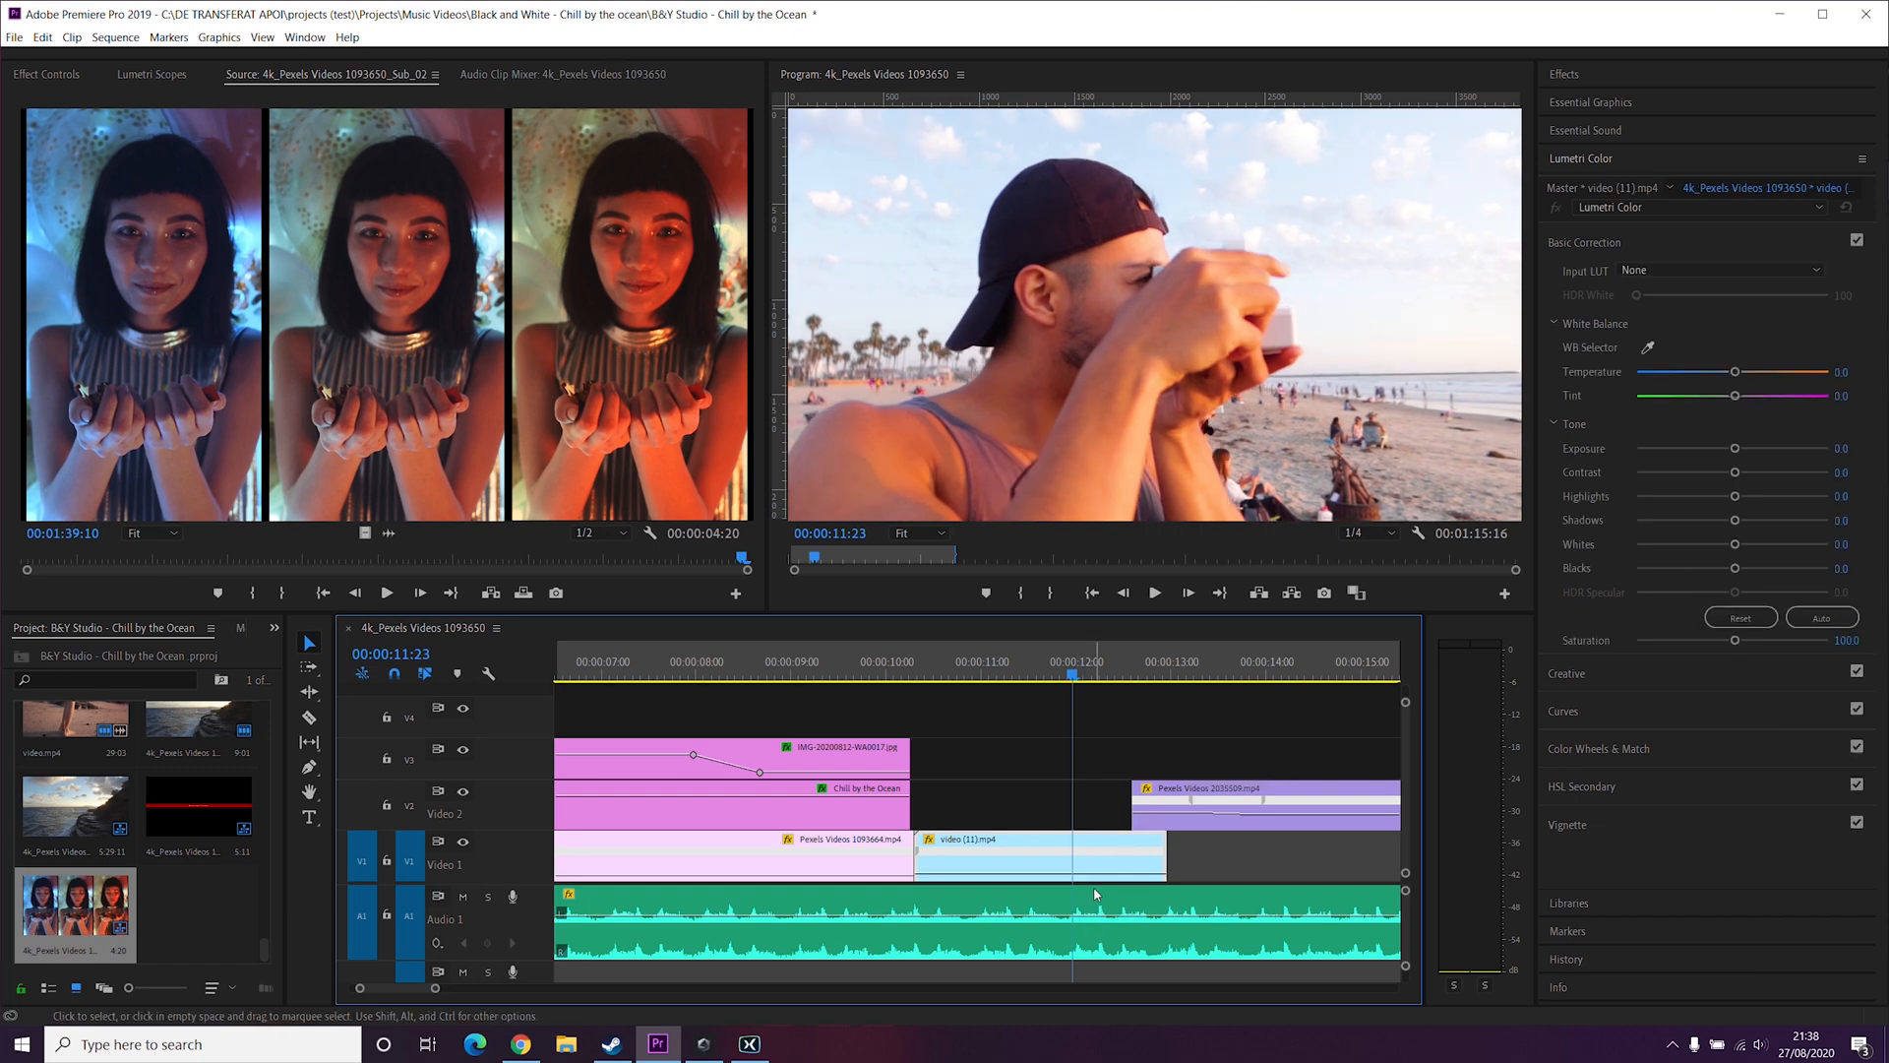
key("space")
key("space")
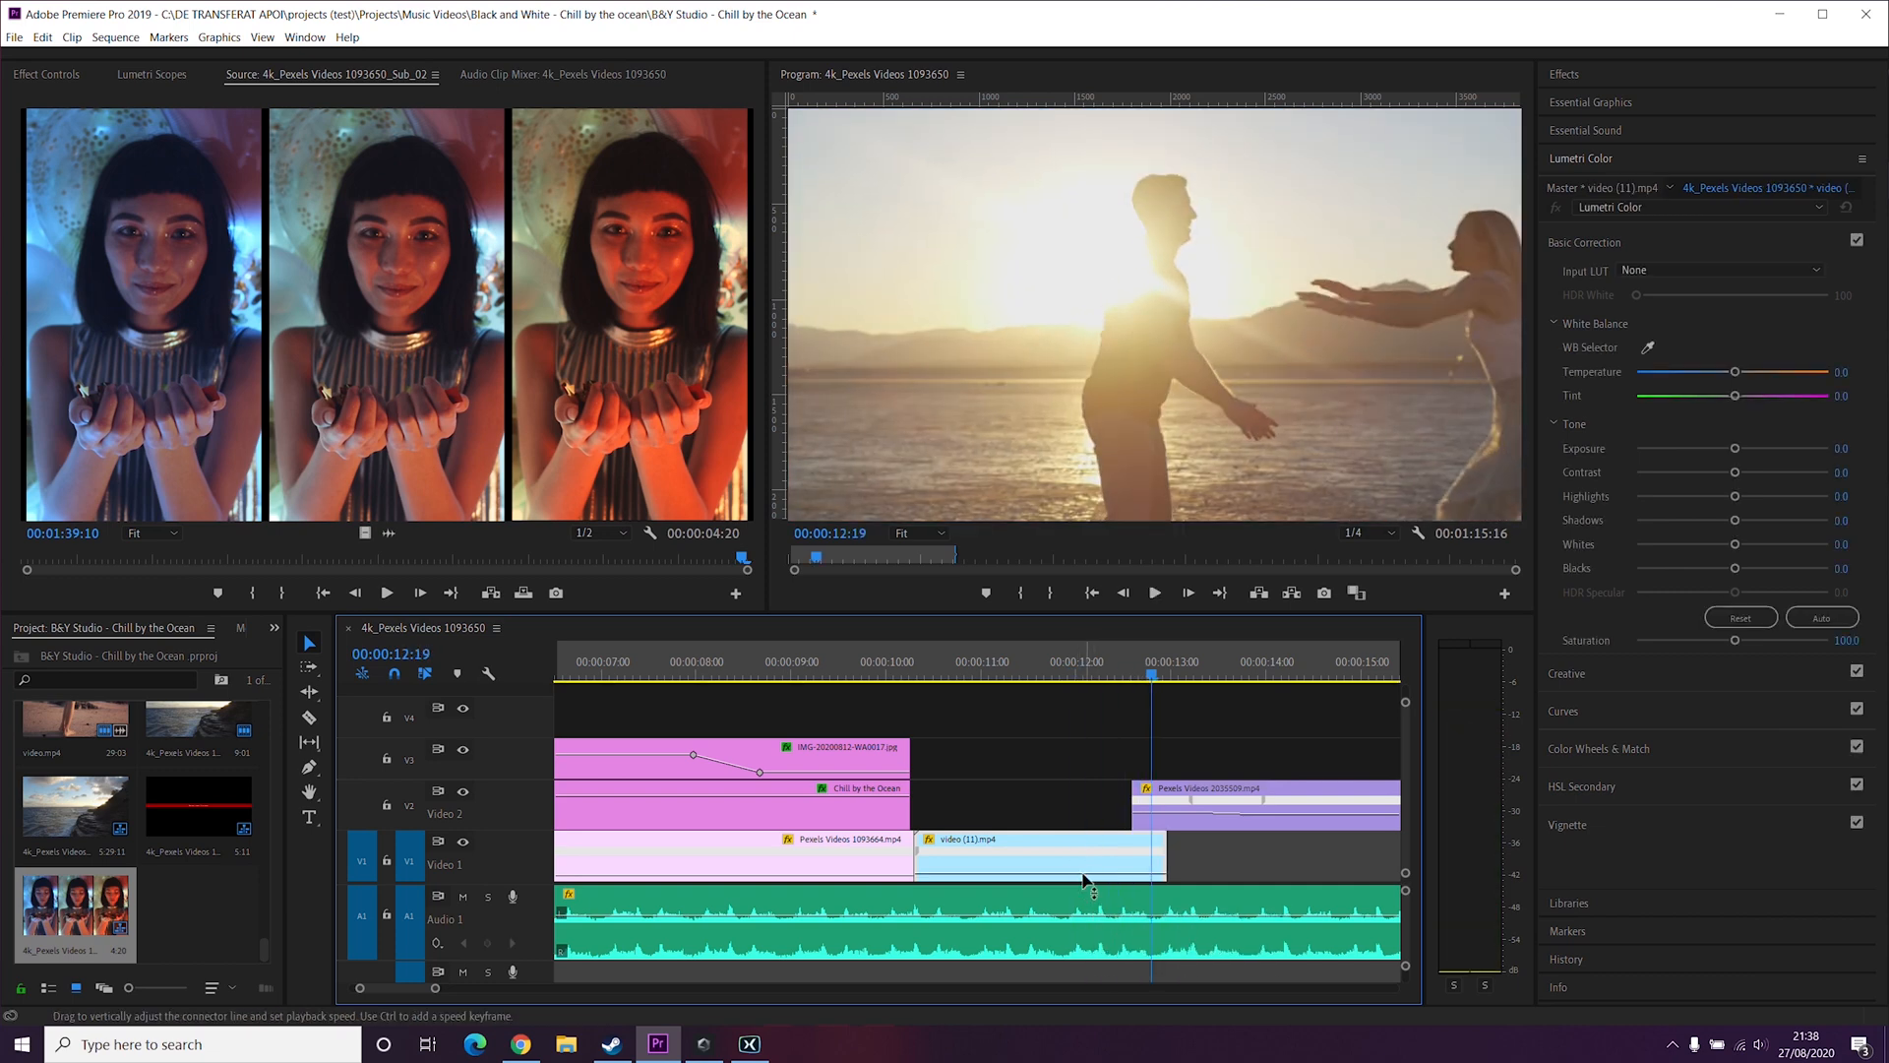
Step: Play back the slowed video (11).mp4 clip from about 11 seconds
left_click_drag(1083, 879, 1083, 879)
left_click(987, 667)
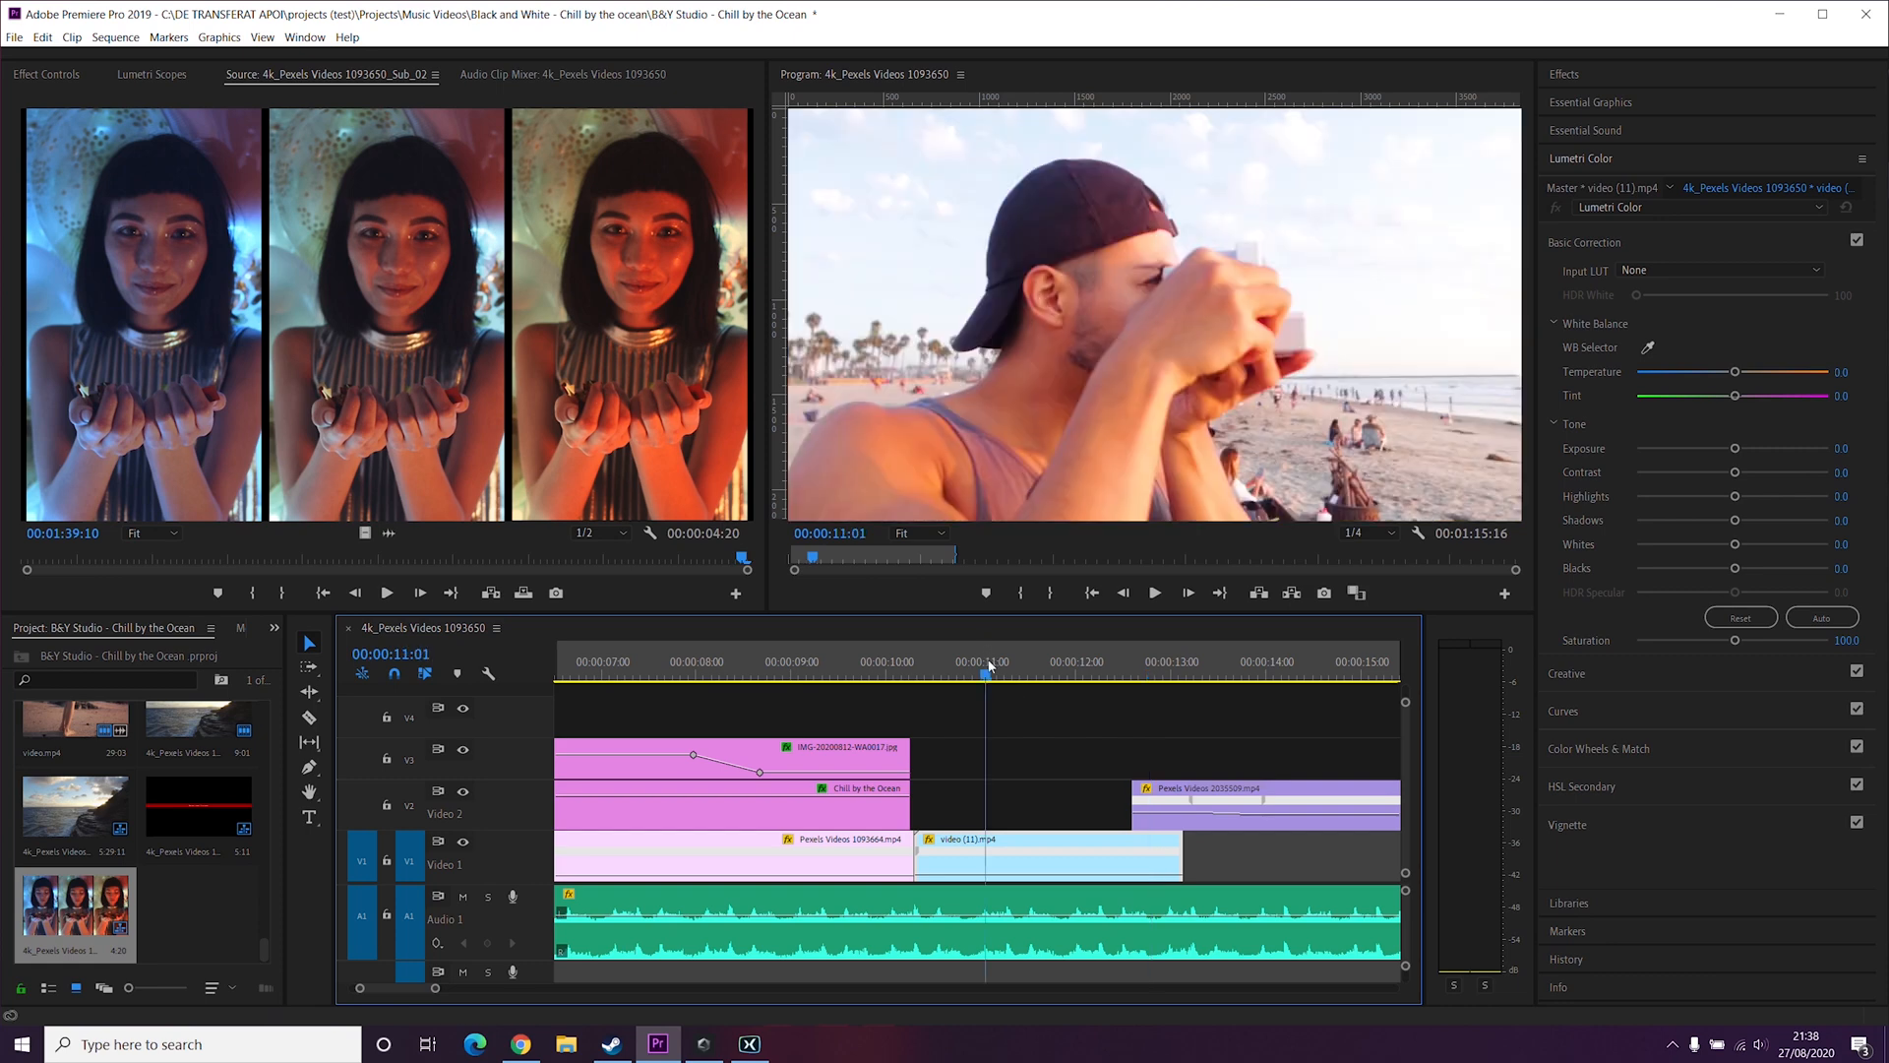
key("space")
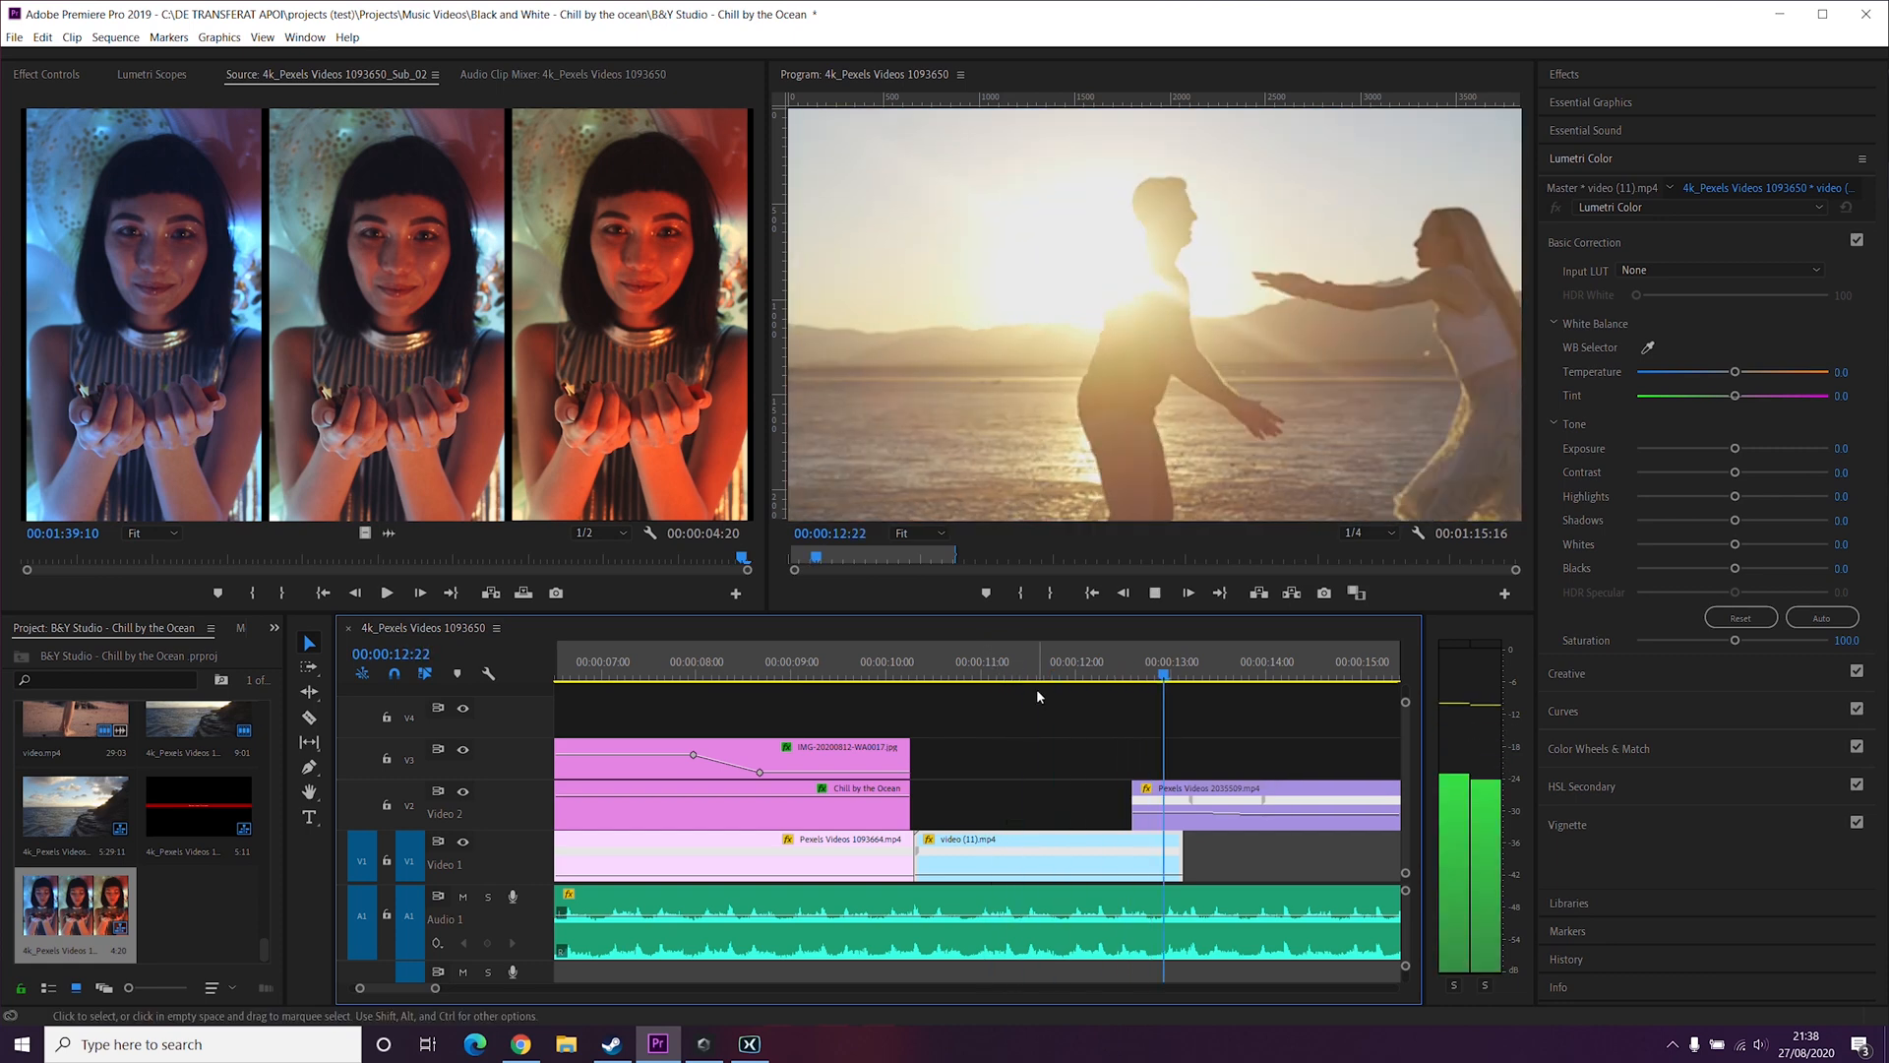
key("space")
Step: Slow the video (11).mp4 clip further to about 77% speed and preview it from about 11 seconds
left_click(1084, 878)
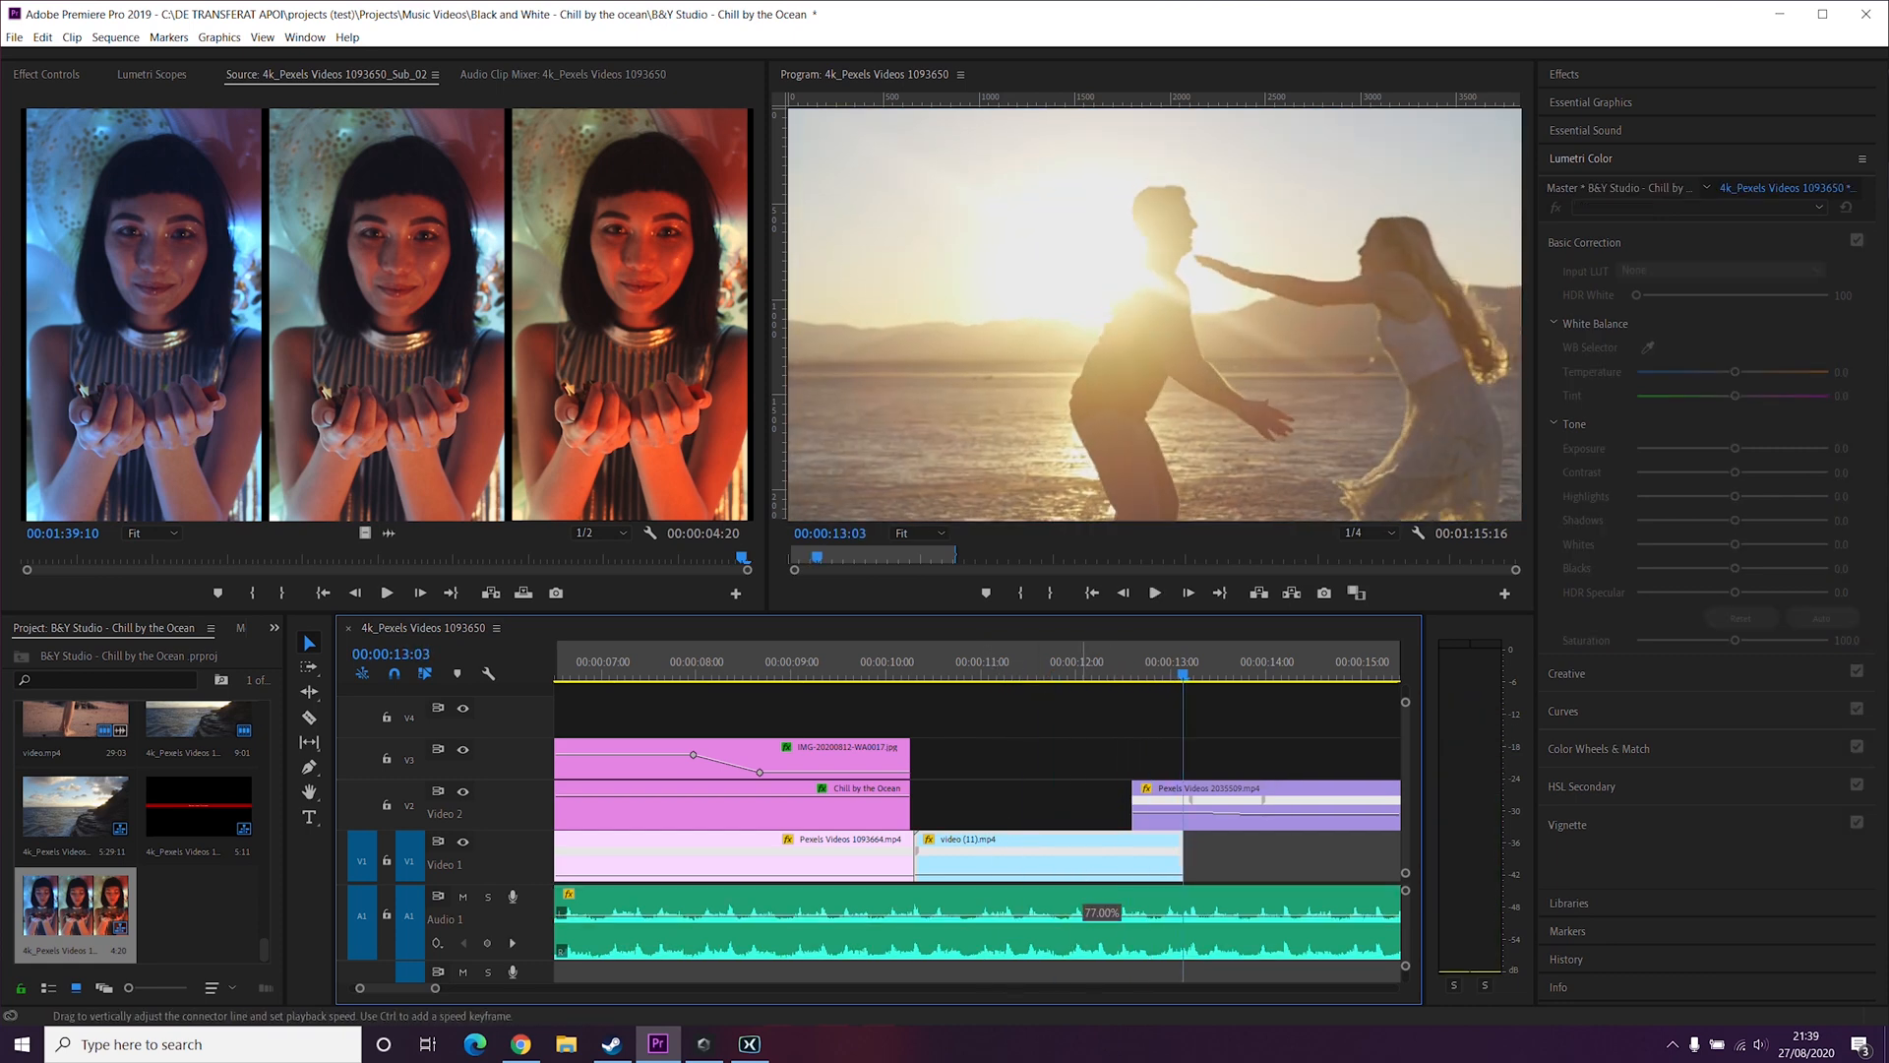
left_click_drag(1085, 890, 1085, 890)
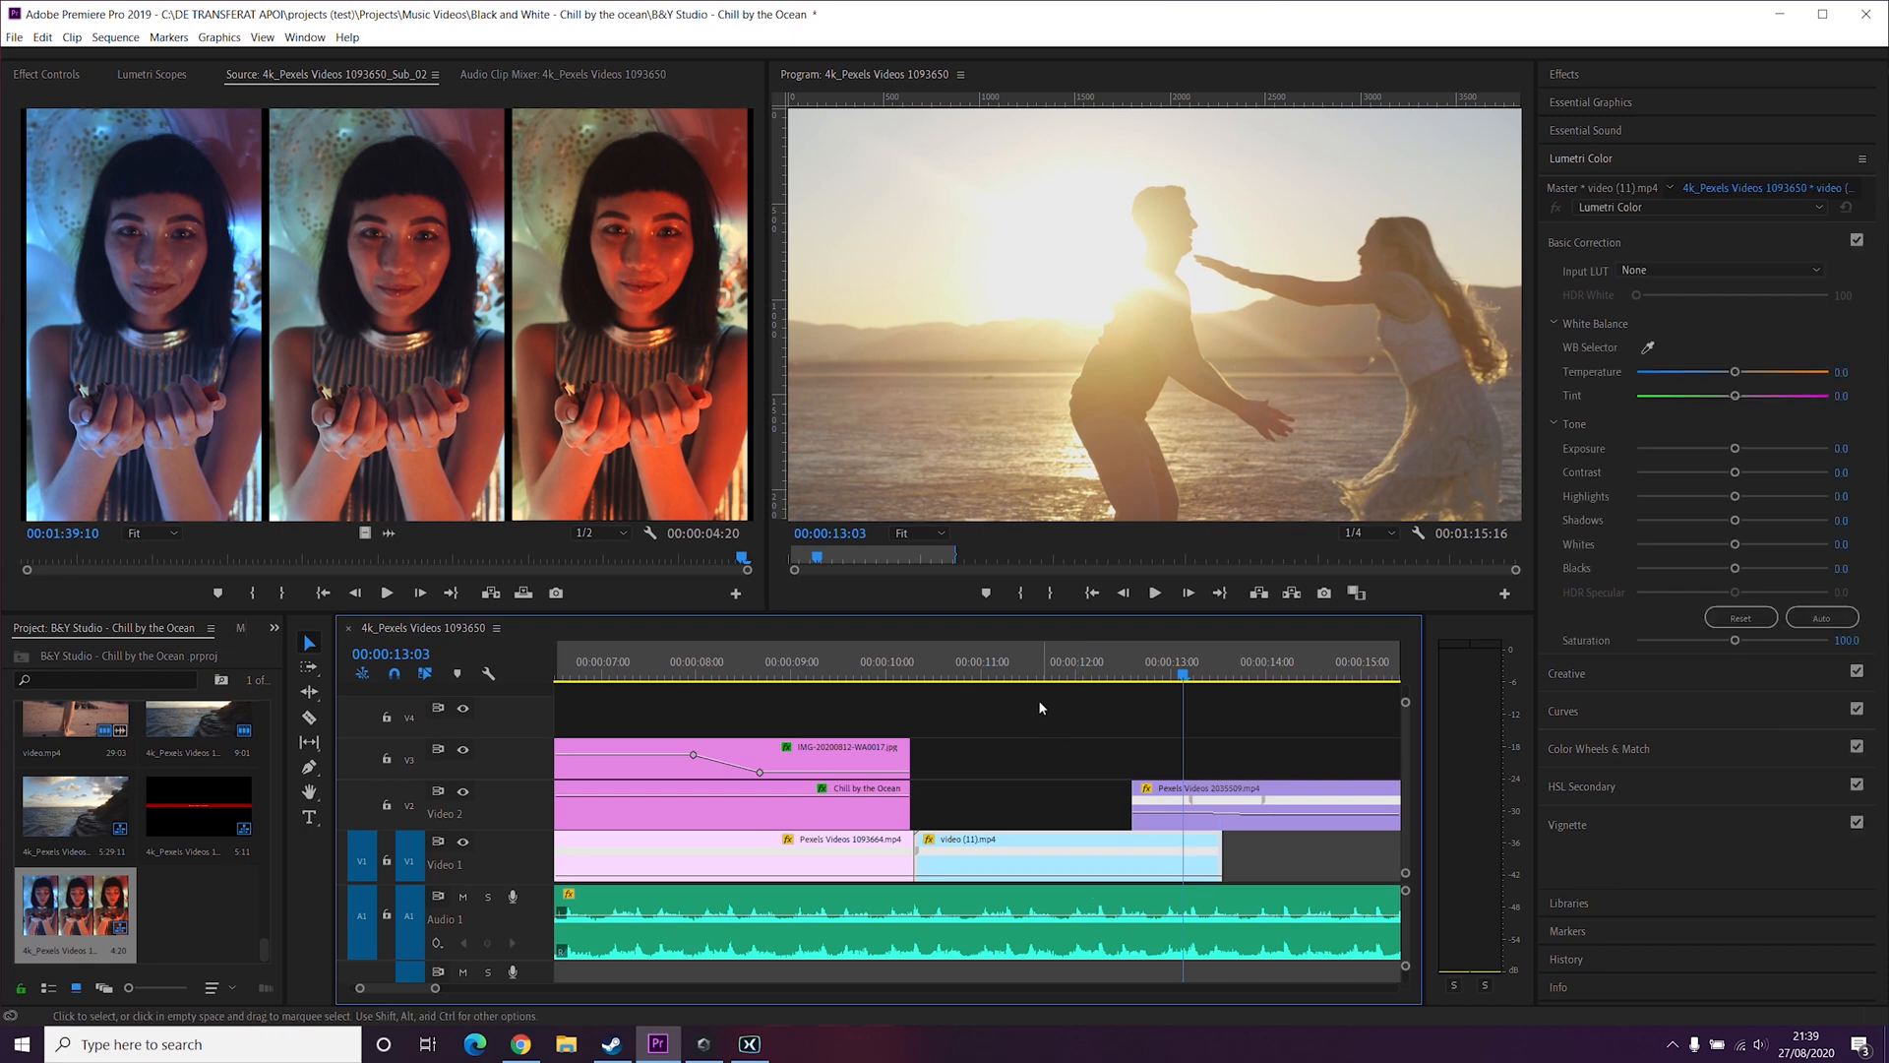
left_click(989, 673)
key("space")
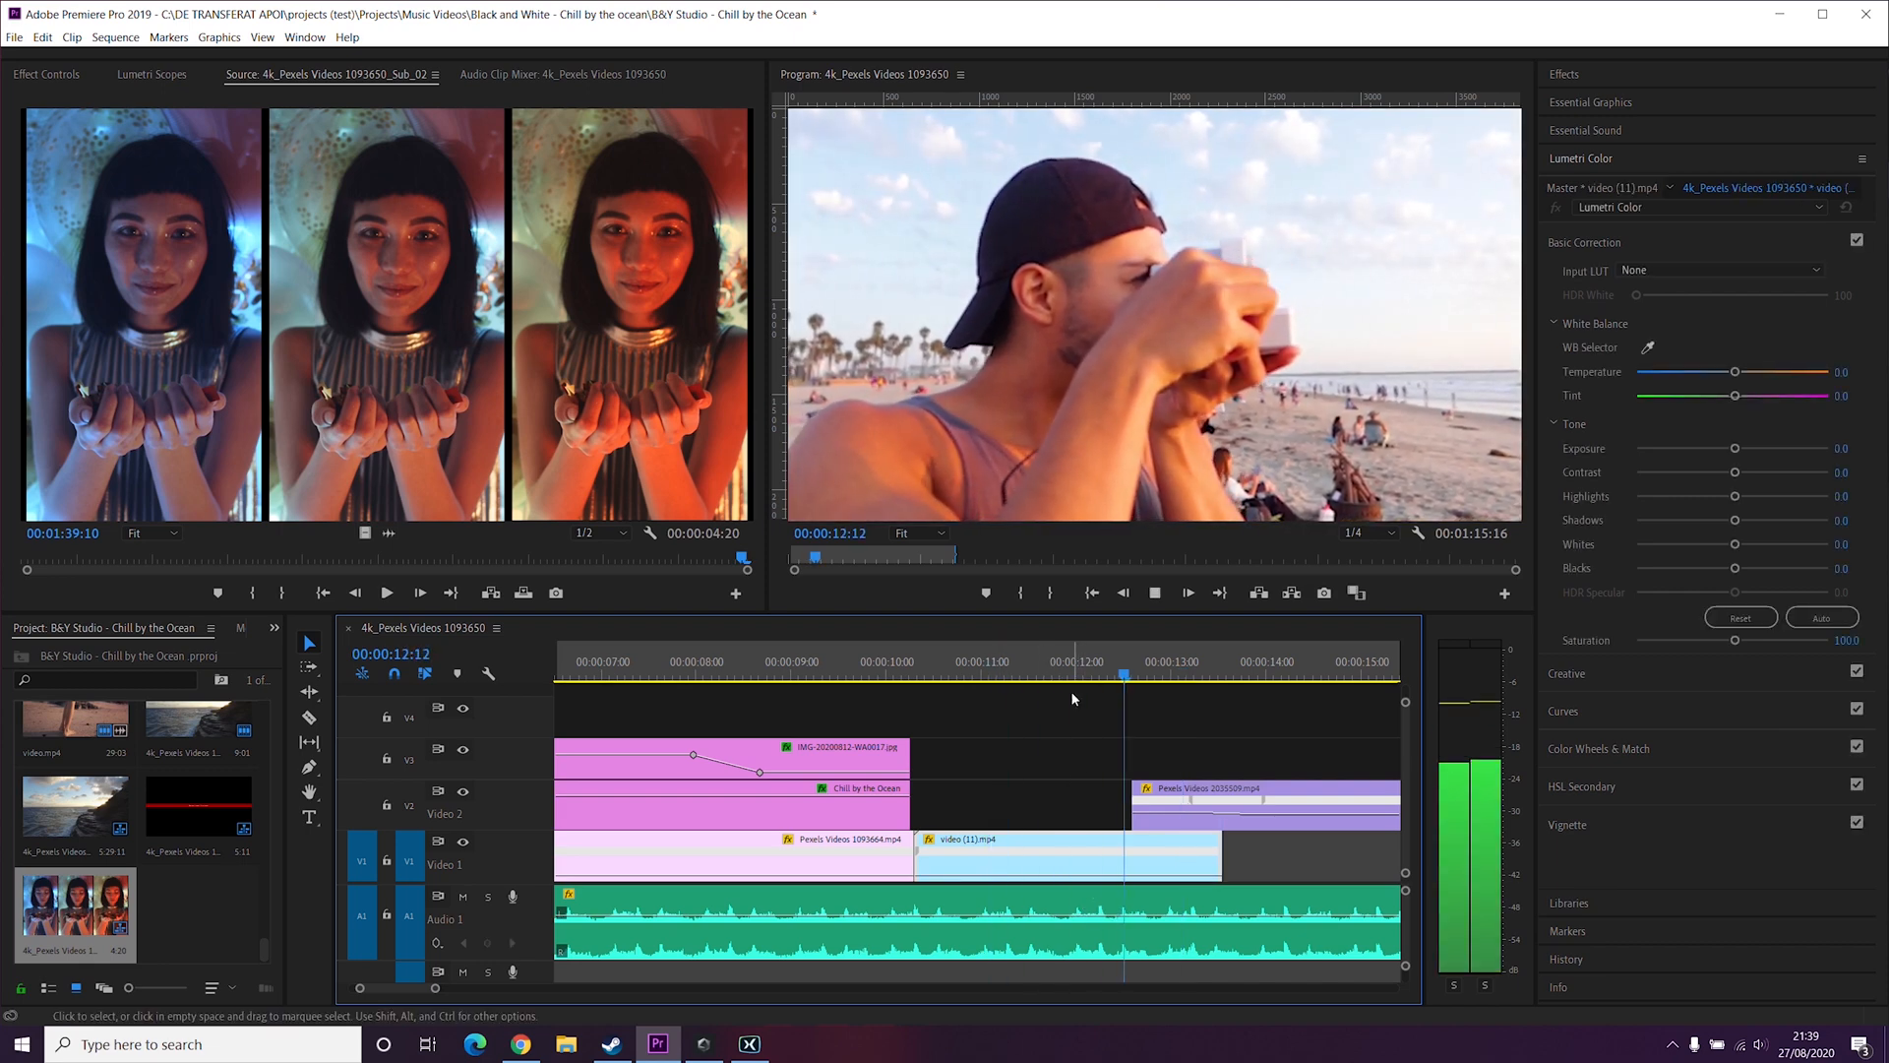
key("space")
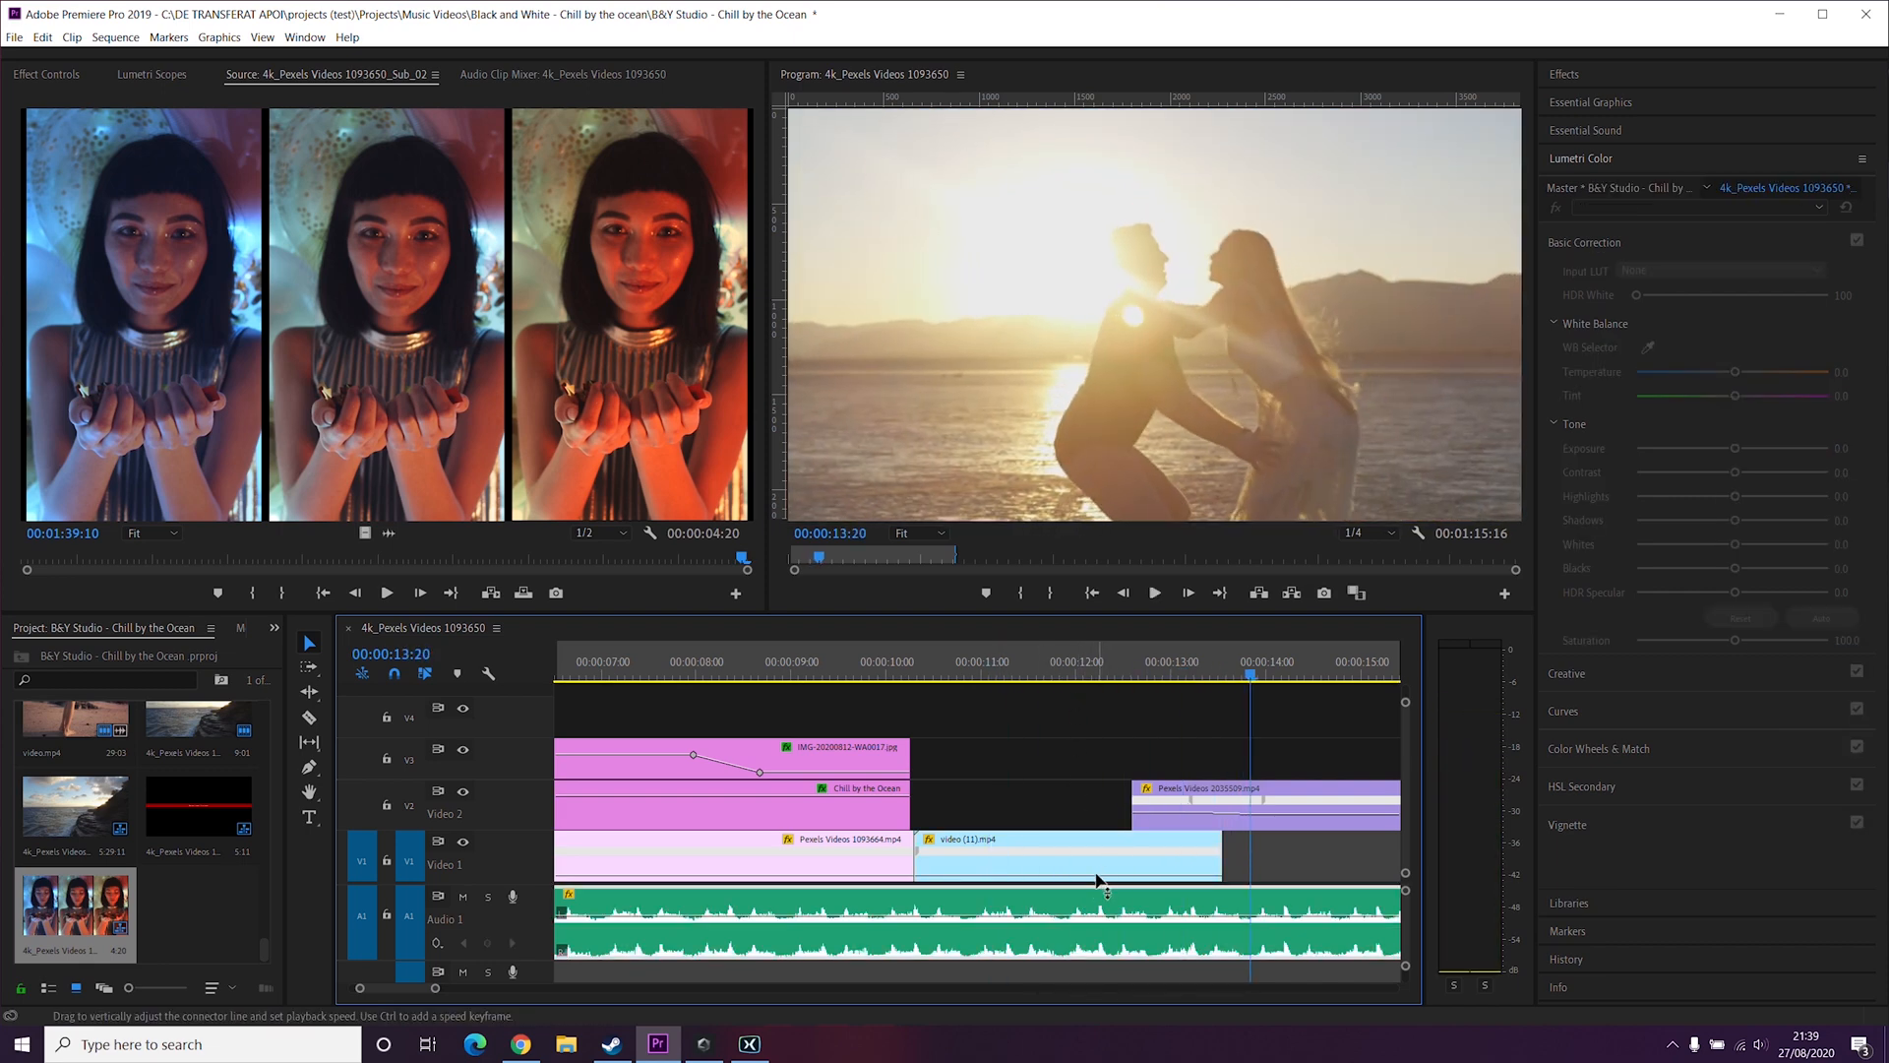
Step: Pull the clip's speed line down a little more and replay the slowed section twice
left_click_drag(1097, 876, 1096, 882)
left_click(970, 669)
key("space")
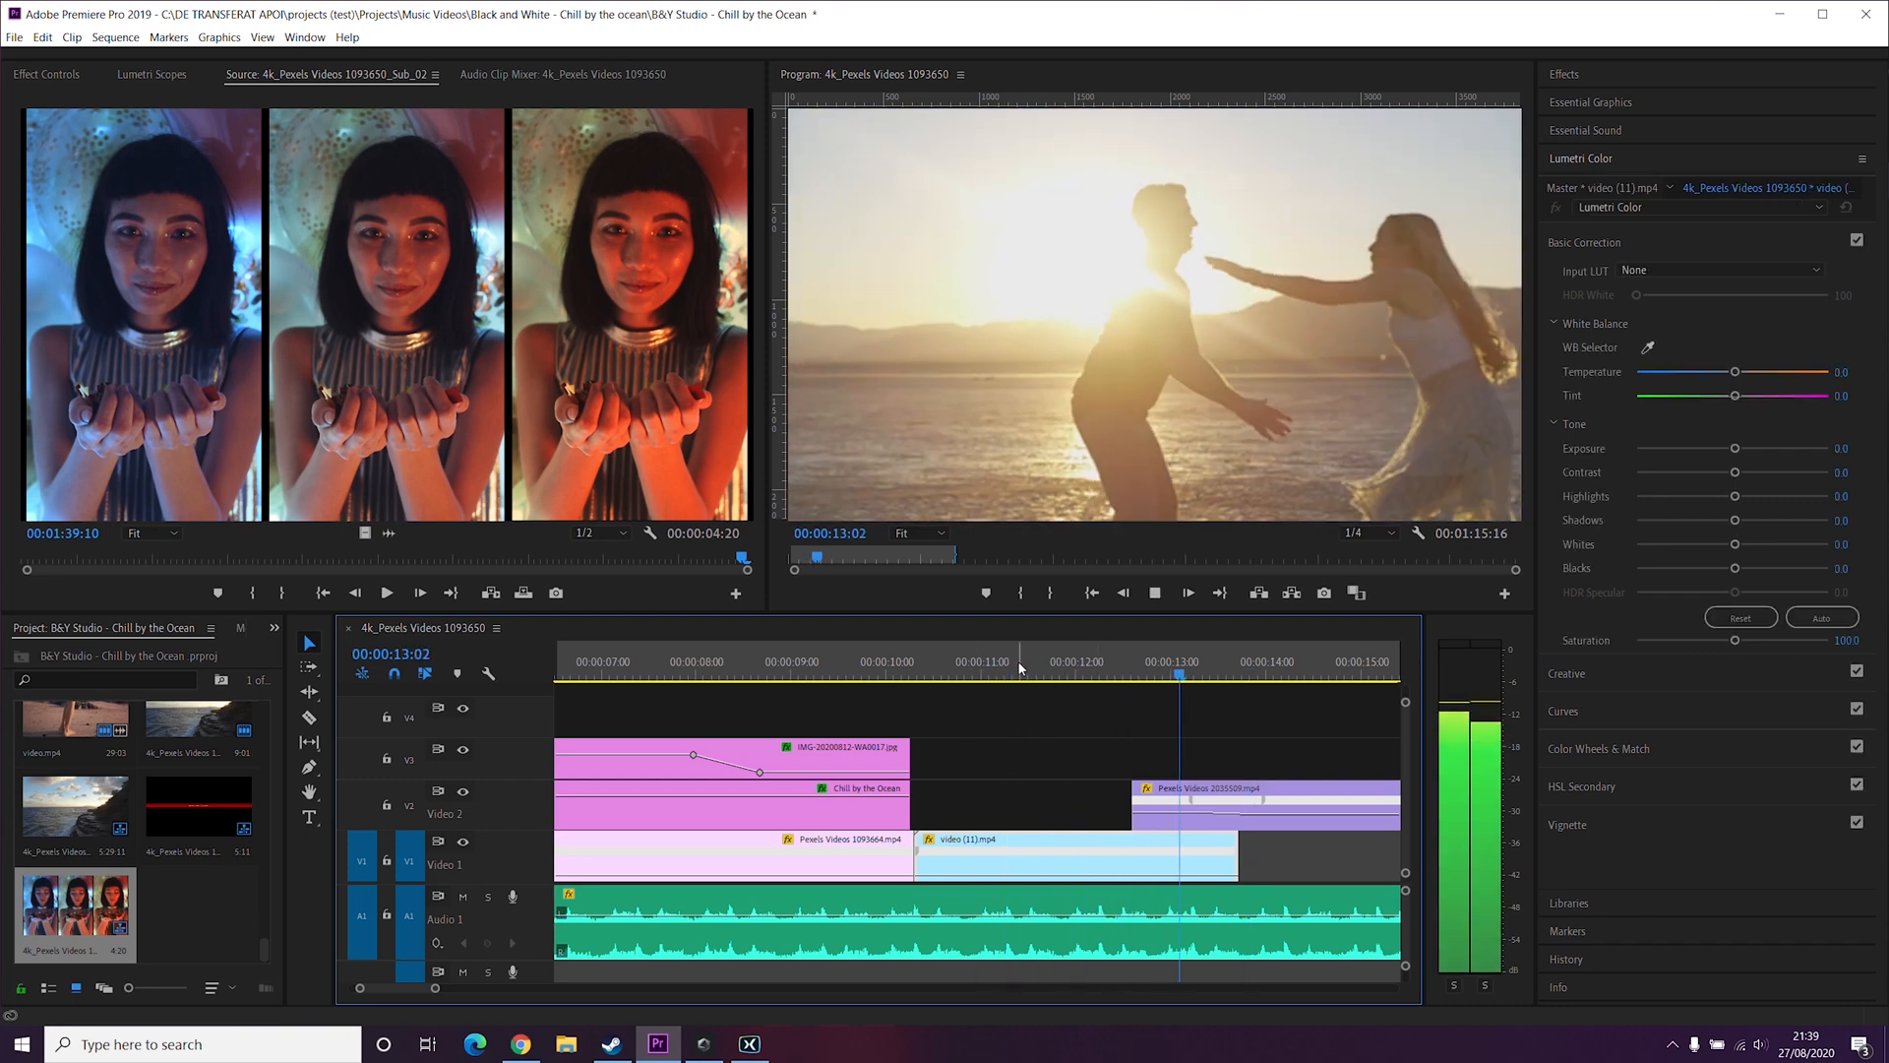
left_click(1079, 666)
key("space")
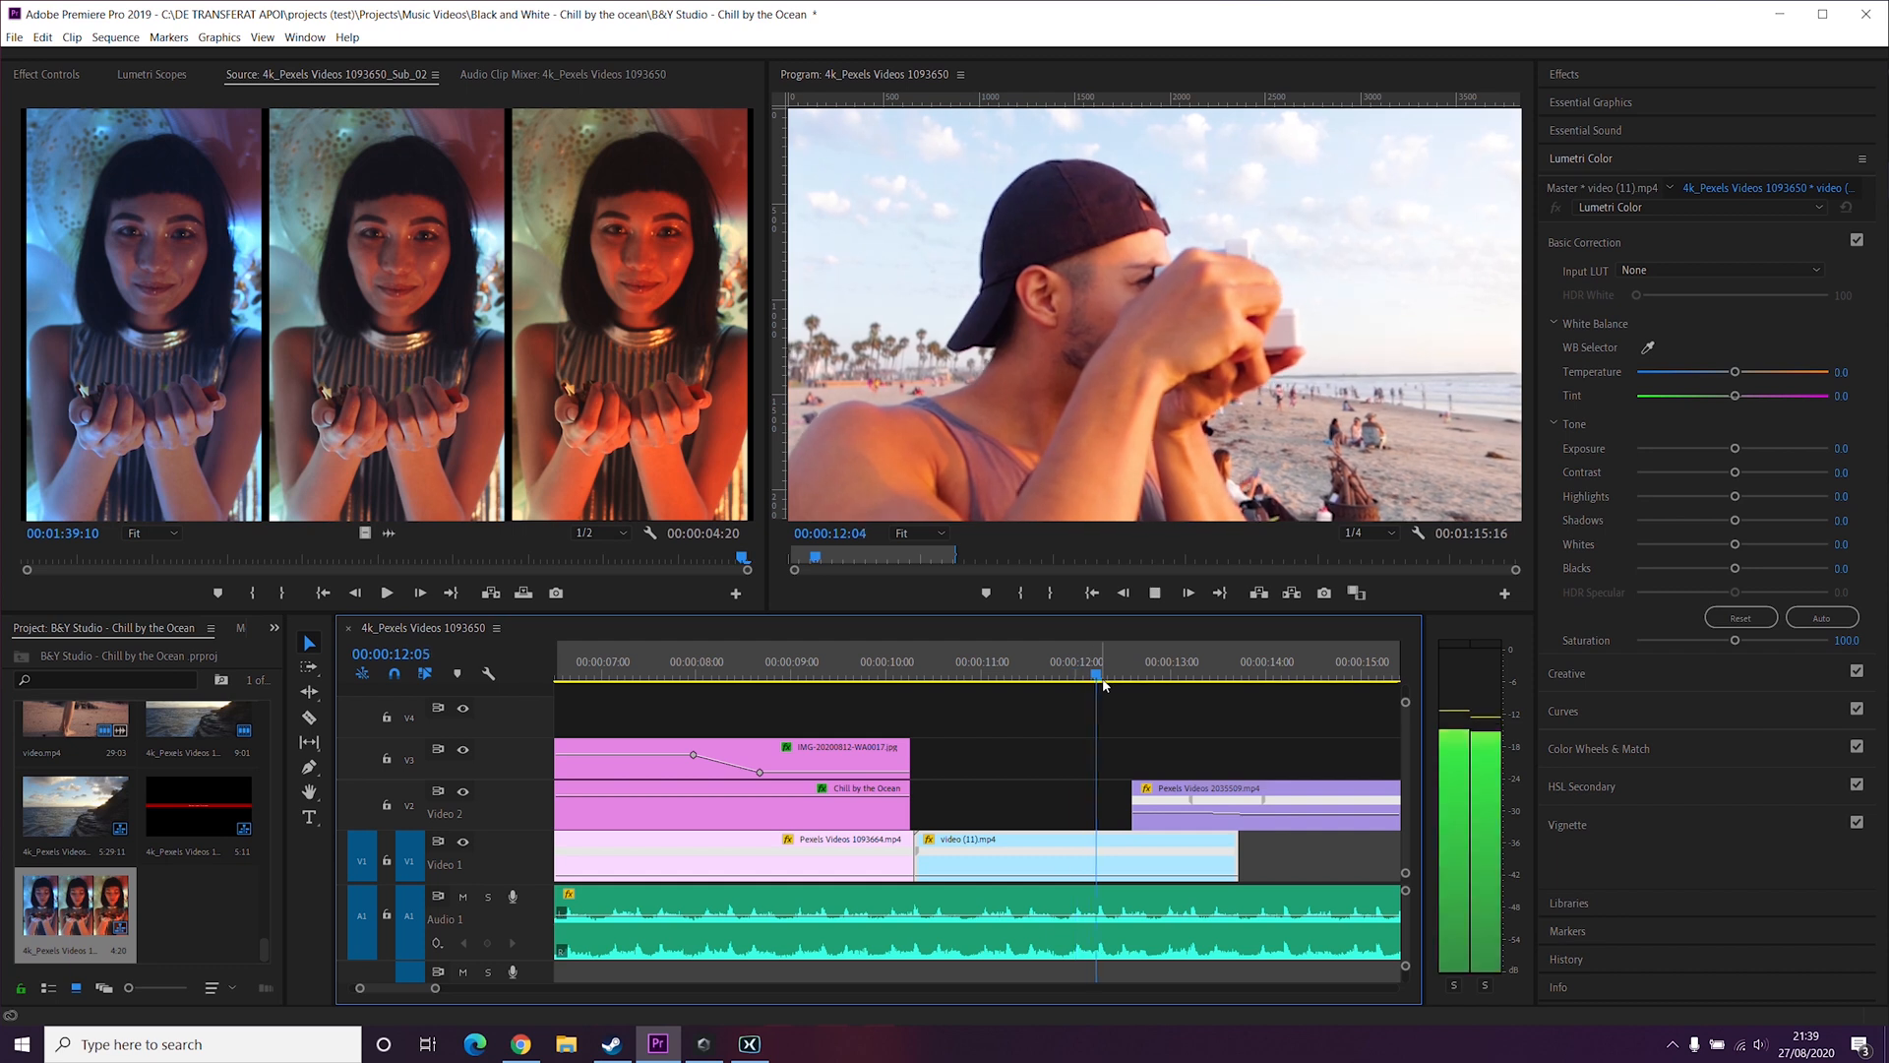
key("space")
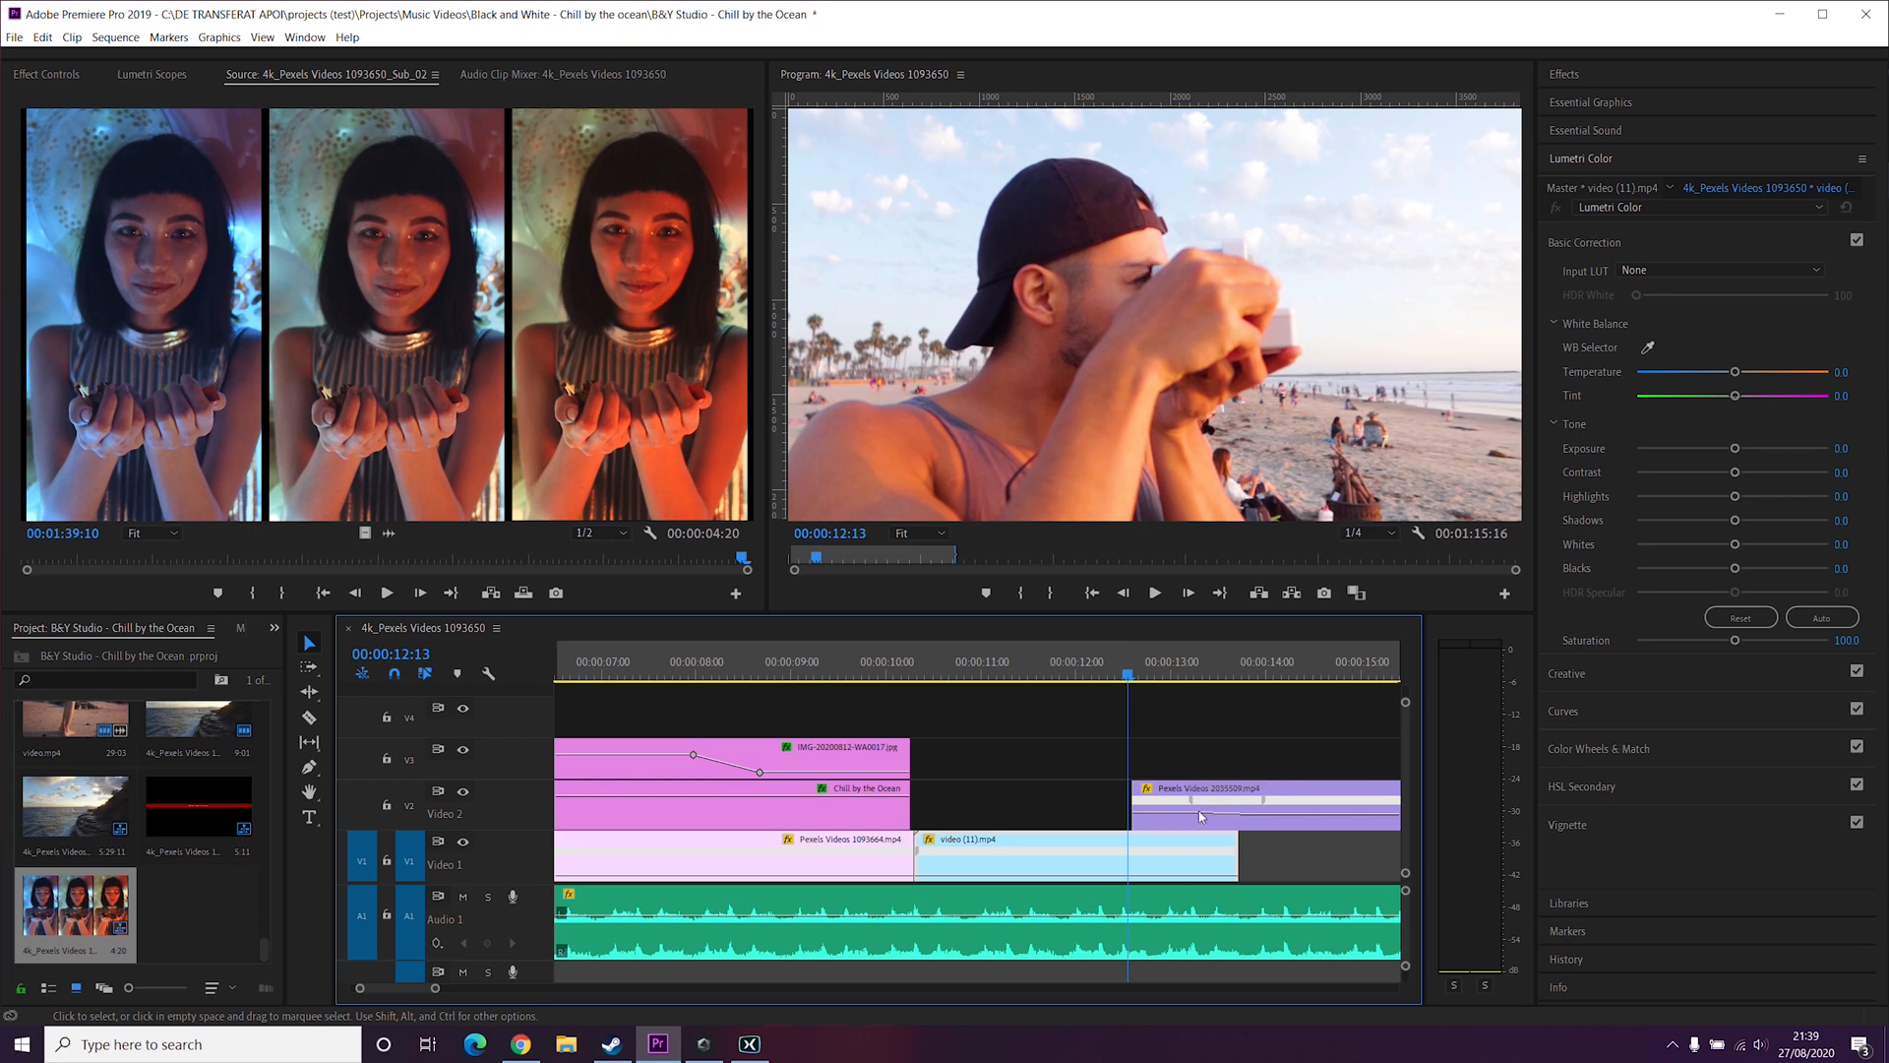
Step: Trim the end of video (11).mp4 back to about 12:13, where the next clip begins, and play it back
left_click_drag(1240, 854, 1129, 855)
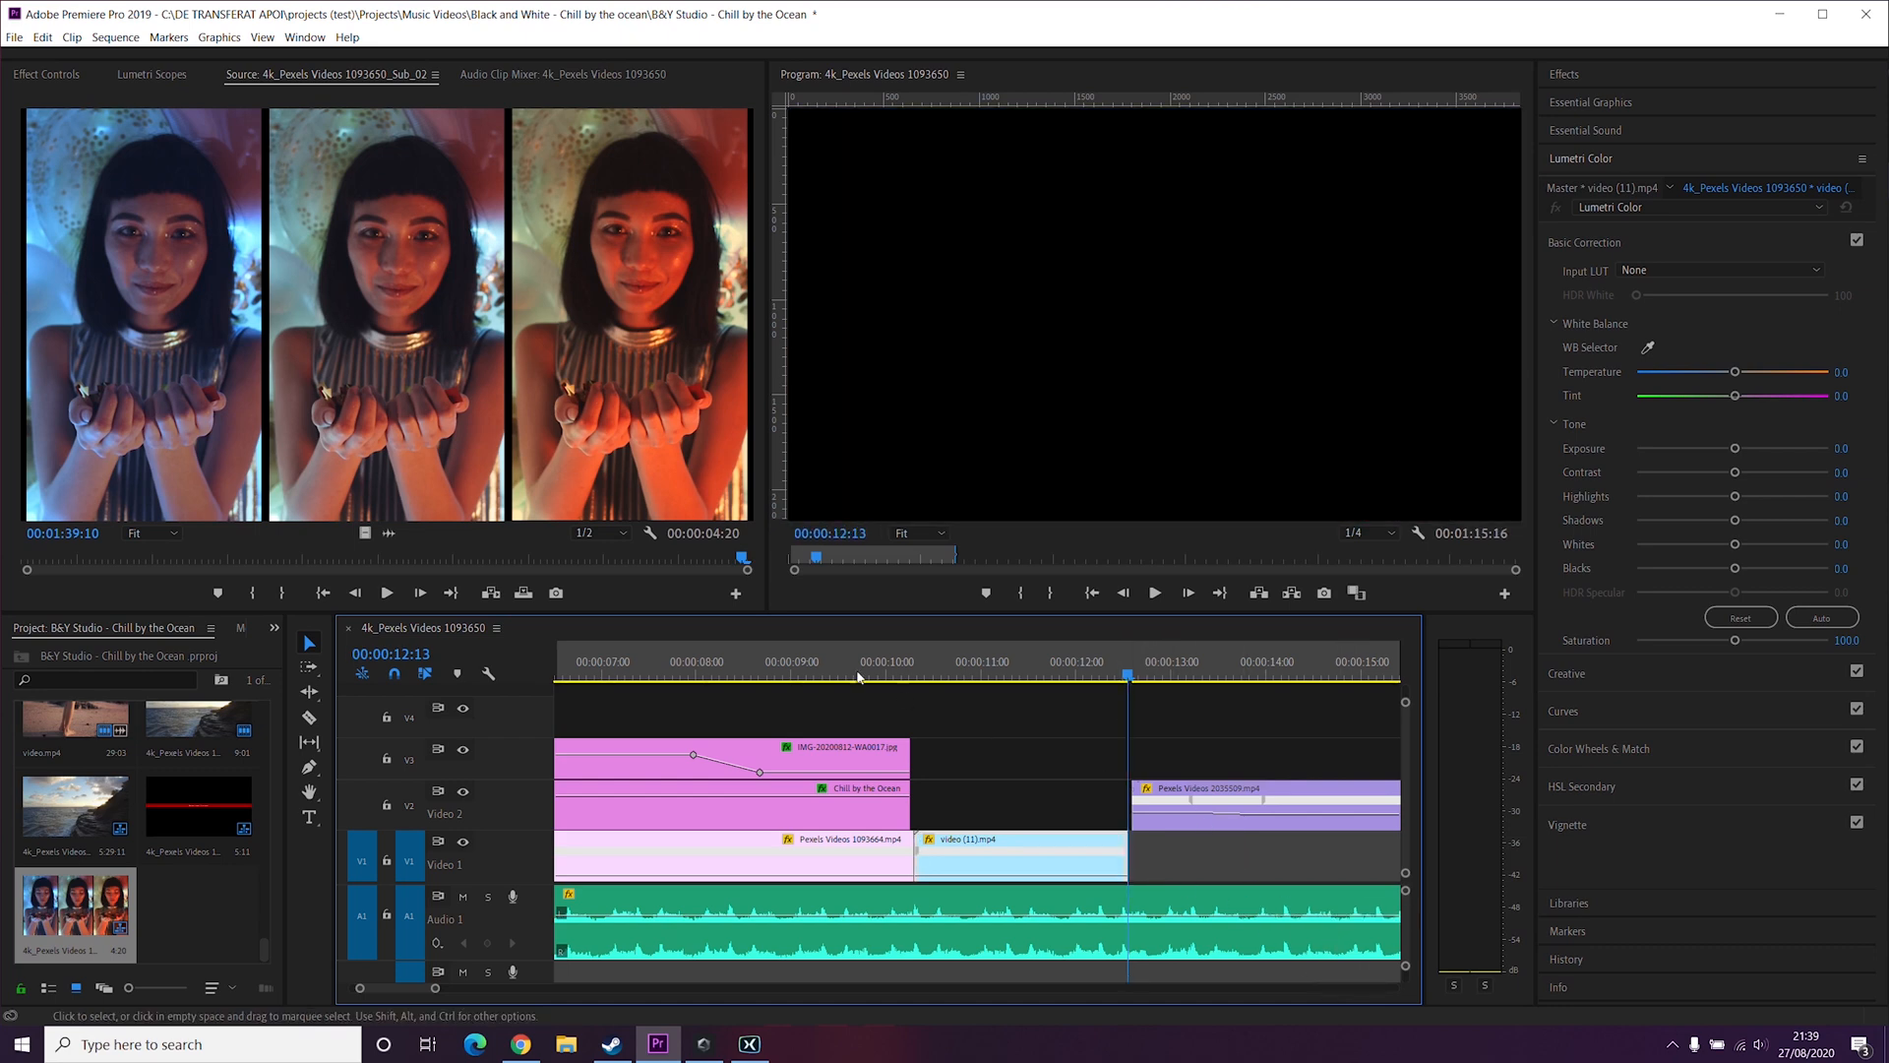
left_click(1005, 672)
key("space")
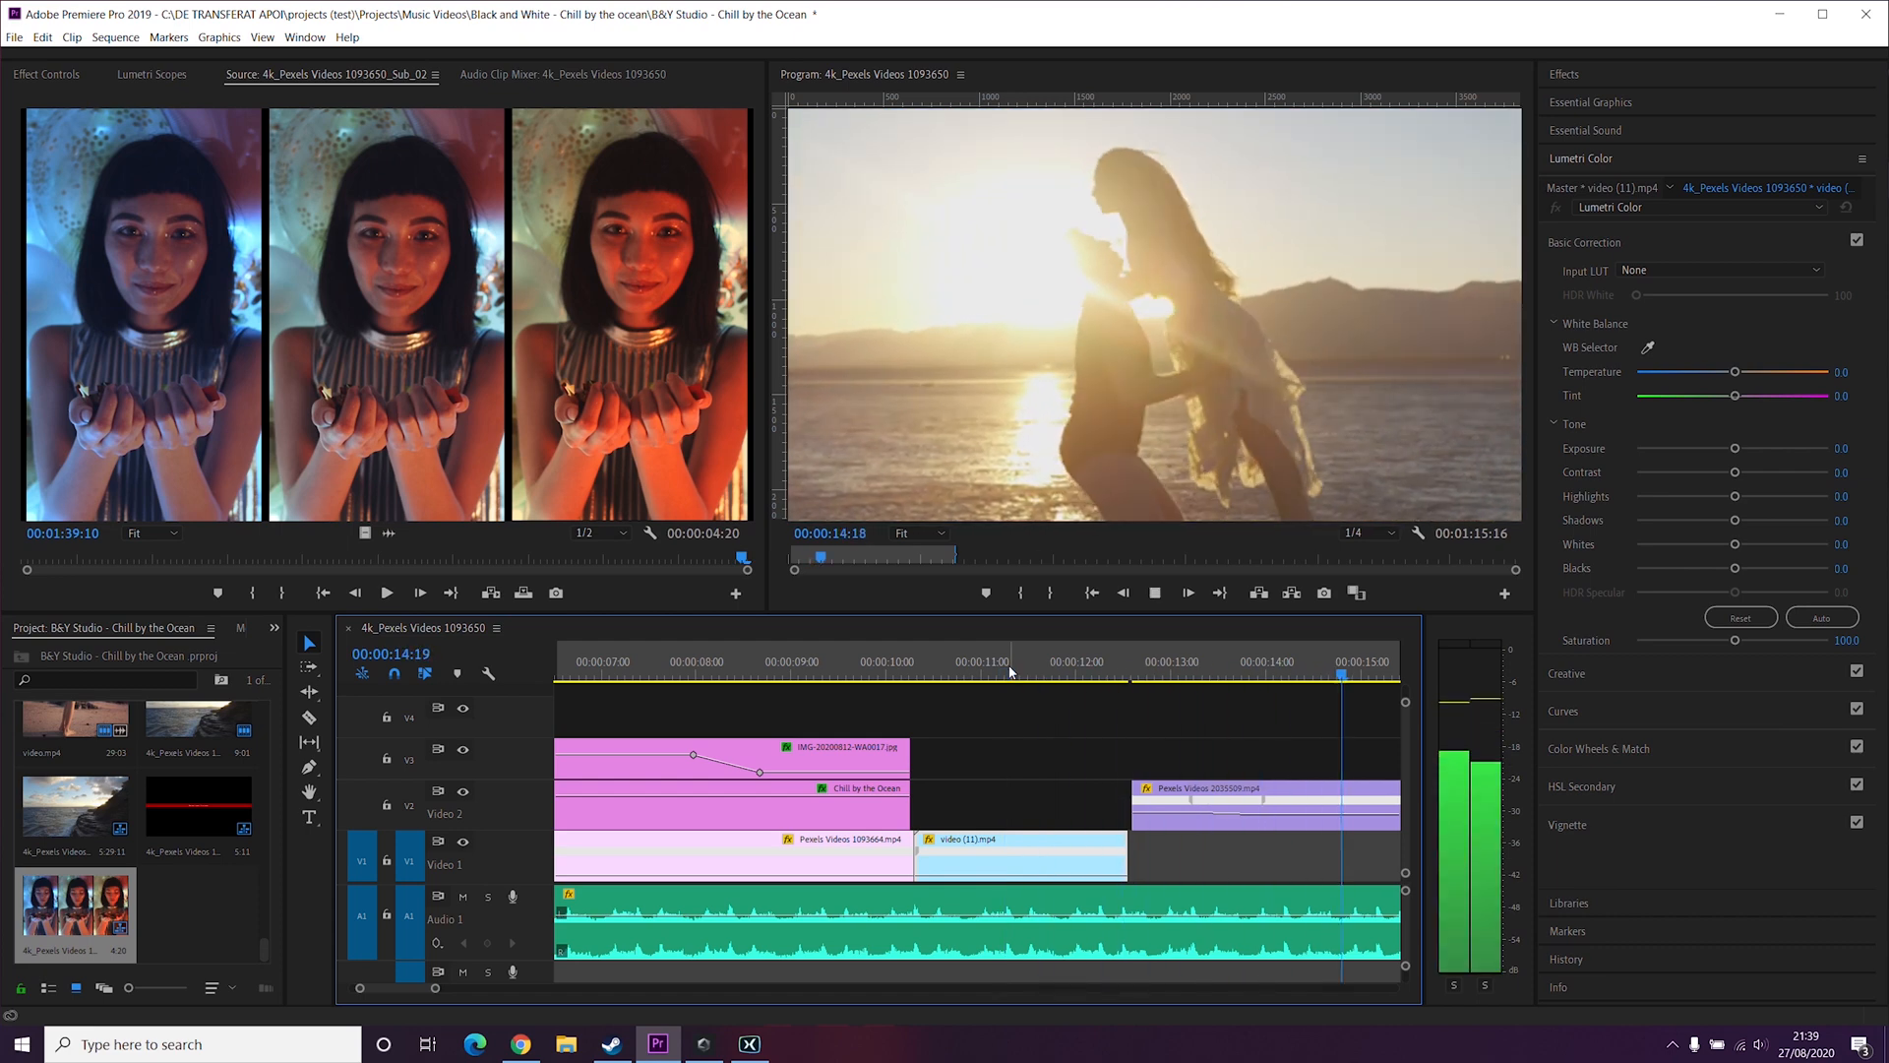
Step: Scroll along the timeline, play the sequence from about 33 seconds, and return to the start
scroll(942, 736, "down", 4)
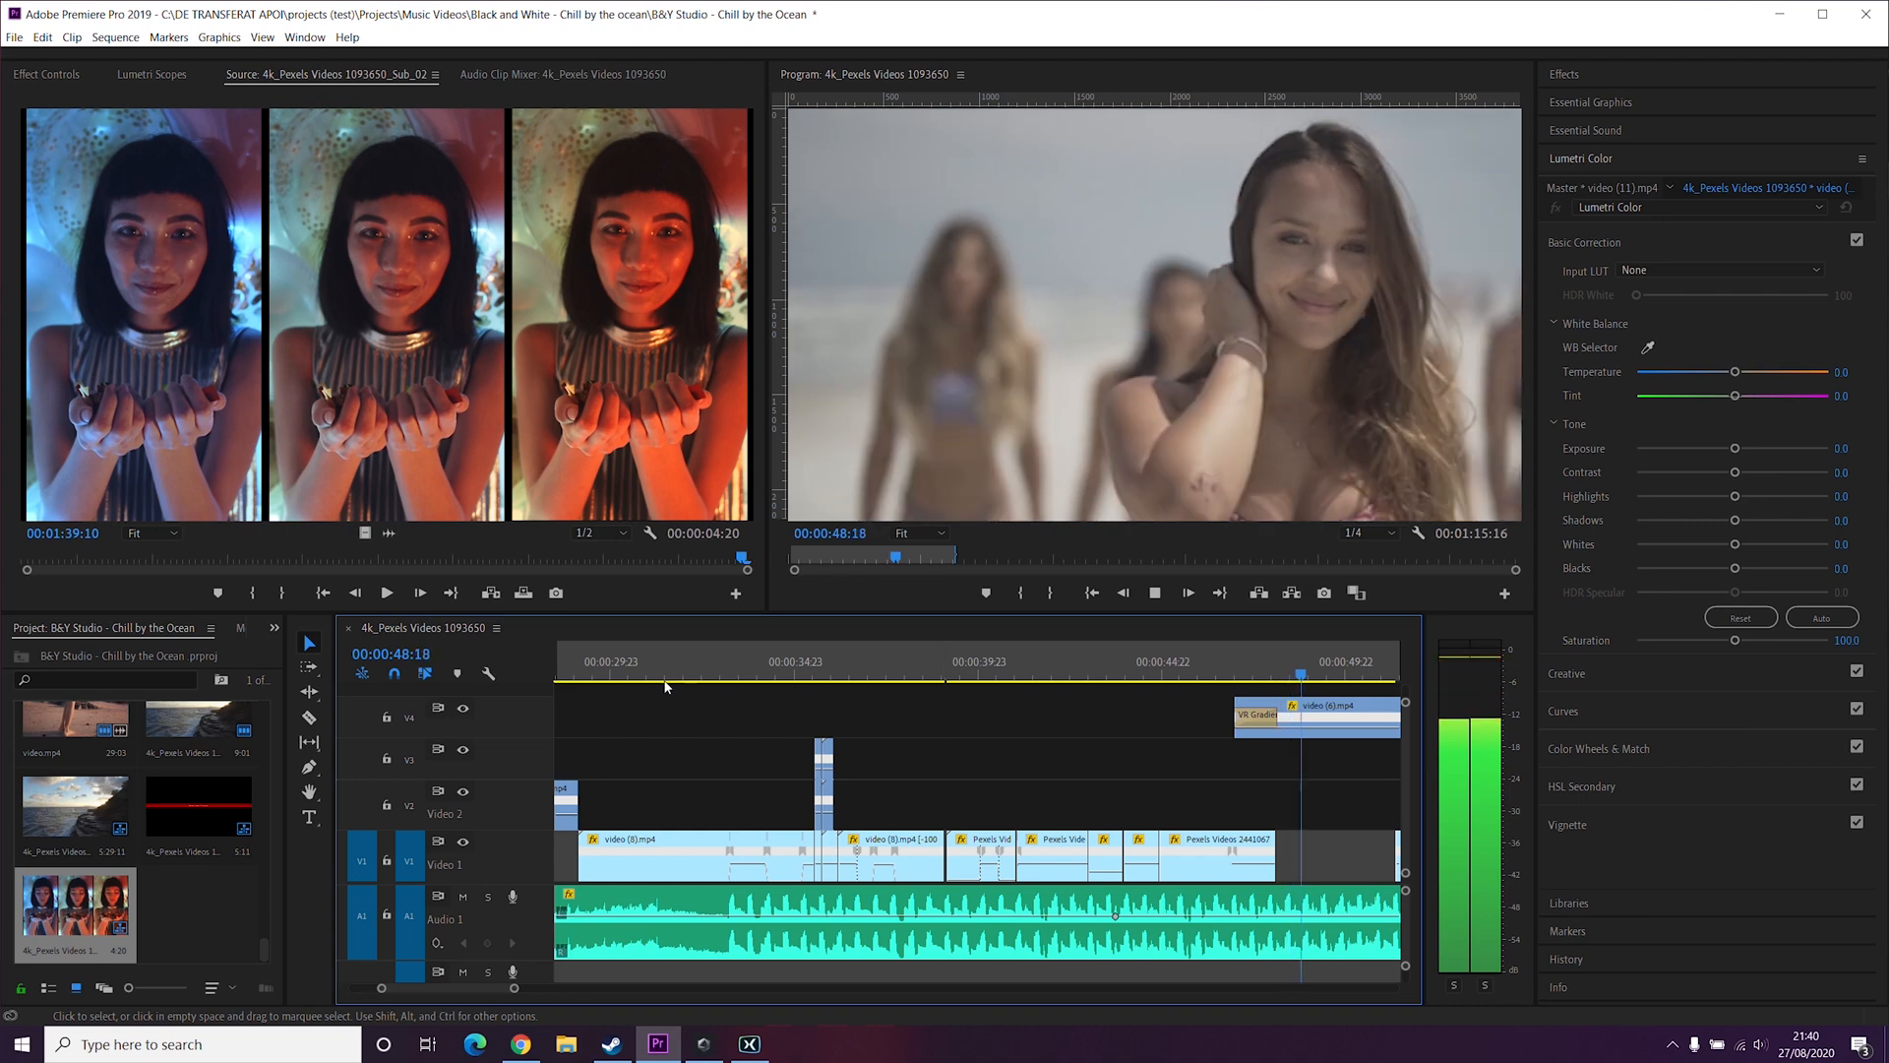
left_click(706, 664)
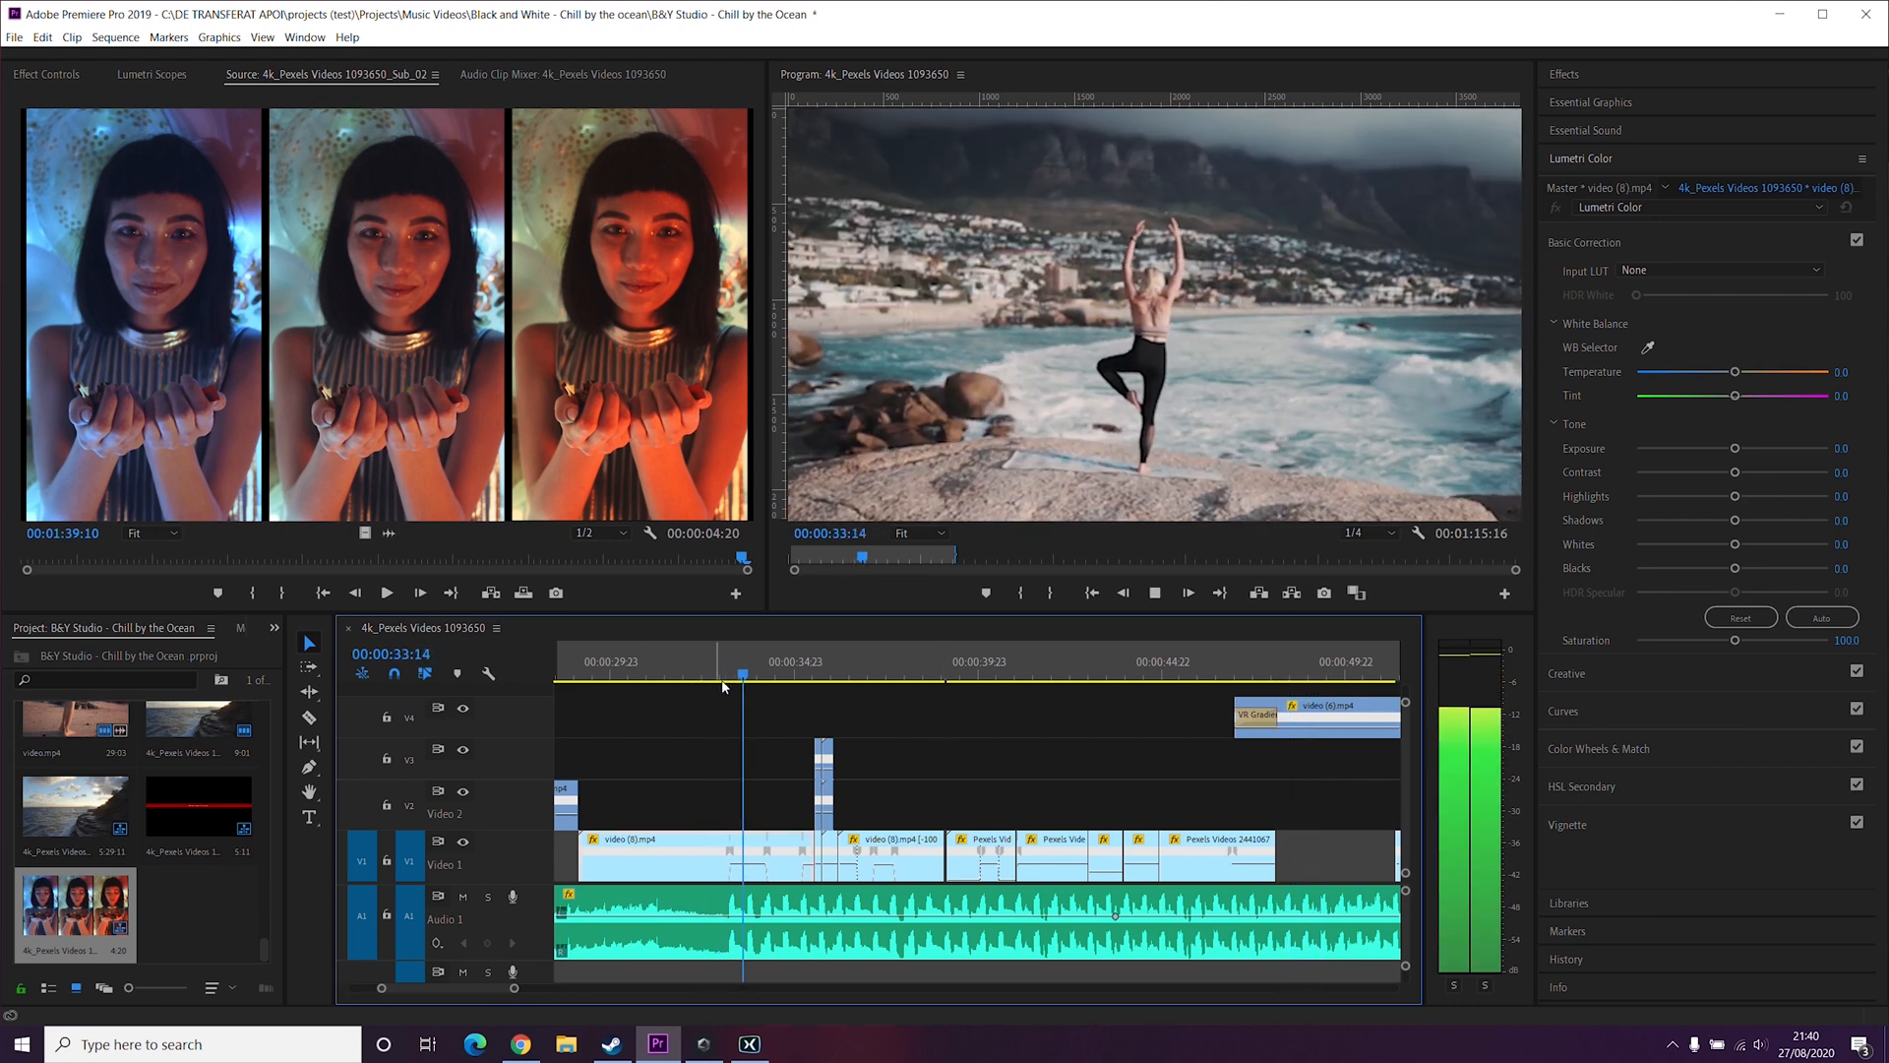
left_click(714, 666)
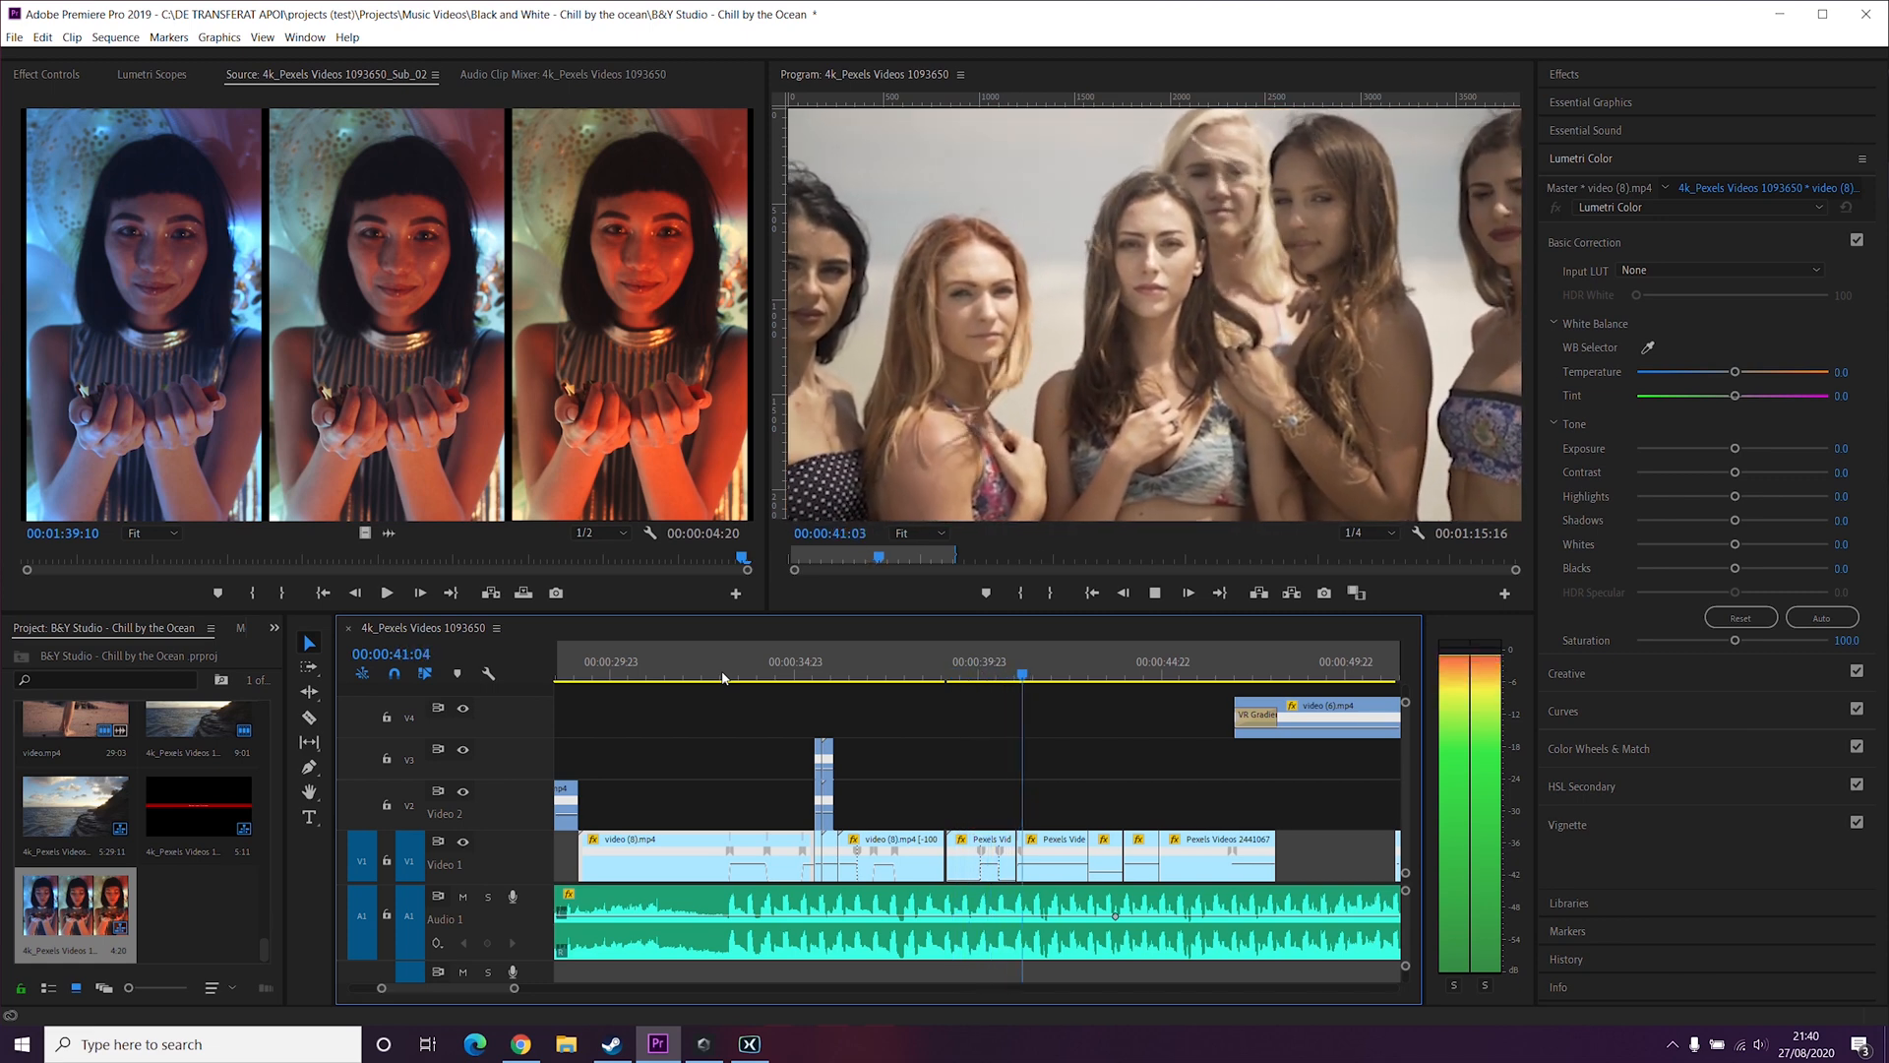
key("space")
key("Home")
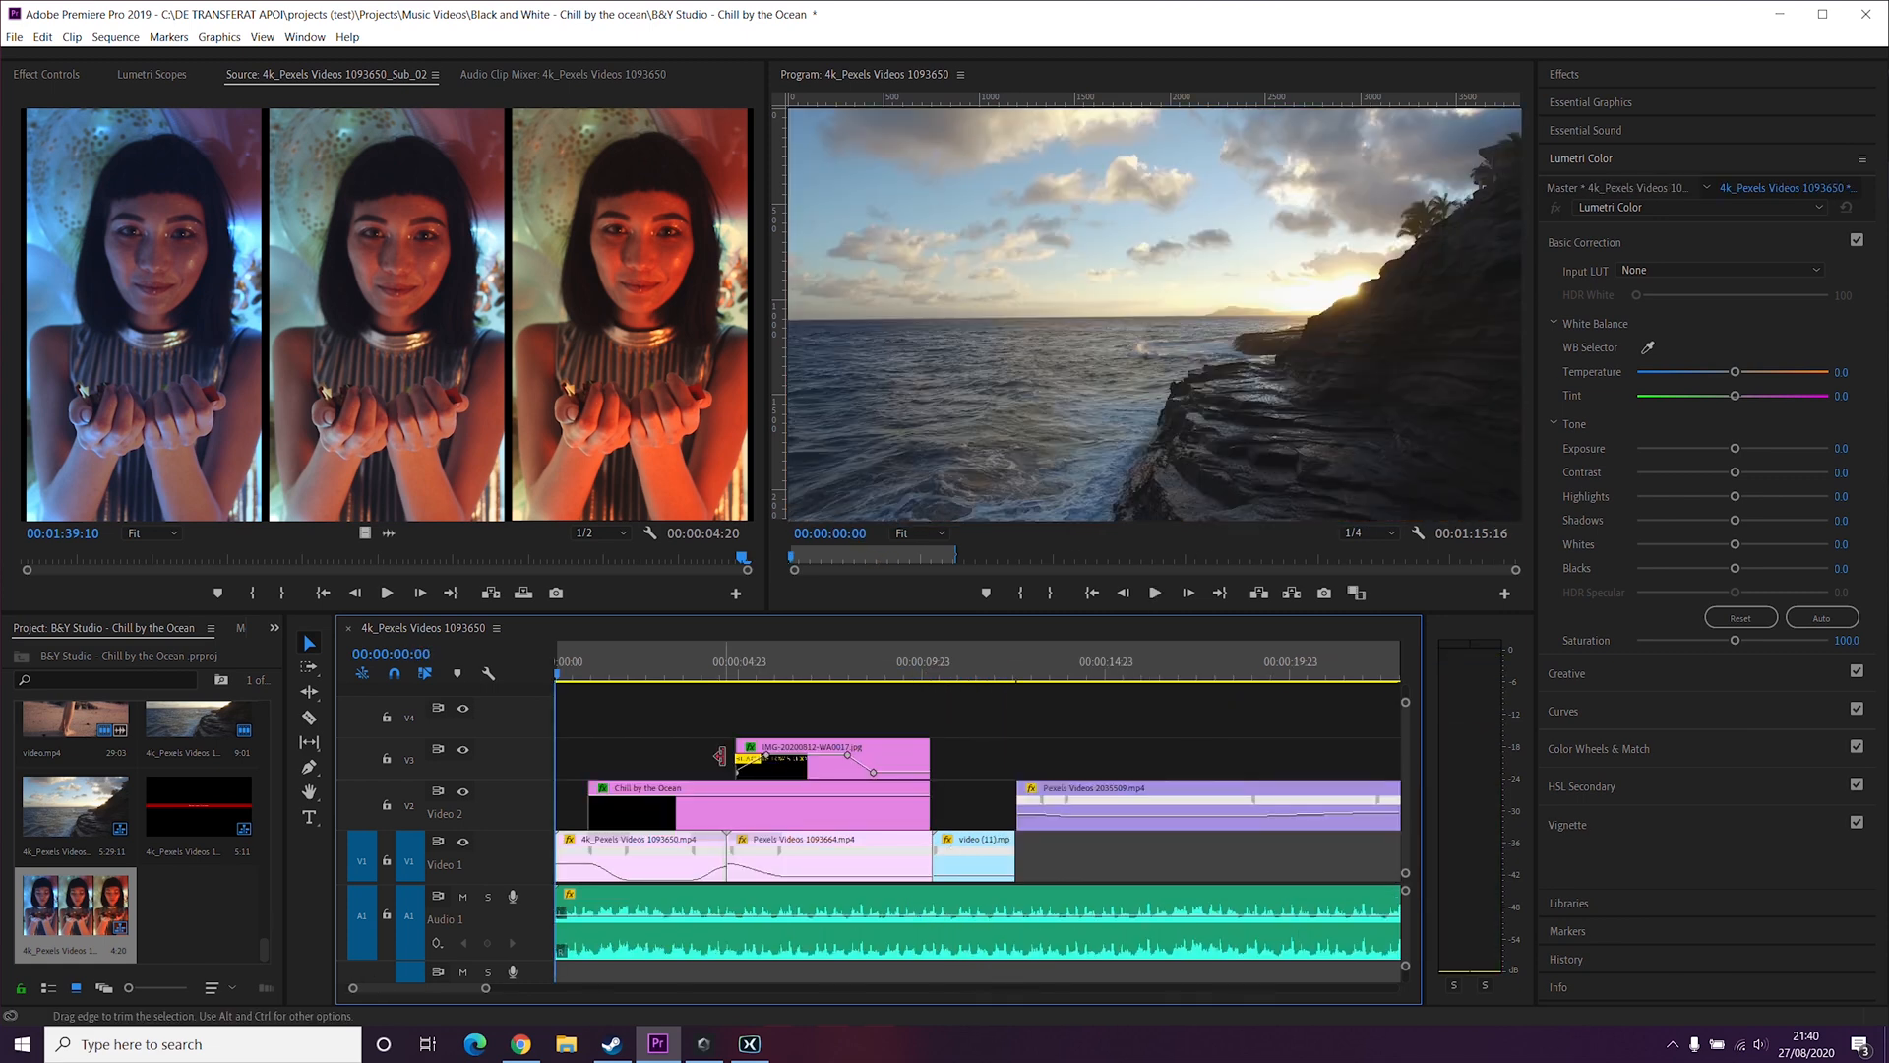